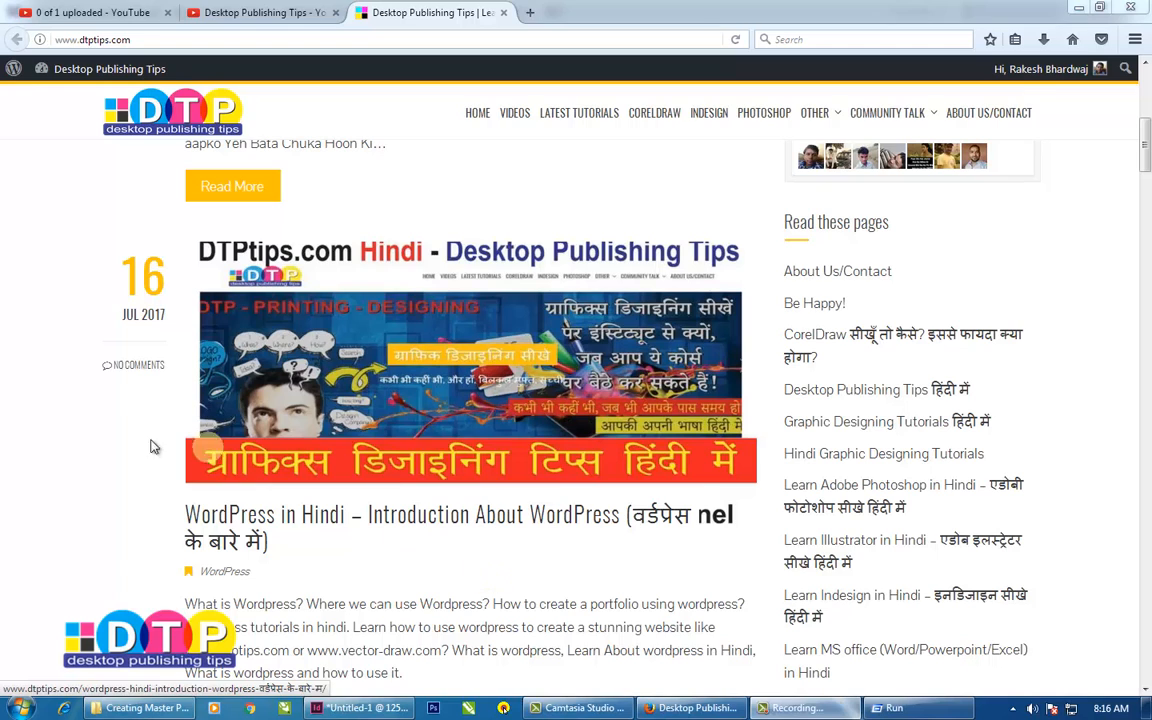
Step: Look through the recent tutorial posts on the DTPtips website's front page
scroll(90, 442, "down", 3)
scroll(87, 442, "down", 2)
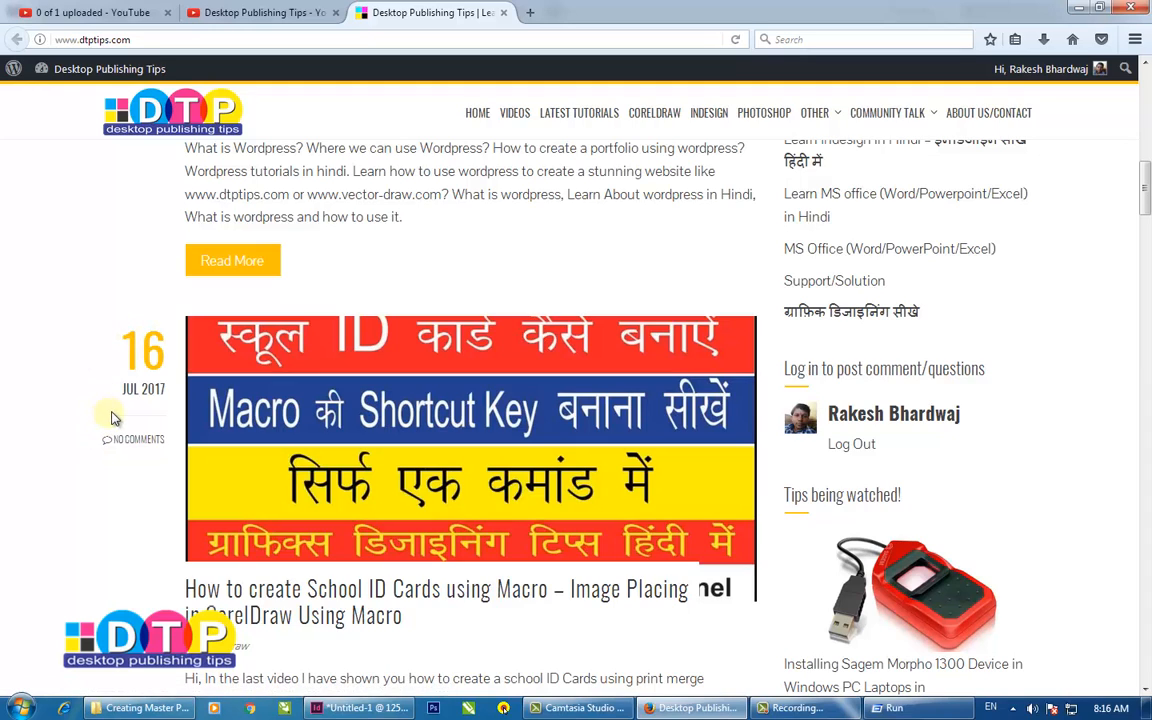
mouse_move(116, 69)
scroll(674, 483, "down", 5)
scroll(760, 480, "down", 1)
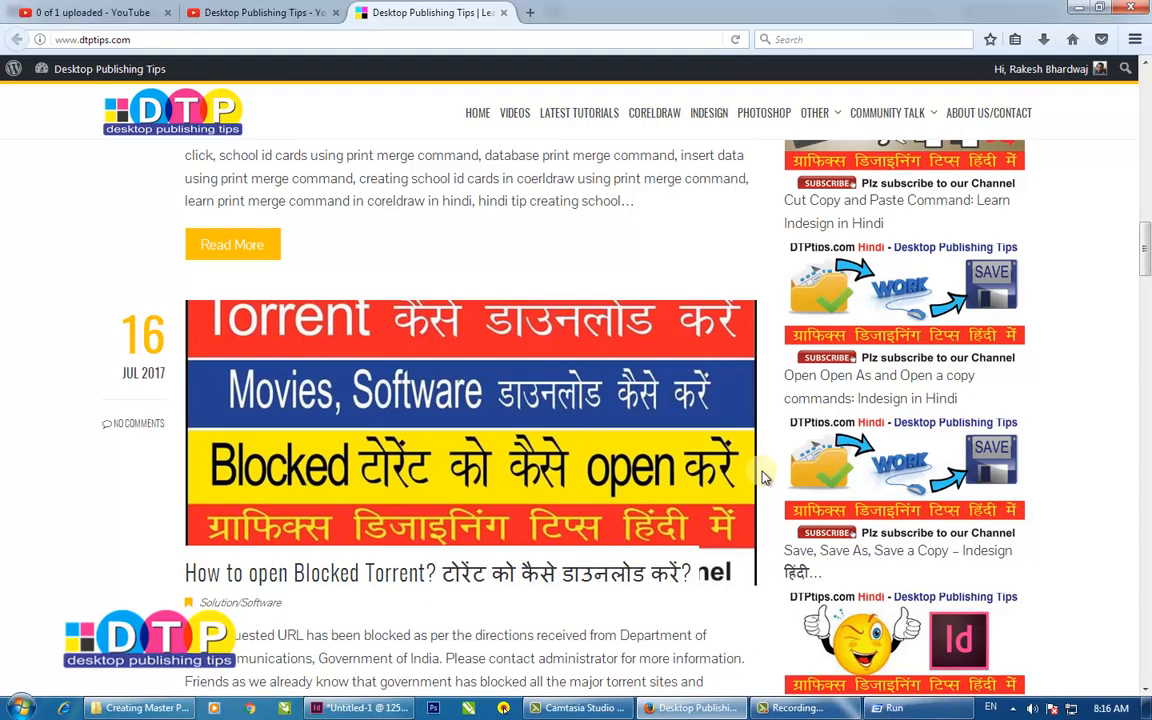
scroll(762, 478, "down", 1)
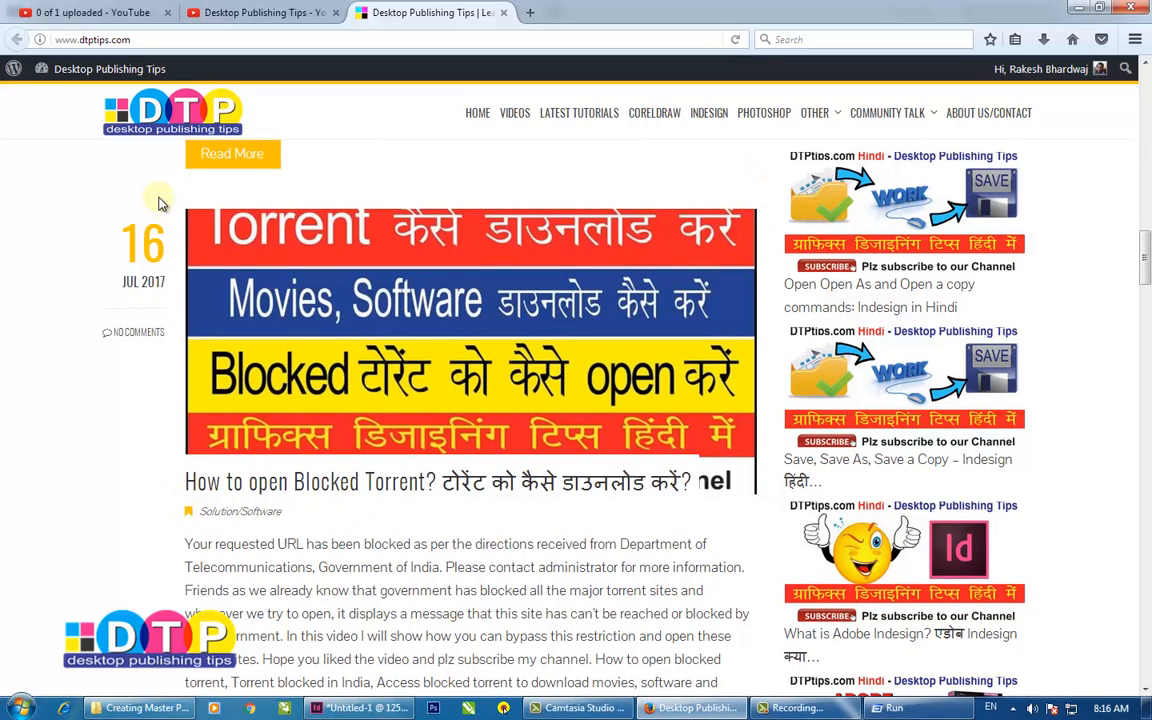
scroll(670, 490, "down", 4)
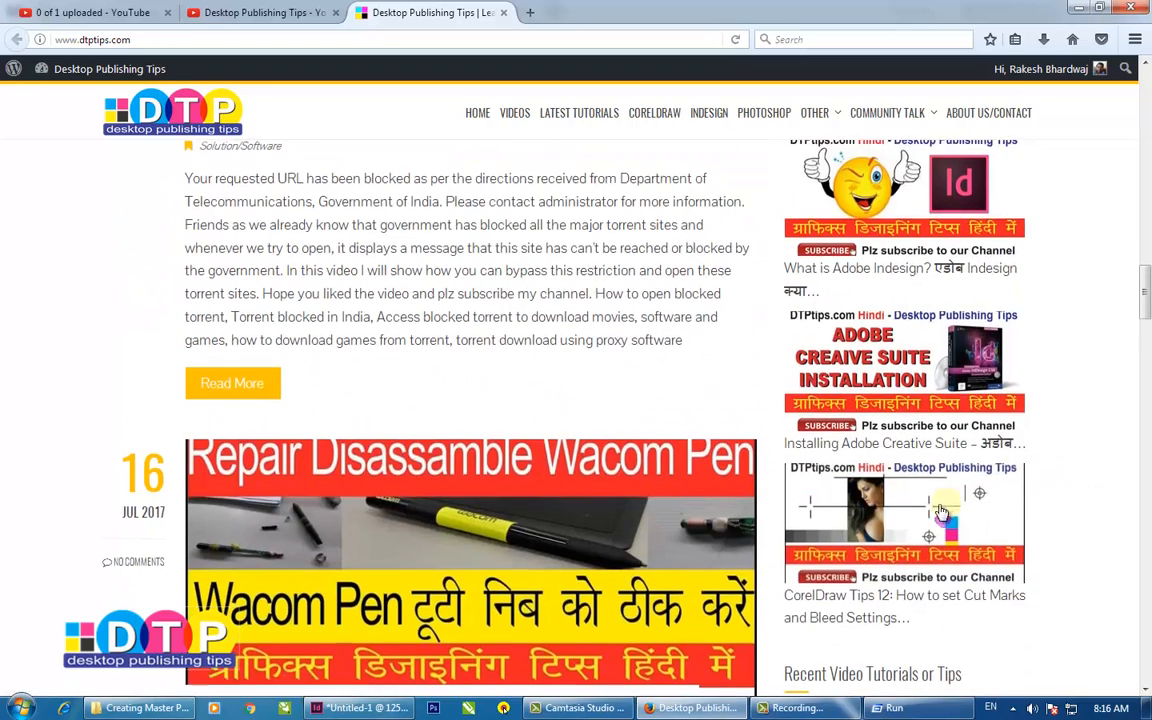
scroll(748, 486, "down", 3)
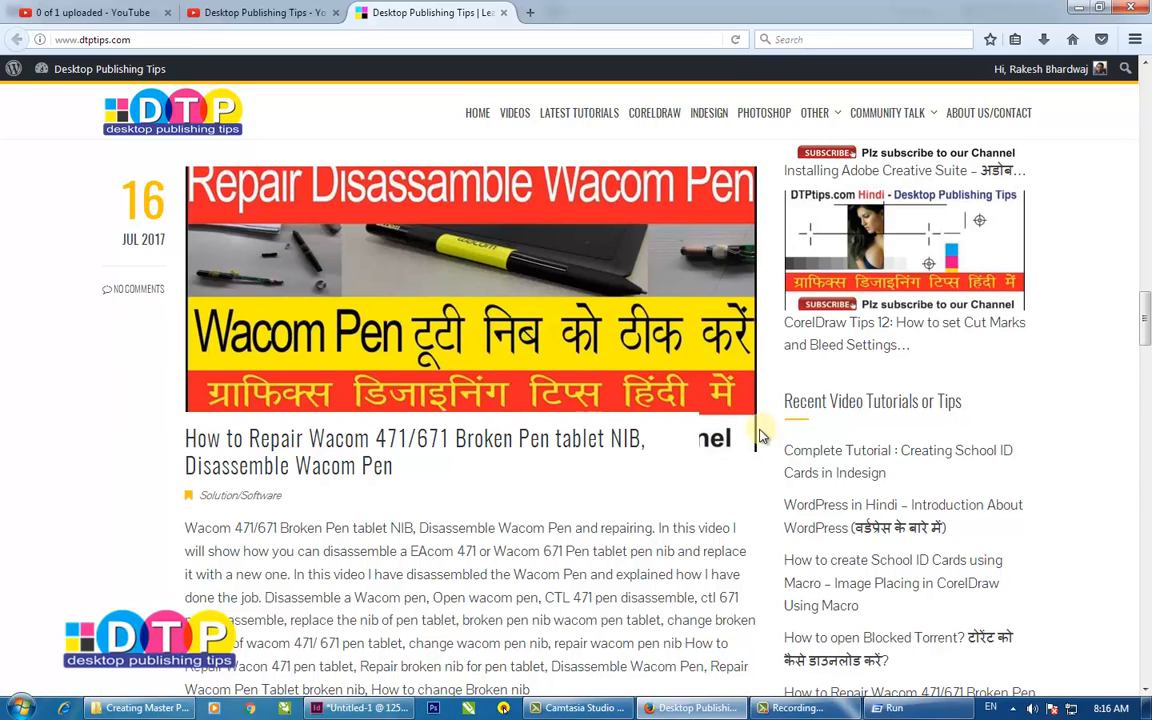
scroll(752, 428, "down", 8)
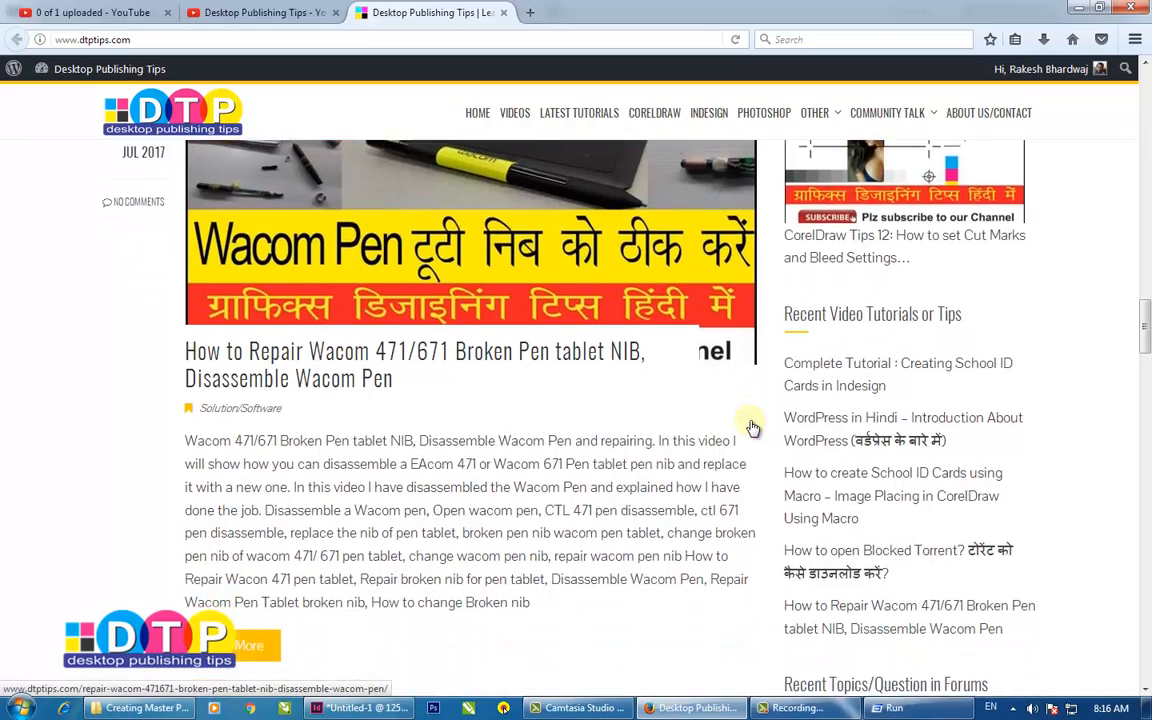
scroll(752, 428, "down", 2)
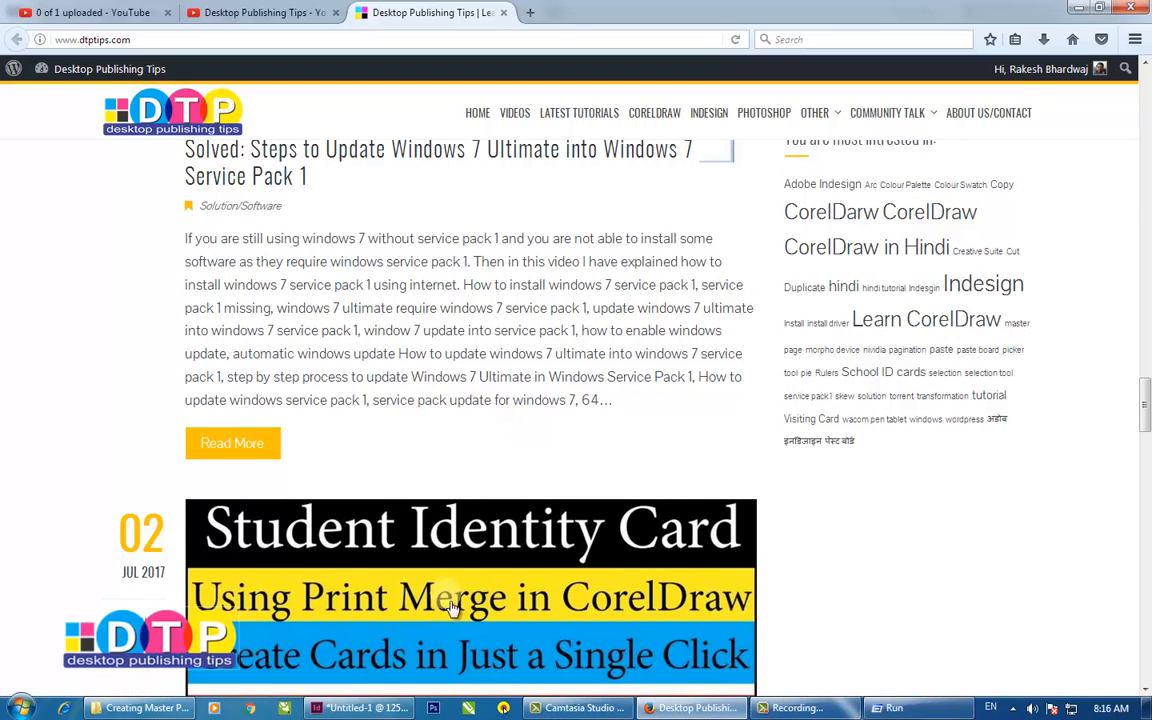
Step: Switch to Pasteboard.indd in InDesign and collapse the panel dock to icons with the page list hidden, leaving the whole layout unobstructed
left_click(364, 710)
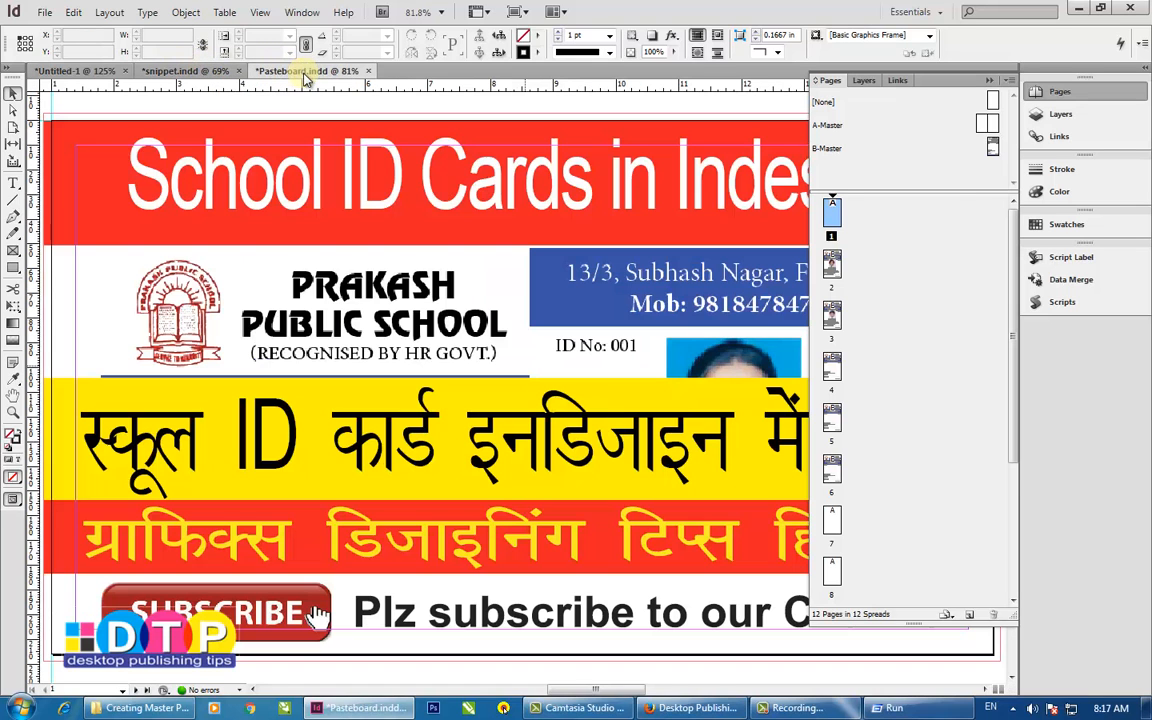
left_click(301, 71)
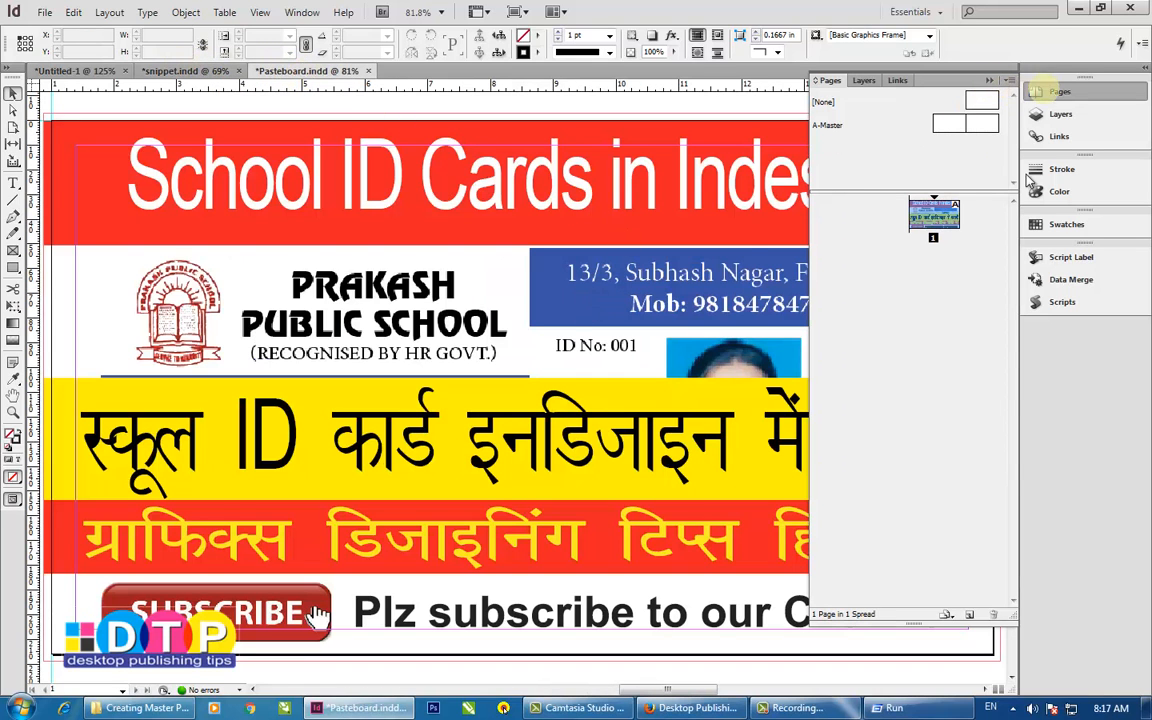
left_click_drag(1020, 411, 1146, 408)
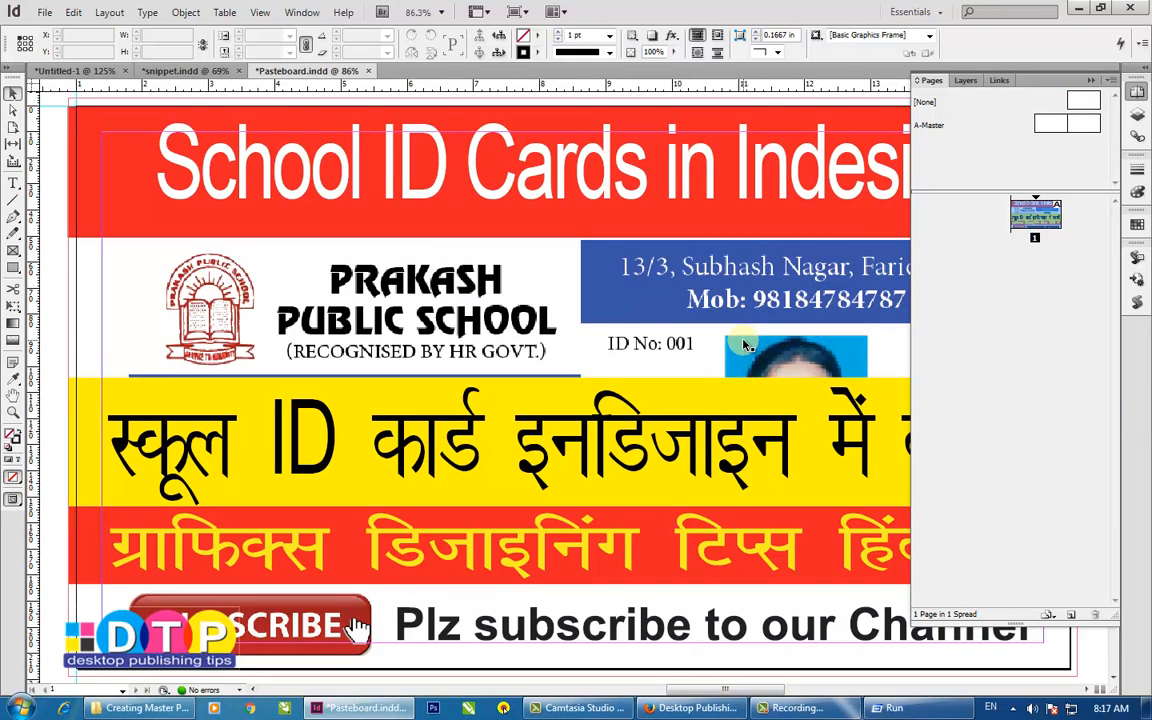
left_click(1092, 81)
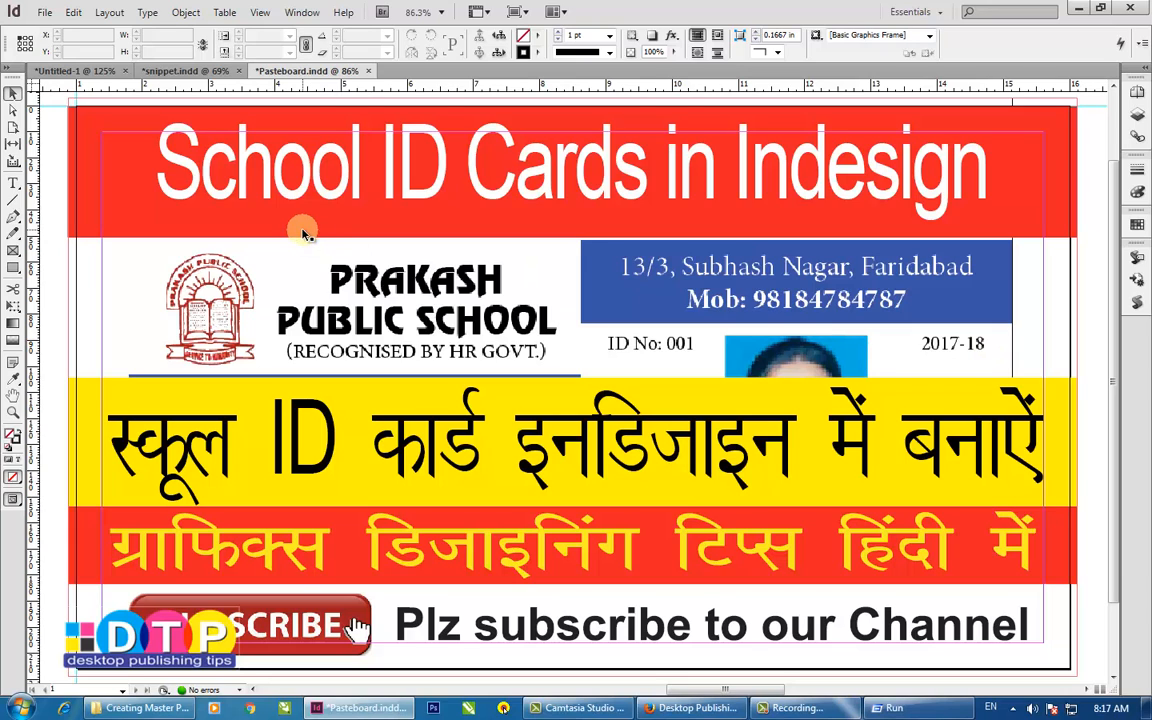
Step: Look over the ID card samples in Untitled-1 and the snippets title page in snippet.indd
left_click(170, 71)
left_click(88, 71)
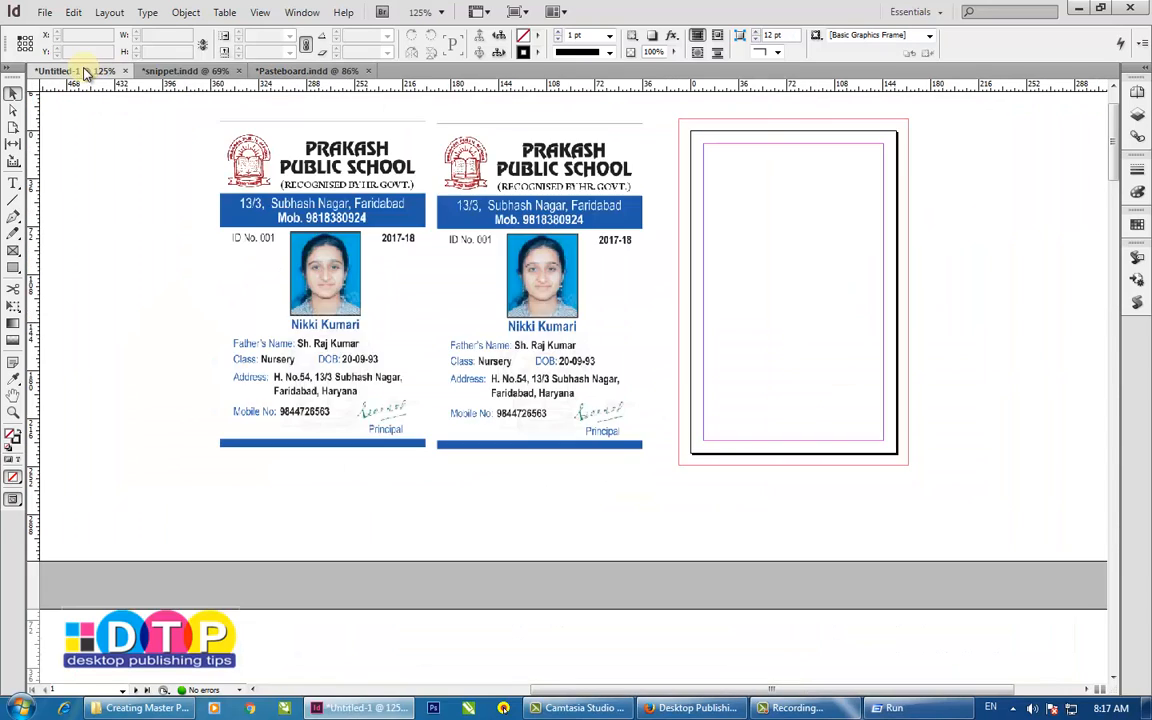
left_click(185, 71)
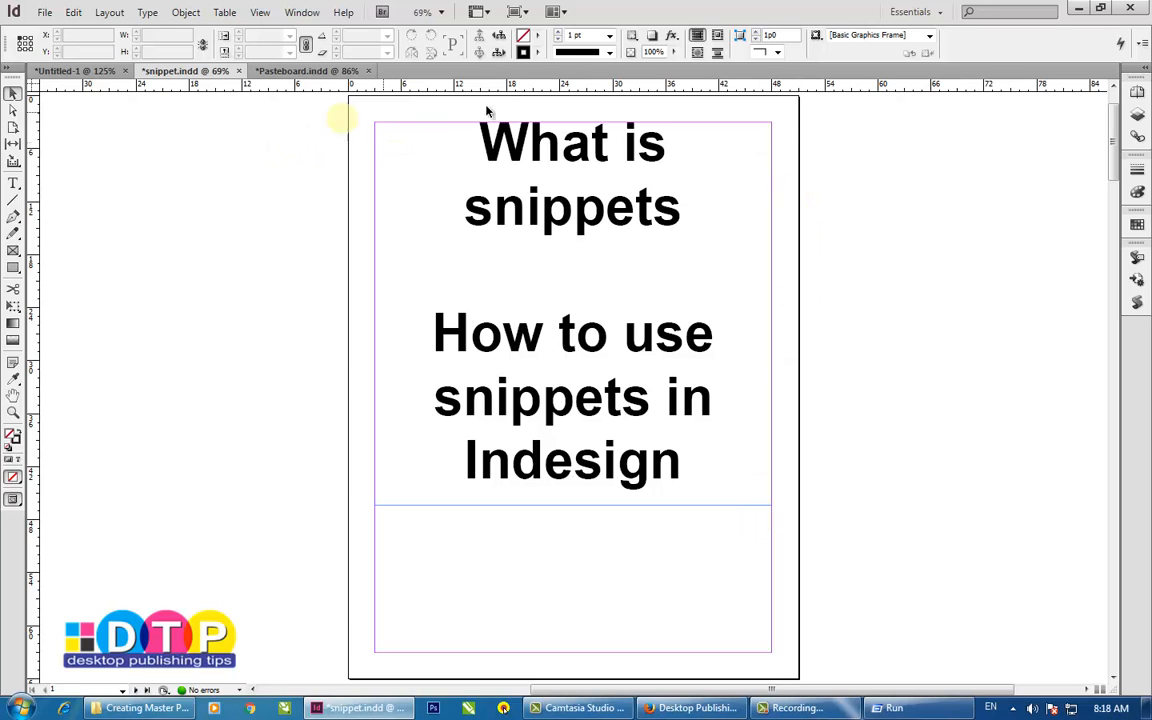
Step: Return to the Untitled-1 document and apply B-Master to page 1
left_click(78, 71)
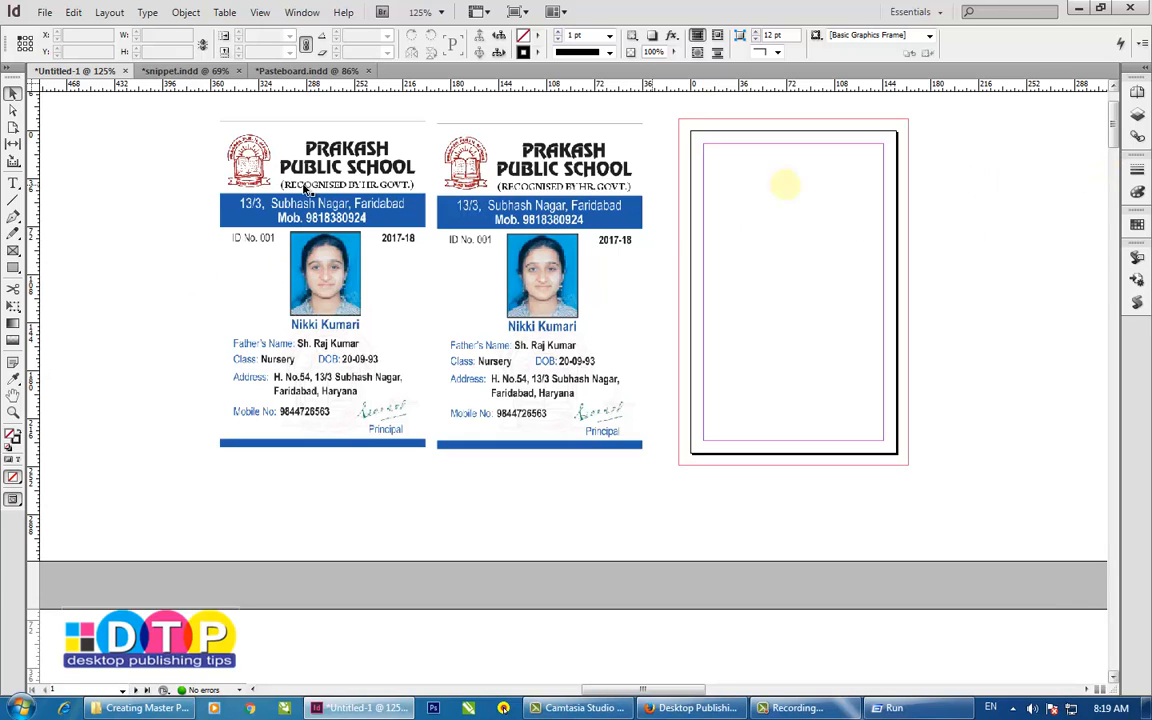
left_click(1137, 93)
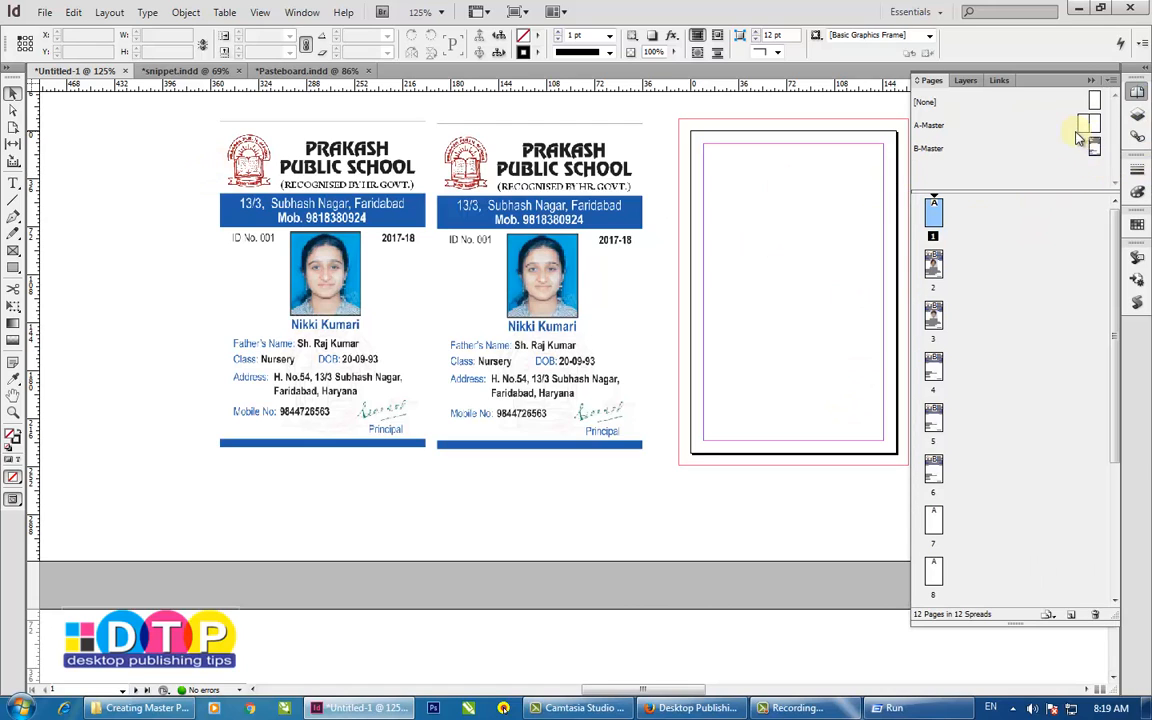
left_click(683, 497)
scroll(645, 488, "right", 3)
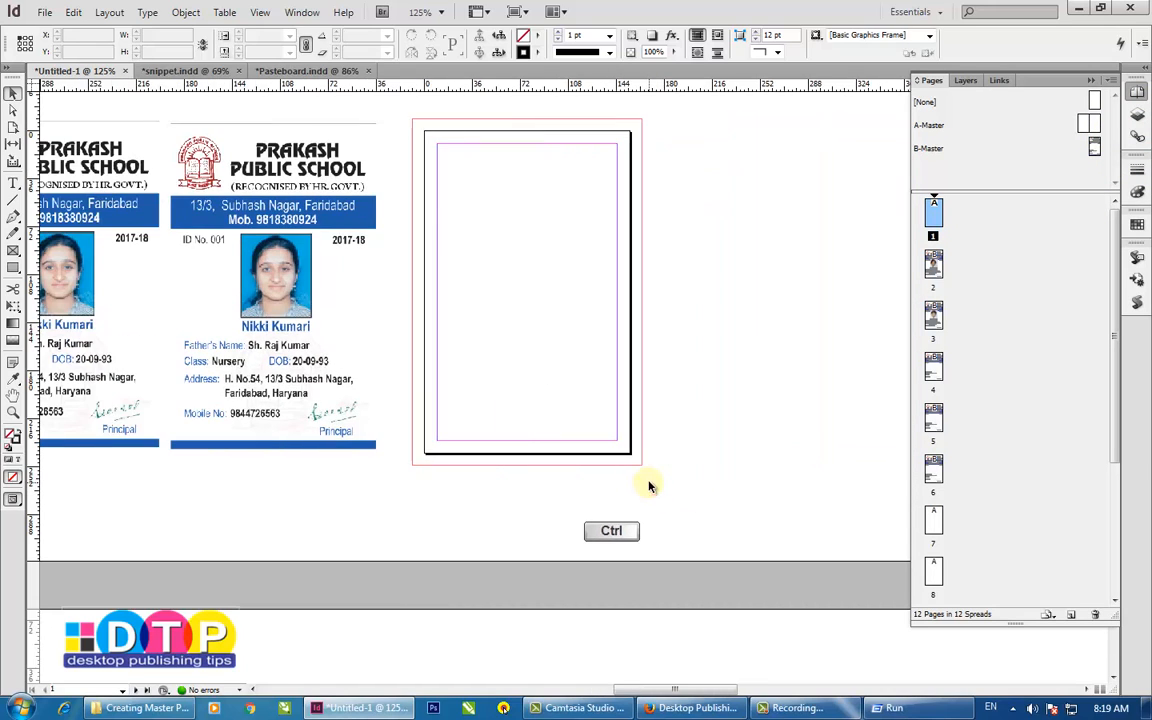
right_click(1095, 148)
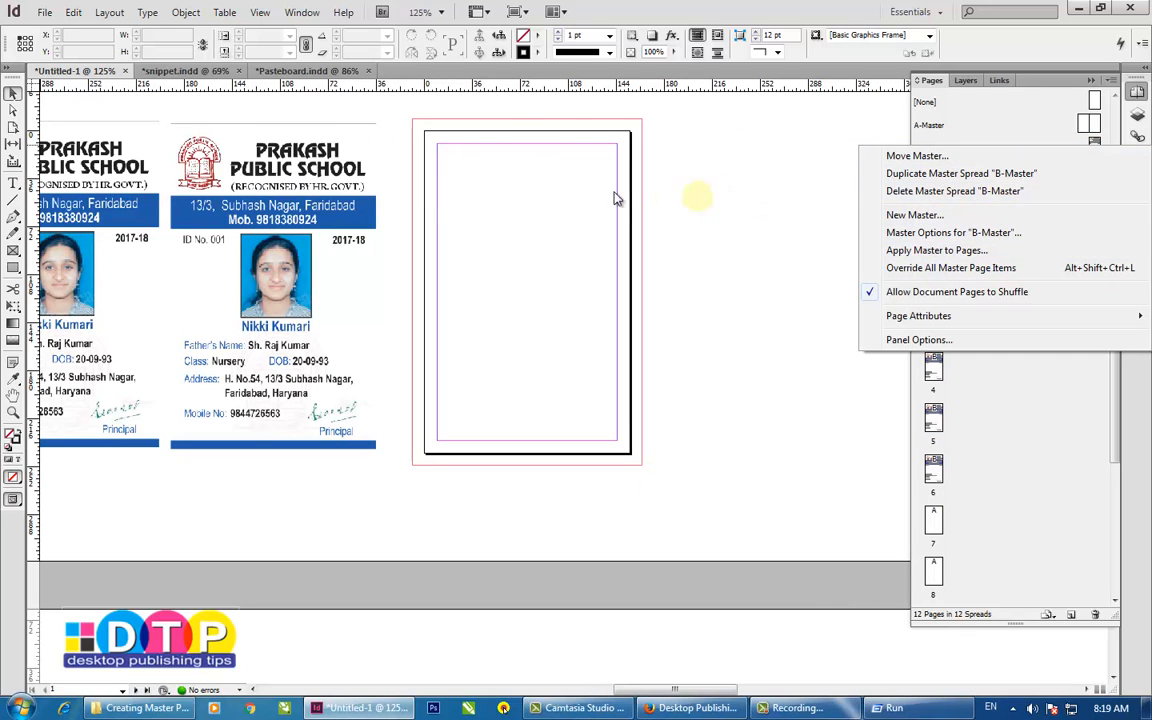
left_click(914, 232)
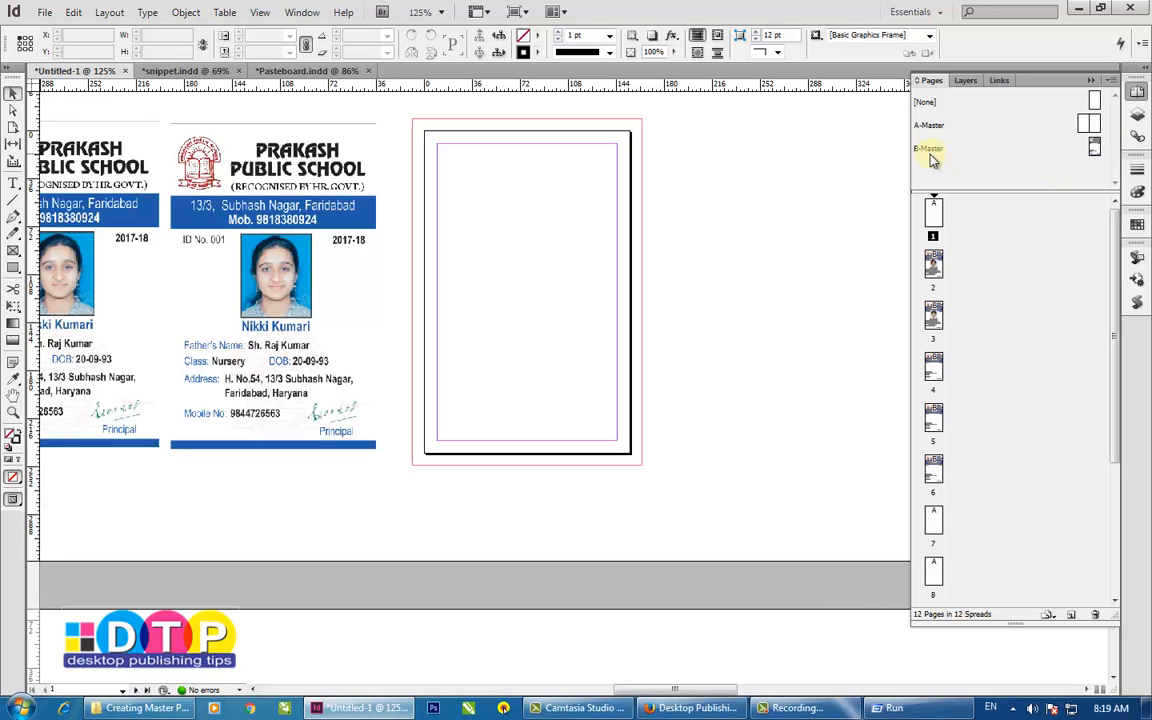
right_click(932, 204)
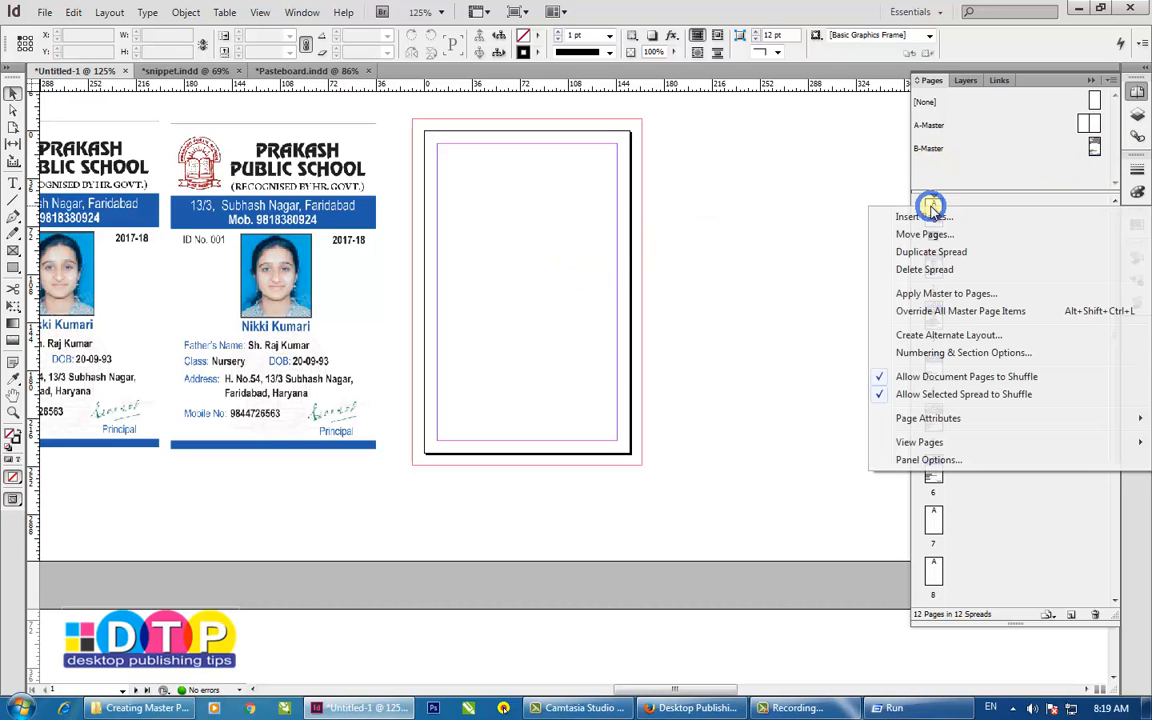
left_click(985, 293)
left_click(591, 344)
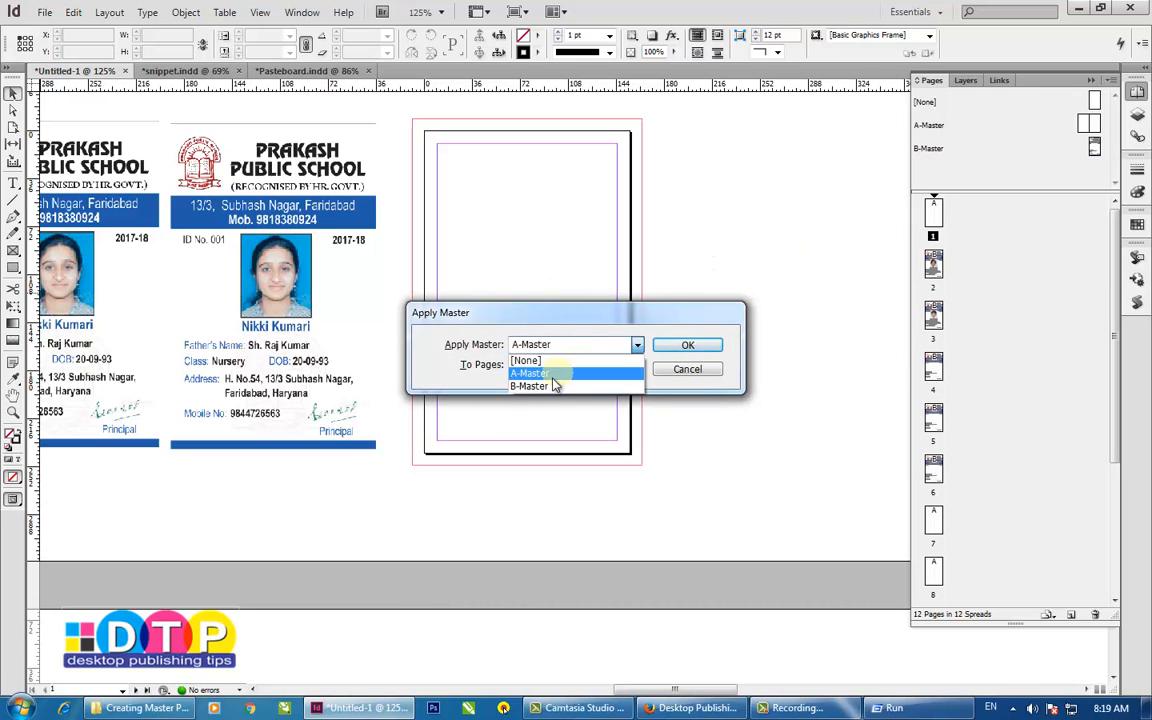
left_click(548, 386)
left_click(684, 350)
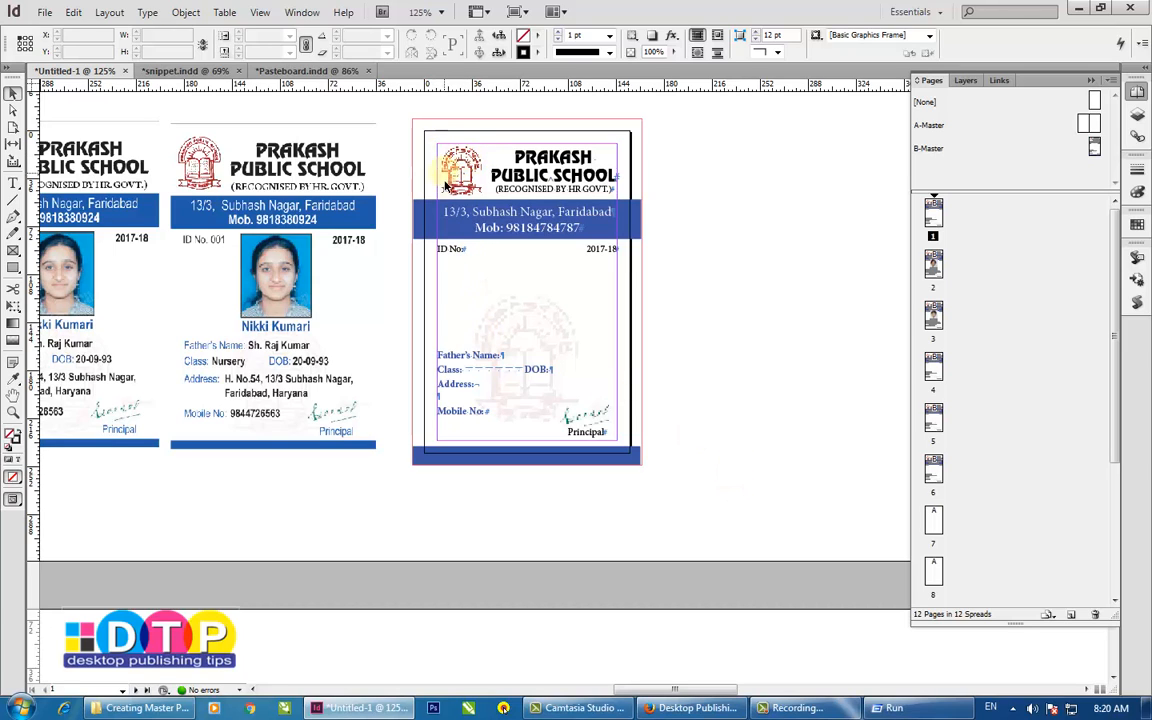
Step: Expand the logo PSD entry among the document's linked files and enlarge the list to examine every link
left_click(1136, 139)
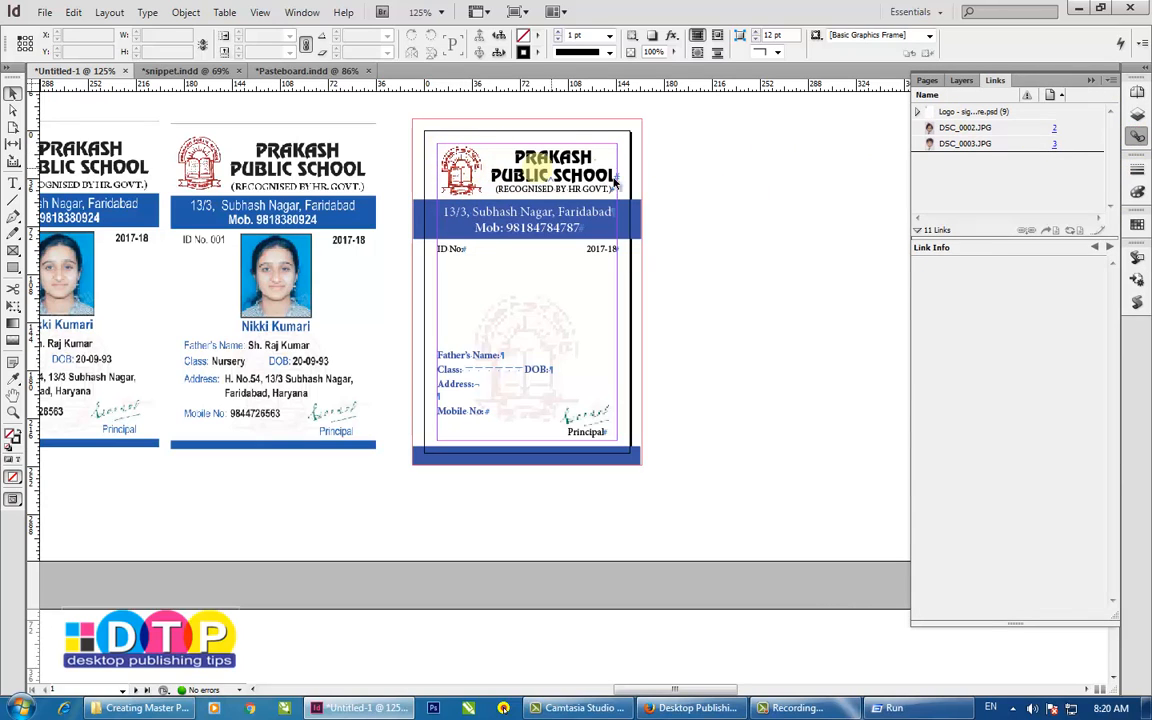
left_click(917, 112)
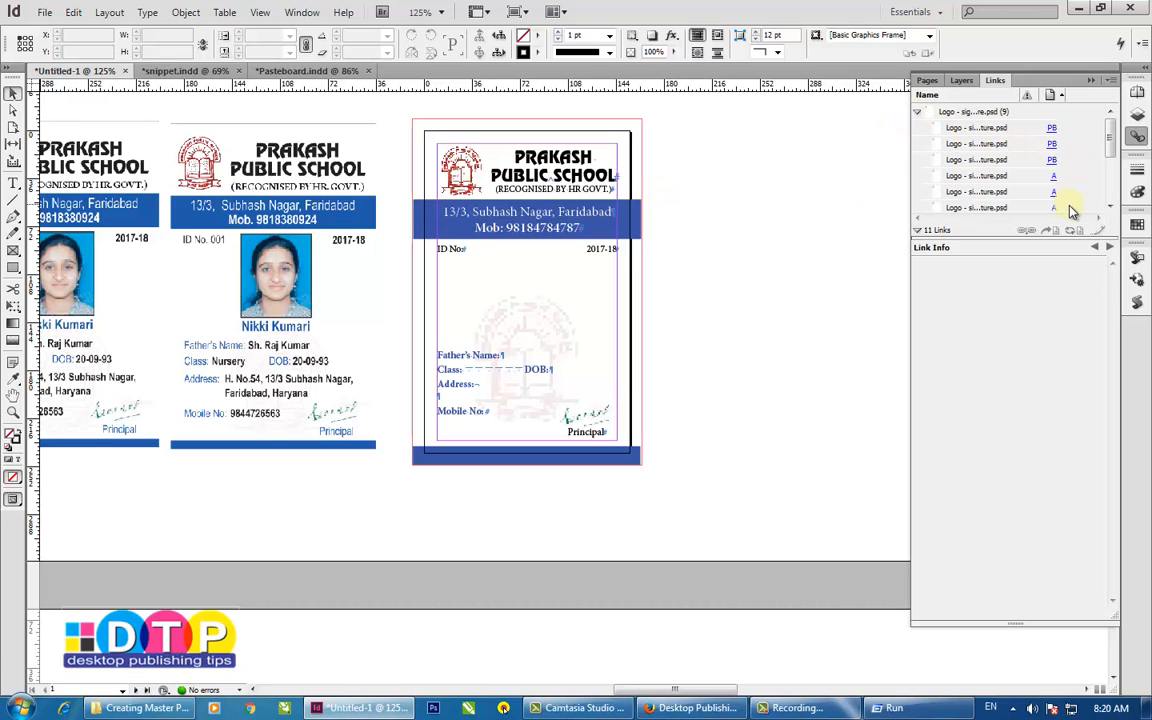
scroll(1078, 209, "down", 3)
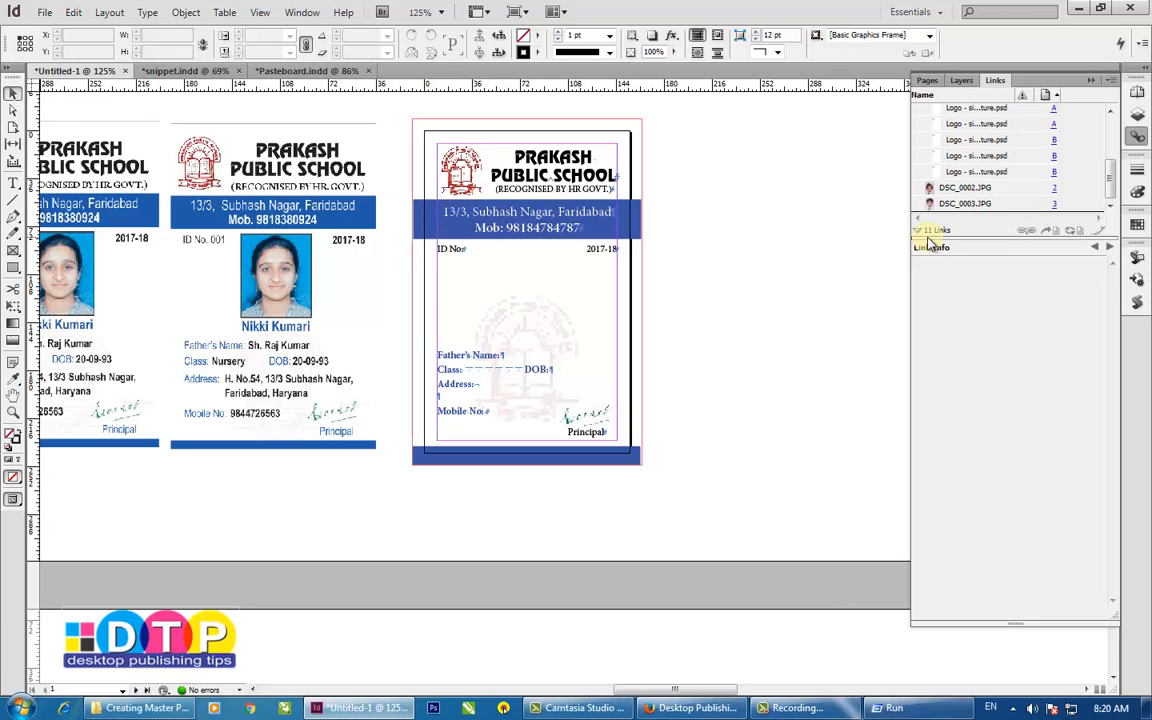
left_click_drag(931, 237, 944, 414)
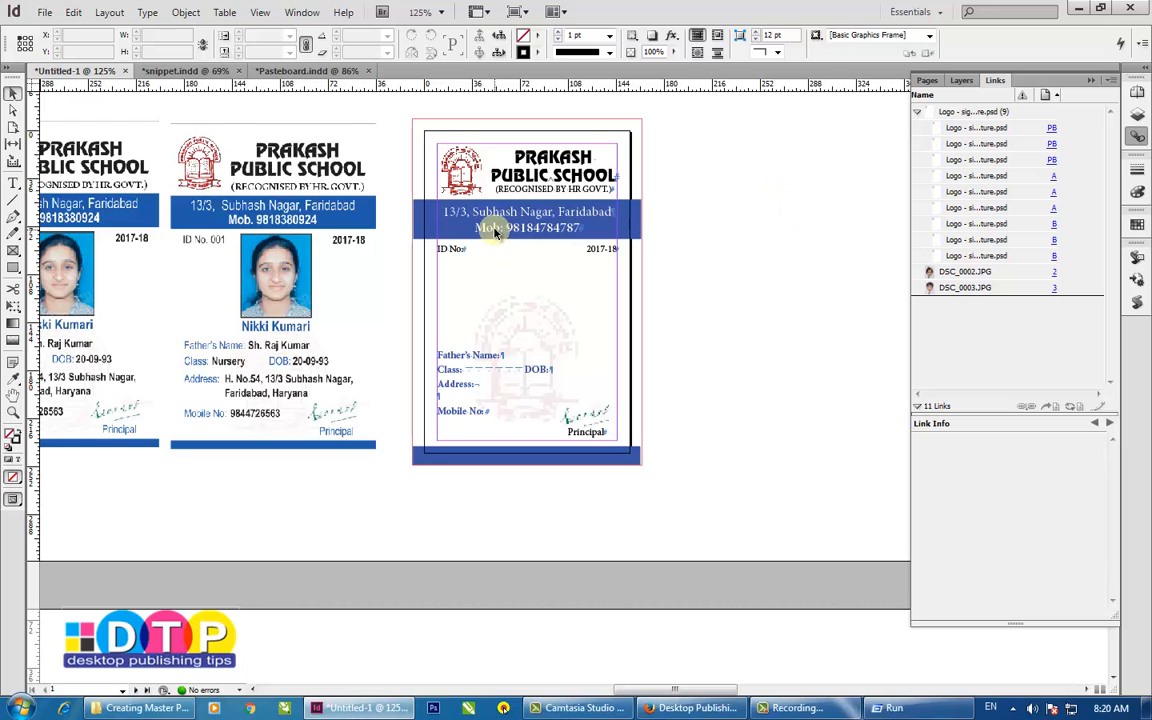
Step: Select the student's photo and detail text on page 2's card, try moving them beside the card, and undo the move
left_click(1137, 91)
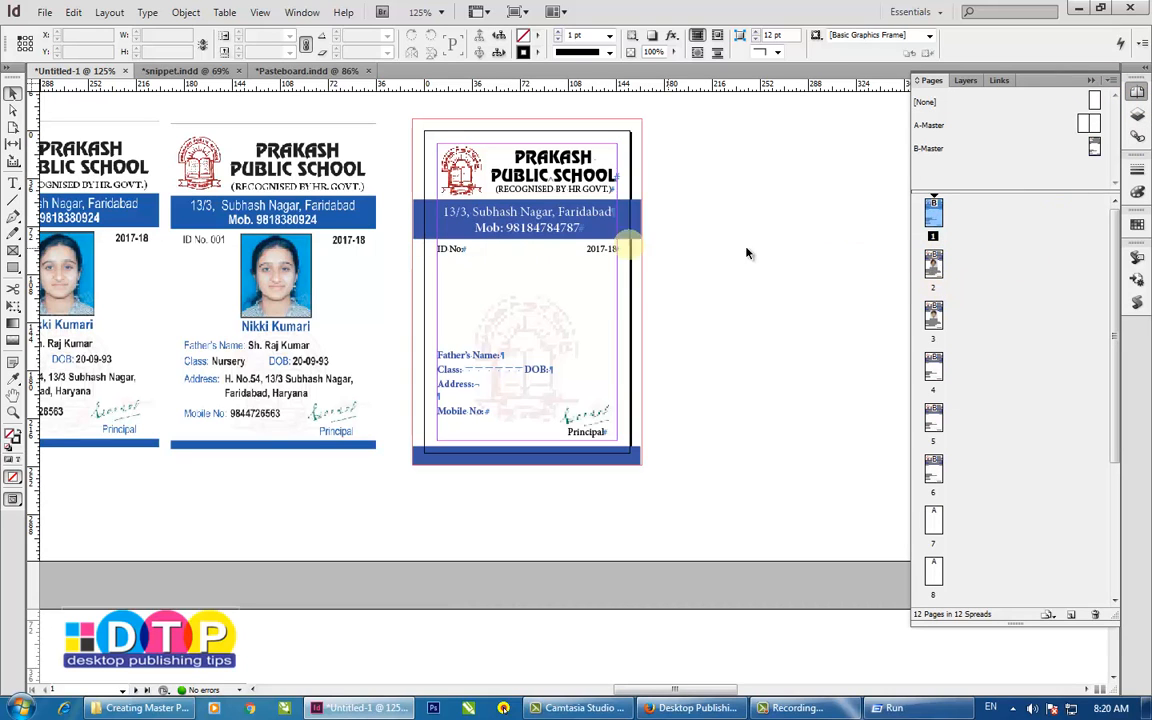
scroll(715, 413, "down", 10)
scroll(715, 413, "down", 3)
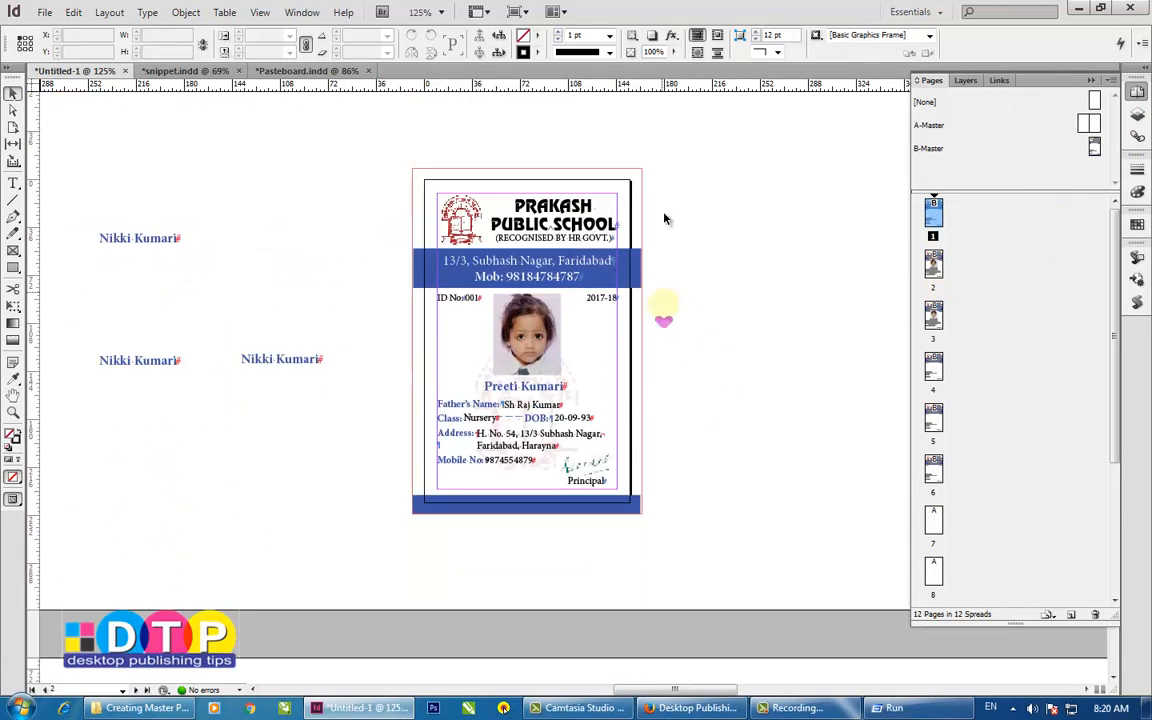
left_click_drag(681, 160, 415, 524)
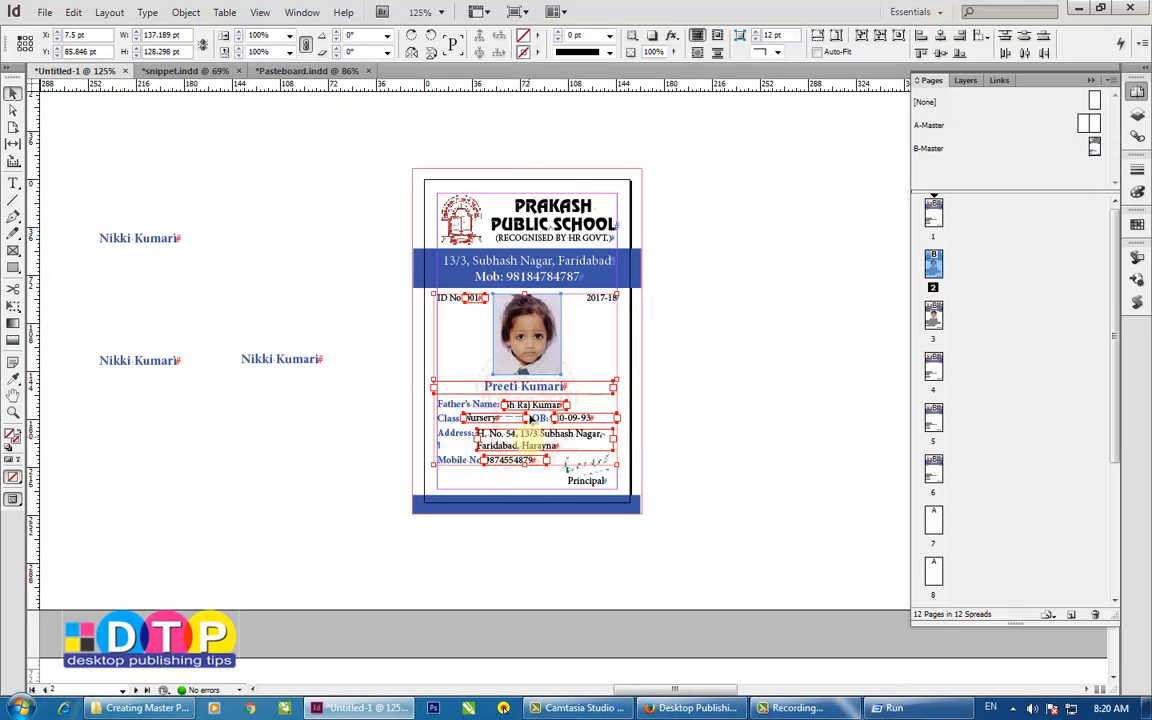
left_click_drag(476, 302, 768, 302)
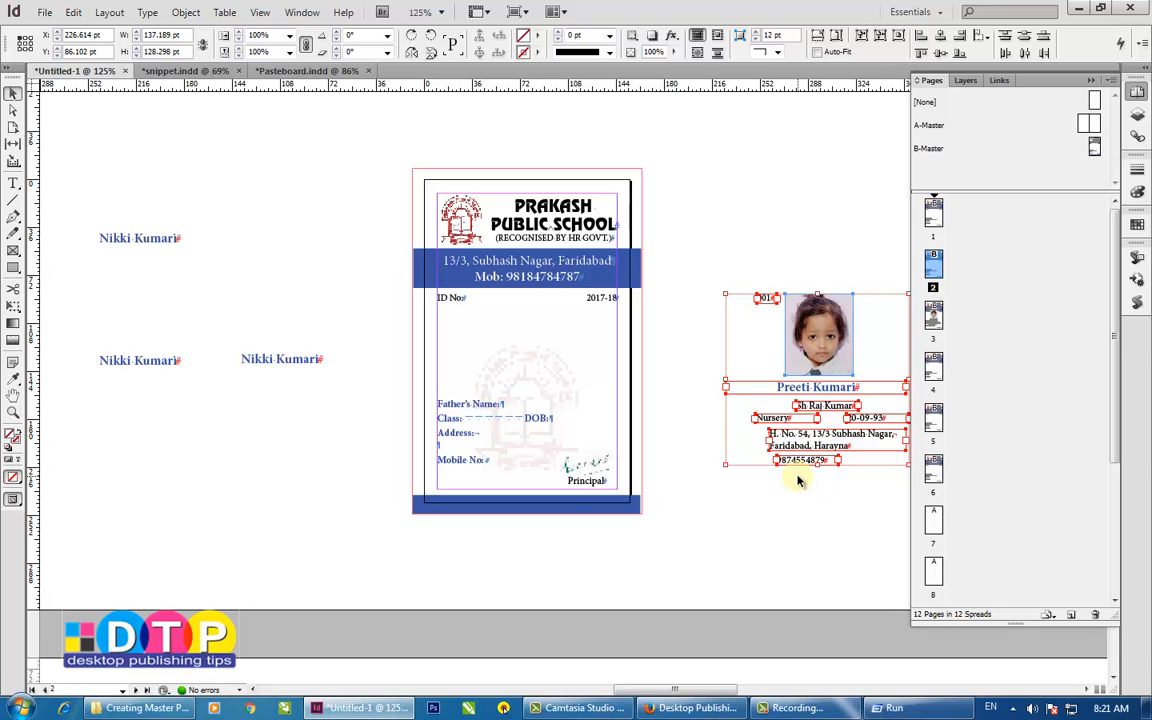
key("ctrl+z")
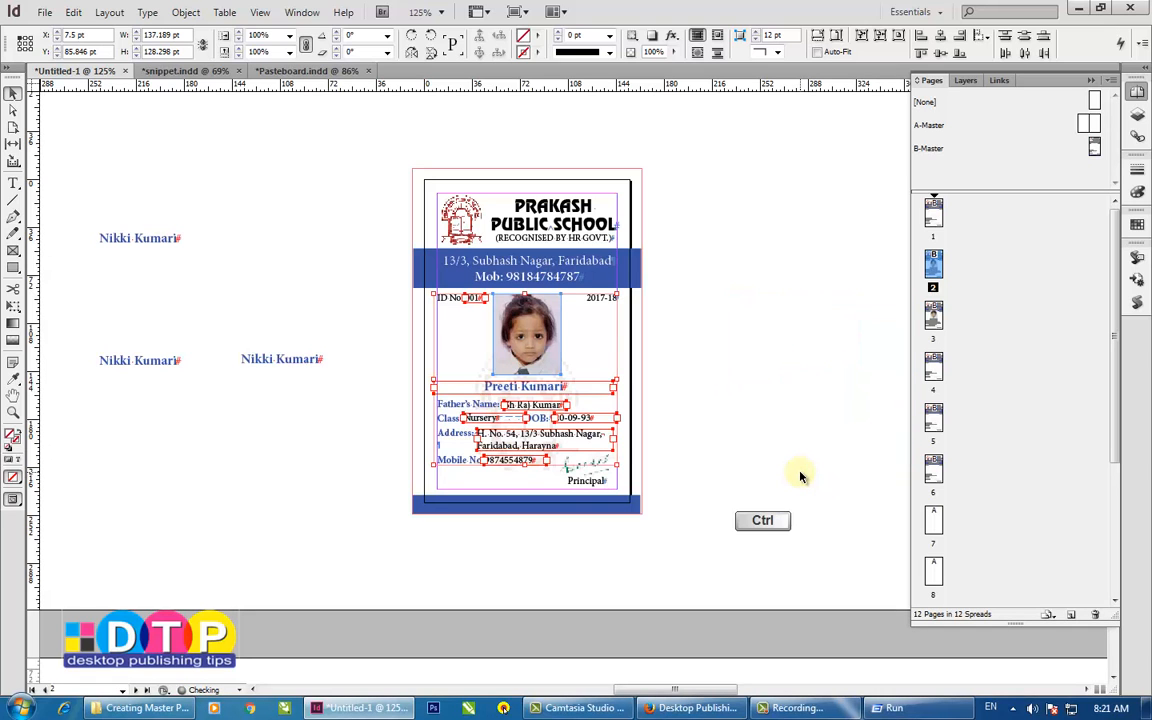
Step: Copy the selected student photo and details from page 2 and paste them in place on page 1's card
scroll(733, 395, "up", 10)
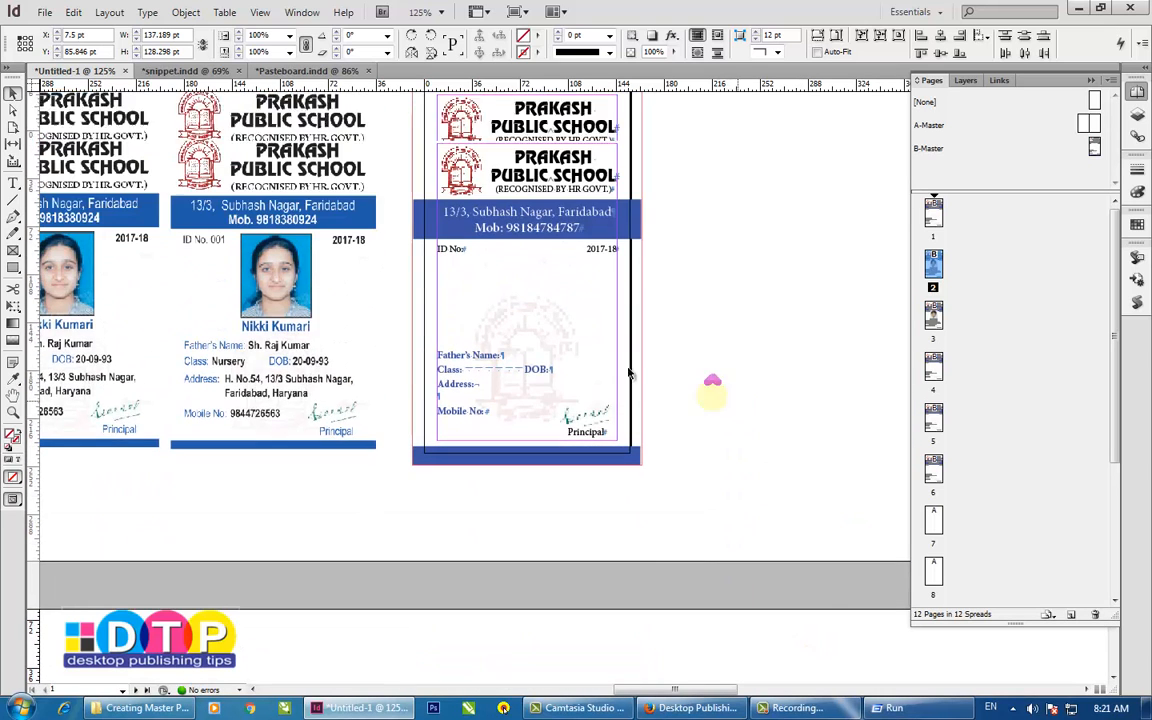
left_click(541, 303)
right_click(541, 303)
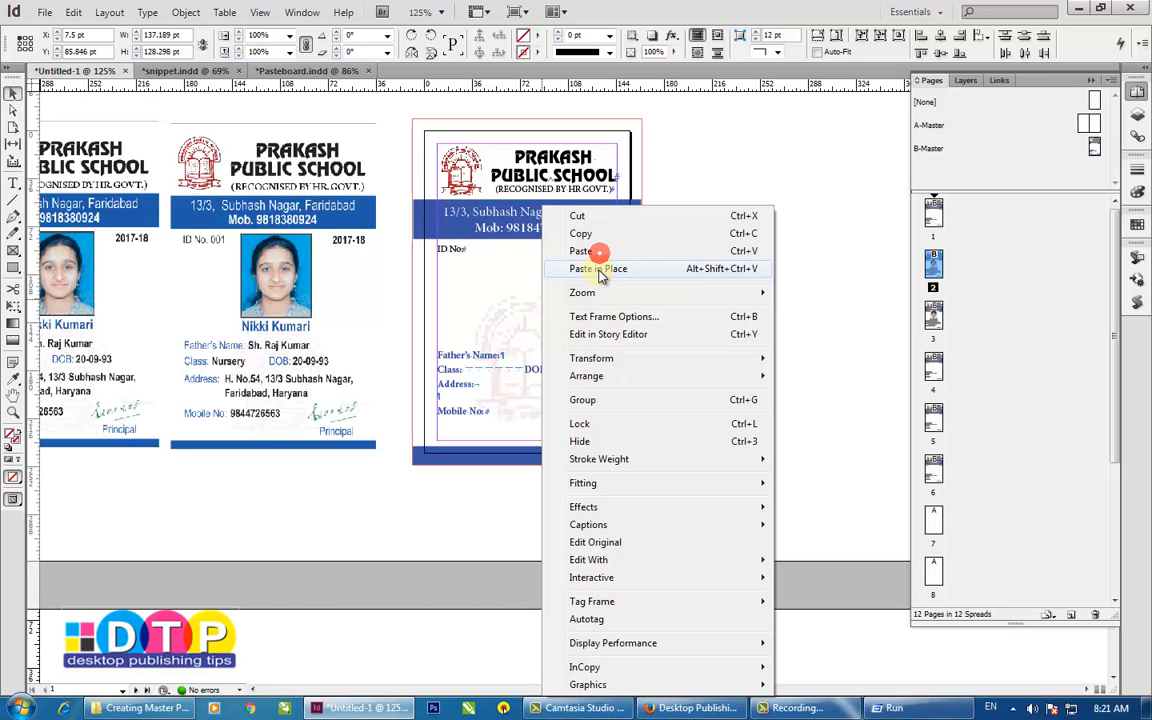
left_click(599, 269)
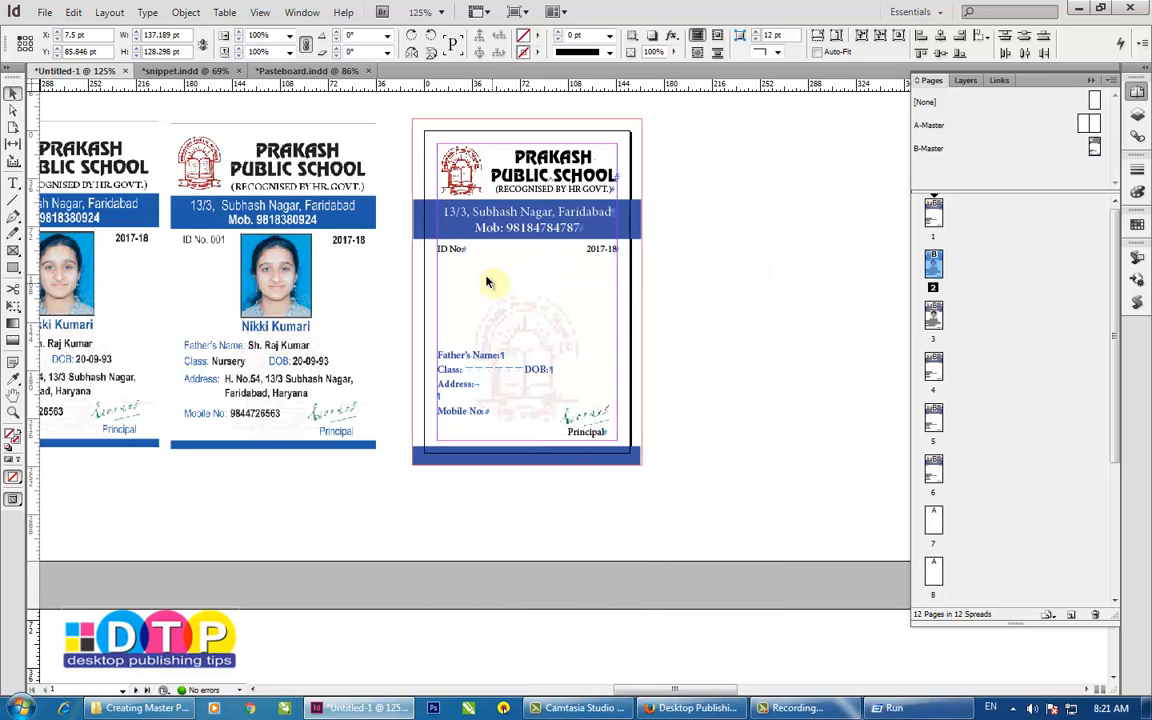
left_click(571, 288)
right_click(572, 287)
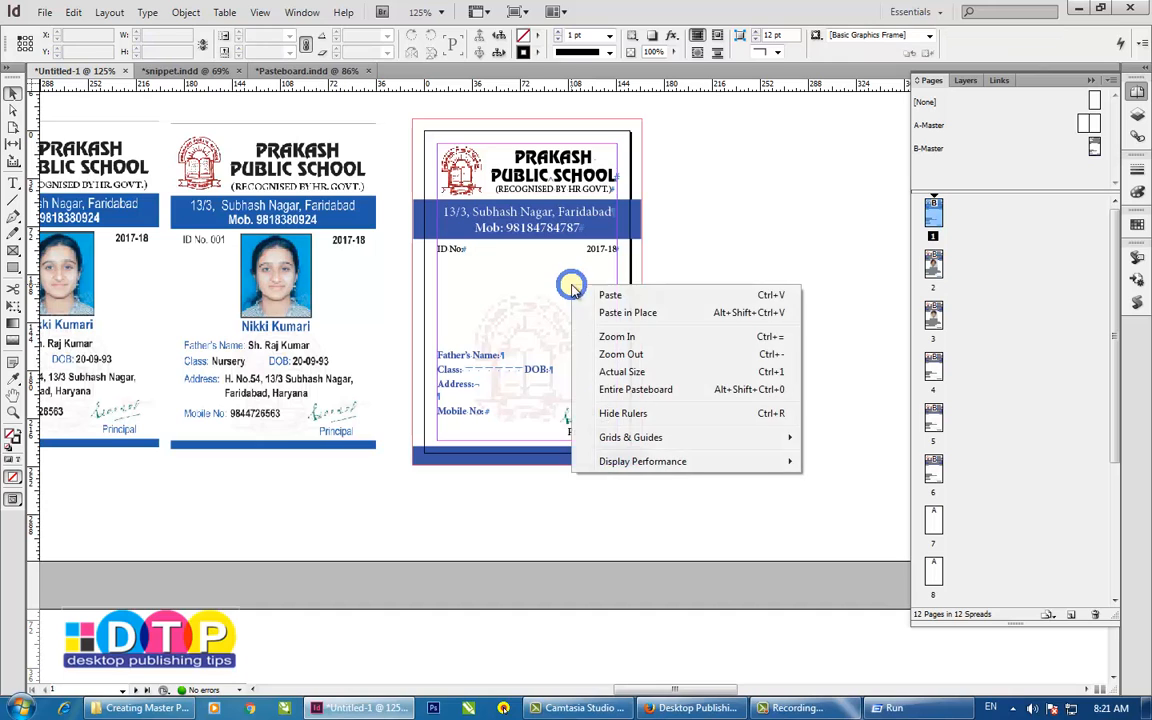
left_click(627, 313)
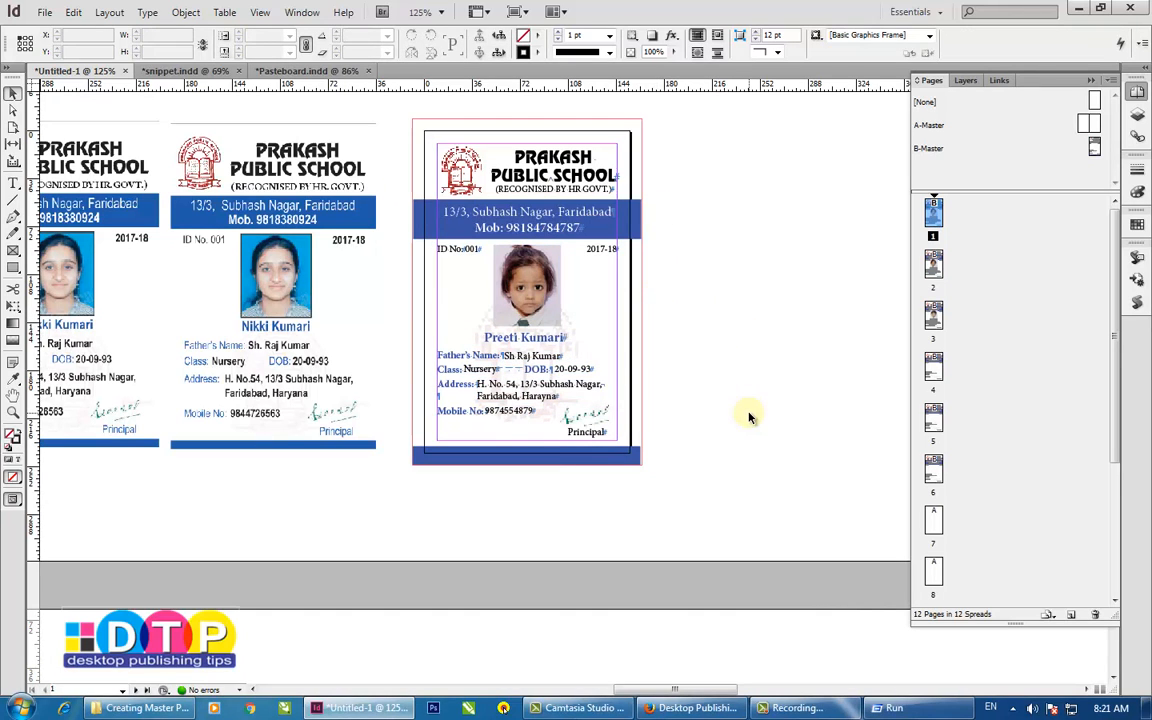
Step: Delete the sample ID cards lying on the pasteboard before page 1
scroll(630, 400, "left", 3)
left_click_drag(103, 485, 571, 110)
key("Delete")
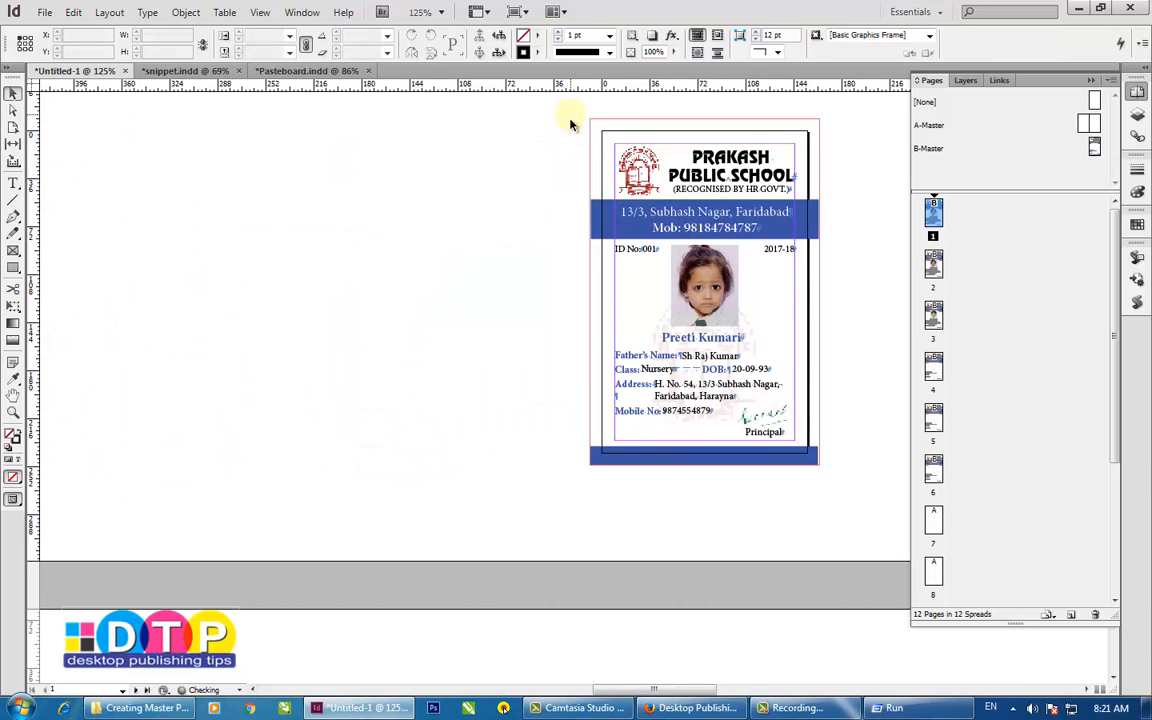
Step: Paste the copied student photo and details onto the empty pasteboard beside page 1
scroll(478, 244, "left", 6)
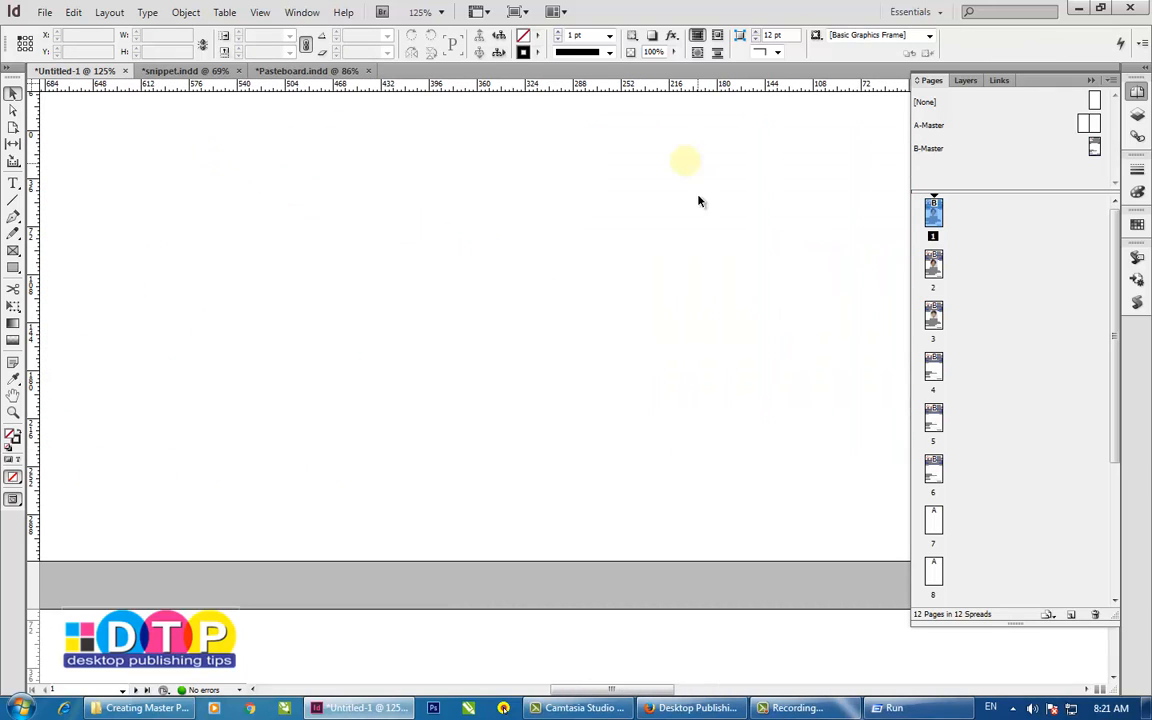
key("ctrl+v")
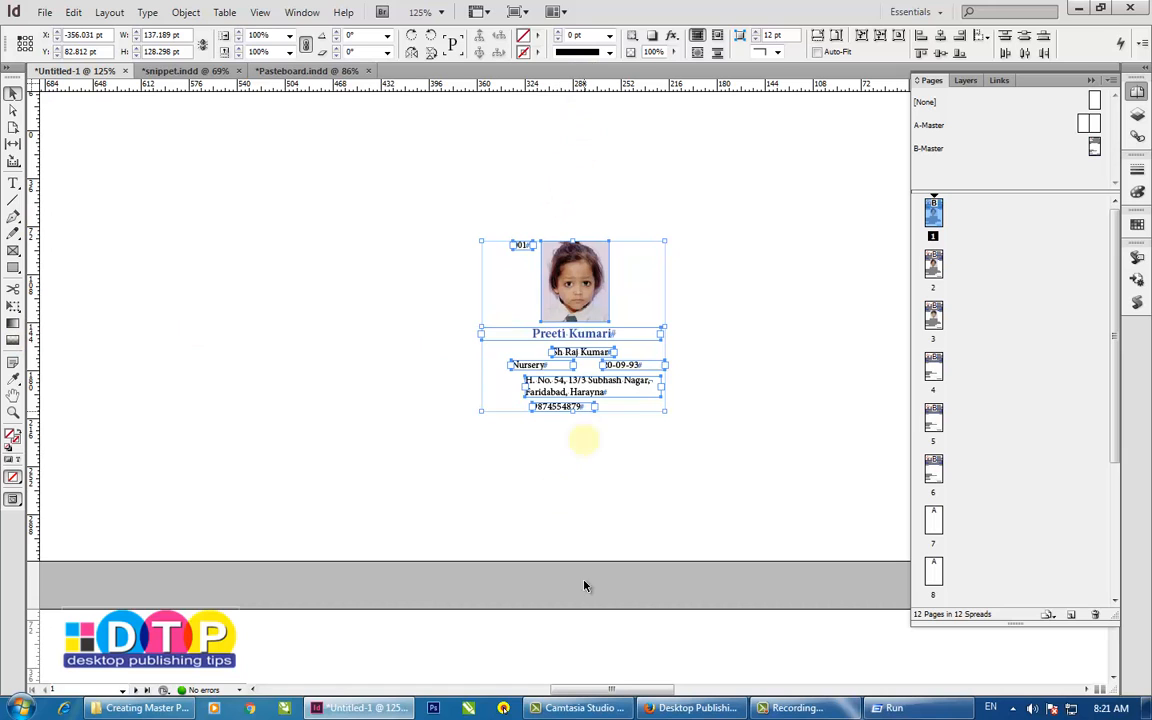
Step: Delete the sample card and the loose copy of the student details from the pasteboard on either side of page 1
scroll(720, 415, "right", 5)
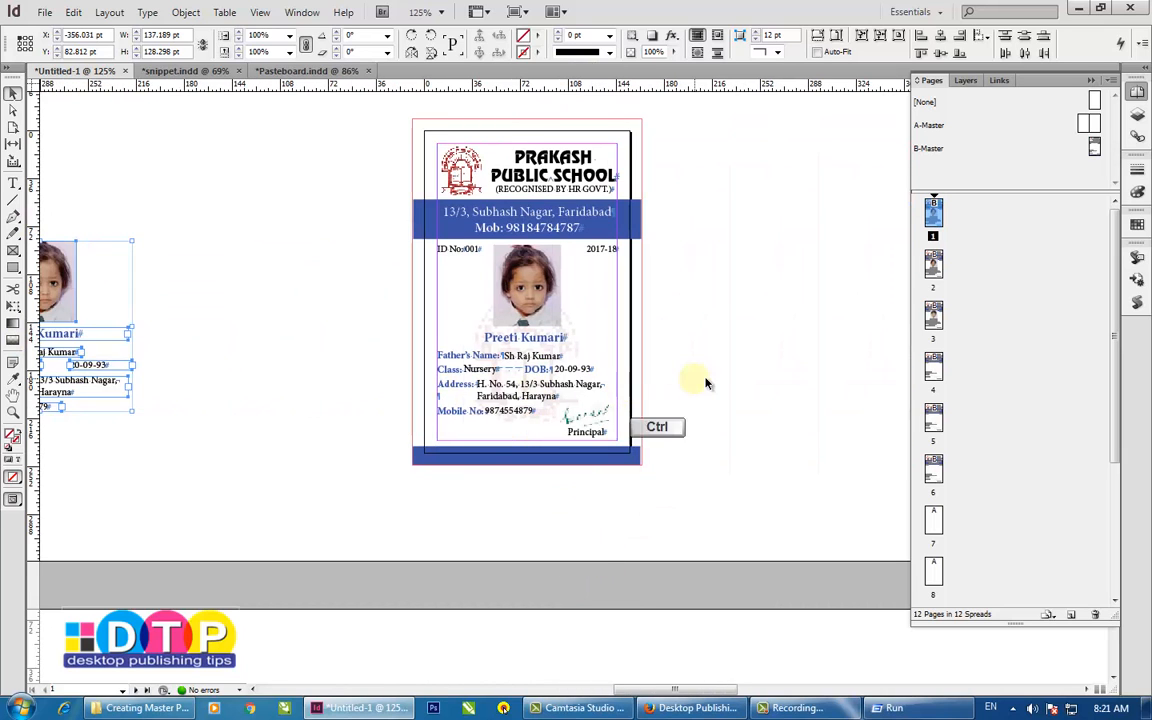
scroll(650, 370, "right", 4)
scroll(663, 373, "left", 2)
scroll(748, 388, "down", 1)
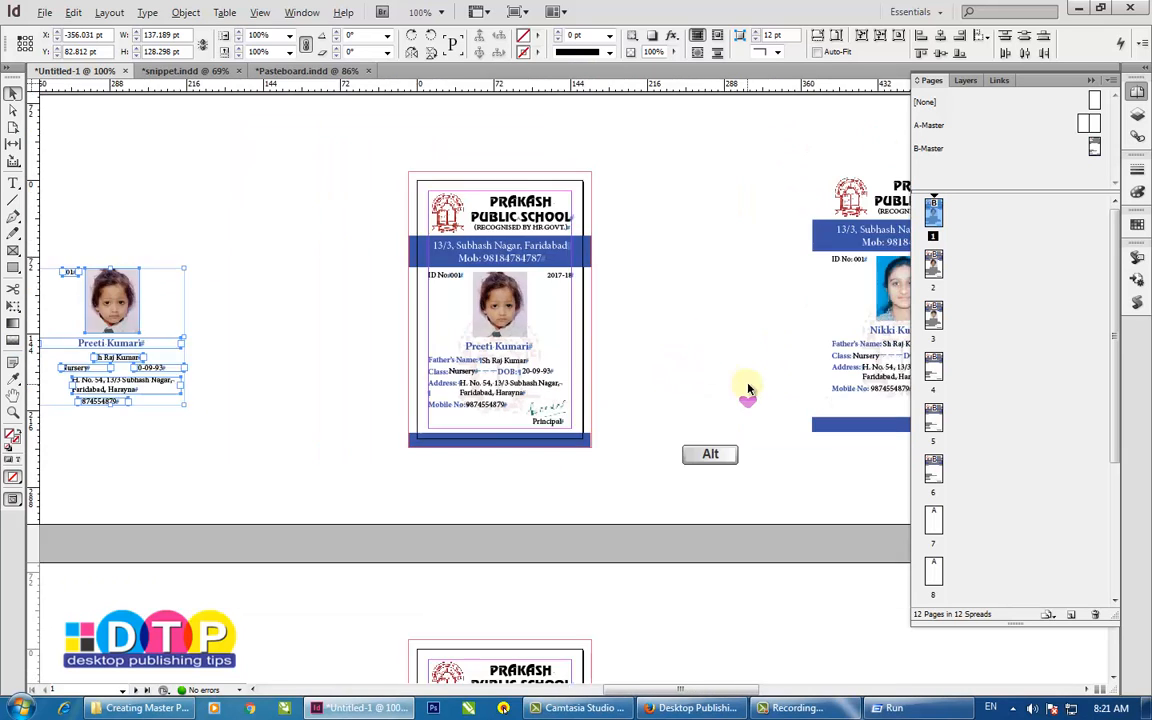
scroll(748, 388, "down", 1)
left_click_drag(545, 160, 823, 468)
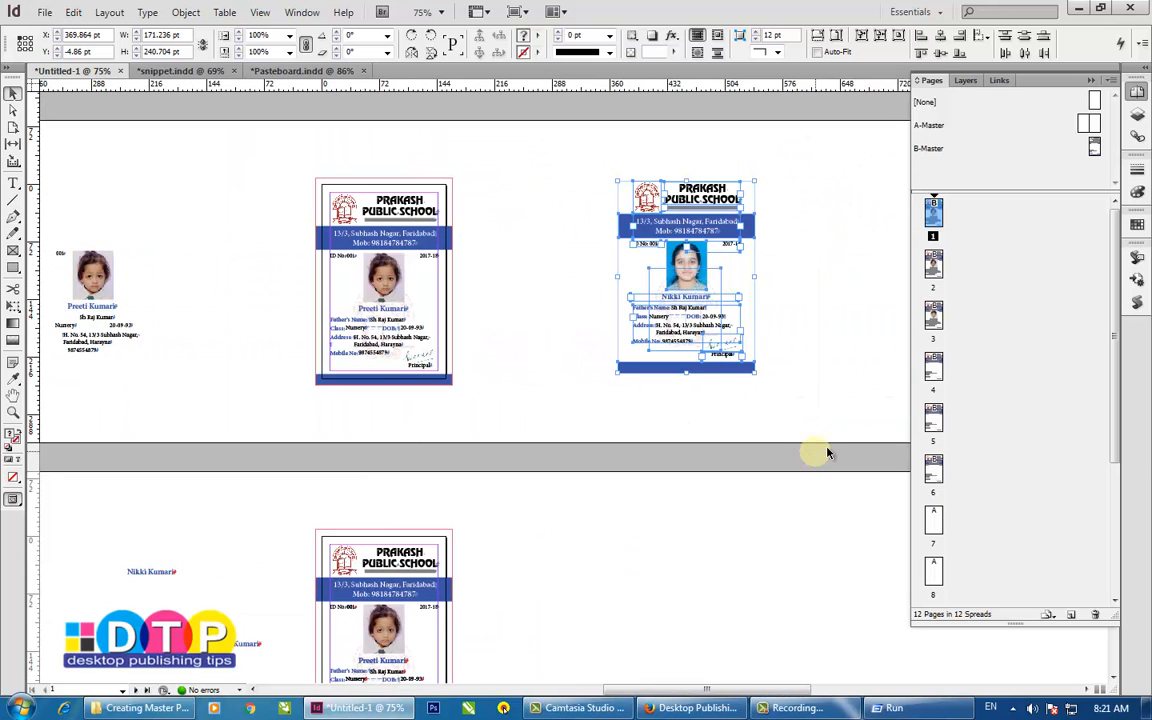
key("Delete")
left_click_drag(211, 183, 45, 400)
key("Delete")
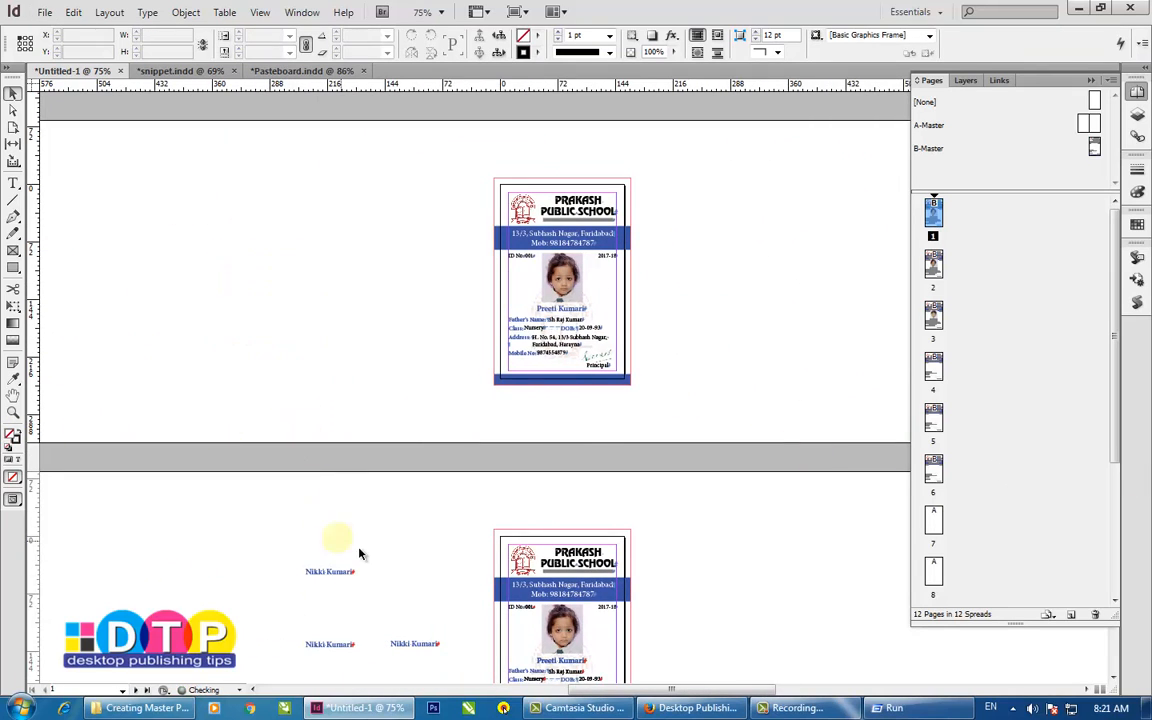
Step: Delete the student photo and details from page 2's card together with the loose name texts beside it
scroll(345, 530, "down", 3)
left_click_drag(167, 292, 677, 557)
key("Delete")
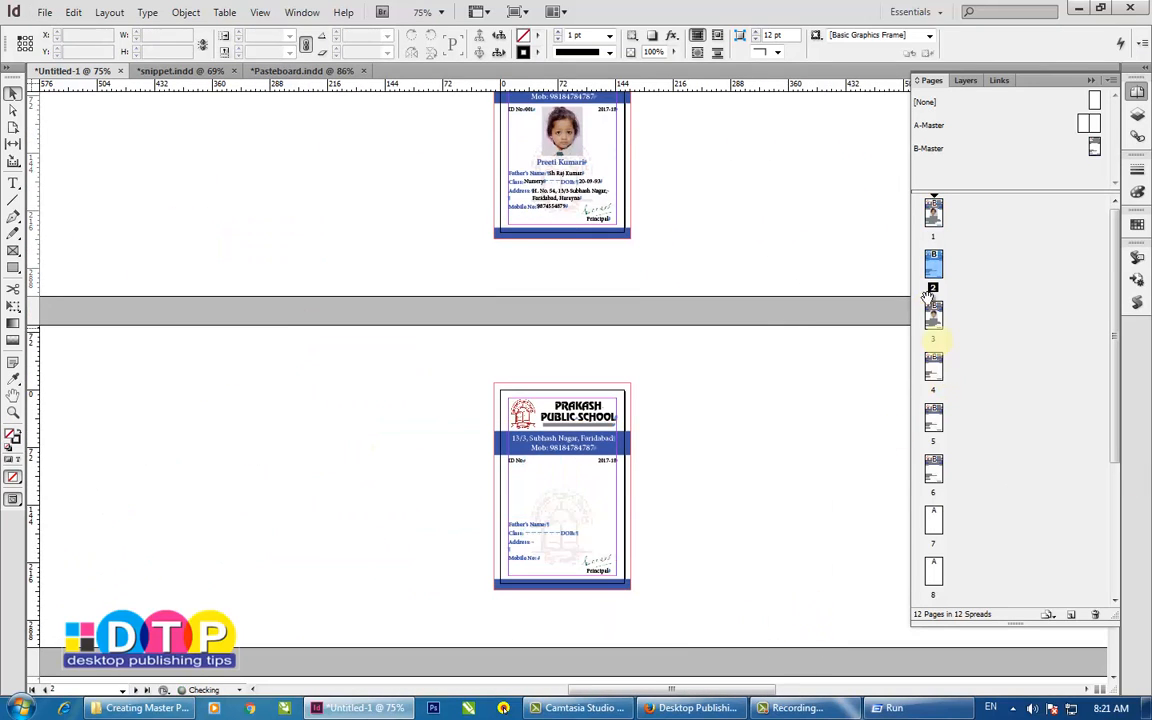
Step: Delete pages 2 to 12 so that only page 1 remains, and bring its card into close view
scroll(985, 520, "down", 4)
left_click(935, 567, "shift")
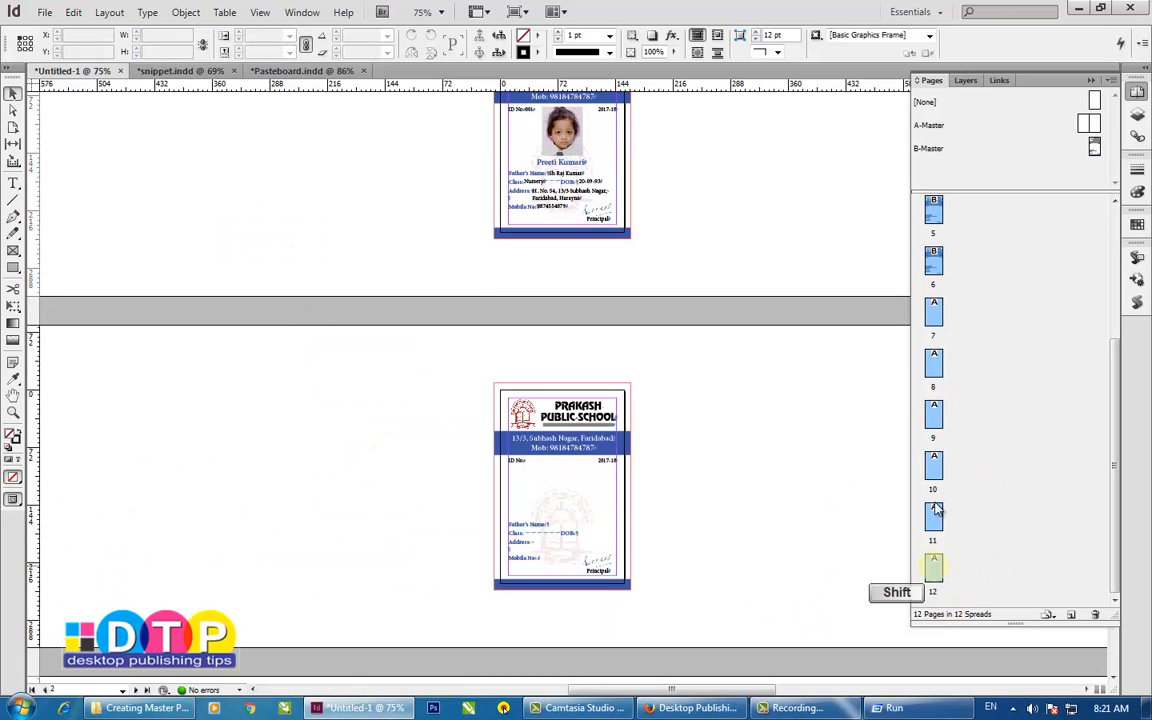
scroll(985, 399, "up", 4)
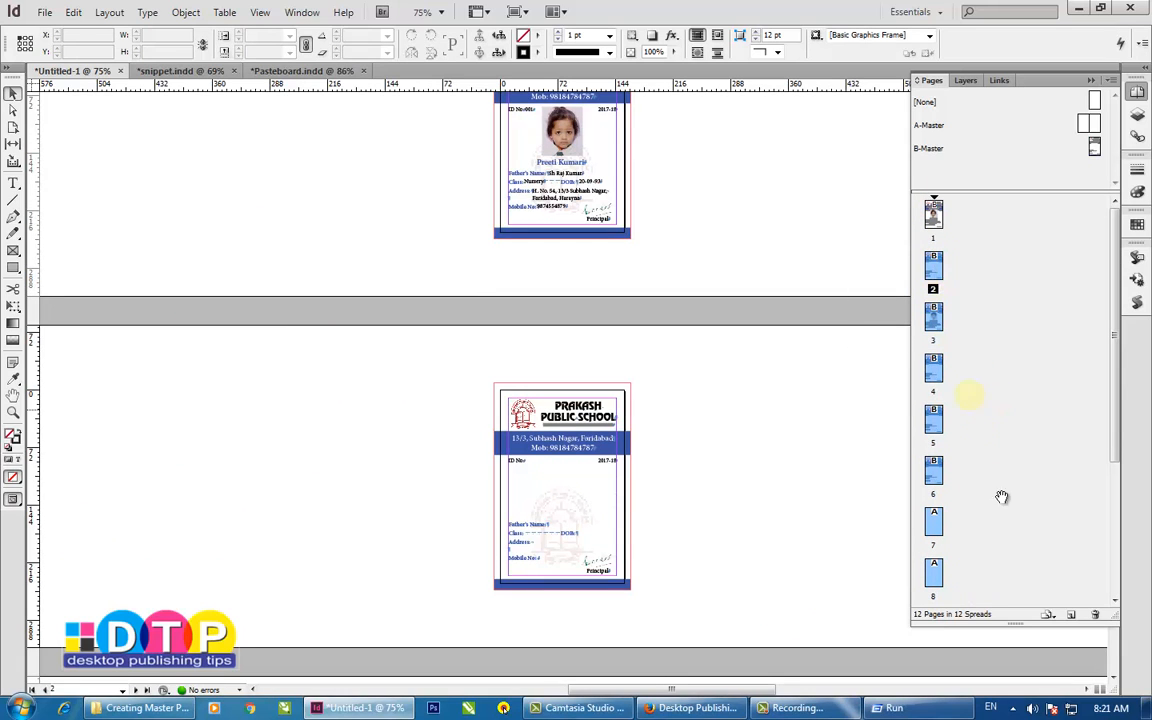
scroll(1000, 504, "down", 4)
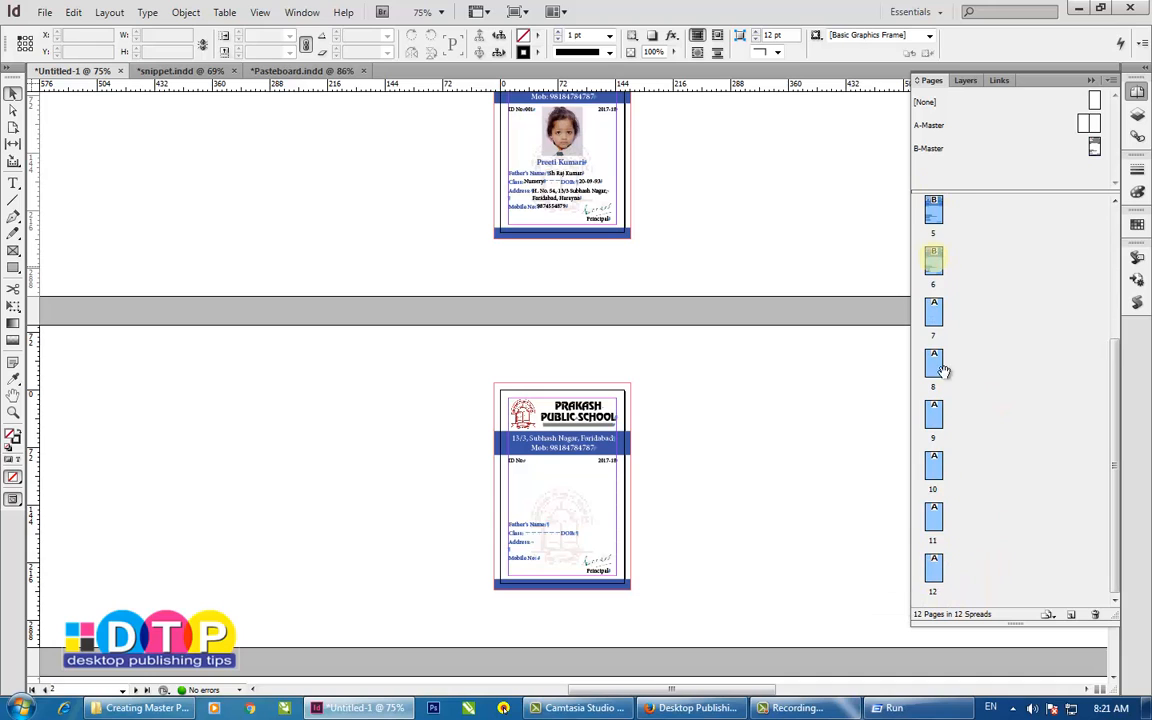
scroll(970, 430, "up", 4)
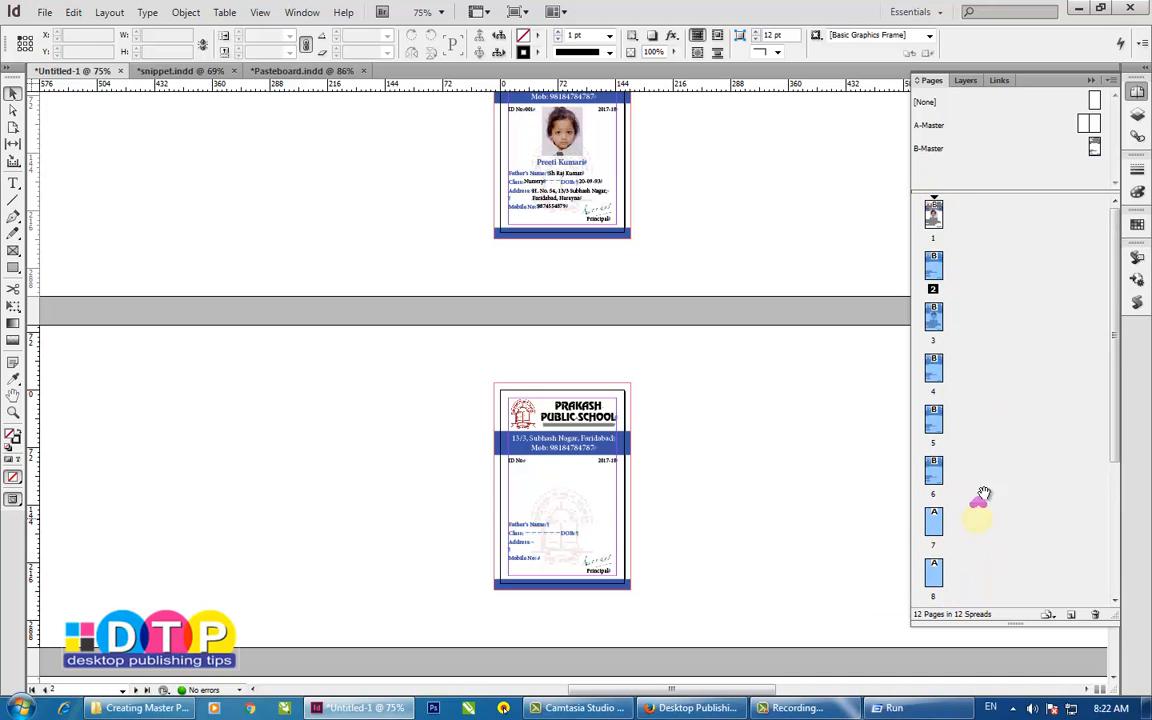
left_click(1094, 617)
left_click(630, 378)
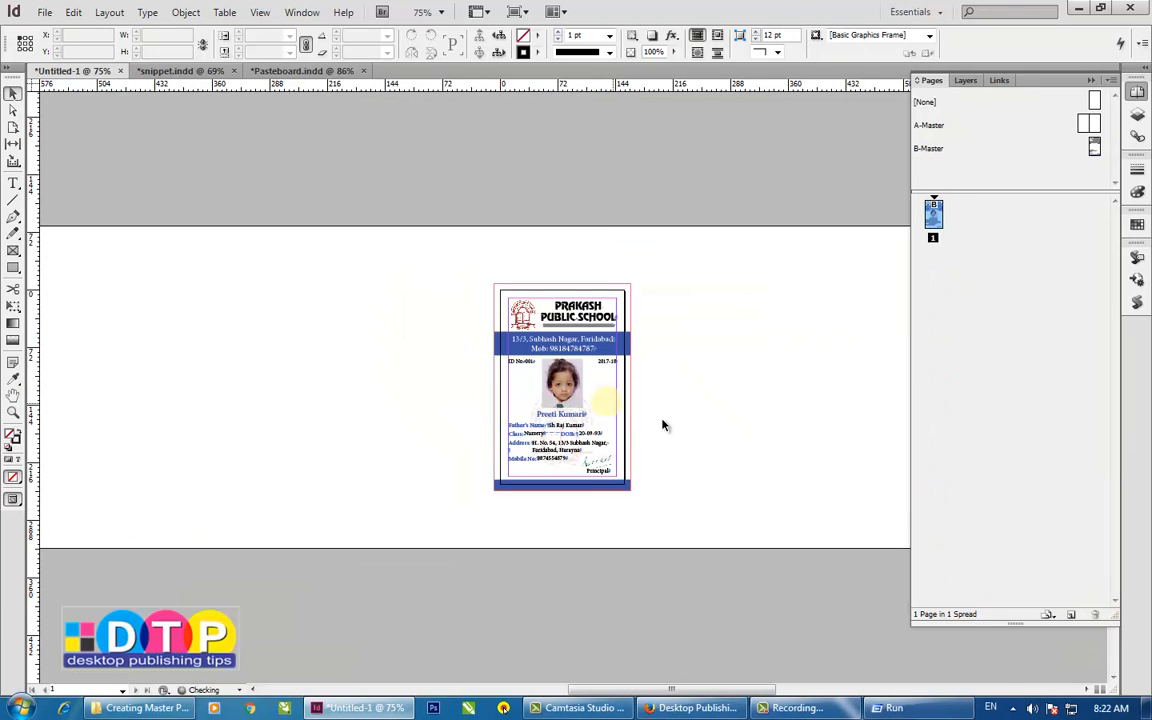
key("z")
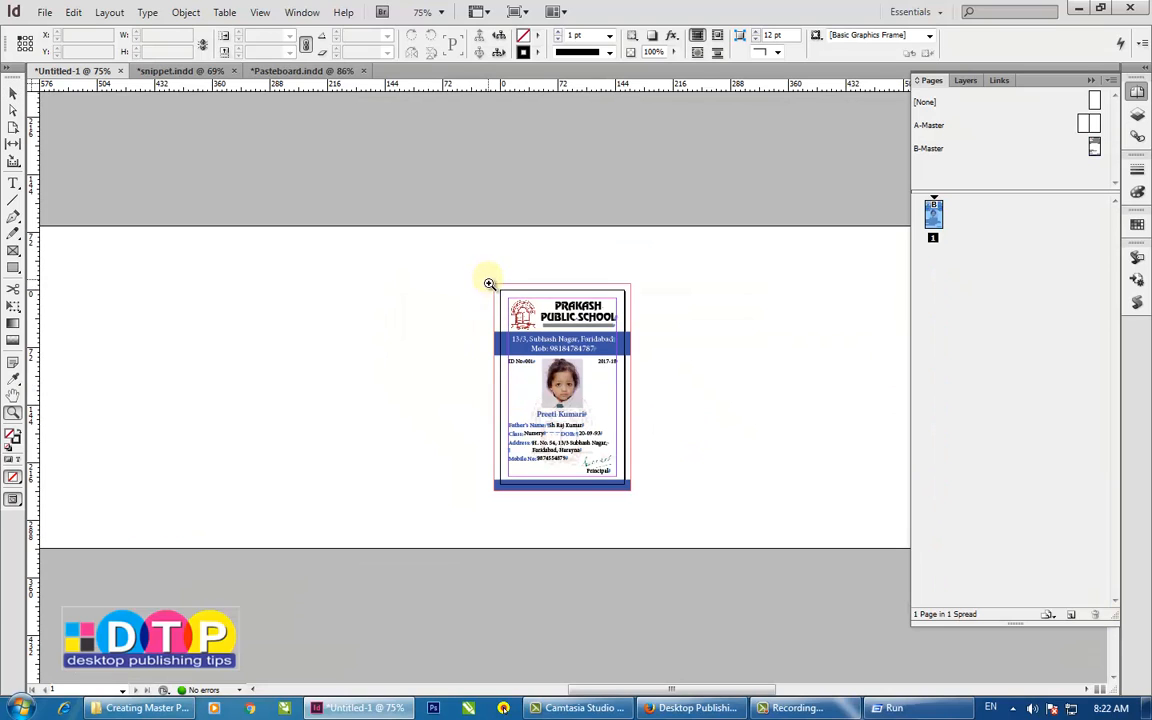
left_click_drag(470, 268, 520, 330)
left_click_drag(598, 437, 595, 468)
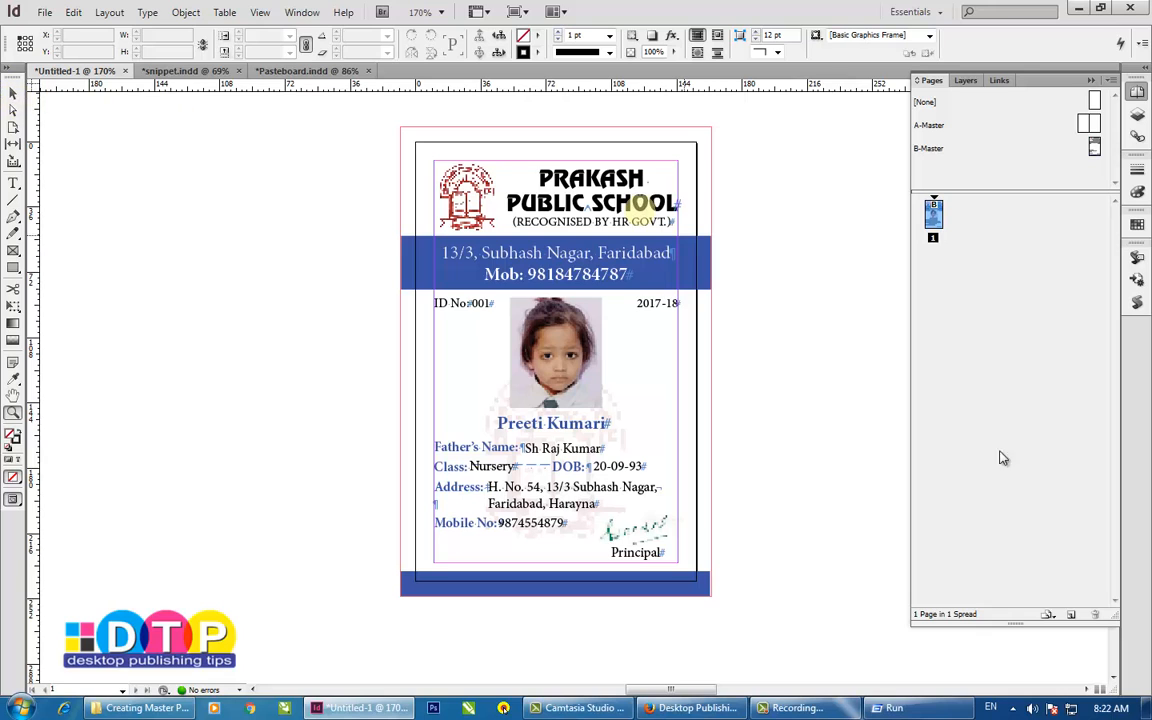
Step: Switch to the desktop and open the Database School Card workbook in Excel
left_click(1147, 707)
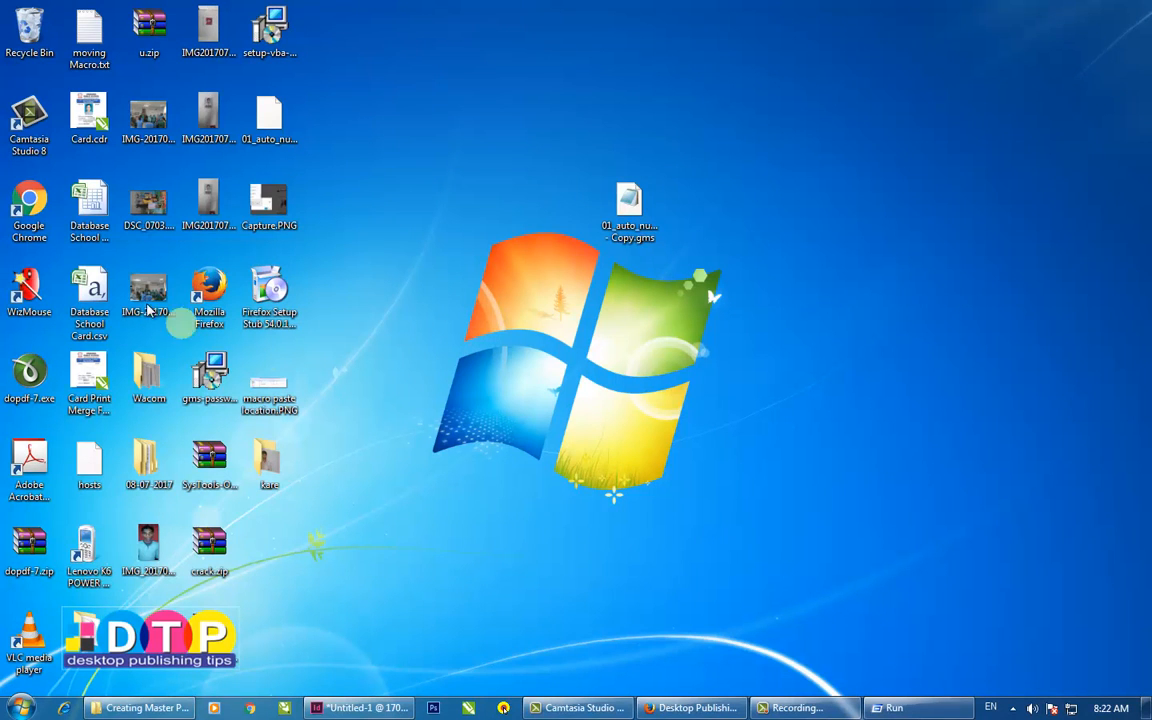
left_click(90, 210)
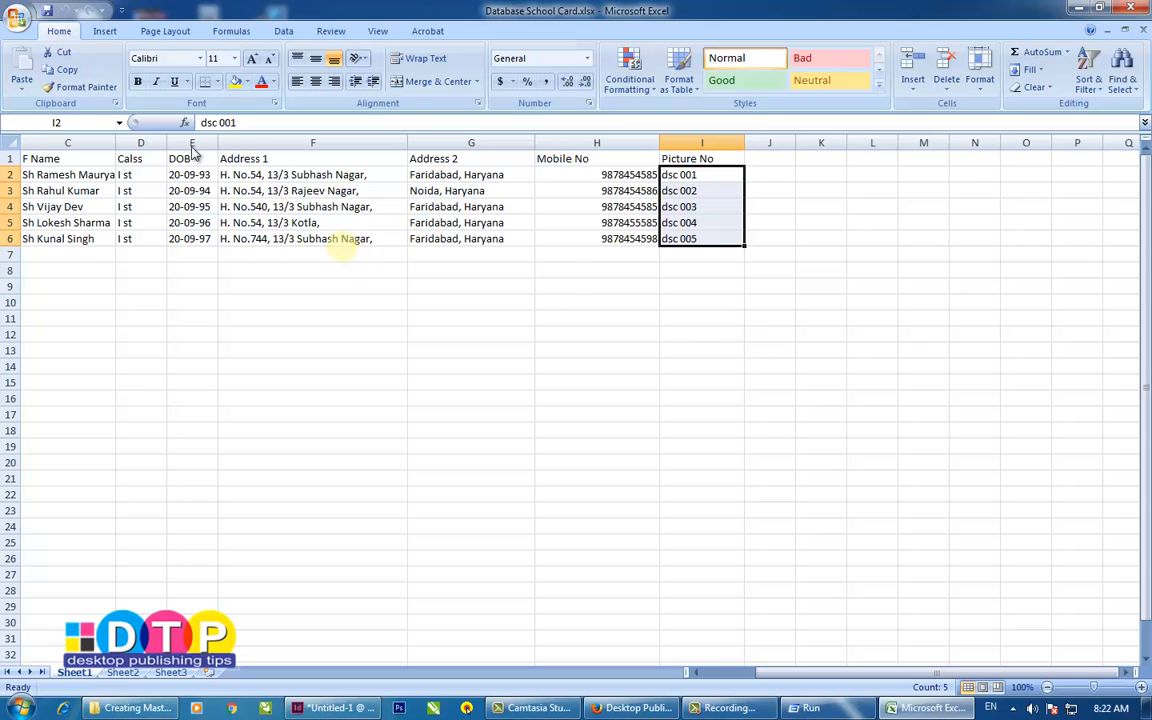
Step: Prepare a copy of the workbook as Database School Card.csv in CSV (Comma delimited) format, and leave without saving it
left_click(17, 16)
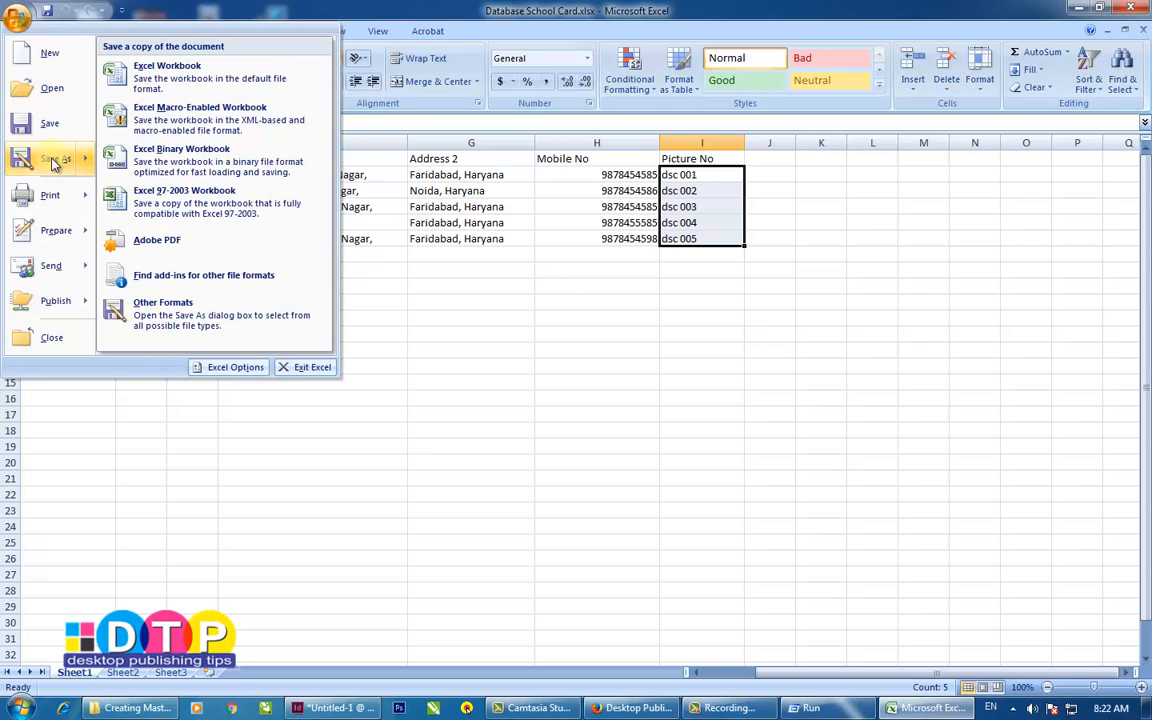
left_click(53, 163)
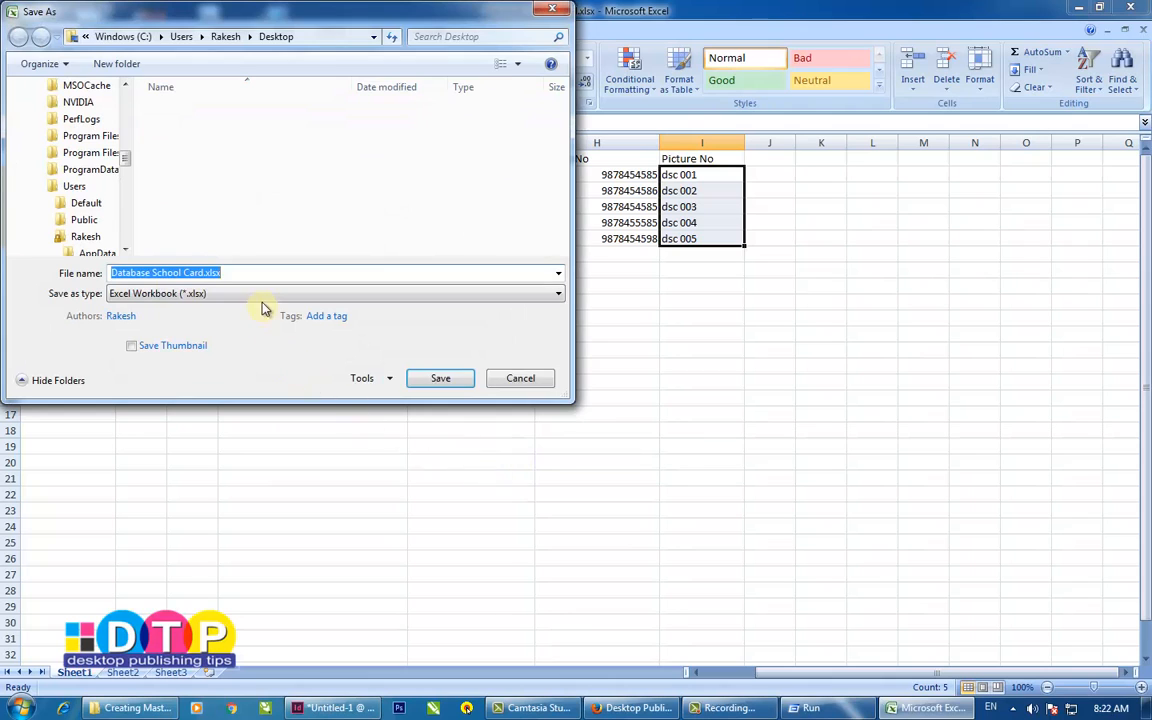
left_click(265, 293)
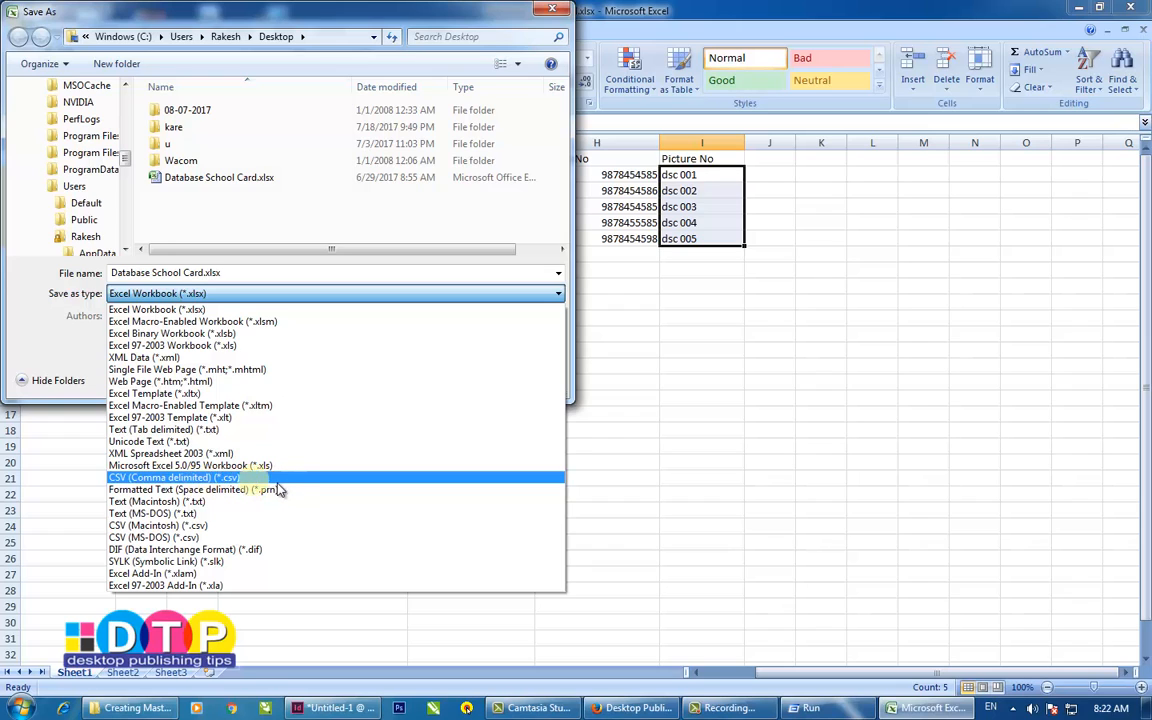
left_click(150, 478)
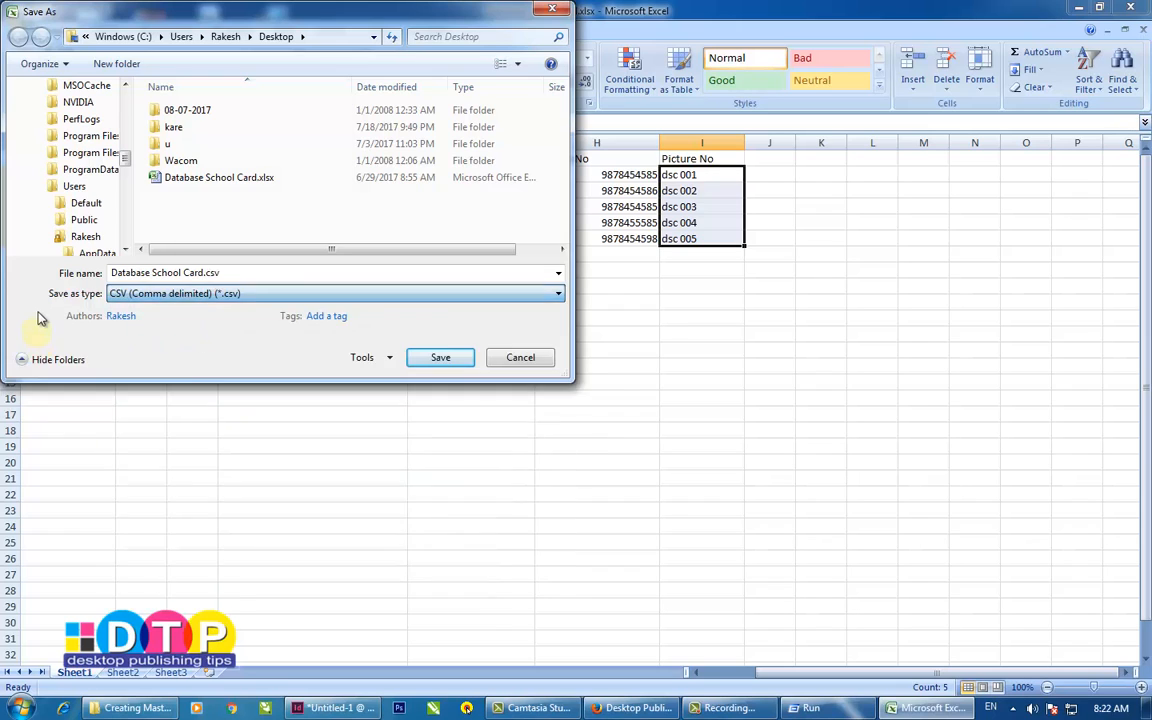
left_click(552, 9)
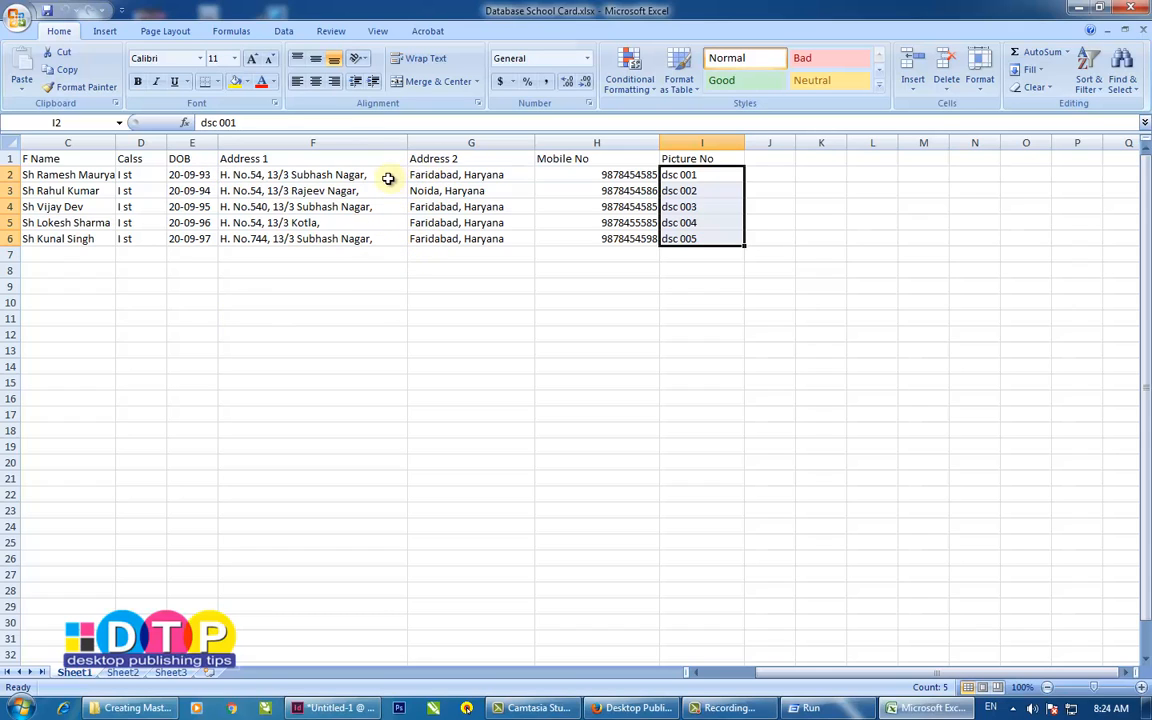
Step: Clear the Address 2 cell G2 and append the city Faridabad to the address in F2
left_click(435, 176)
key("Delete")
left_click(373, 175)
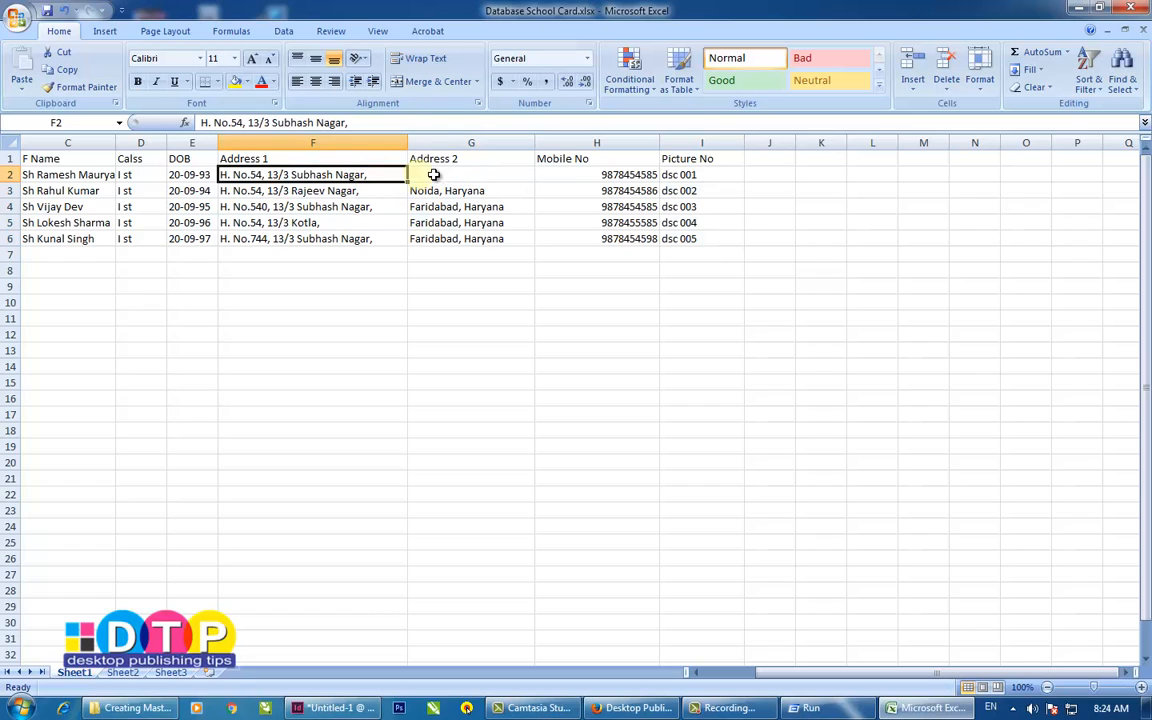
double_click(391, 173)
type("Faridabad")
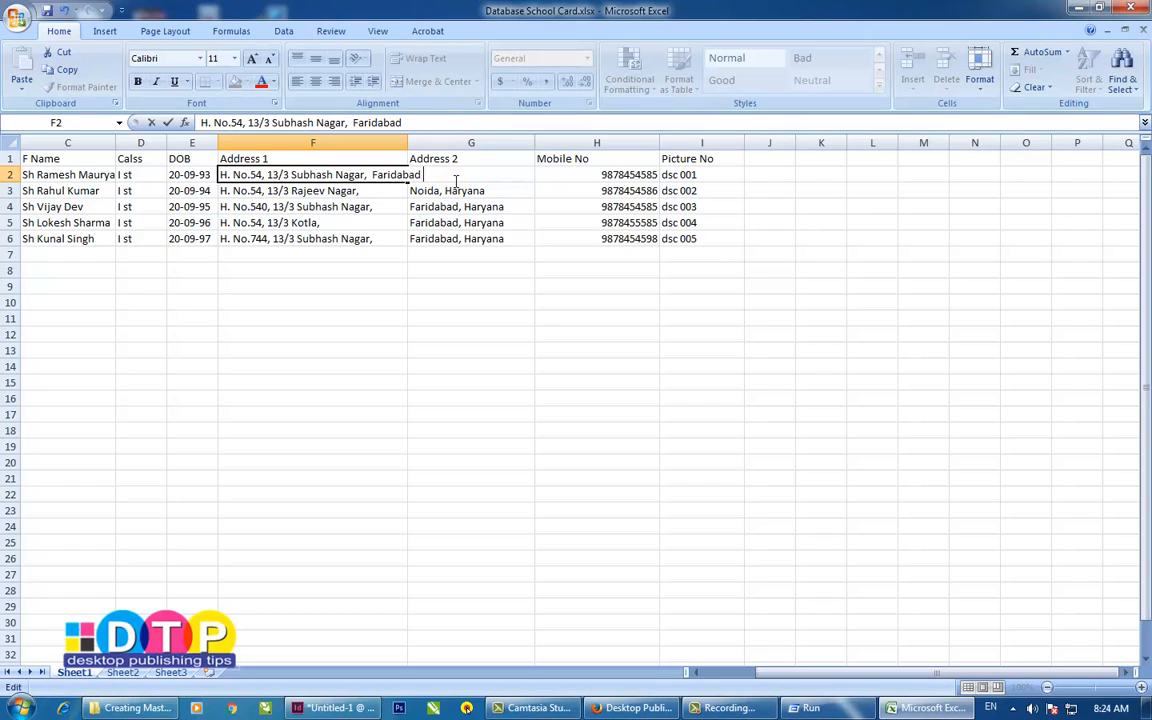
key("shift")
key("ctrl")
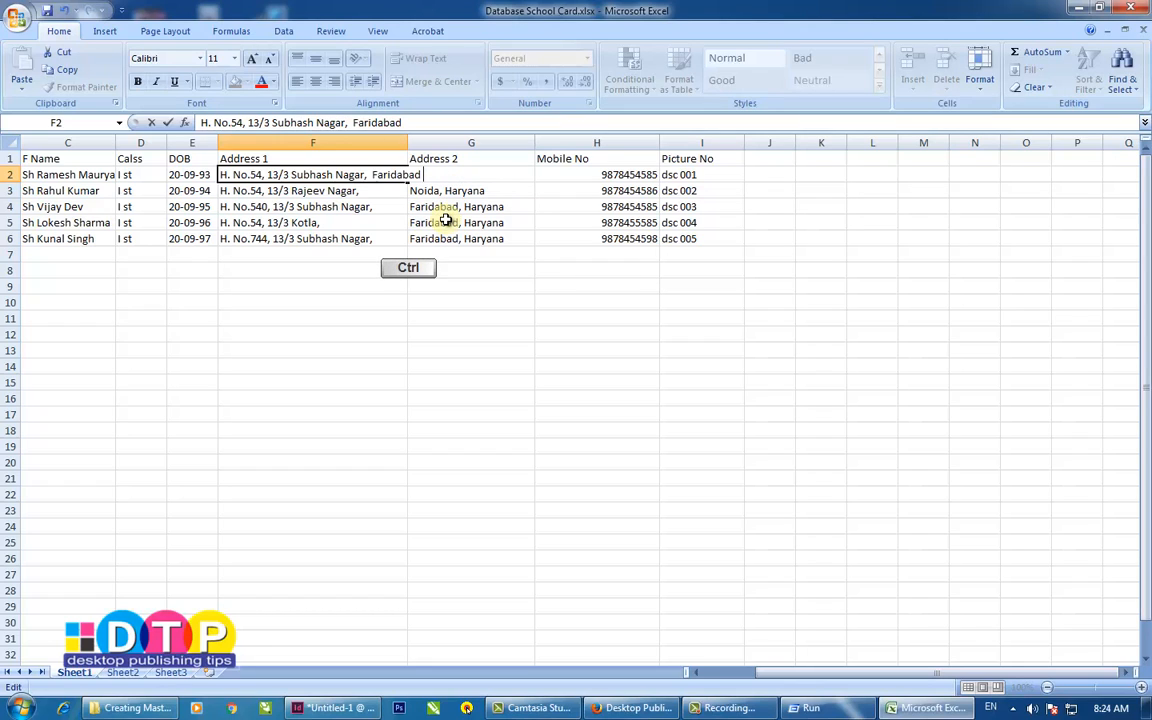
Step: Undo the city added to the address in cell F2 and leave the cell
key("ctrl+z")
key("ctrl+z")
key("ctrl+z")
key("ctrl+z")
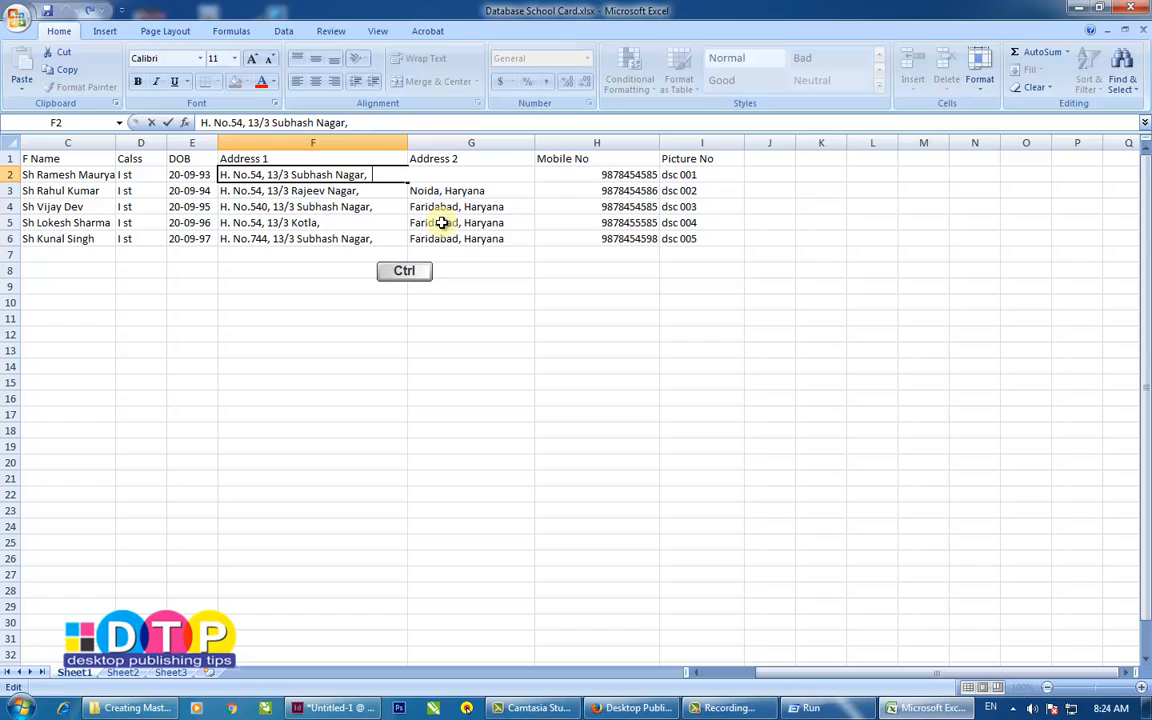
key("ctrl+z")
key("ctrl+z")
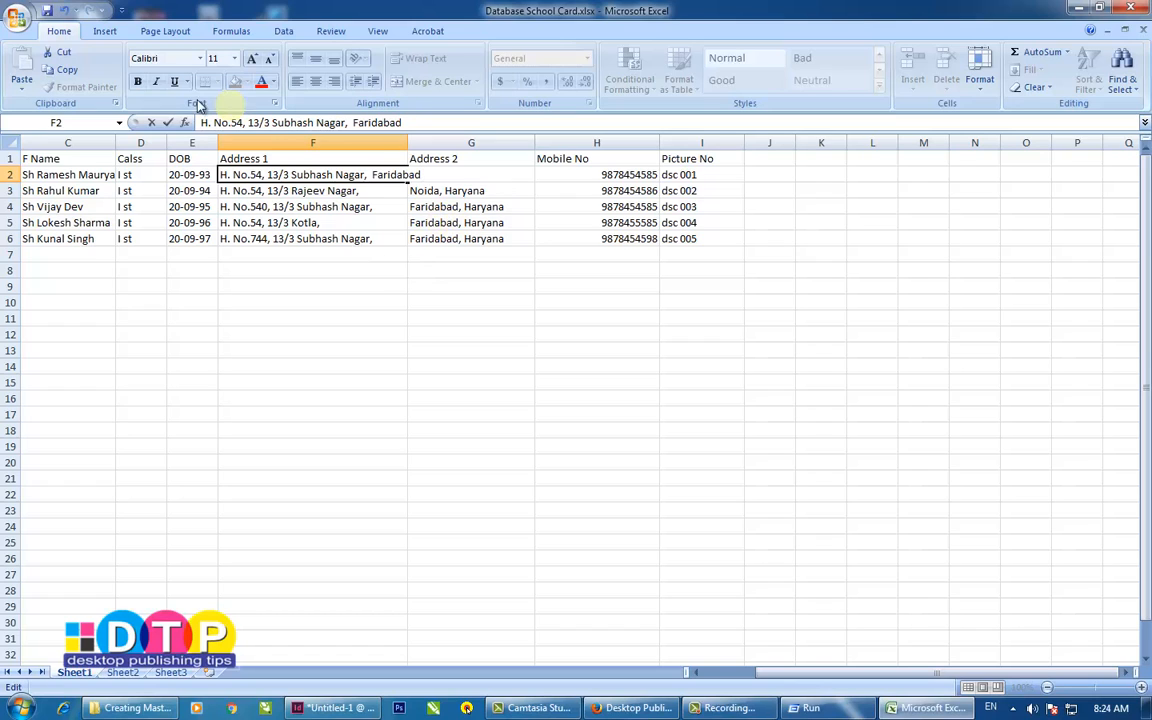
key("ctrl+z")
key("ctrl+z")
key("ctrl+z")
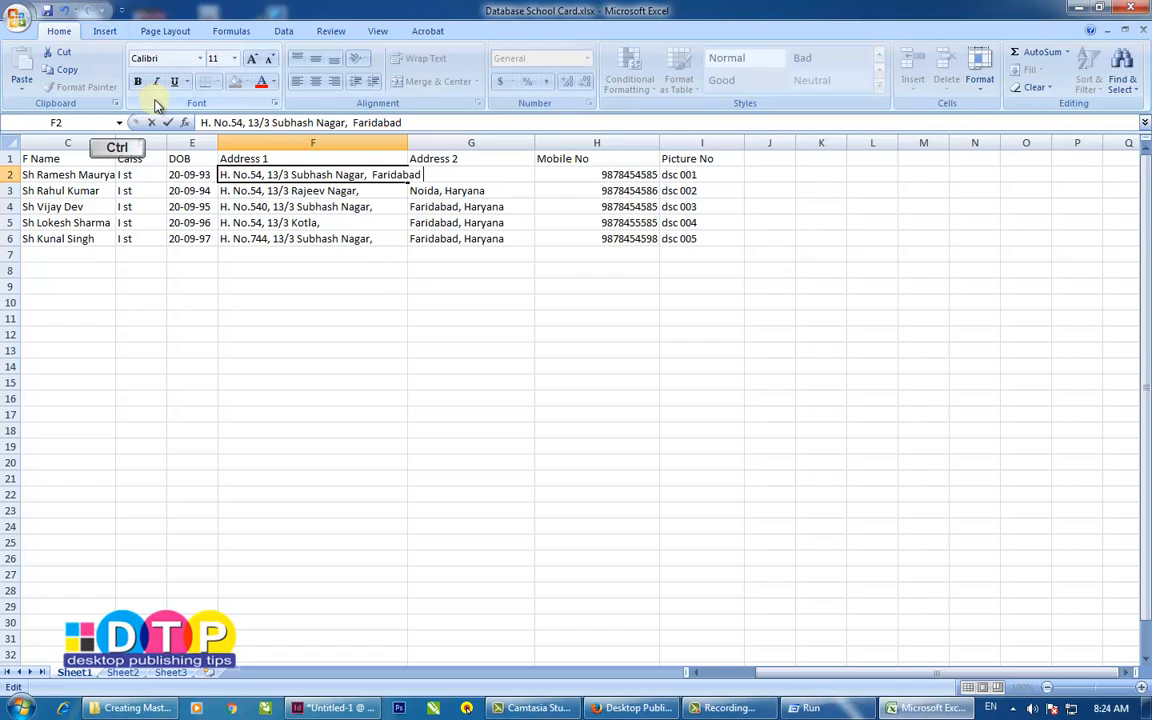
key("ctrl+z")
key("ctrl+z")
key("ctrl+z")
key("ctrl+z")
key("ctrl+z")
left_click(470, 316)
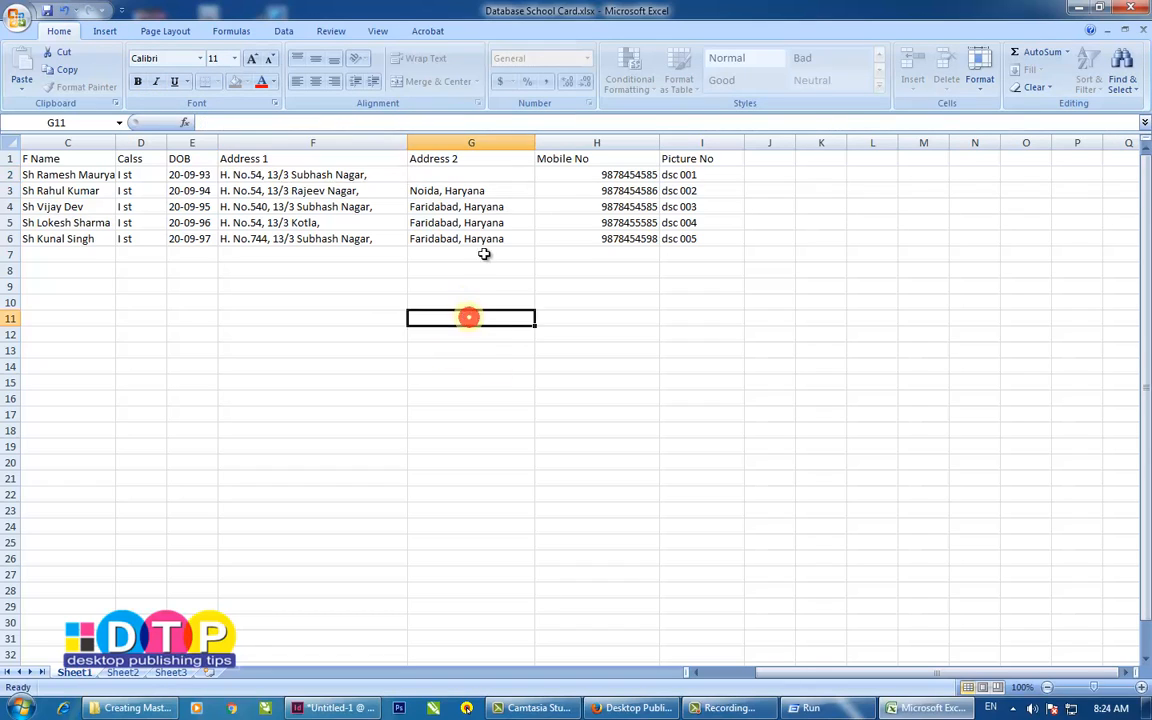
Step: Copy the Address 2 entry from cell G4 into the empty cell G2
left_click(427, 174)
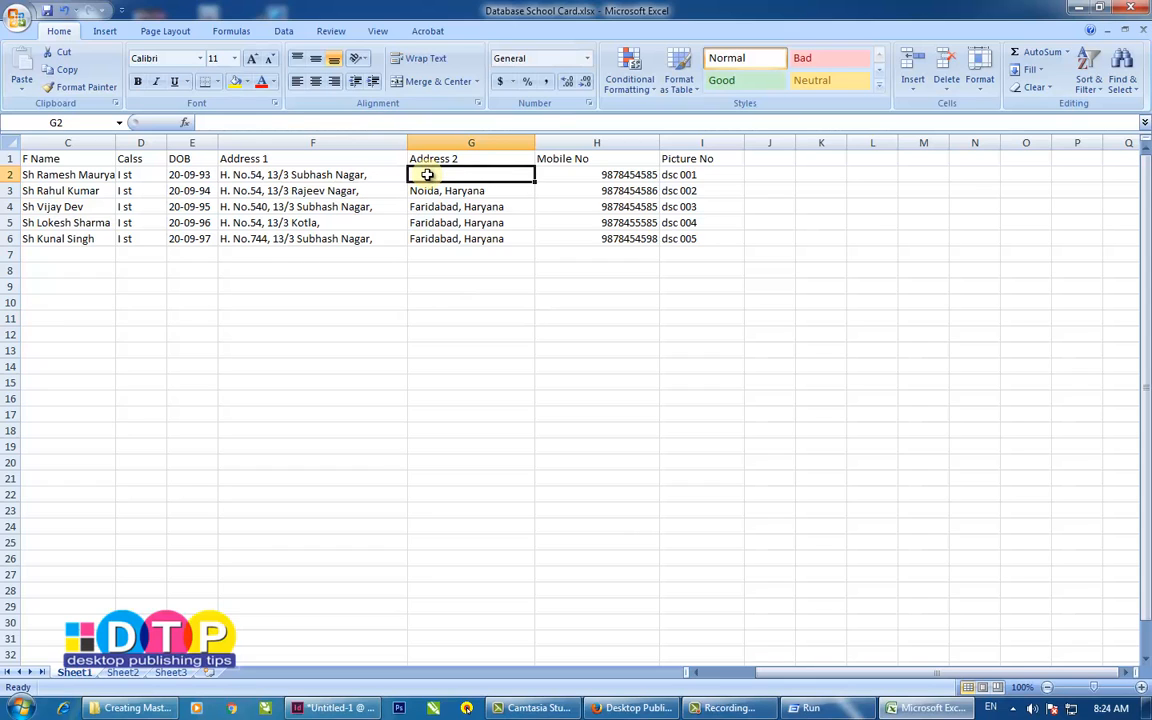
left_click(455, 207)
key("ctrl+c")
left_click(470, 175)
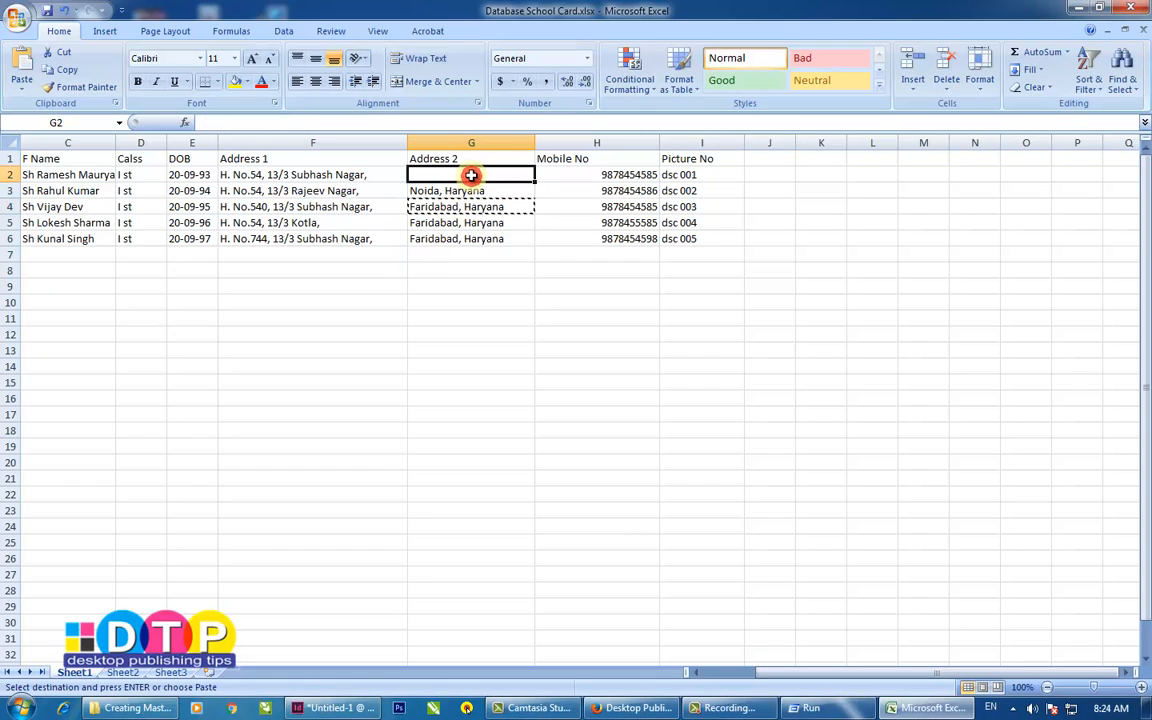
key("ctrl+v")
left_click(570, 352)
left_click(818, 350)
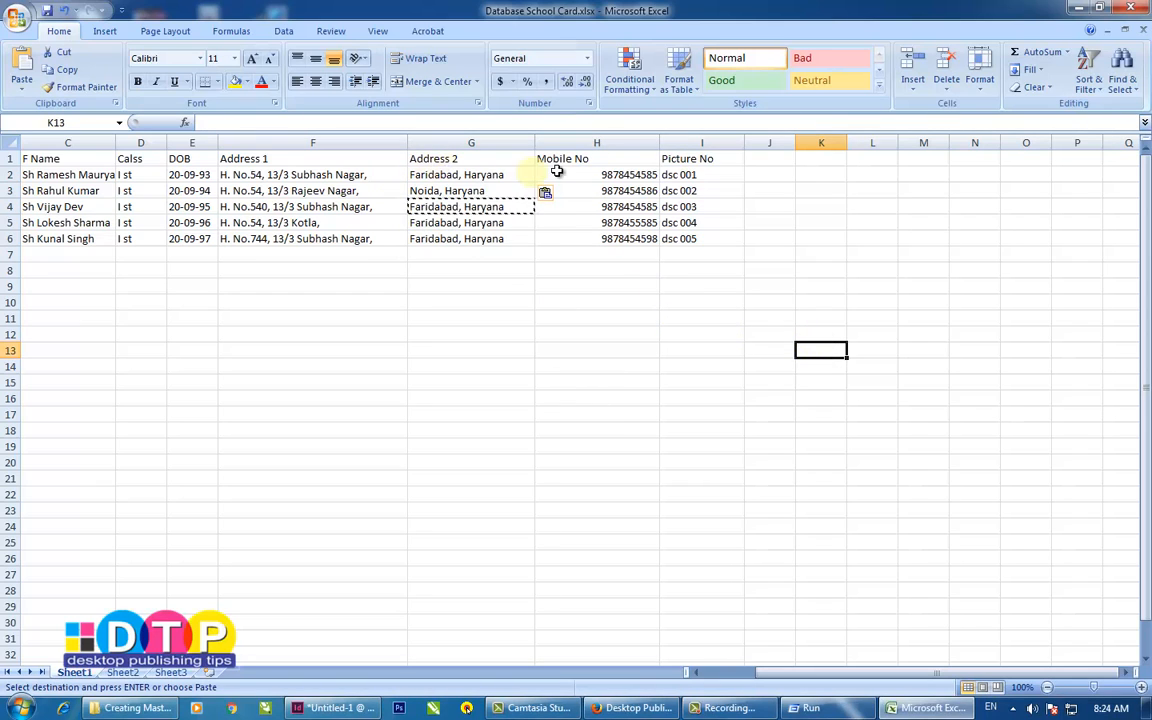
Step: Replace the Picture No heading in cell I1 with a single apostrophe
left_click(699, 161)
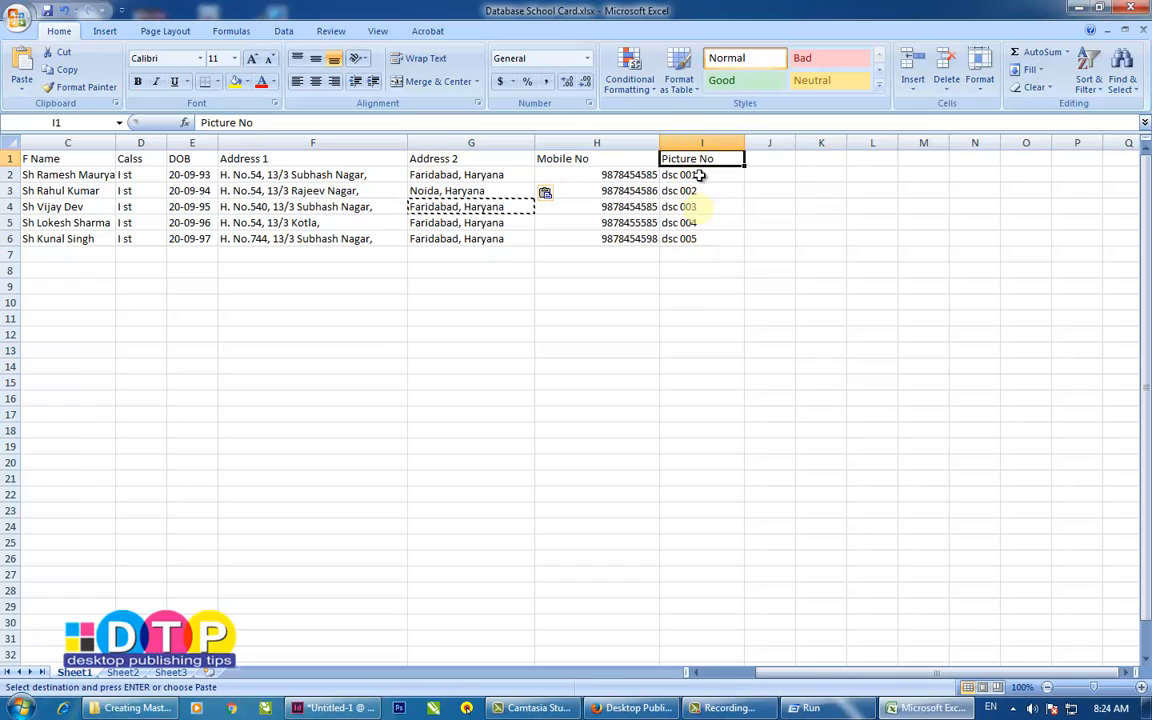
left_click_drag(700, 176, 699, 286)
left_click(703, 176)
left_click(831, 240)
left_click(727, 161)
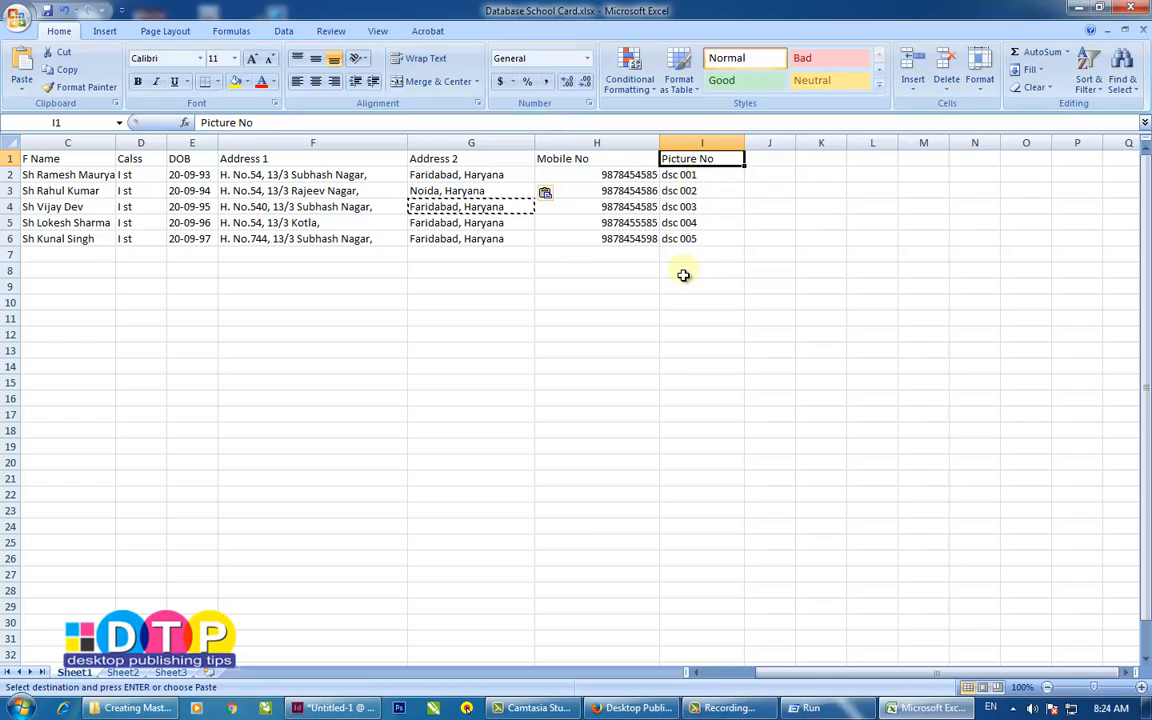
left_click(388, 124)
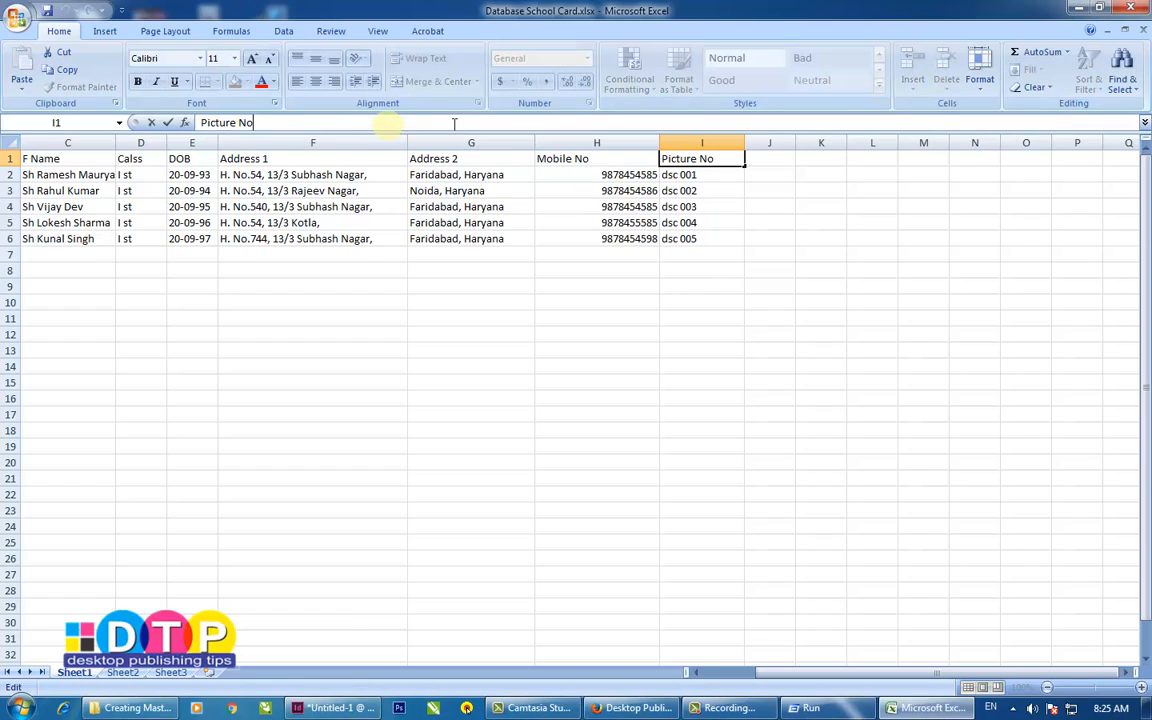
left_click_drag(265, 123, 69, 122)
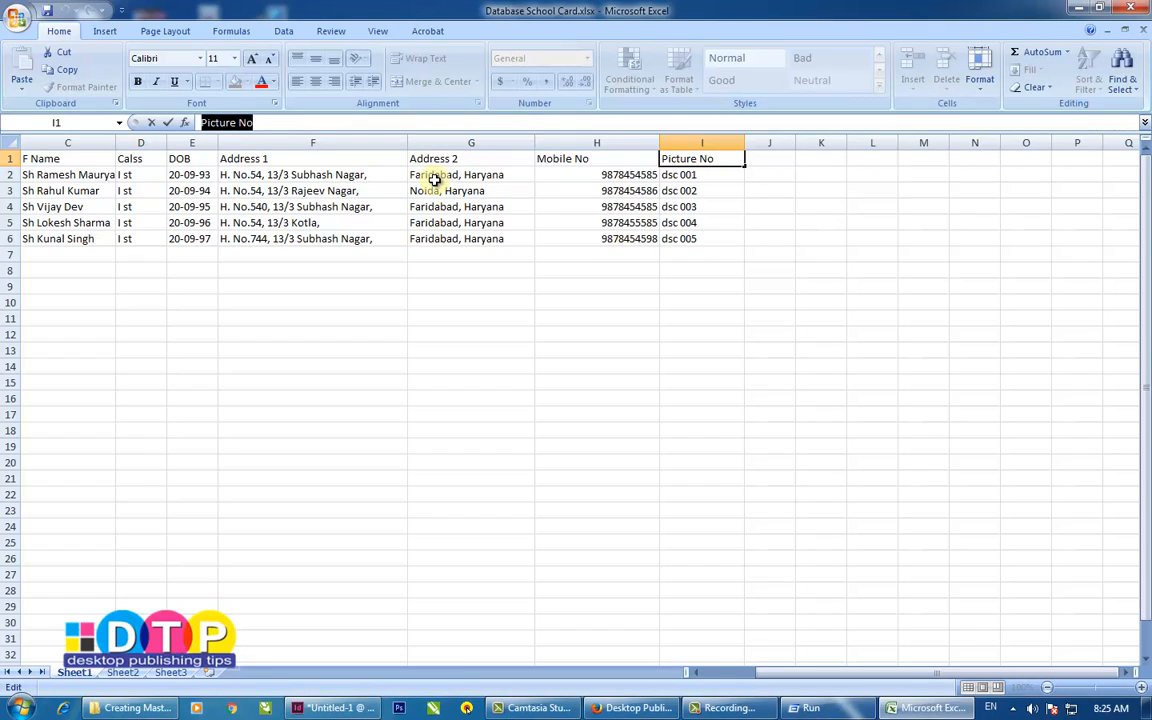
type("'")
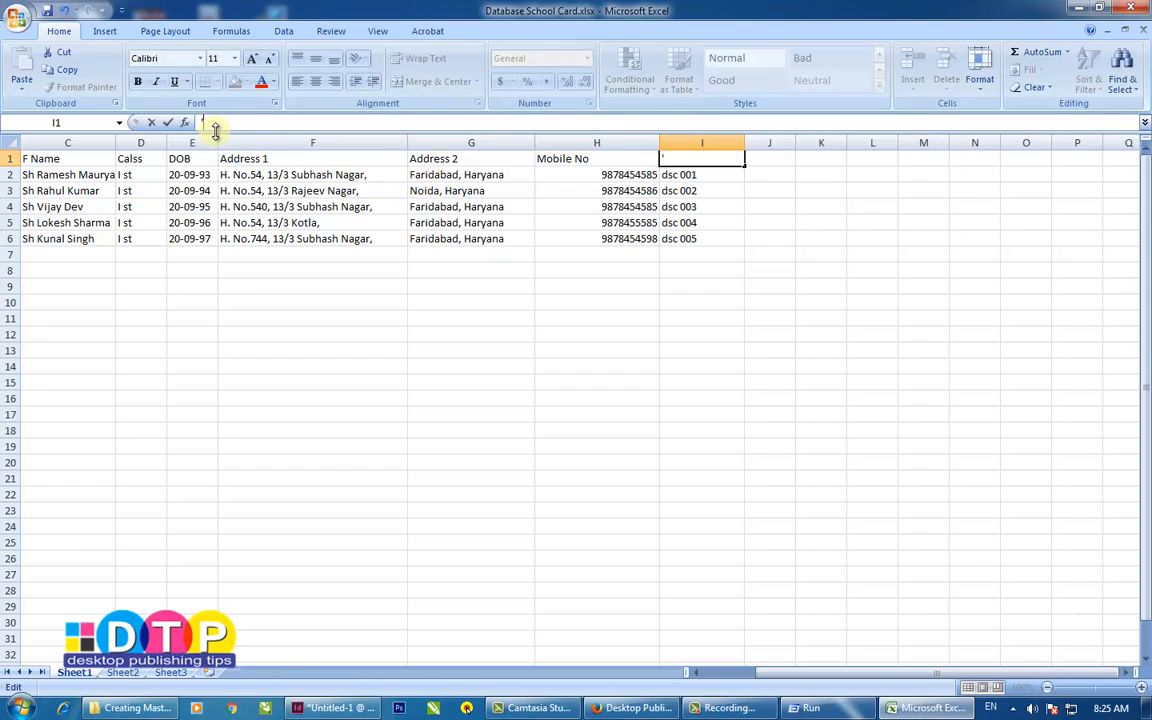
key("super")
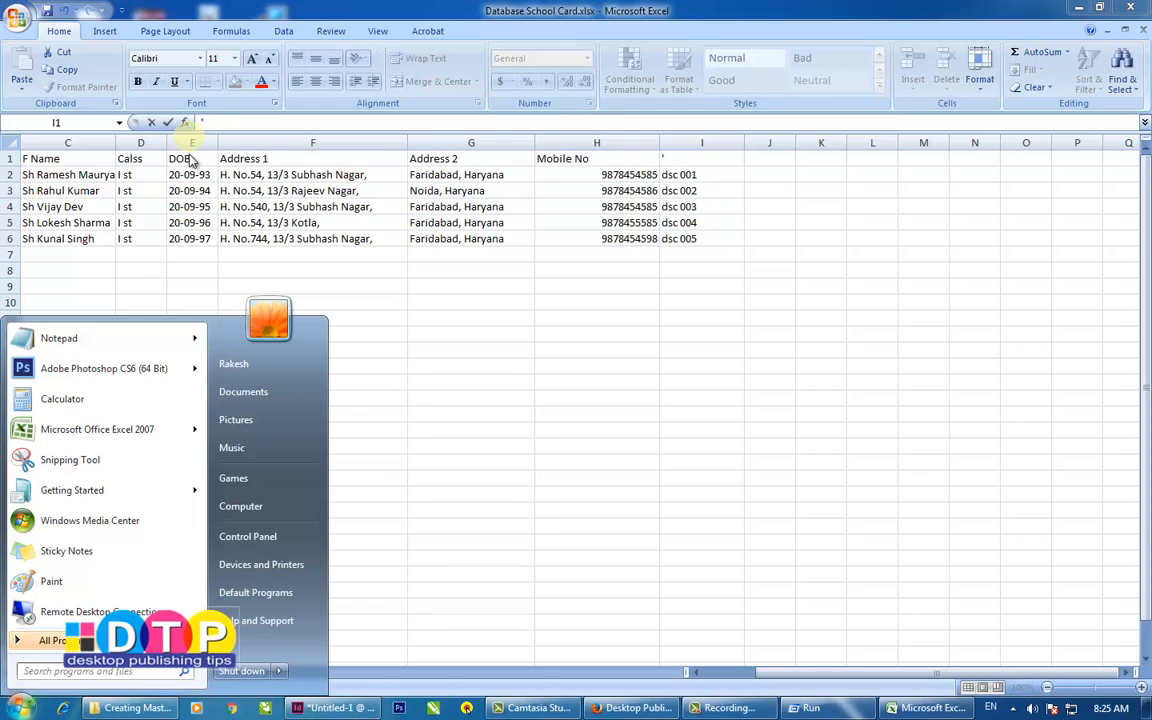
left_click(52, 640)
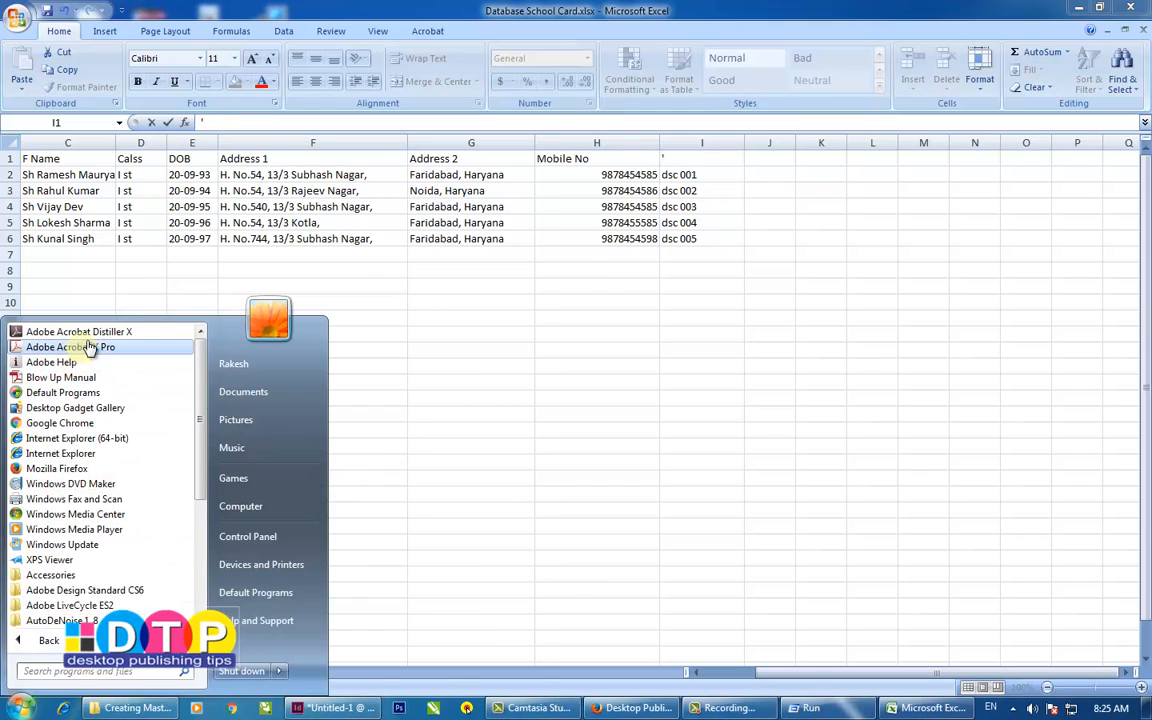
left_click(95, 576)
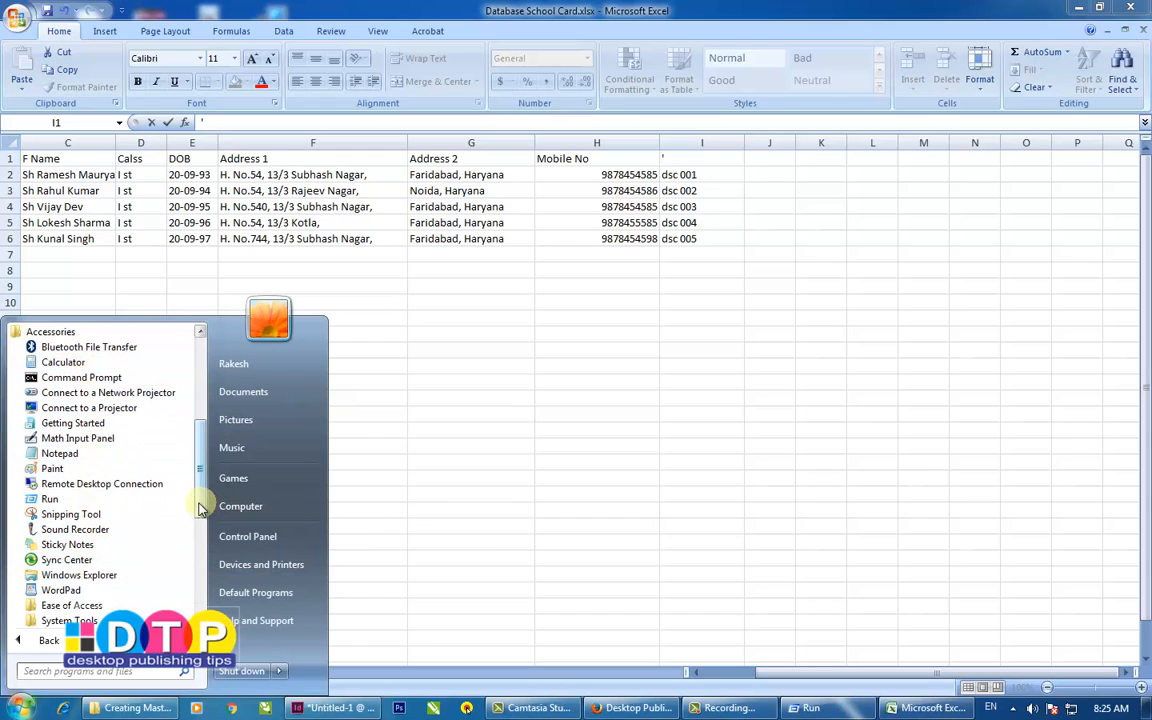
left_click_drag(201, 500, 196, 524)
left_click(86, 545)
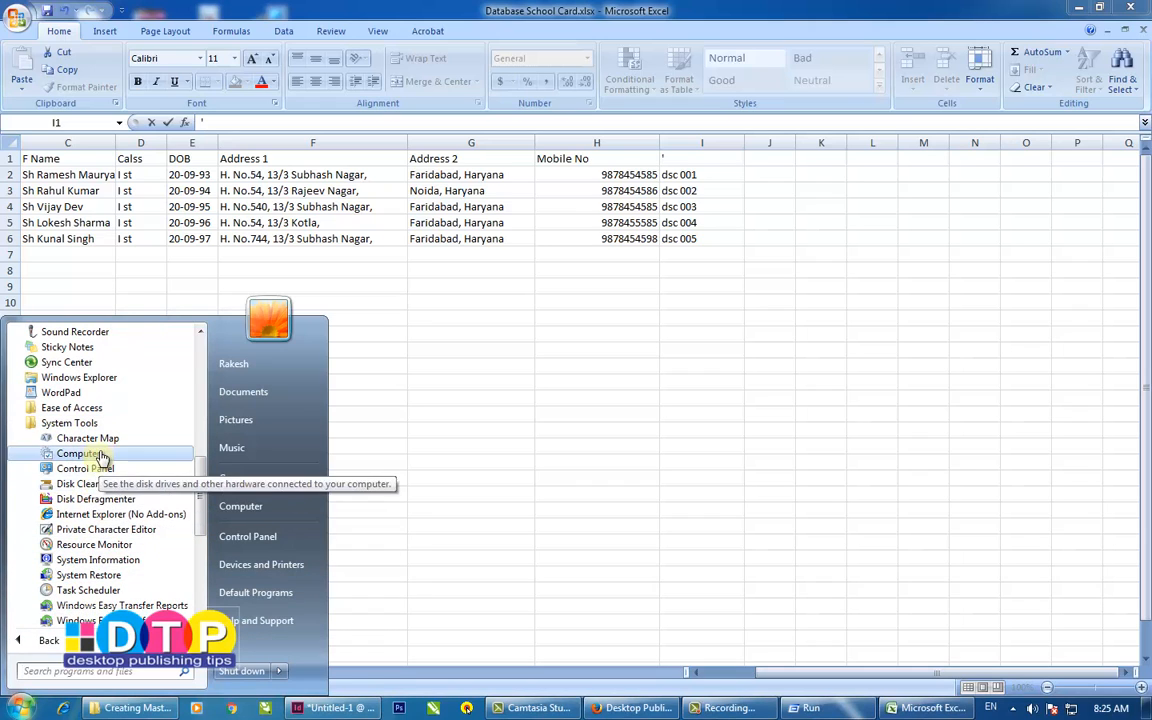
mouse_move(197, 503)
left_mouse_down()
mouse_move(199, 449)
mouse_move(200, 524)
left_mouse_up()
left_click(514, 537)
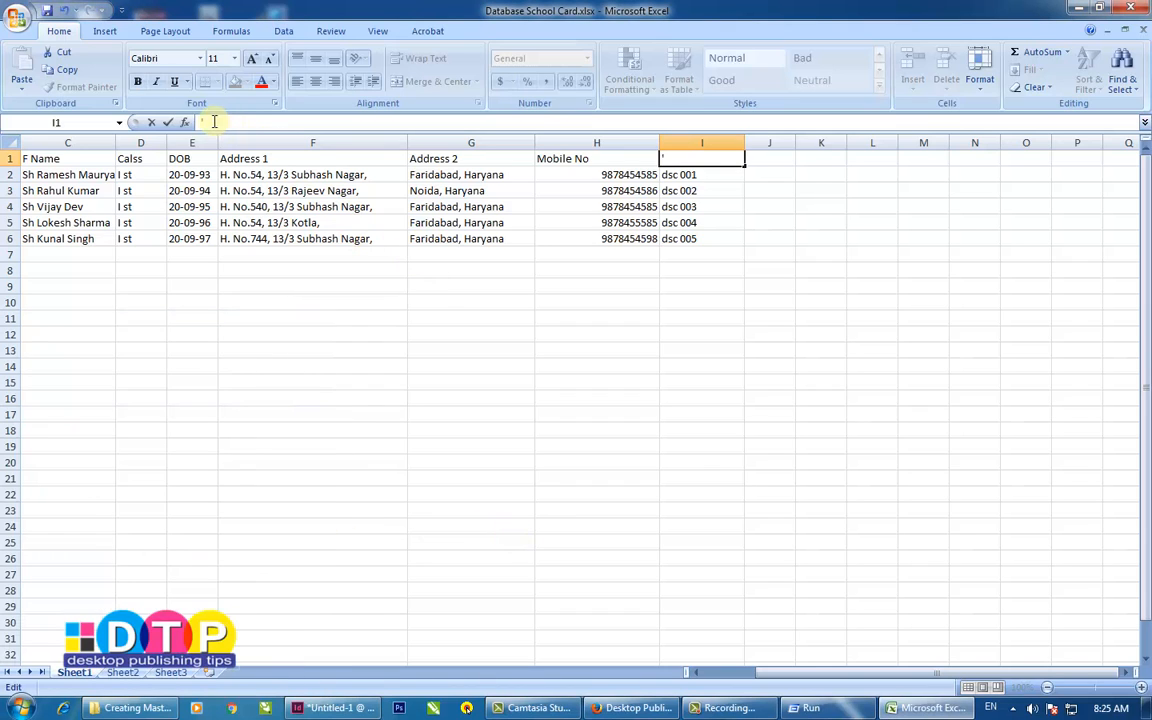
Step: Finish the apostrophe entry in cell I1 and open a blank Notepad document
left_click(212, 121)
left_click(385, 446)
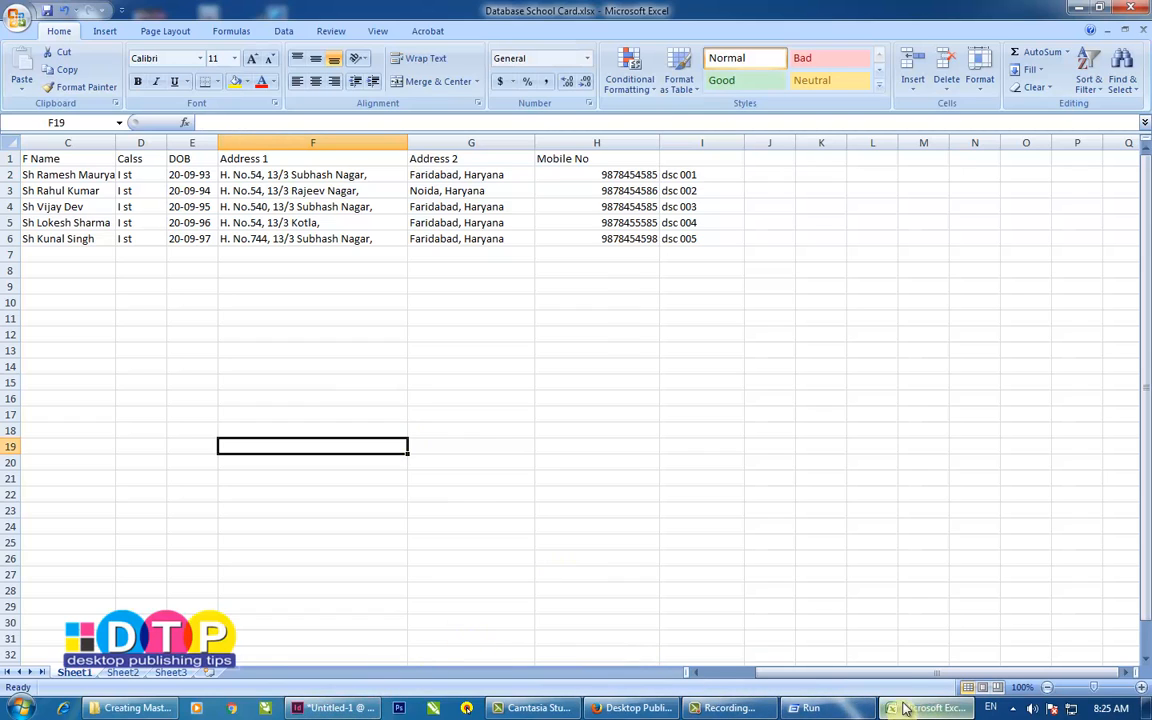
key("super+r")
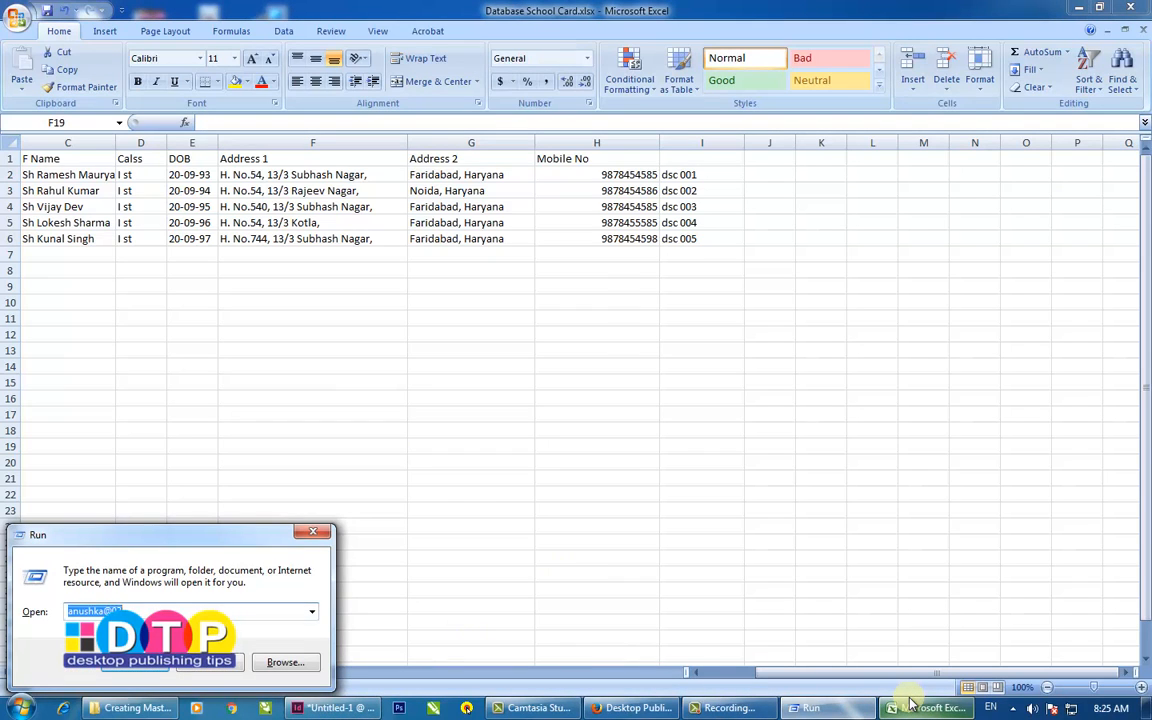
type("notepad")
key("Return")
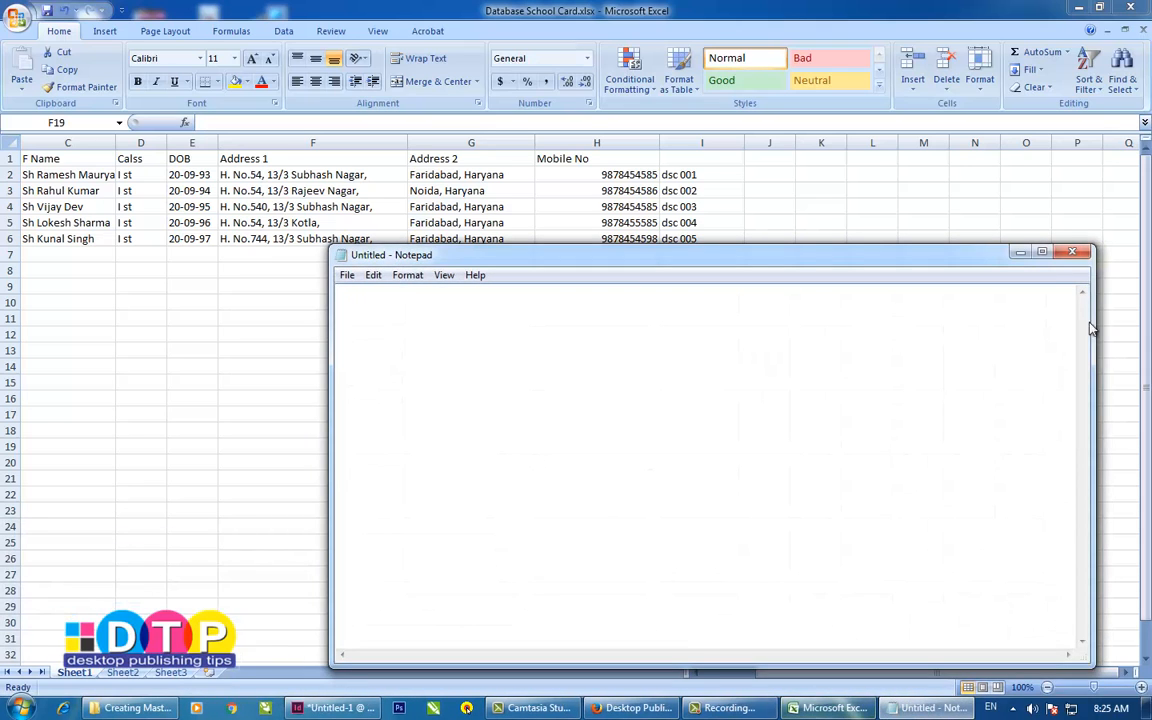
Step: Set the Notepad font size to 48
left_click(407, 275)
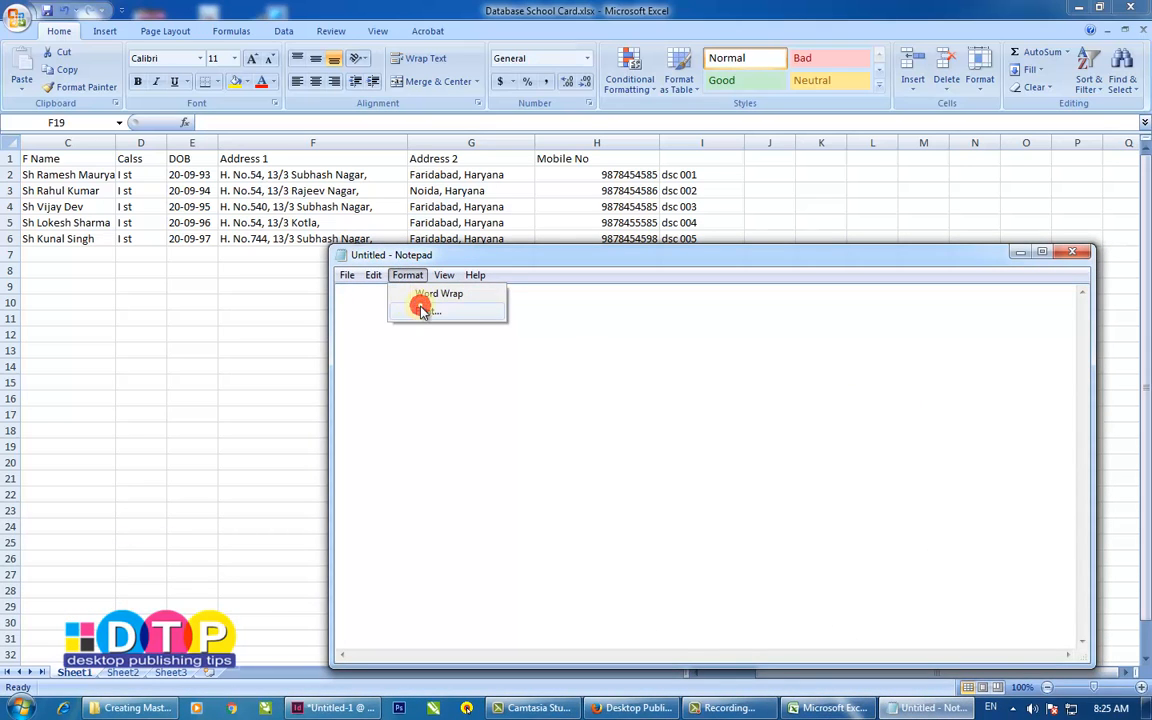
left_click(423, 311)
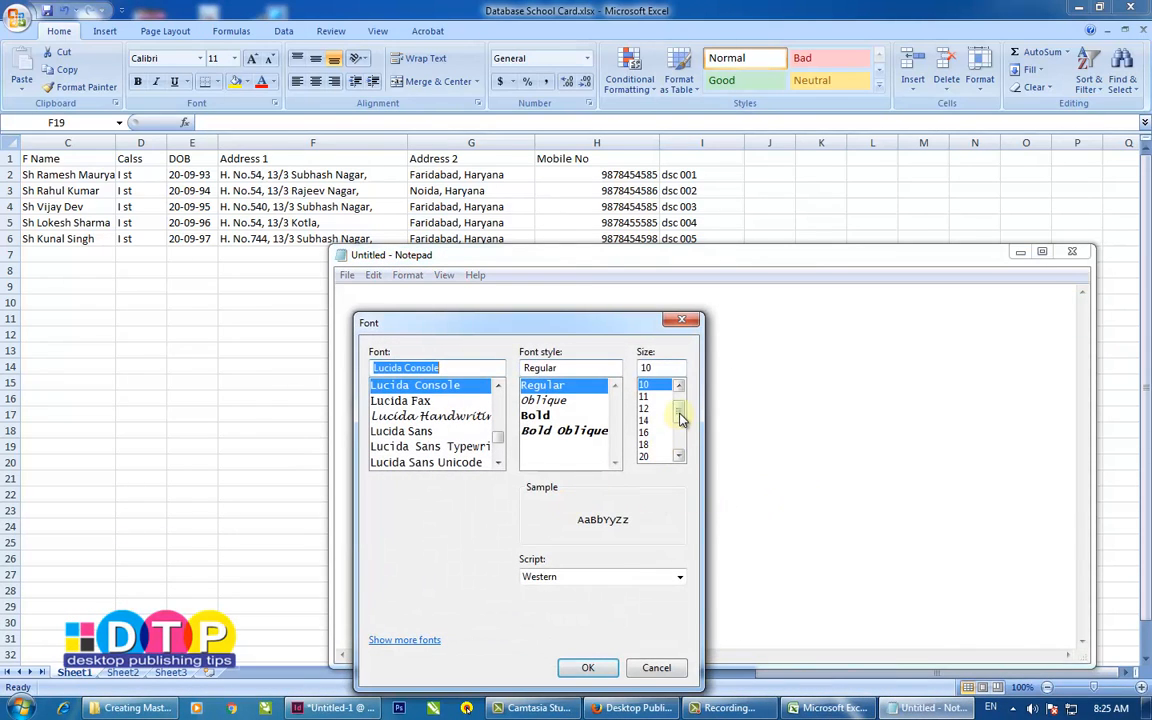
left_click(680, 420)
left_click(650, 457)
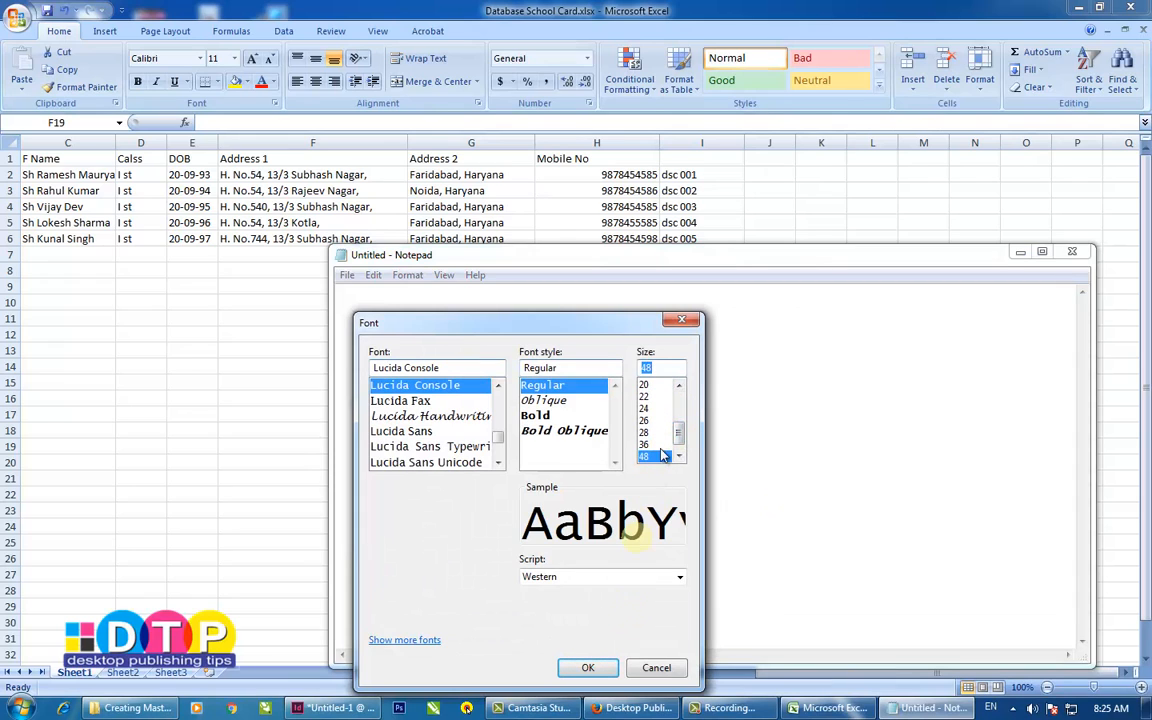
left_click(587, 670)
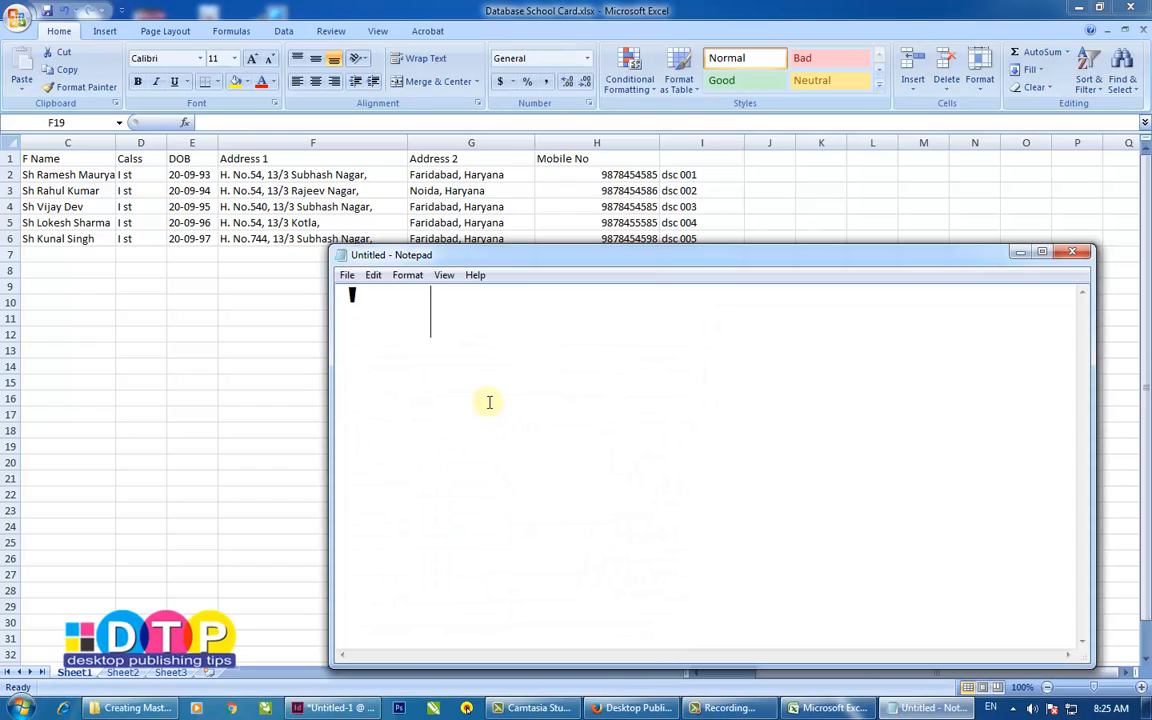
Step: Fill the first line of the note with sample single and double quotation marks and highlight the first apostrophe
type("\"\"\"")
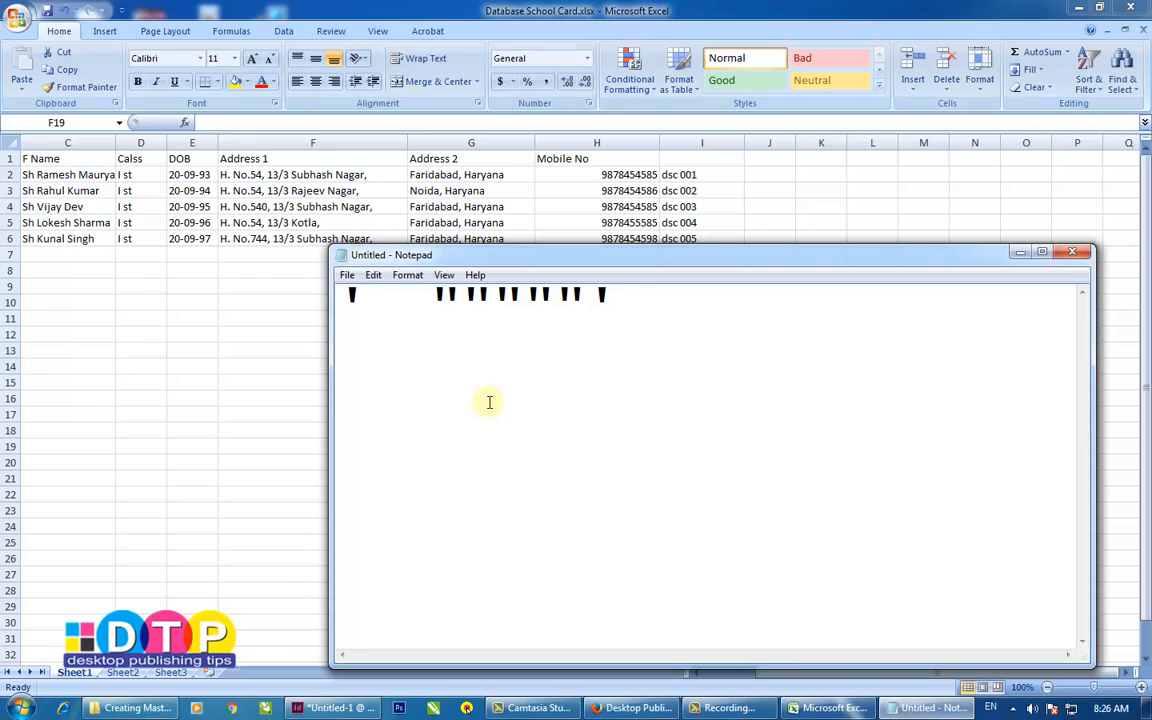
type("''")
type("\"\"\"\"\"\"")
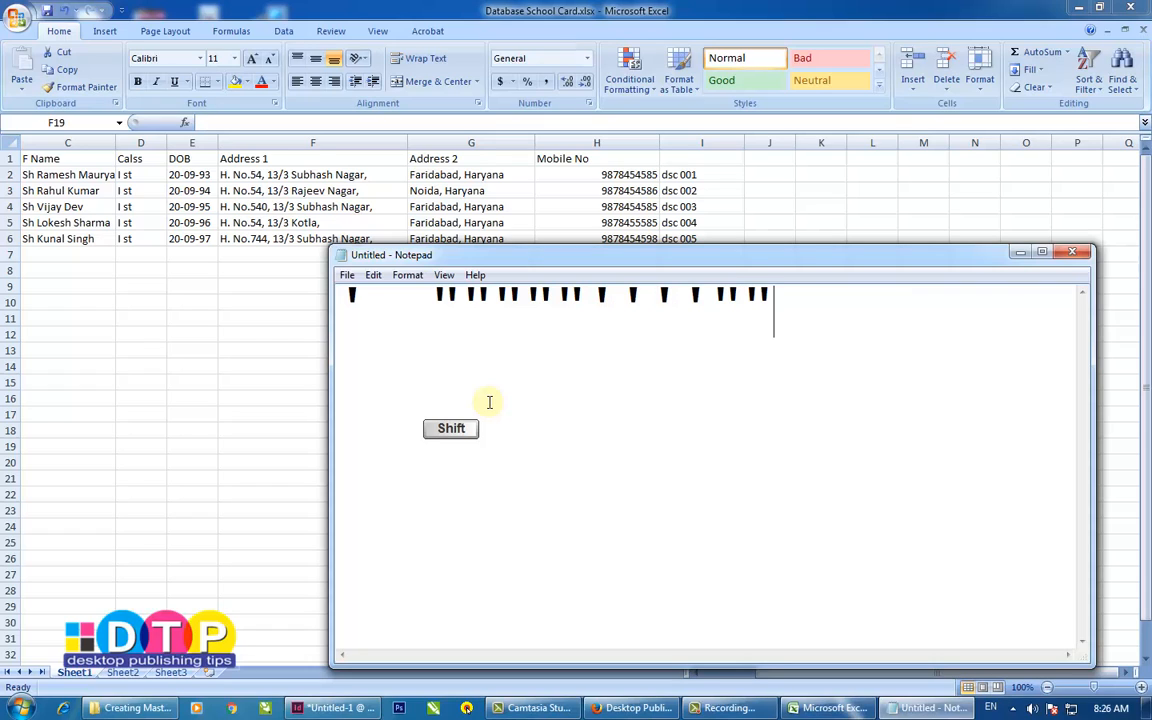
type("\"")
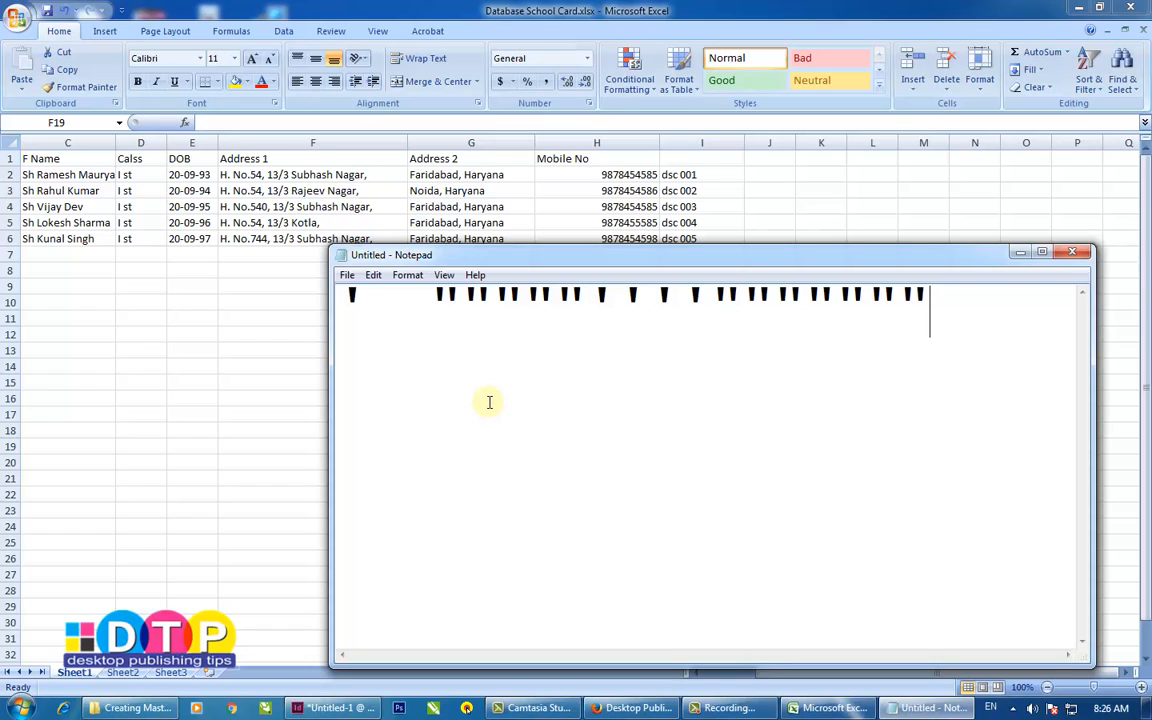
left_click_drag(360, 298, 247, 298)
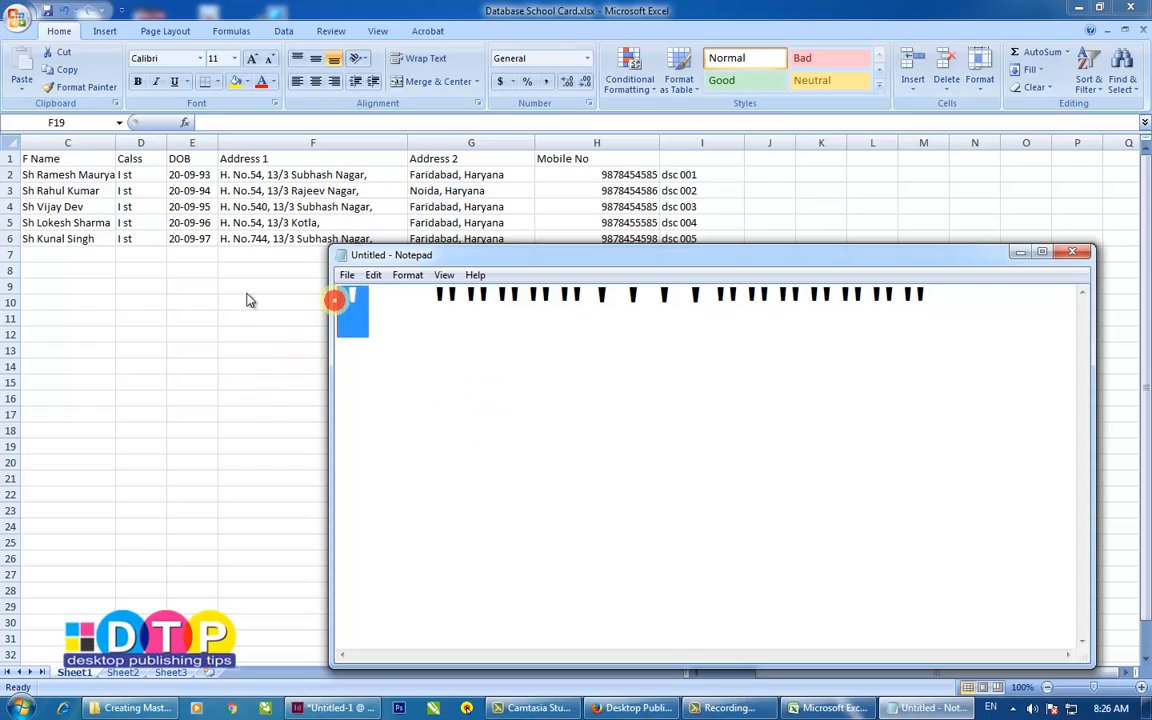
left_click(212, 120)
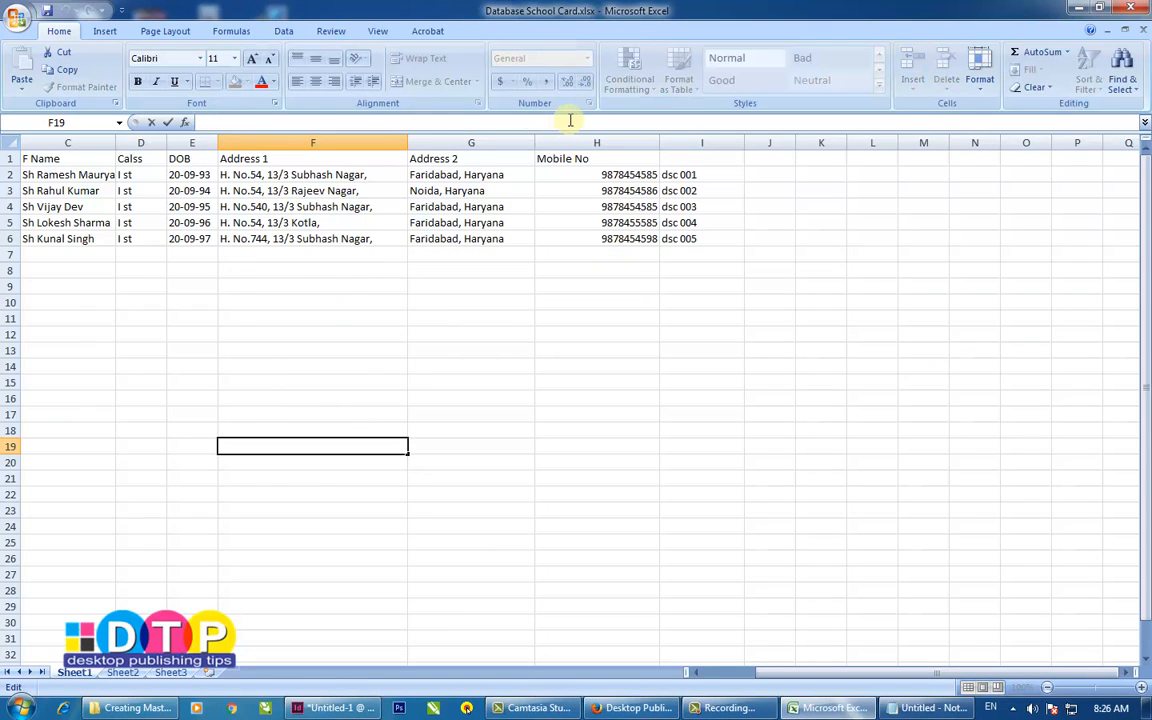
type("'@image")
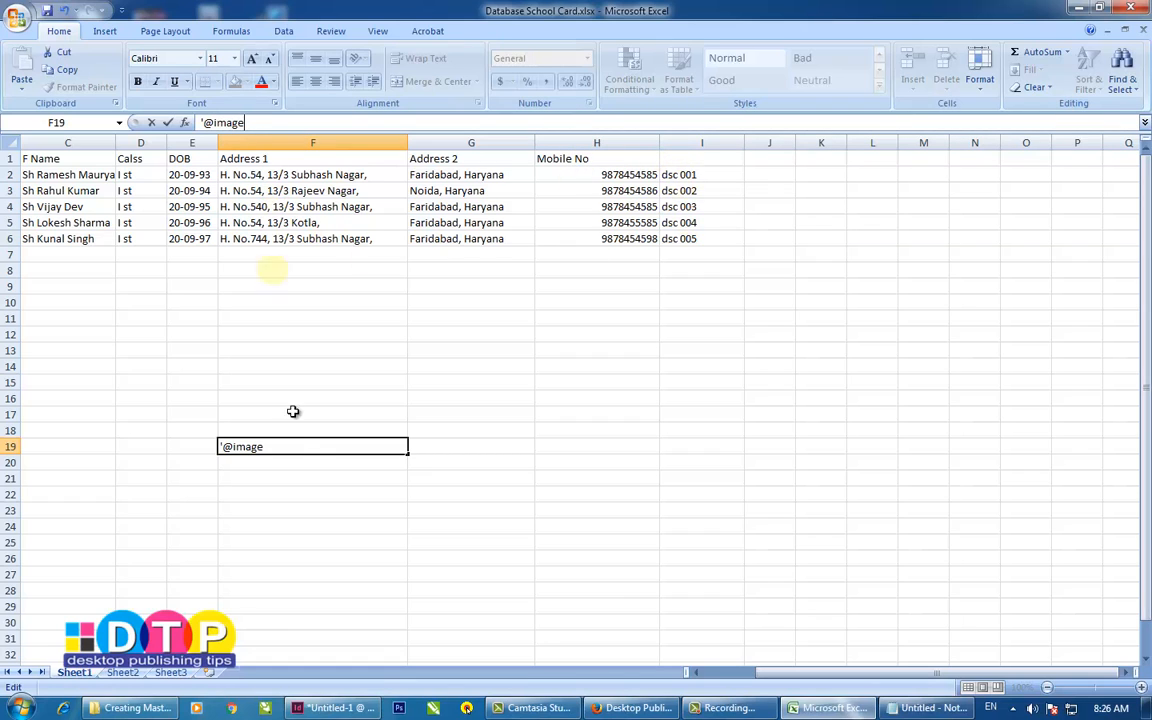
left_click(924, 710)
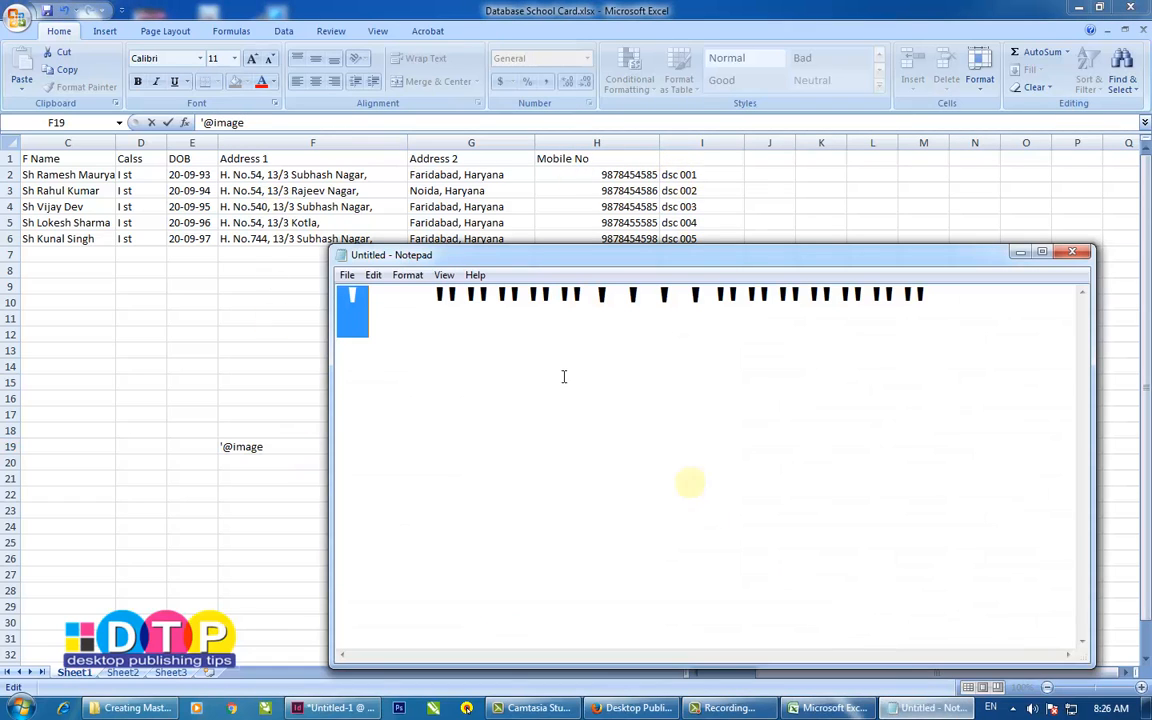
left_click(429, 378)
left_click(924, 313)
key("ctrl+a")
type("'")
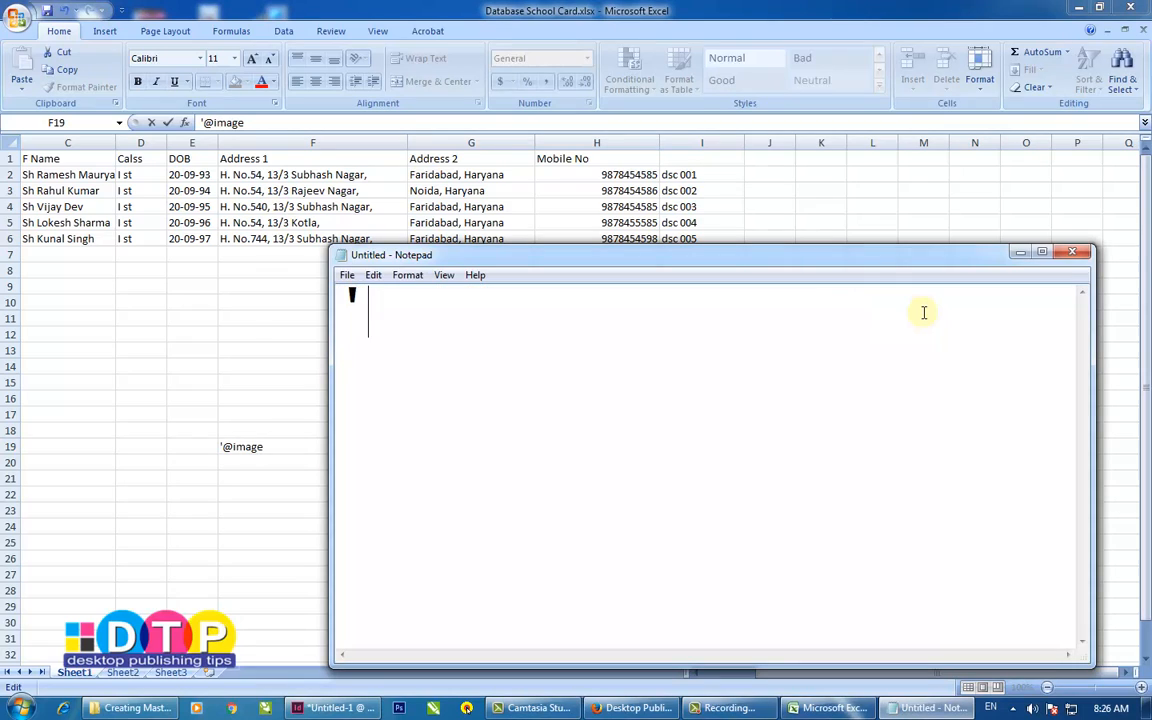
type("@image")
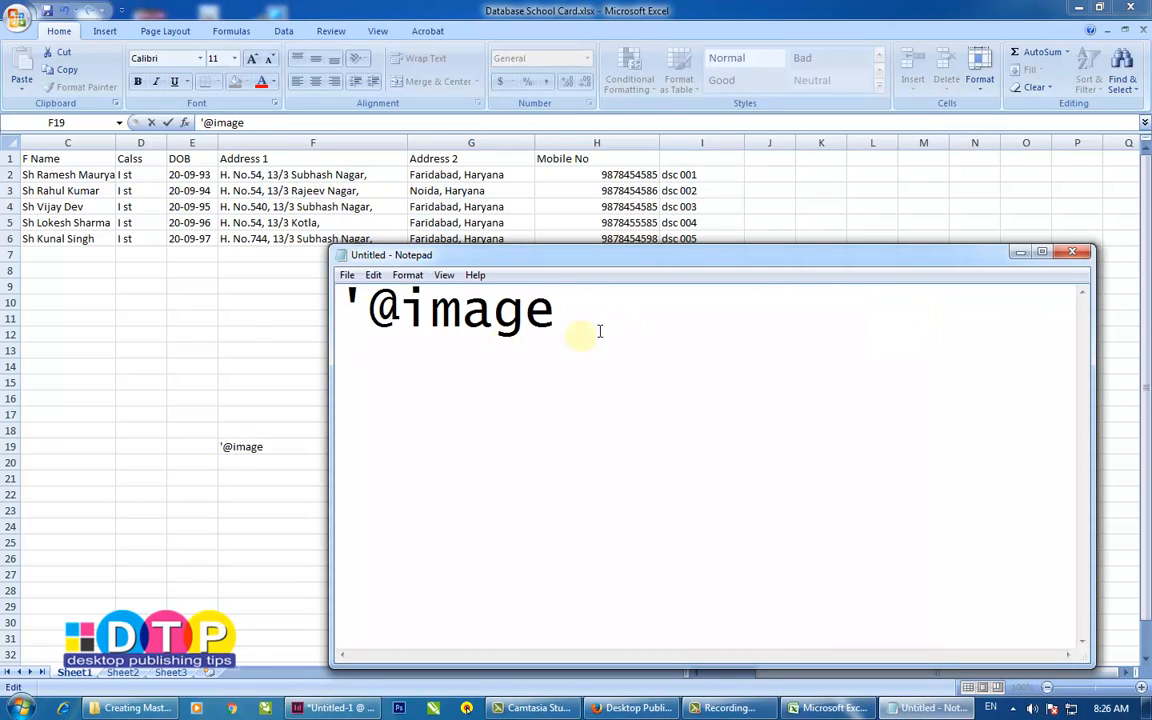
left_click_drag(599, 331, 350, 302)
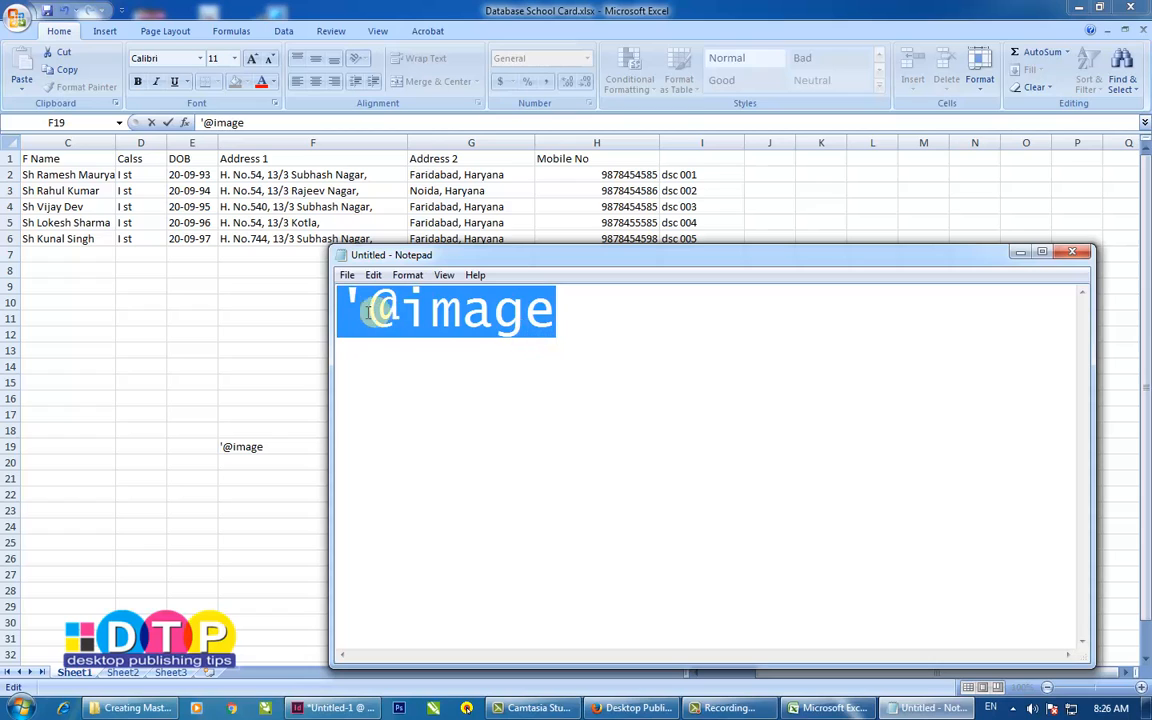
left_click_drag(368, 310, 284, 312)
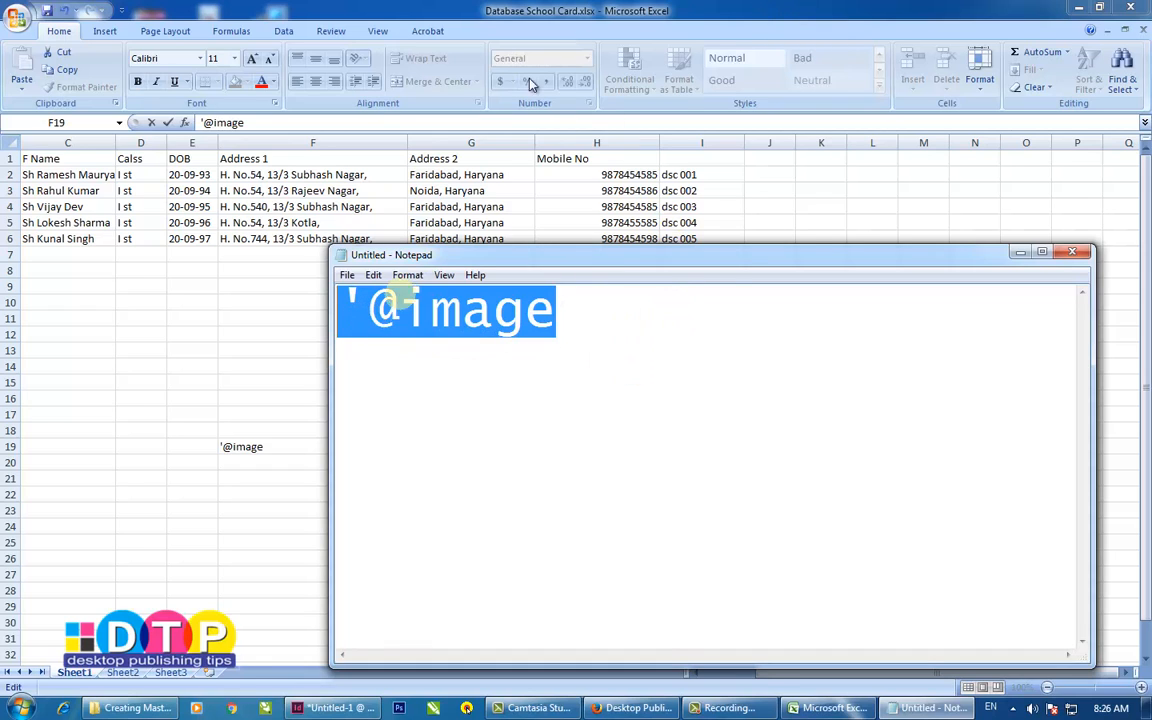
Step: Return to the Excel workbook, finish the trial entry in cell F19 and delete it
left_click(757, 15)
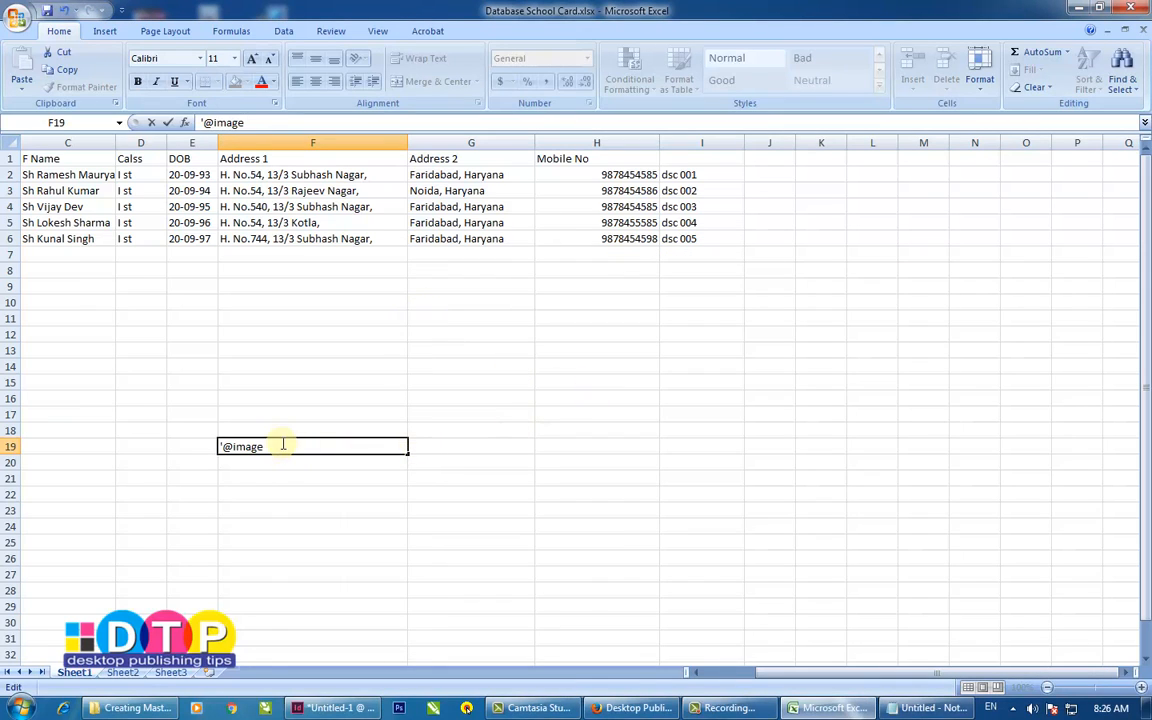
left_click(243, 448)
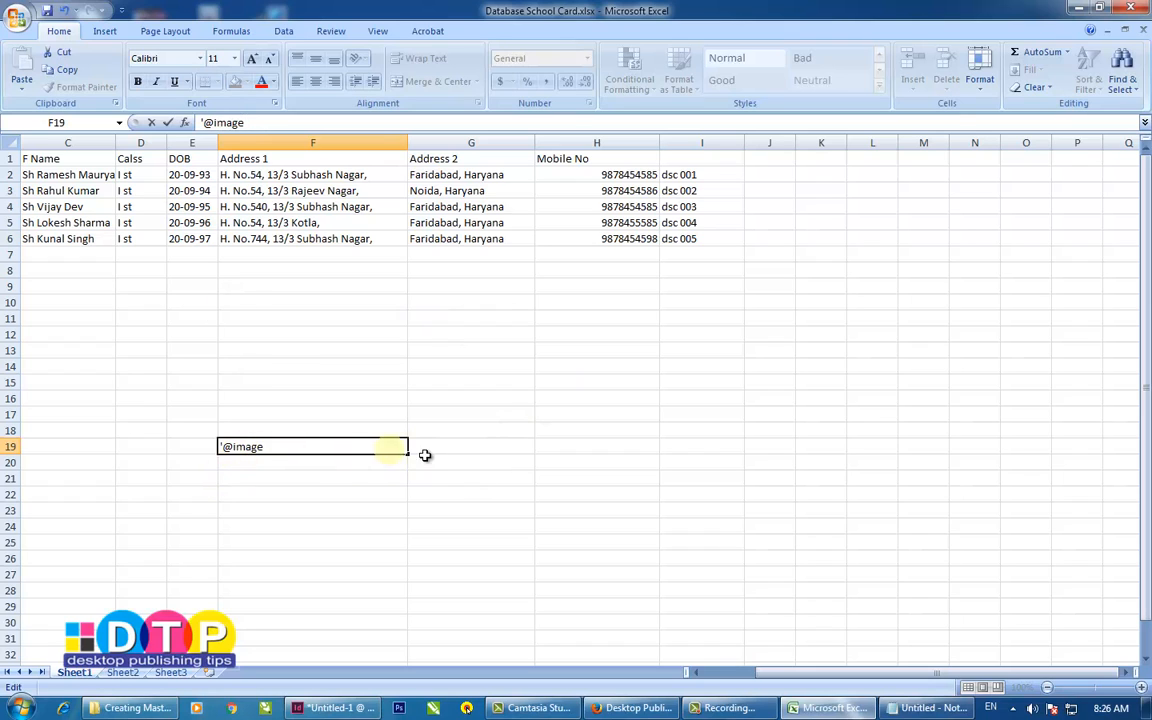
left_click(342, 458)
left_click(258, 445)
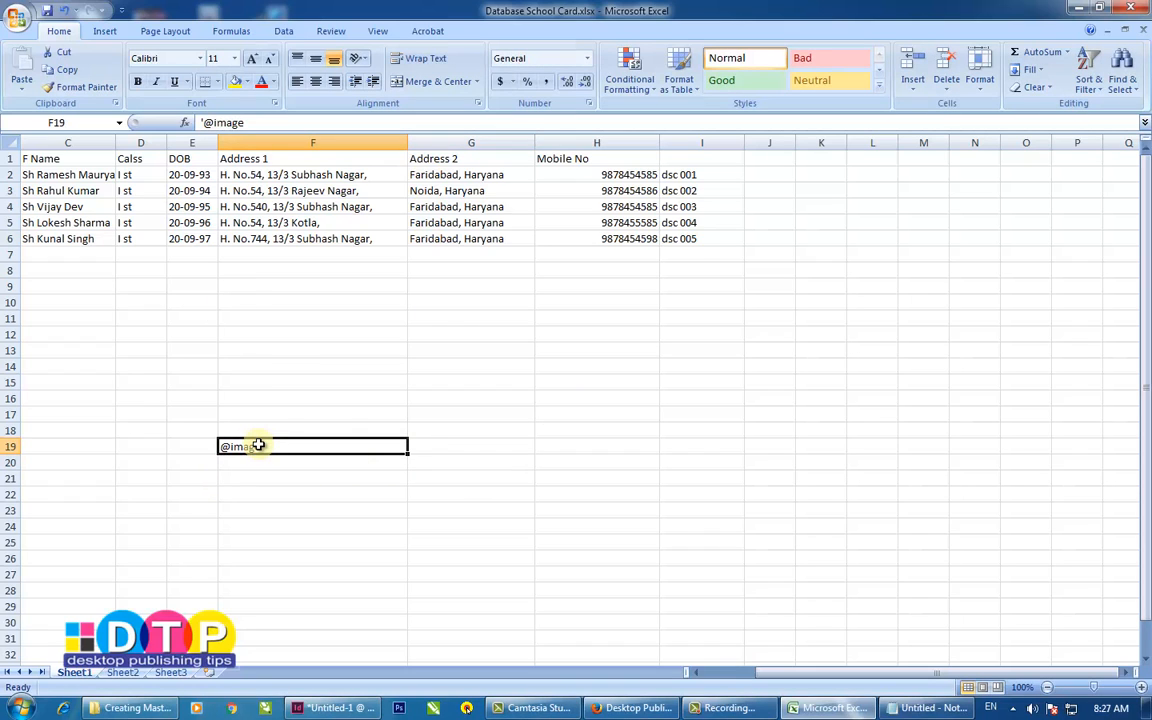
key("Delete")
left_click(722, 160)
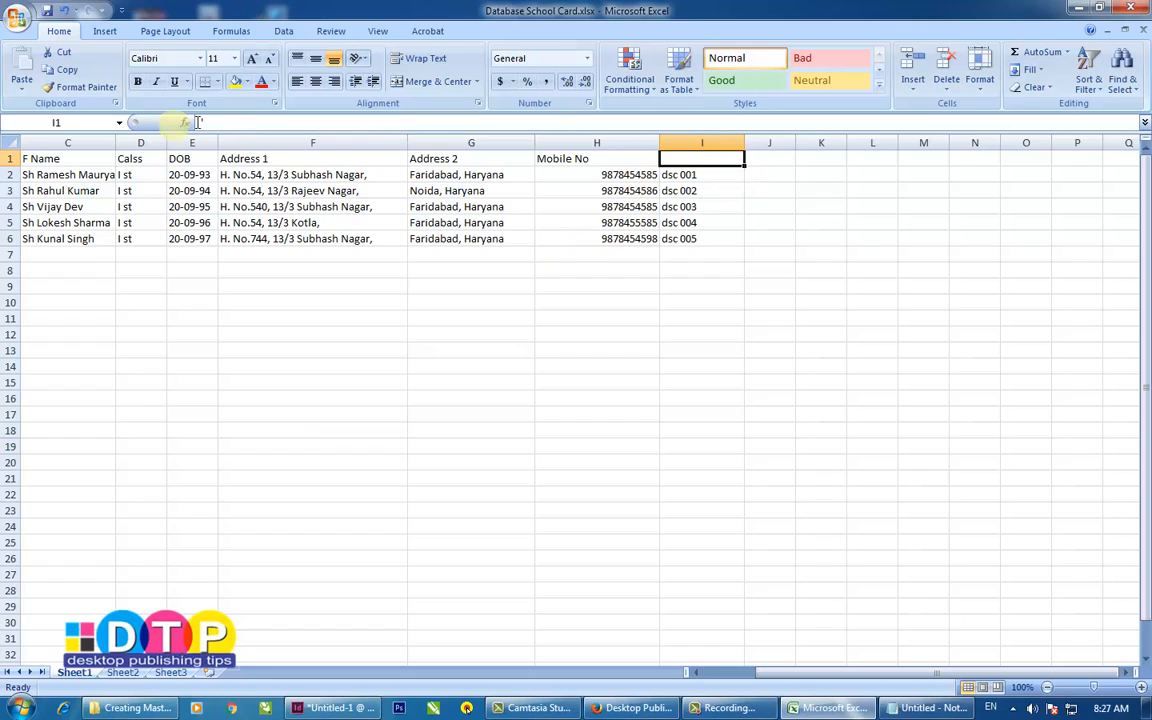
left_click(231, 121)
type("'")
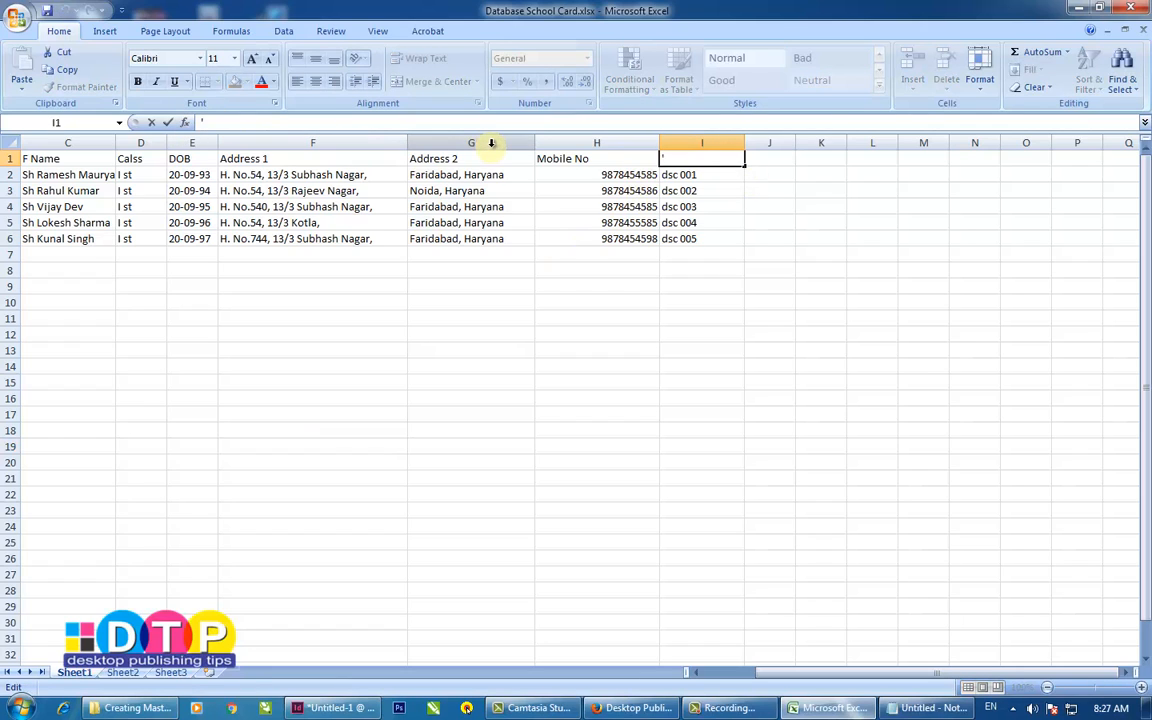
key("ctrl")
type("@image")
key("Return")
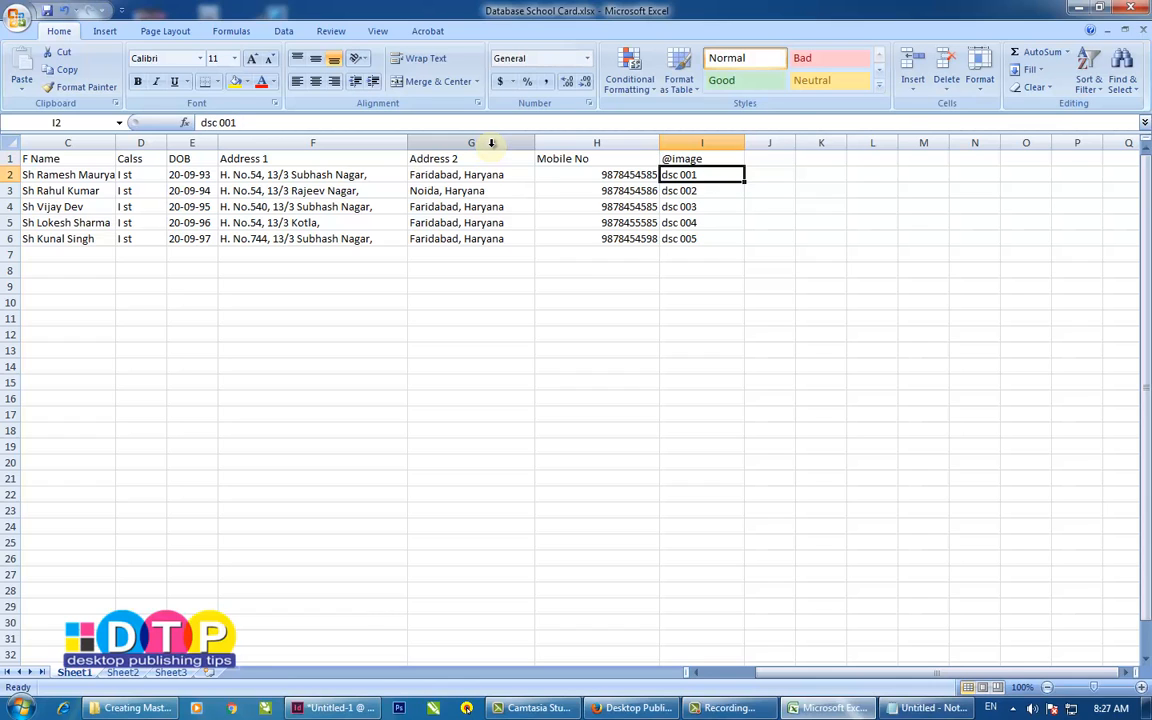
left_click(810, 224)
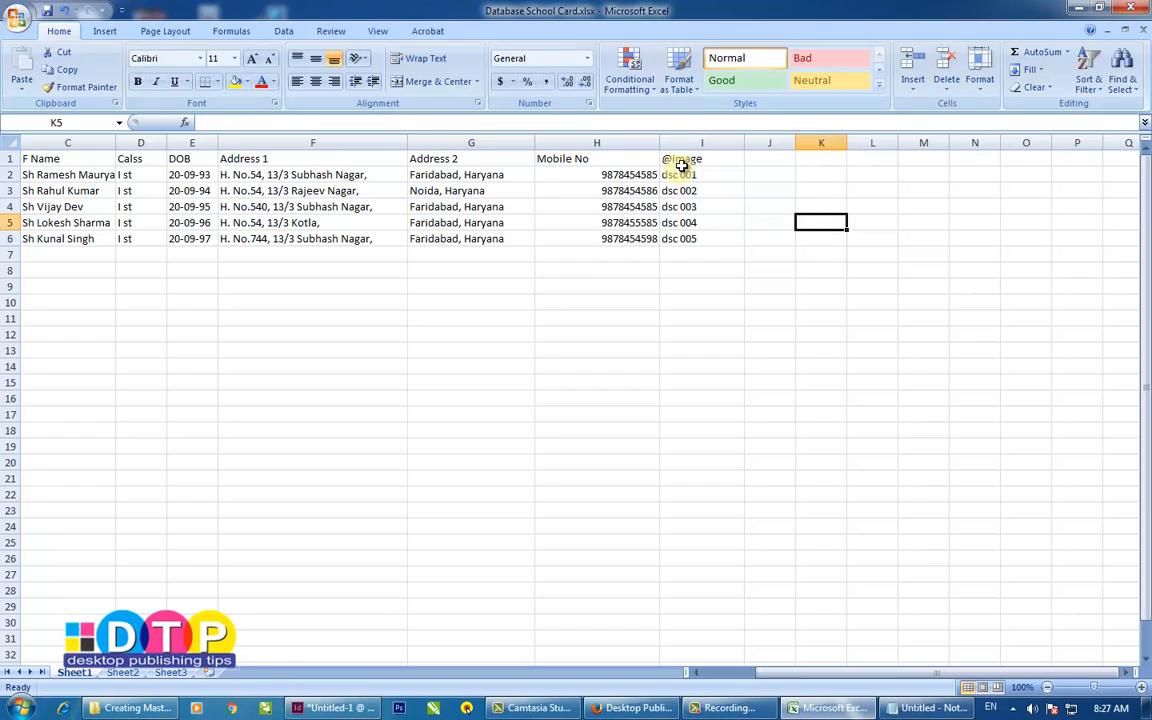
left_click(684, 160)
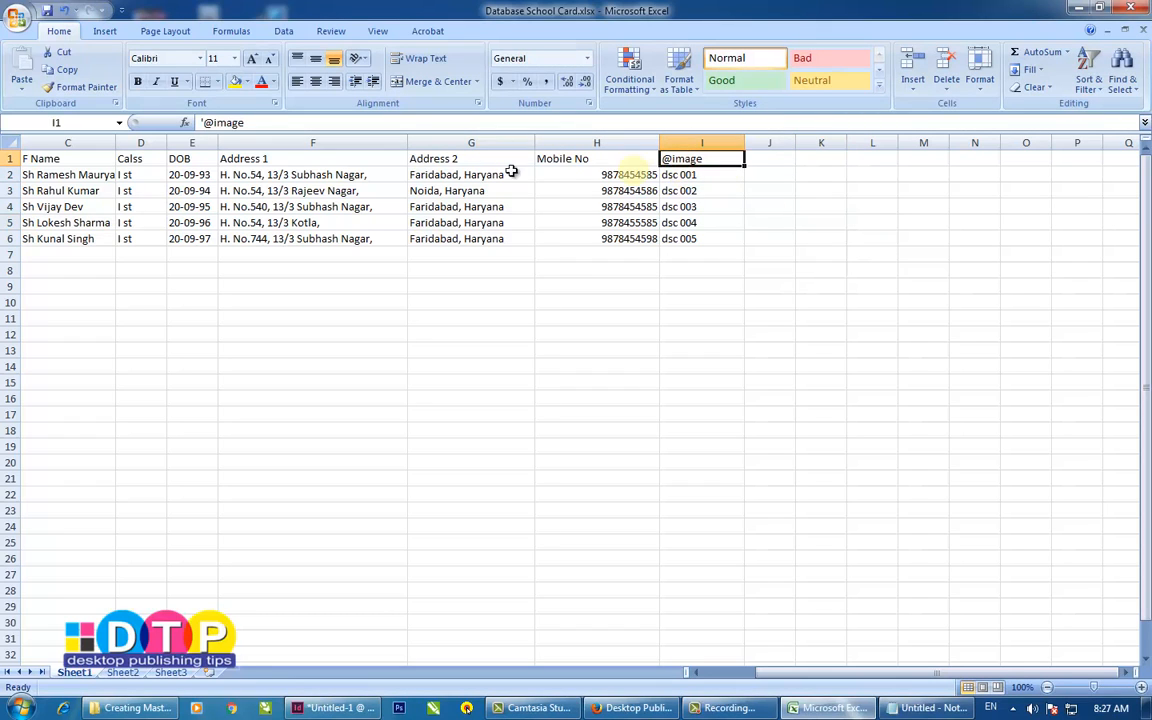
left_click(718, 165)
key("ctrl+c")
left_click(716, 189)
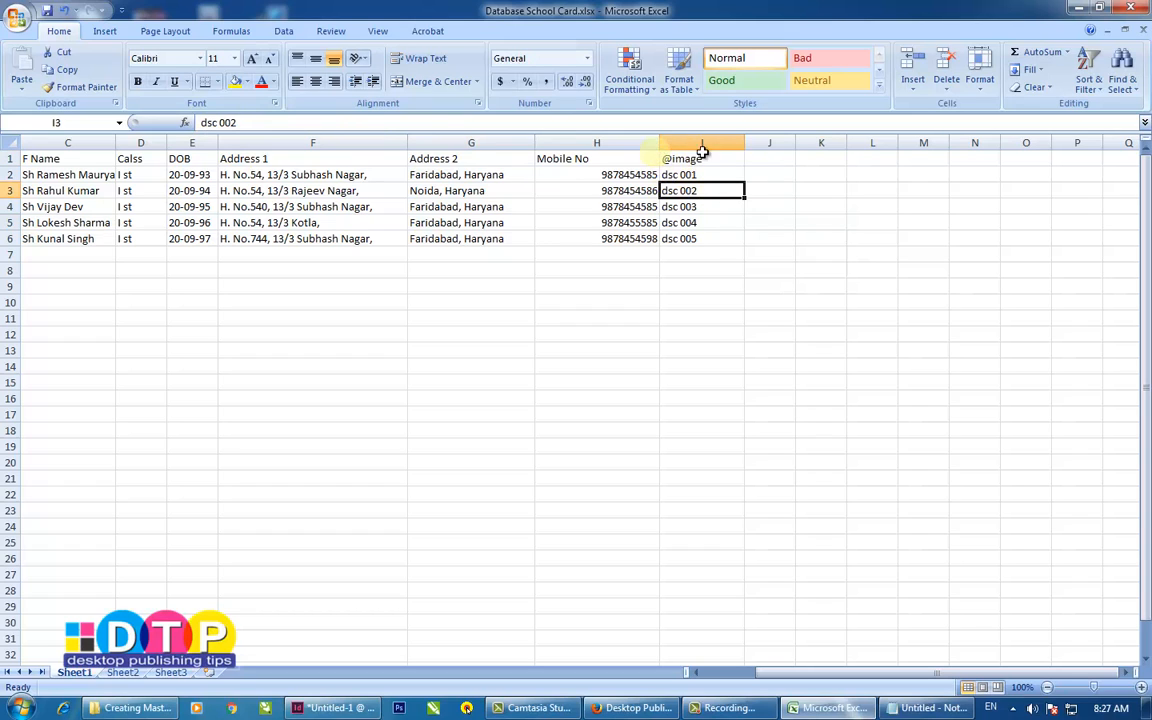
left_click(690, 159)
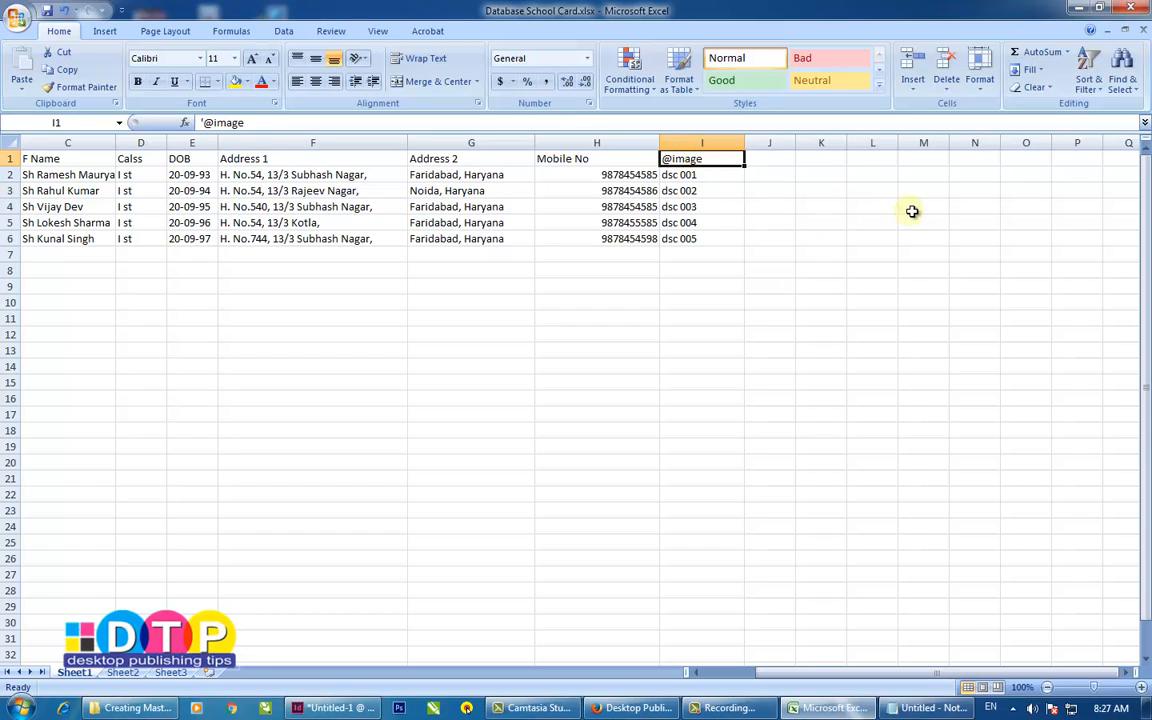
left_click(910, 208)
left_click(699, 160)
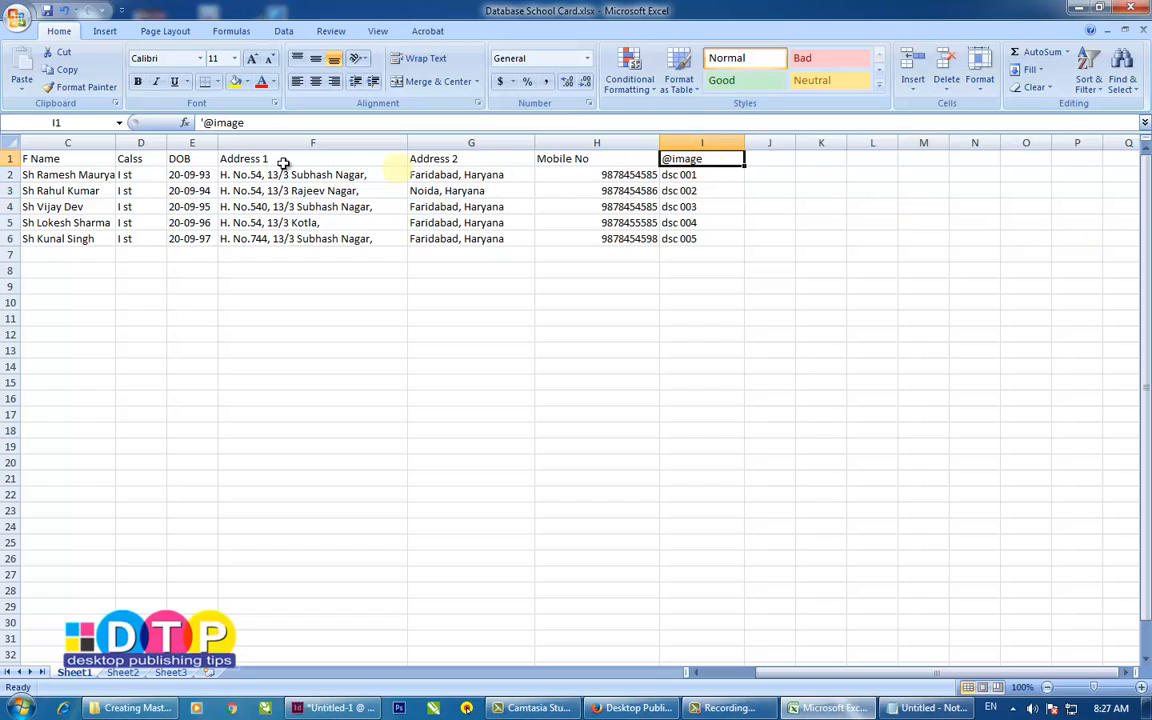
left_click(204, 122)
type("'")
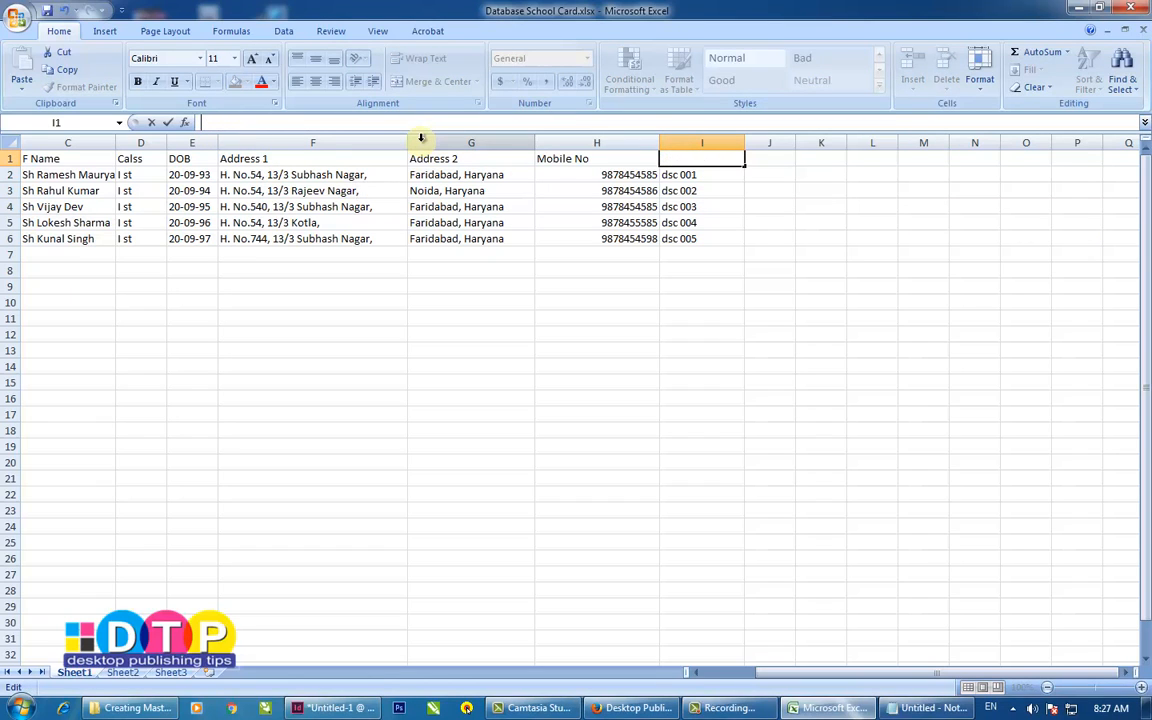
type("@")
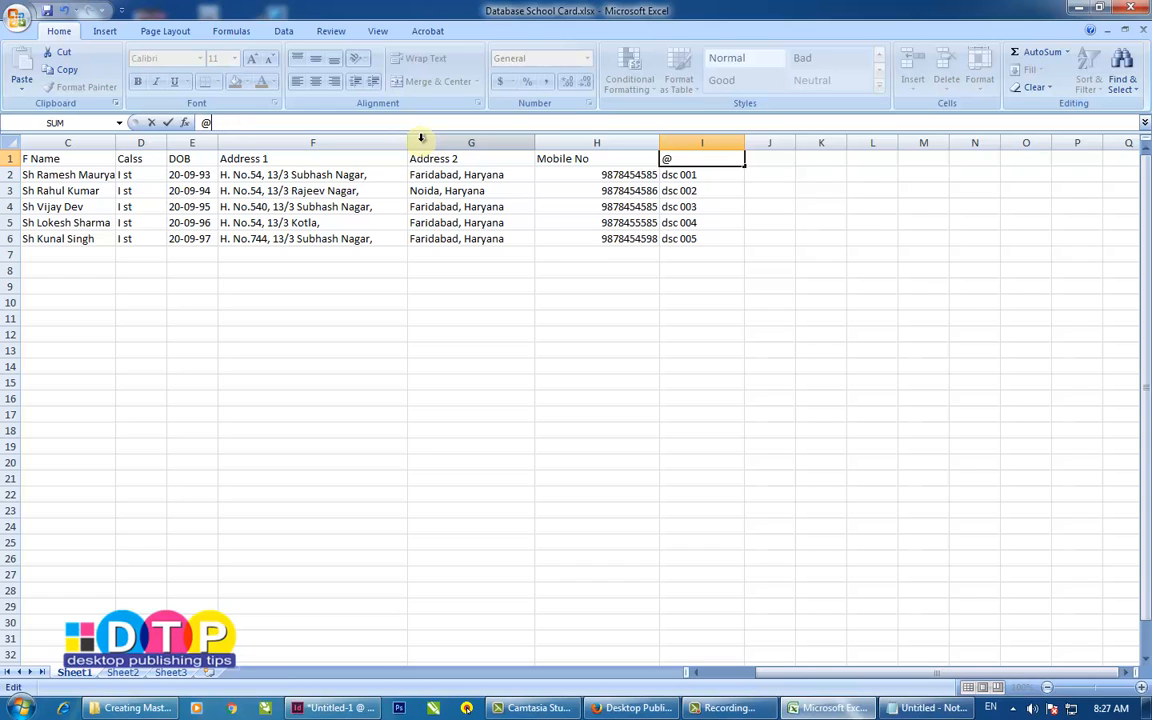
type("image")
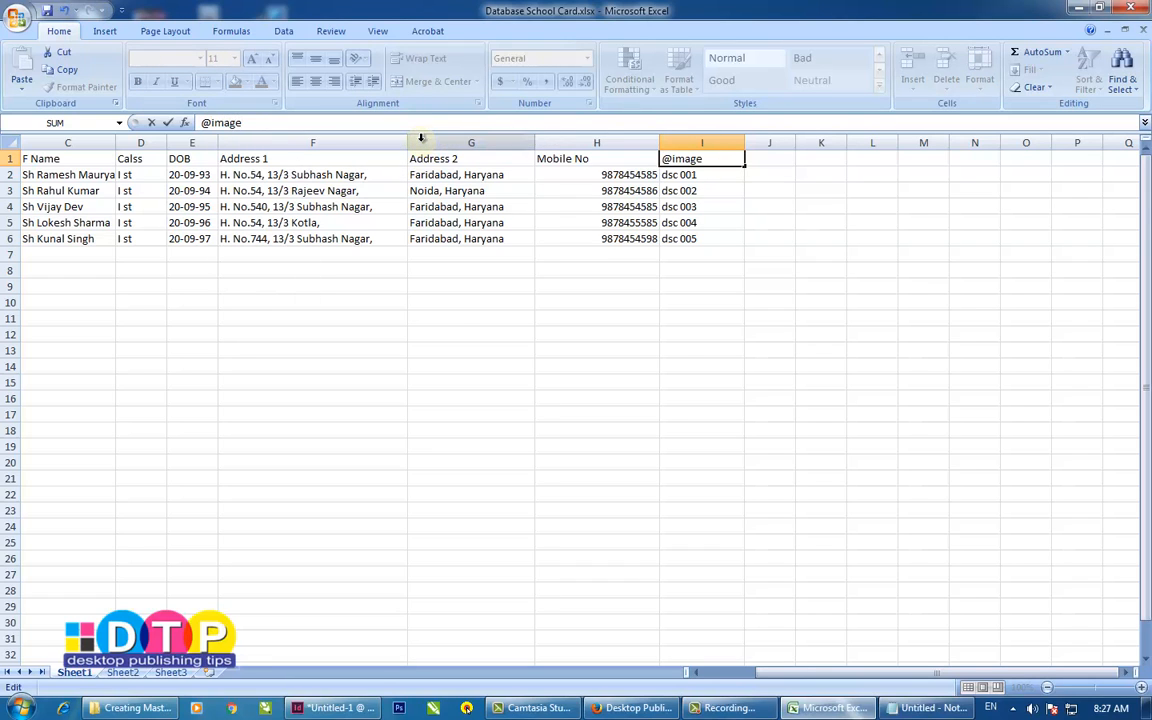
key("Return")
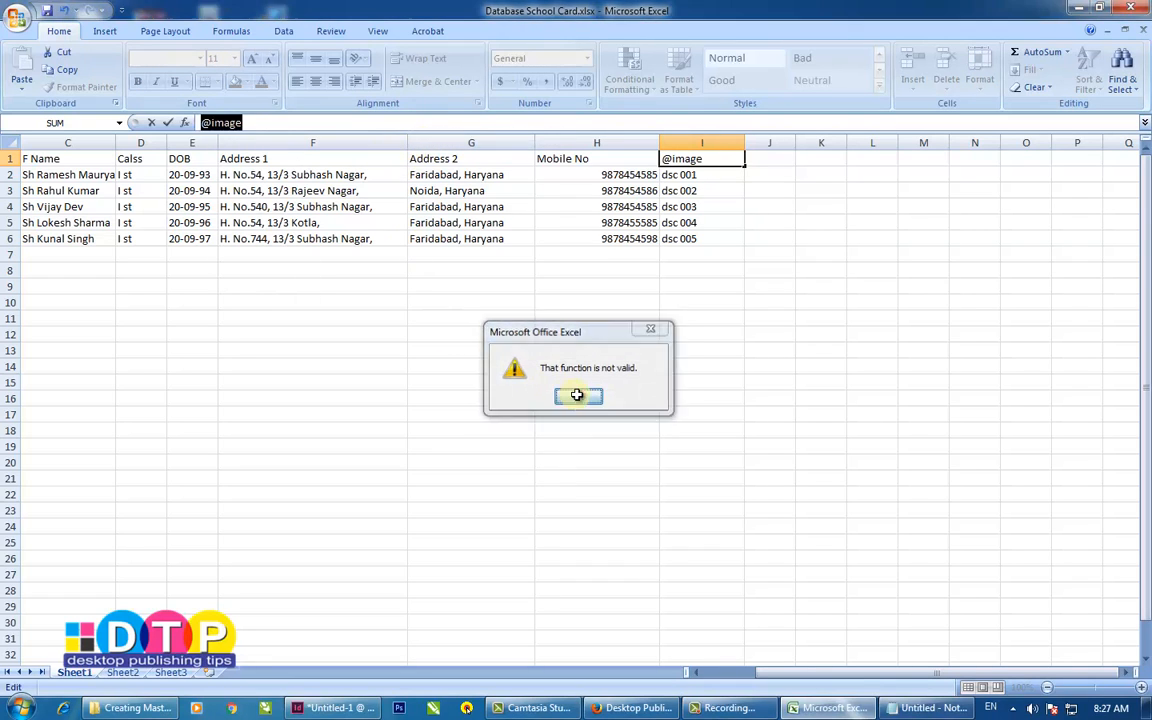
left_click(576, 397)
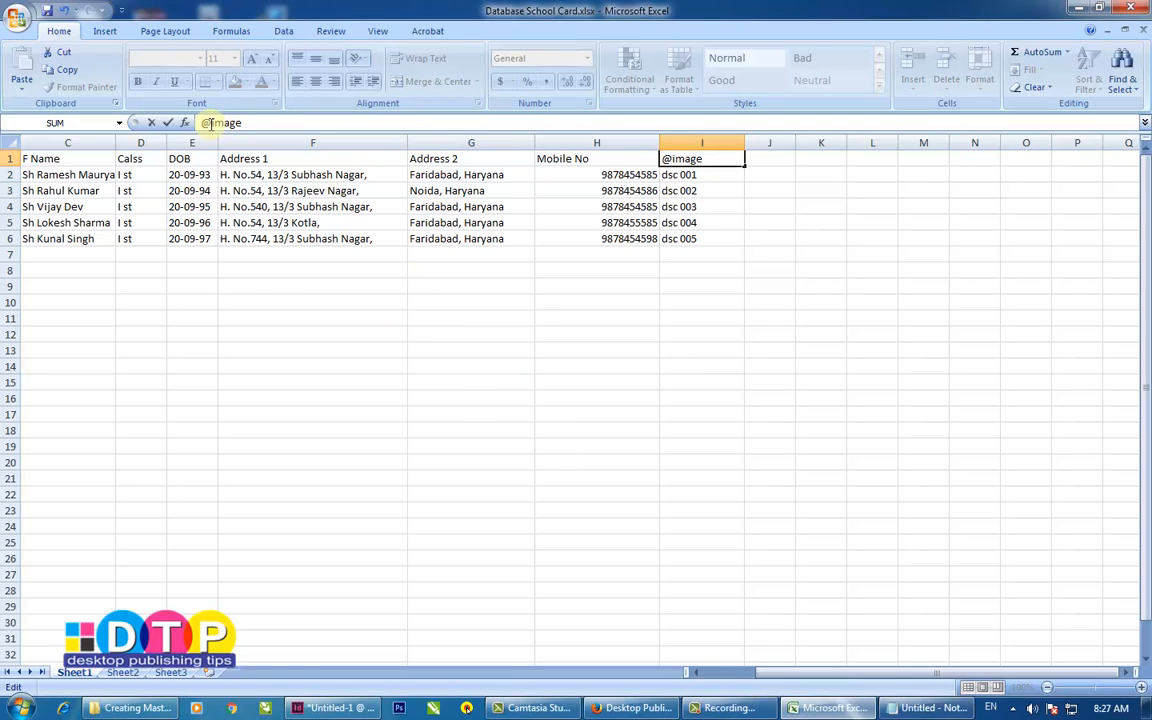
left_click_drag(207, 123, 198, 121)
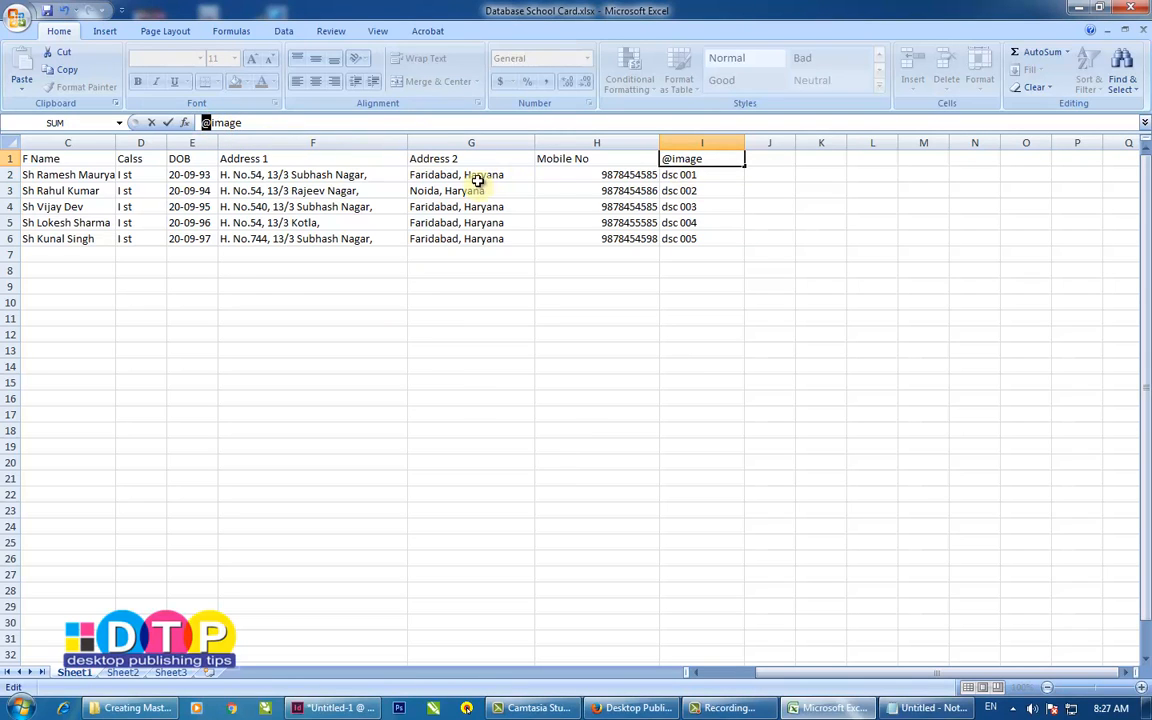
left_click(203, 122)
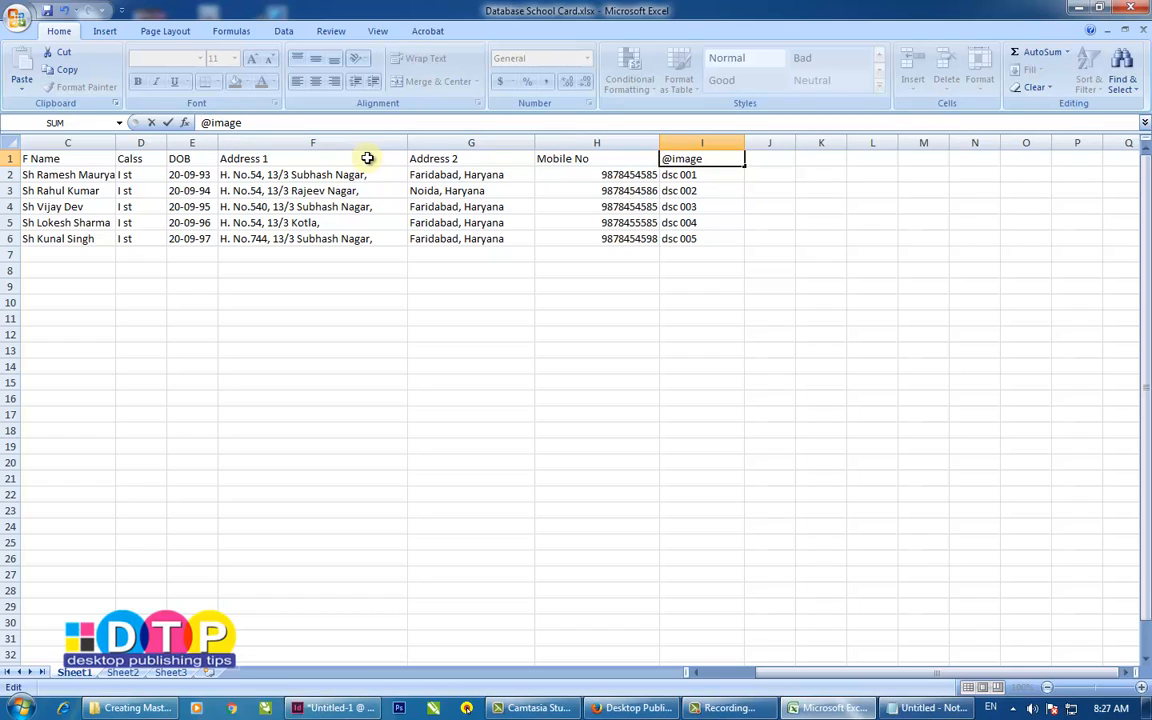
type("'")
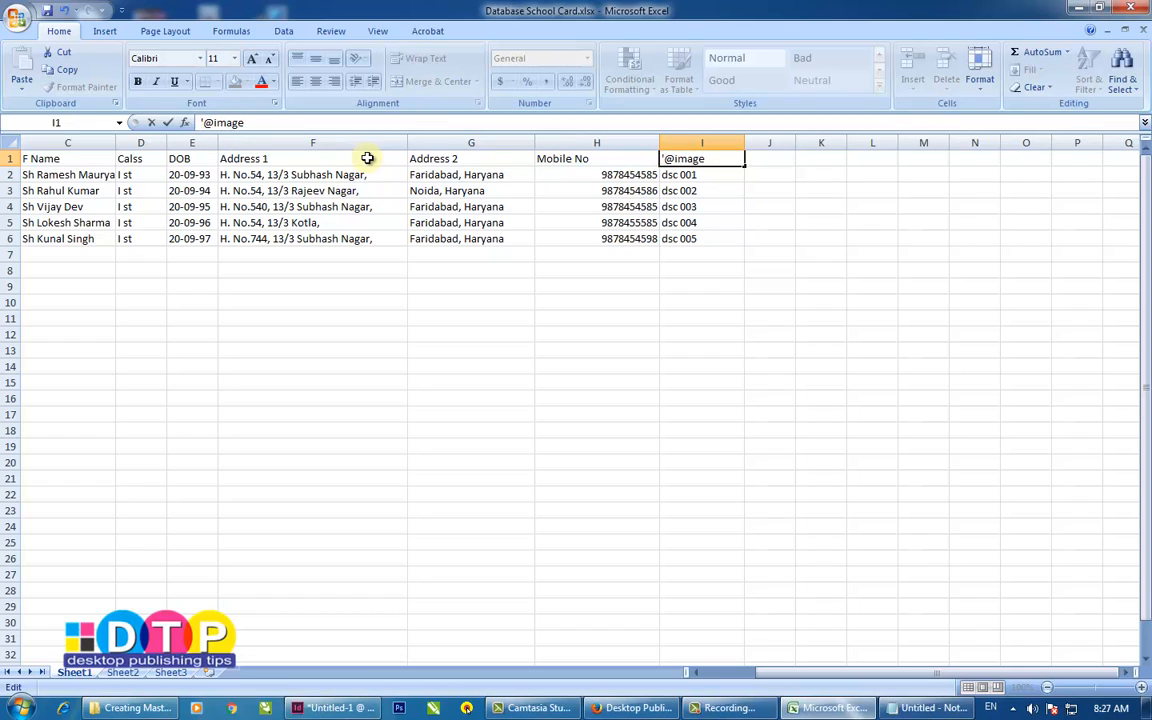
left_click(205, 122)
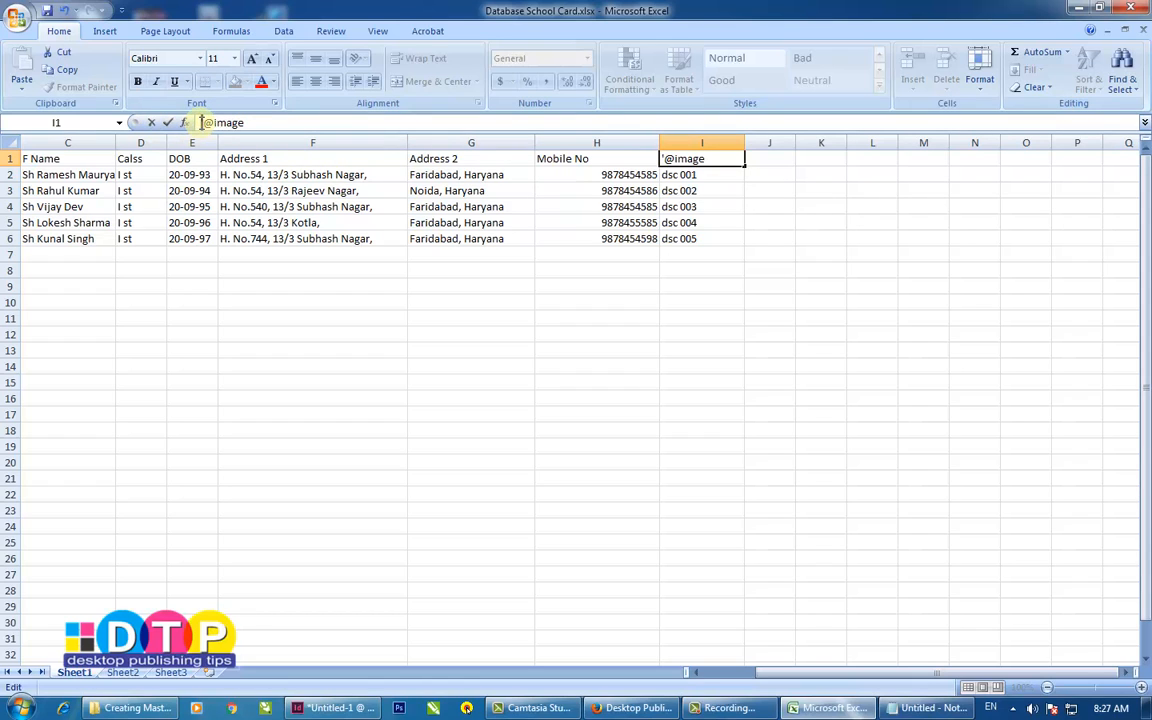
left_click(789, 255)
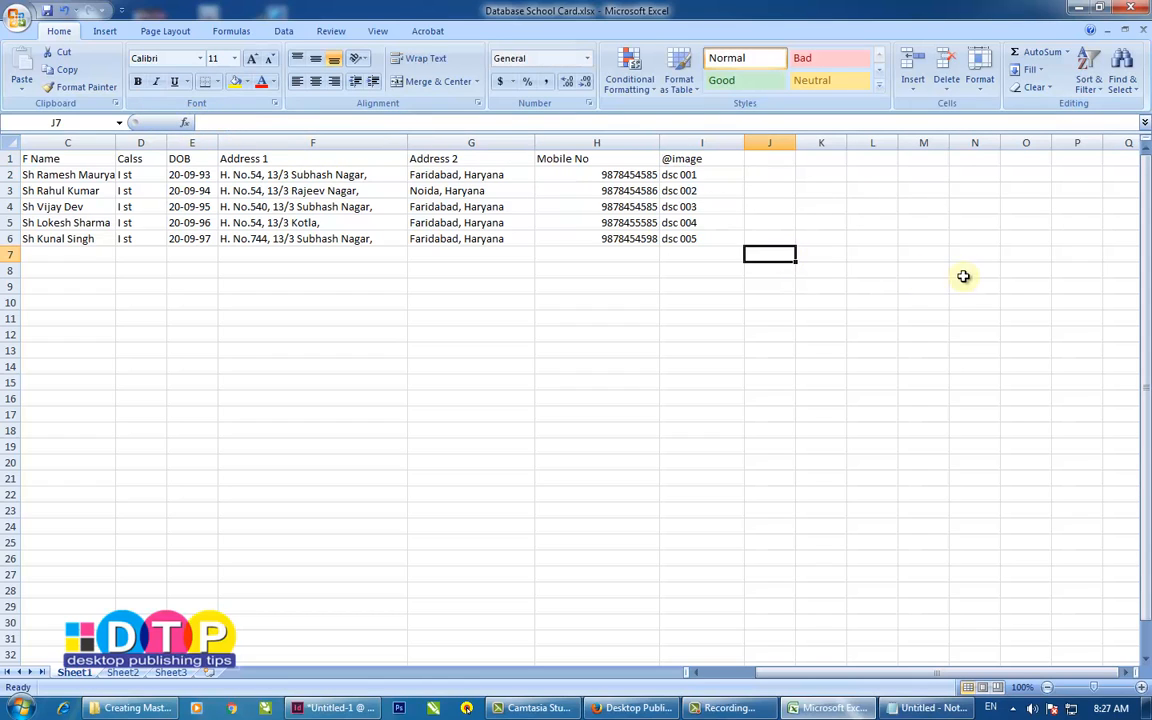
left_click(694, 159)
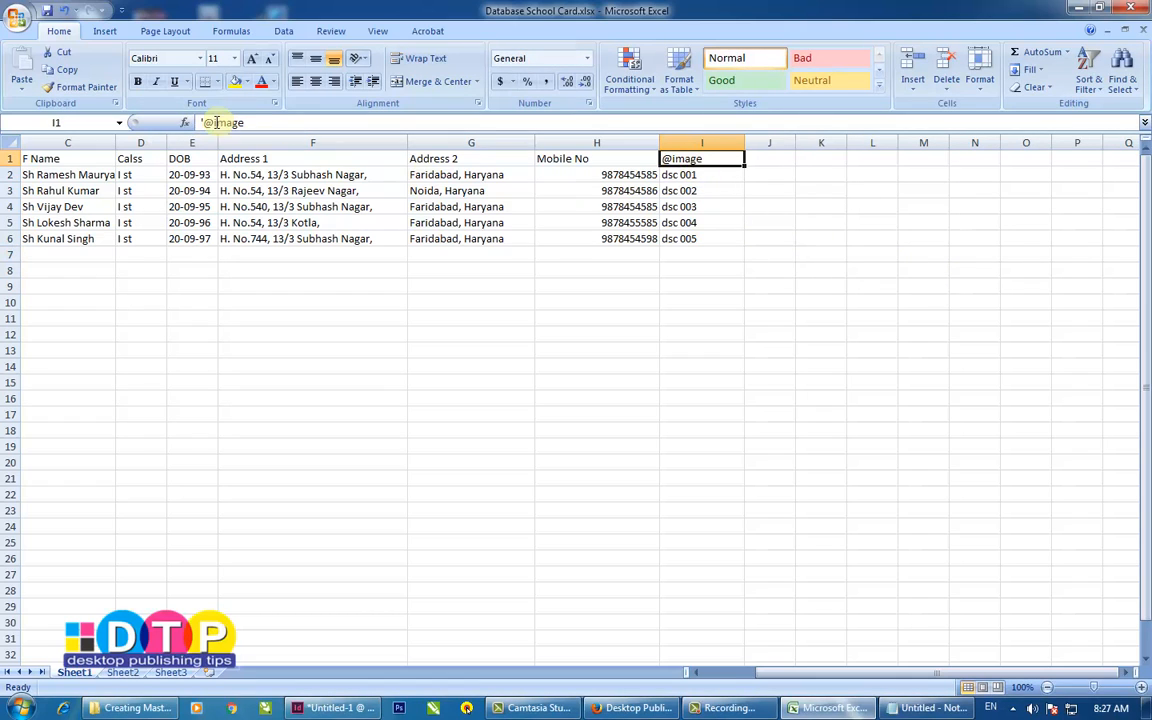
left_click(769, 254)
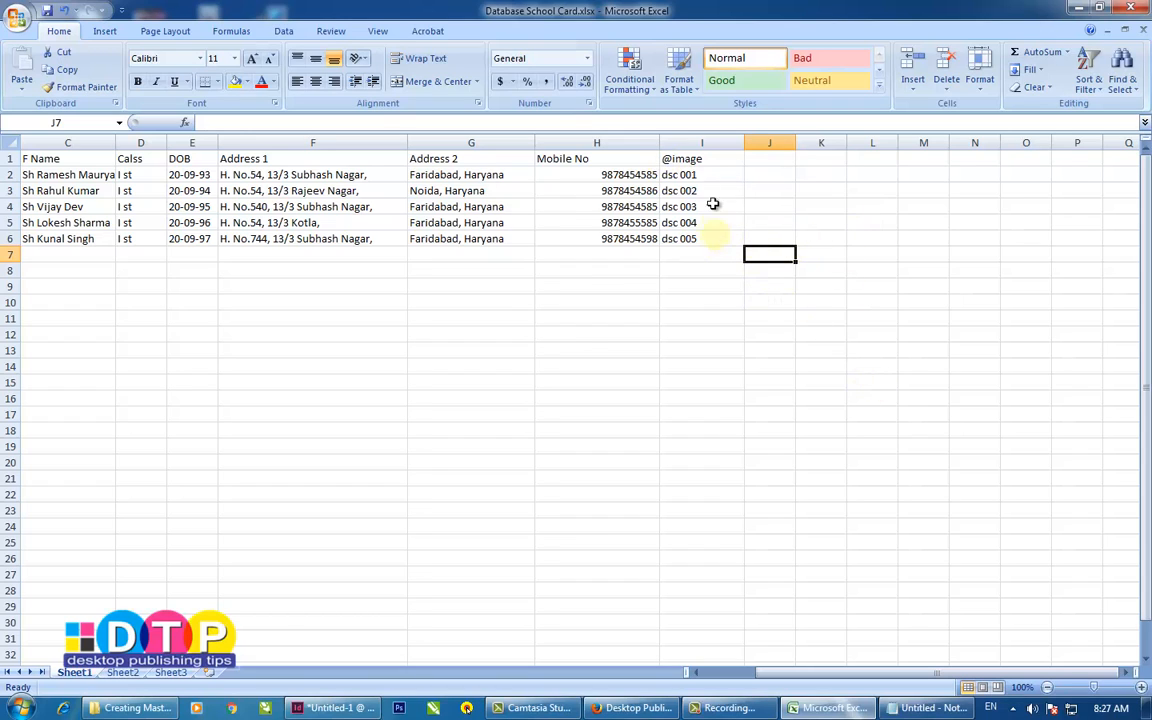
left_click(685, 176)
left_click(686, 159)
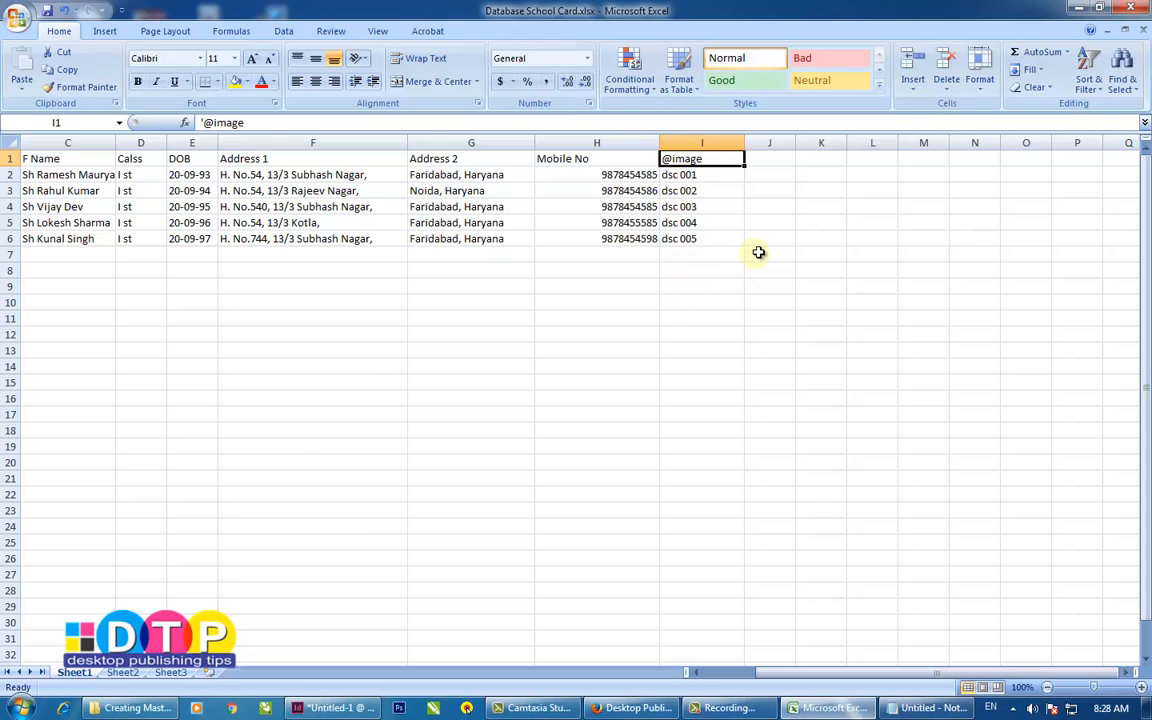
Step: Switch to File Explorer, open the Pics folder on drive D, and copy its path D:\Pics
left_click(133, 709)
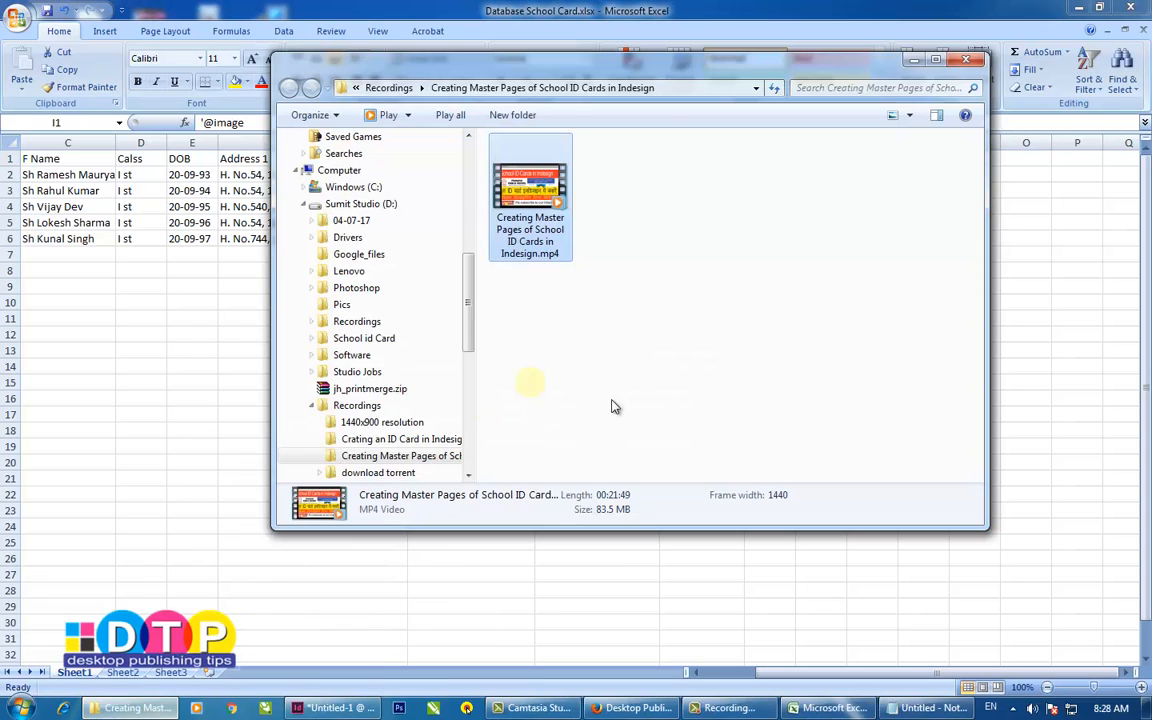
left_click(311, 405)
left_click(340, 305)
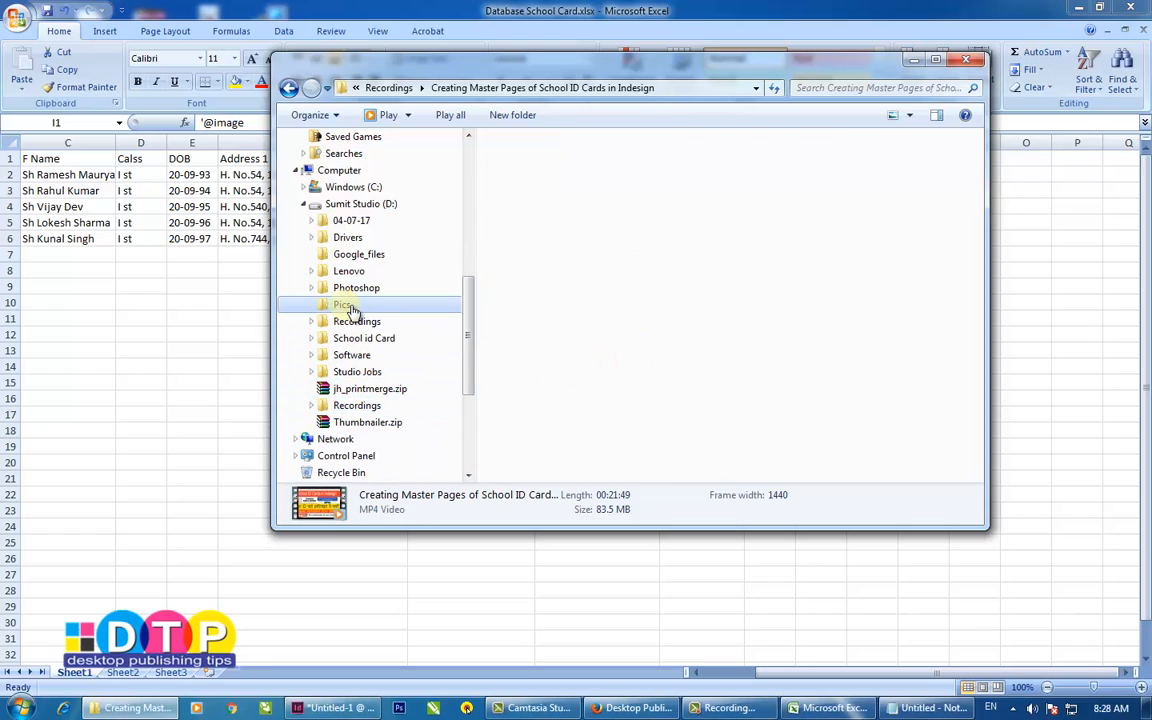
left_click(560, 89)
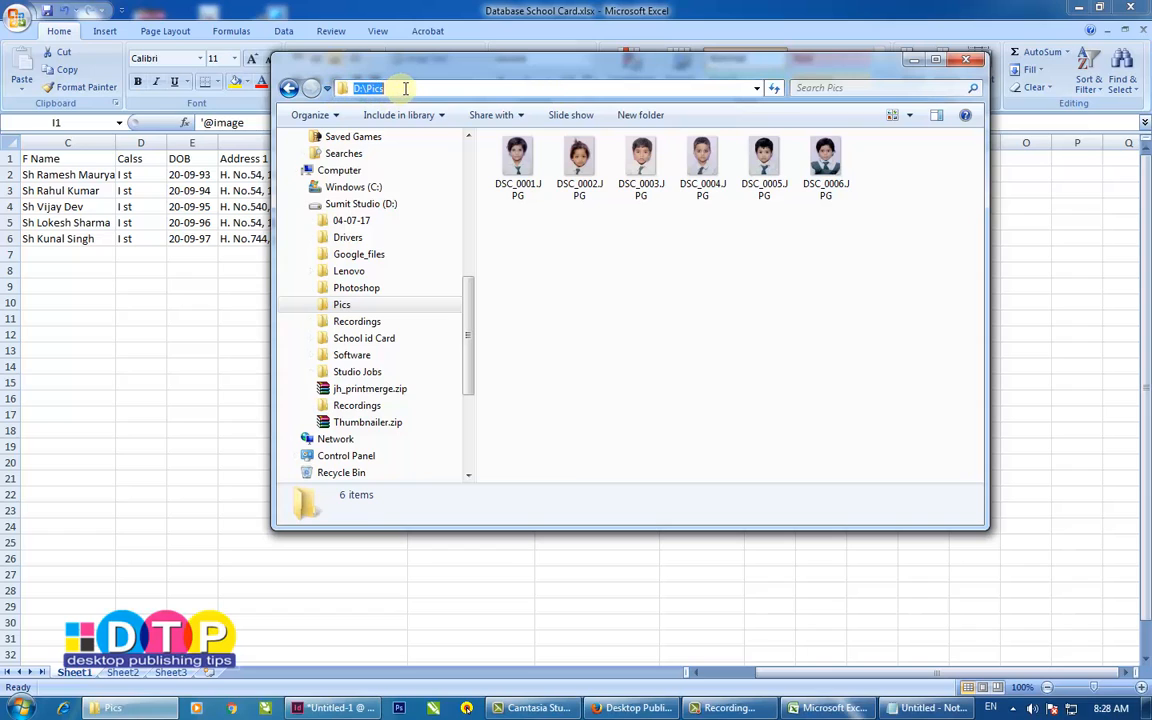
key("ctrl+c")
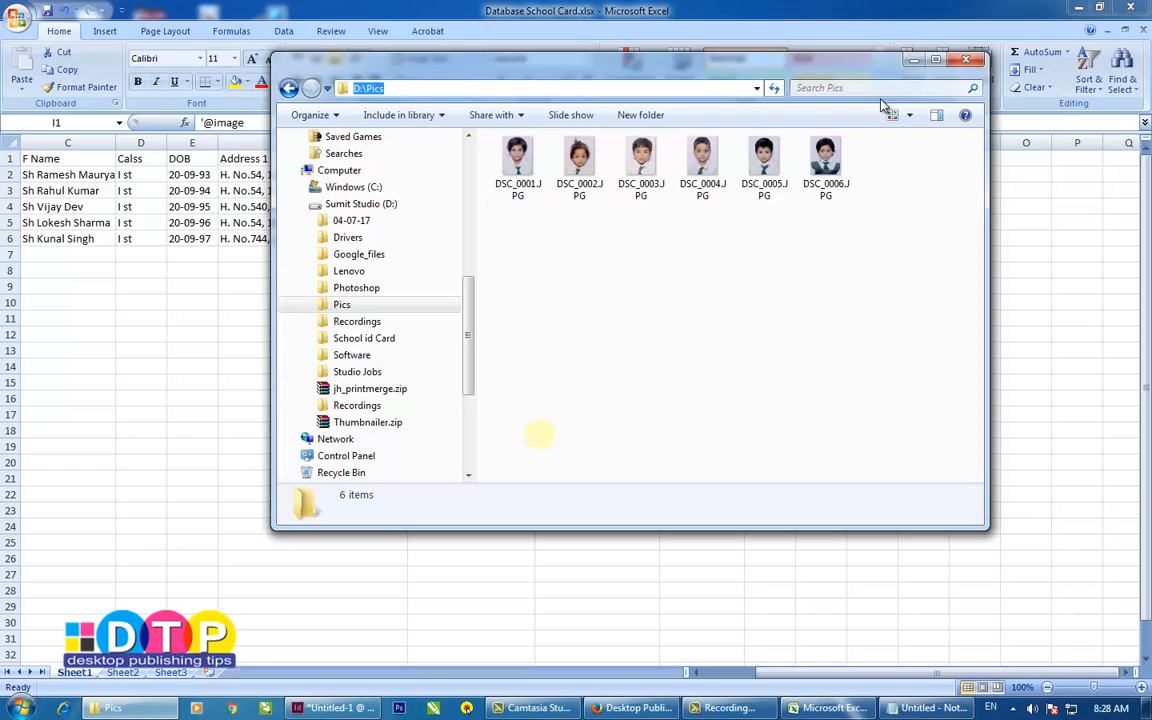
left_click(805, 18)
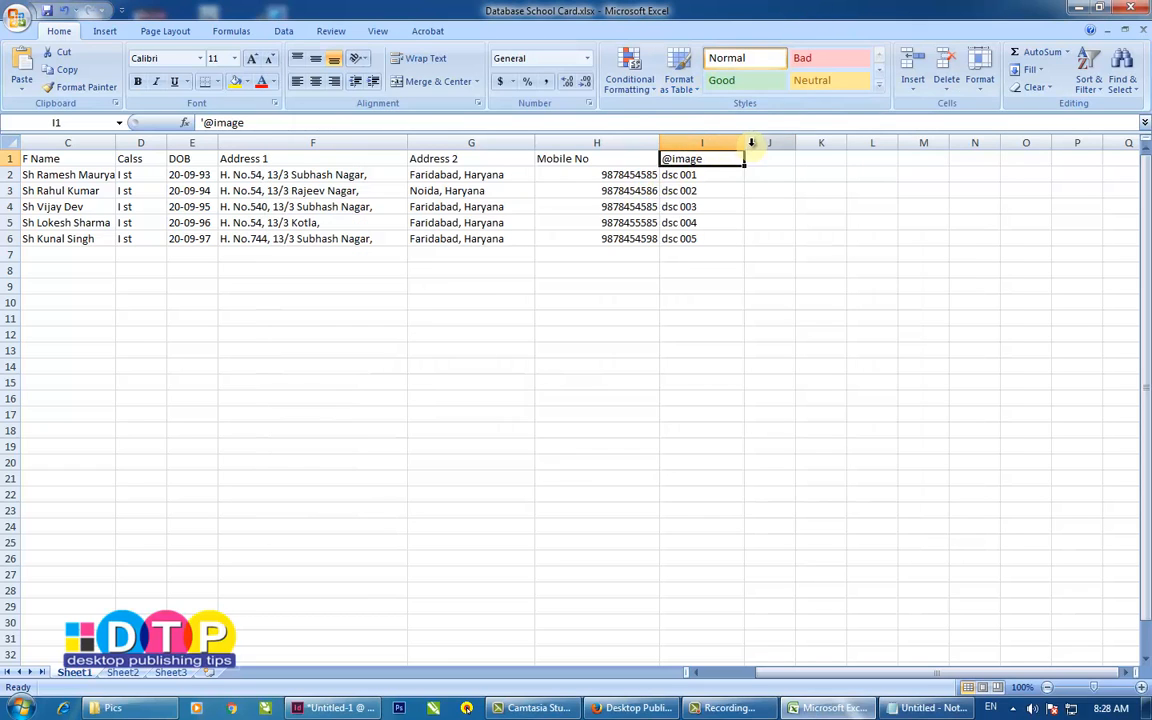
left_click(681, 174)
left_click(702, 159)
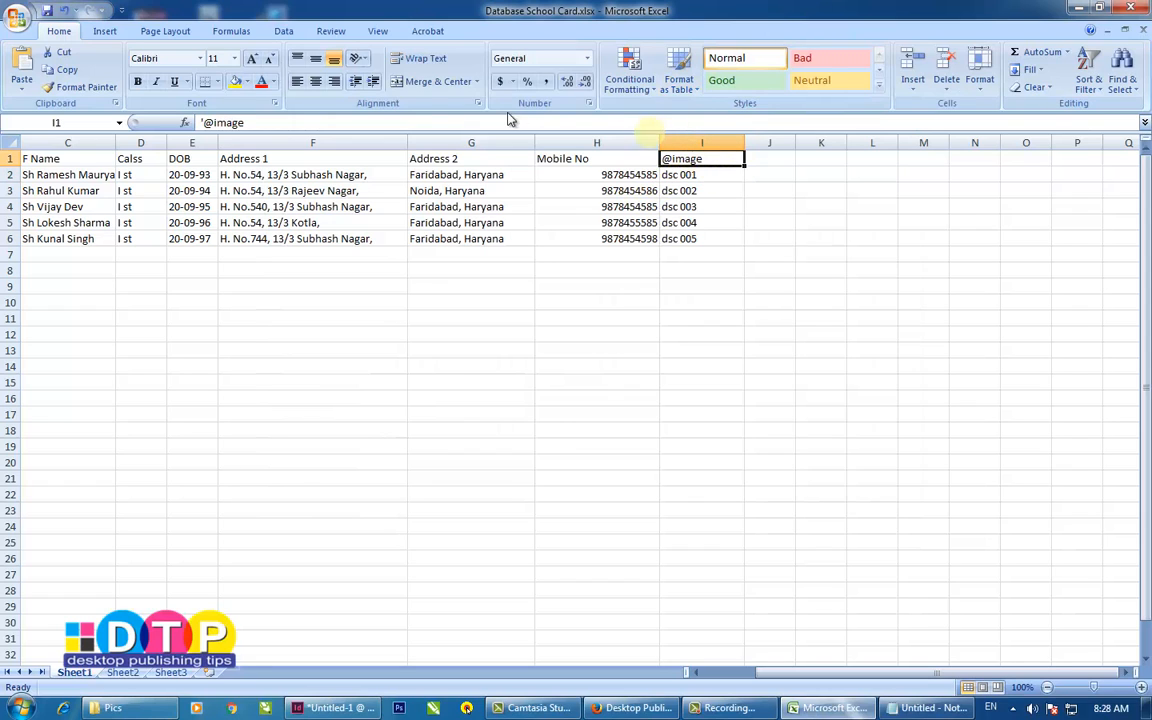
left_click(333, 81)
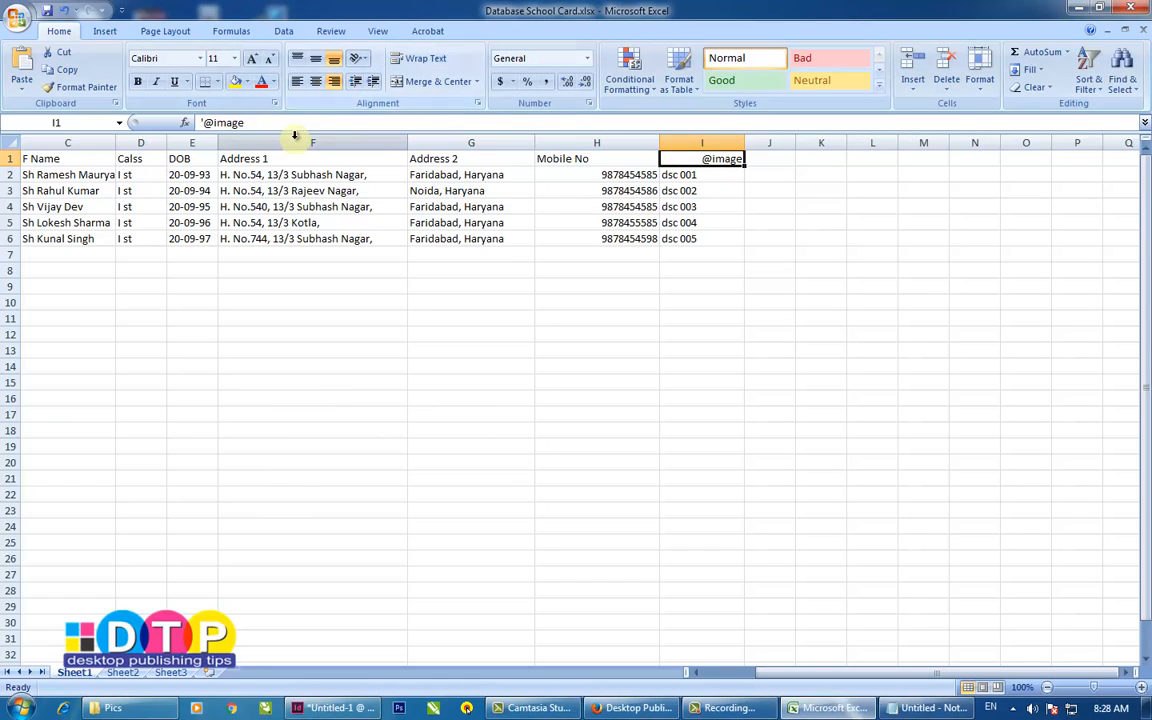
left_click(702, 143)
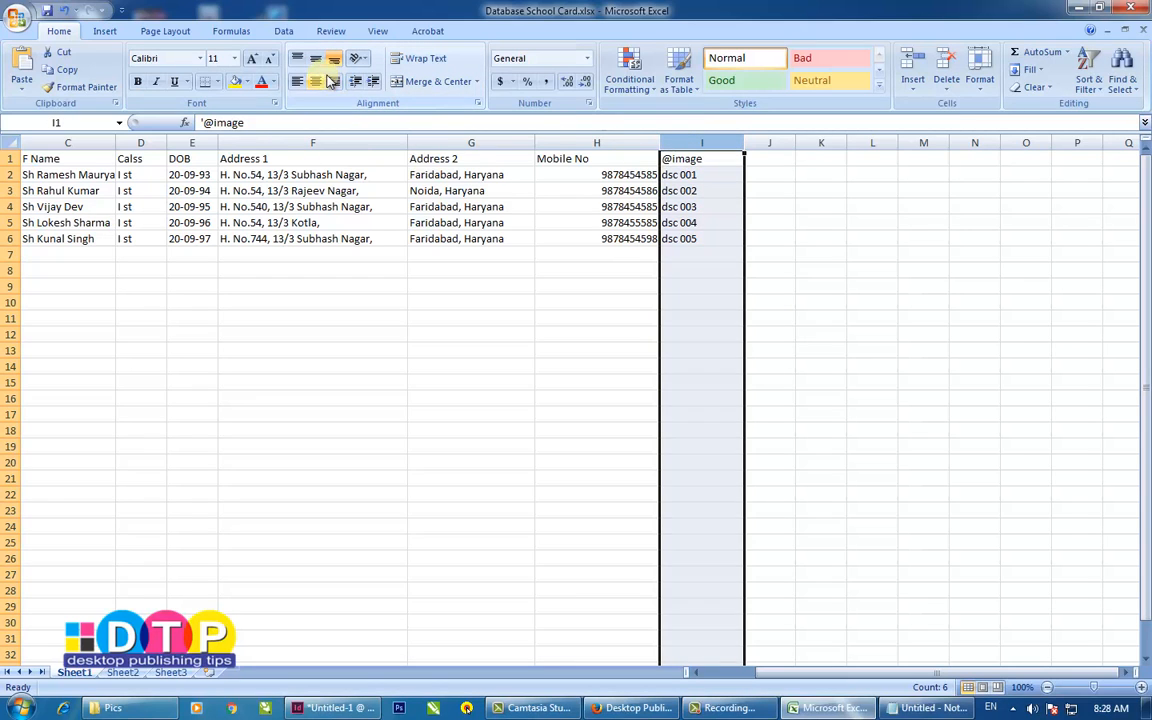
left_click(333, 81)
left_click(906, 265)
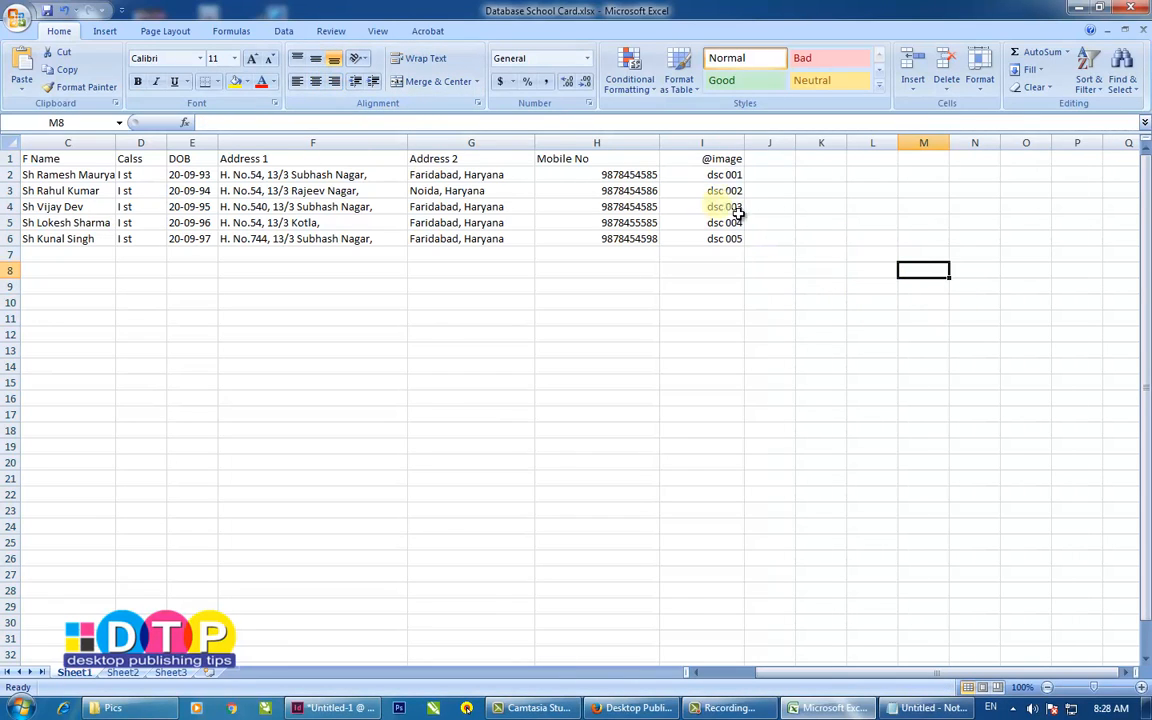
left_click_drag(744, 143, 917, 143)
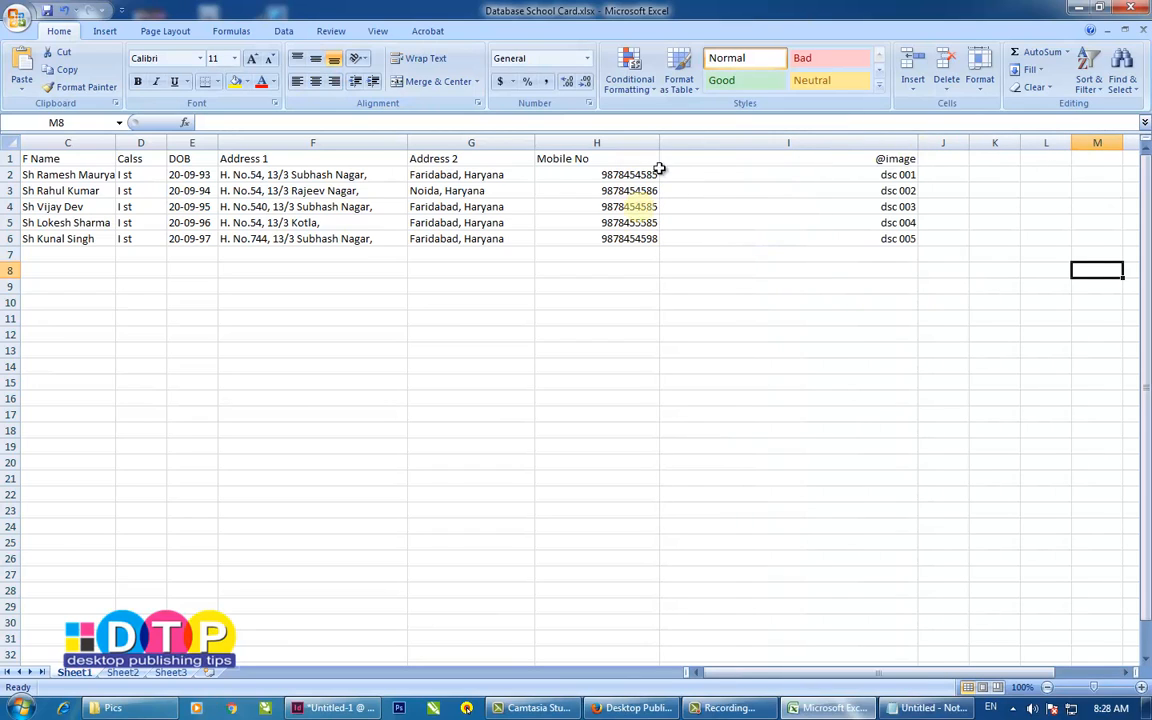
Step: Insert the copied folder path and a backslash before the picture name in cell I2, making it D:\Pics\dsc 001
left_click(868, 175)
double_click(866, 176)
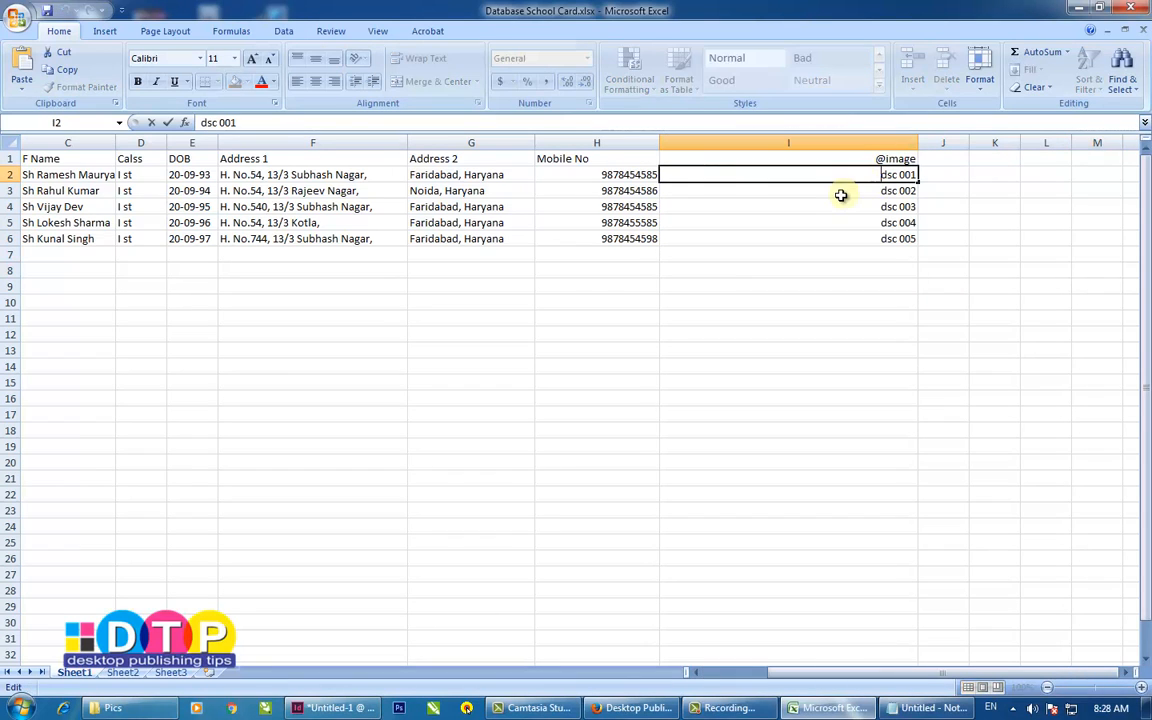
left_click(201, 122)
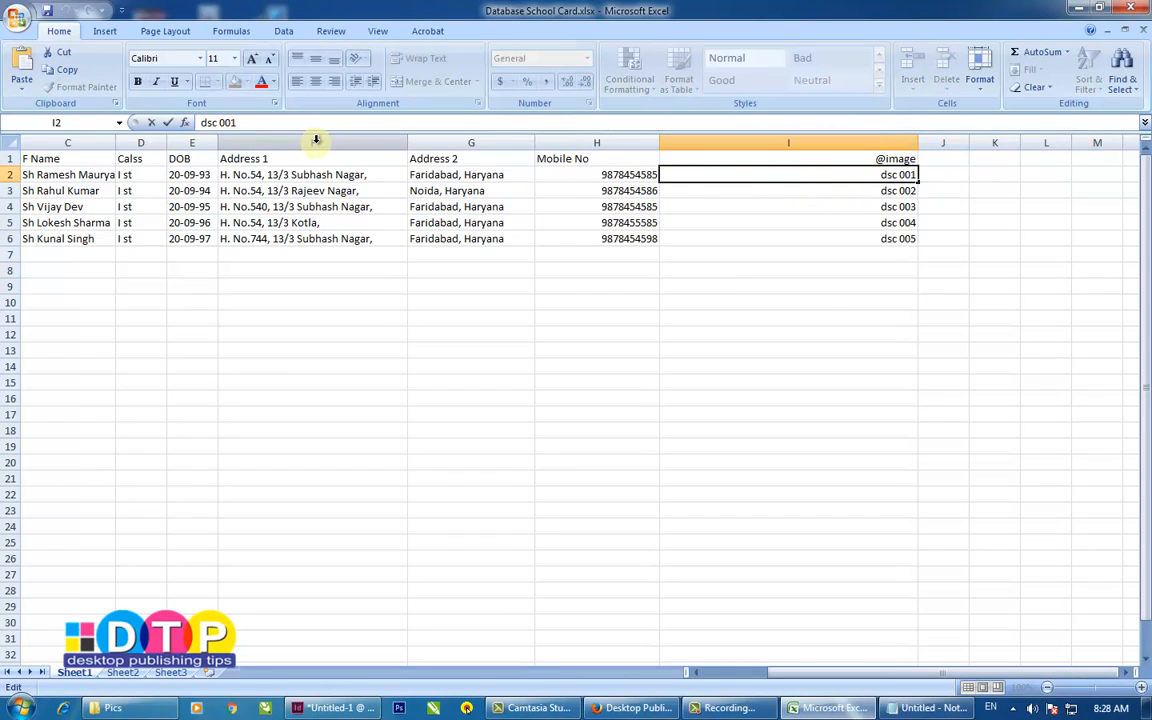
key("ctrl+v")
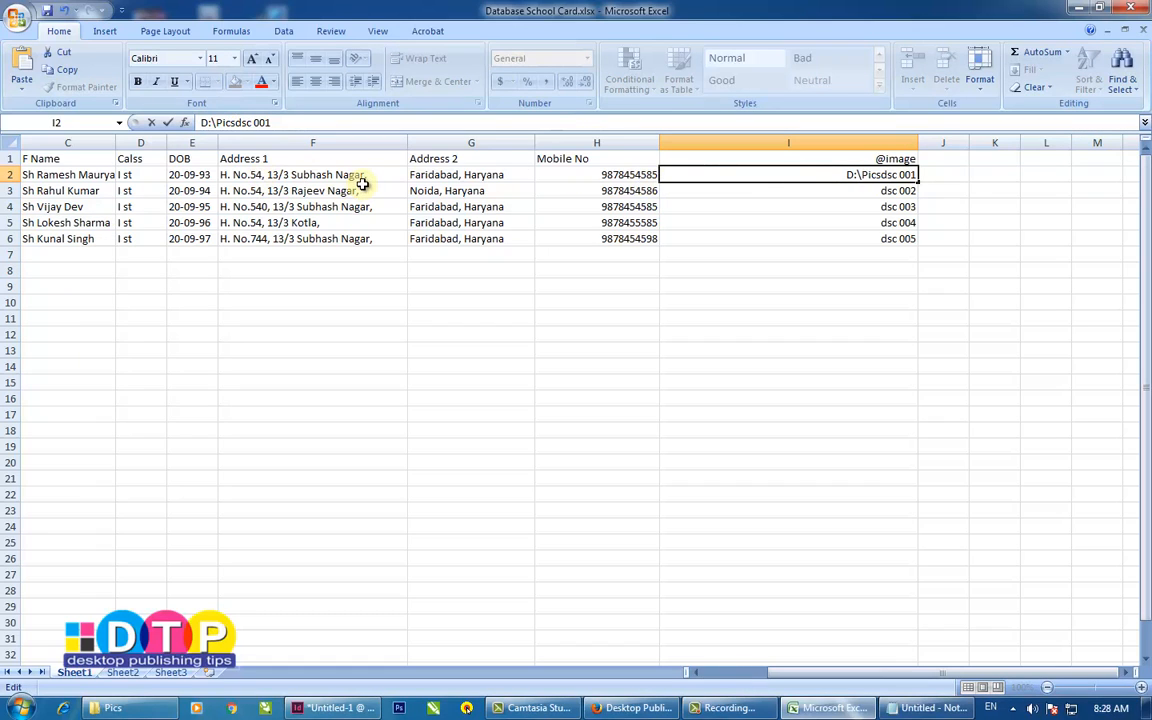
type("\\")
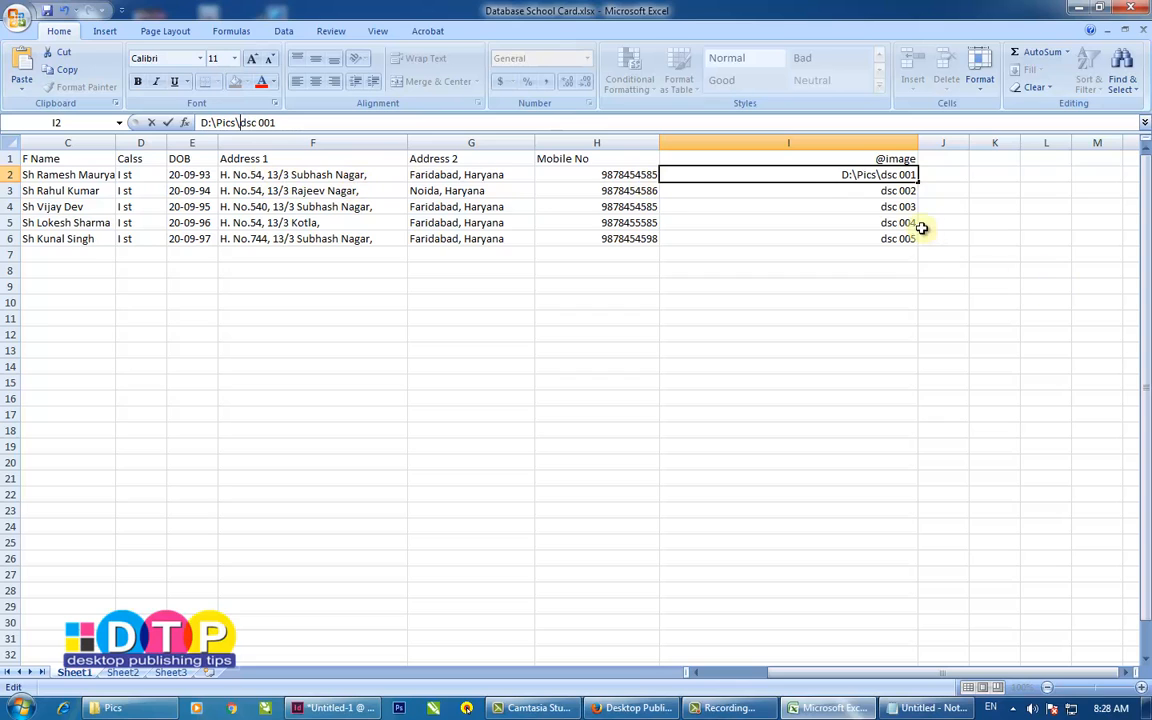
left_click(1004, 253)
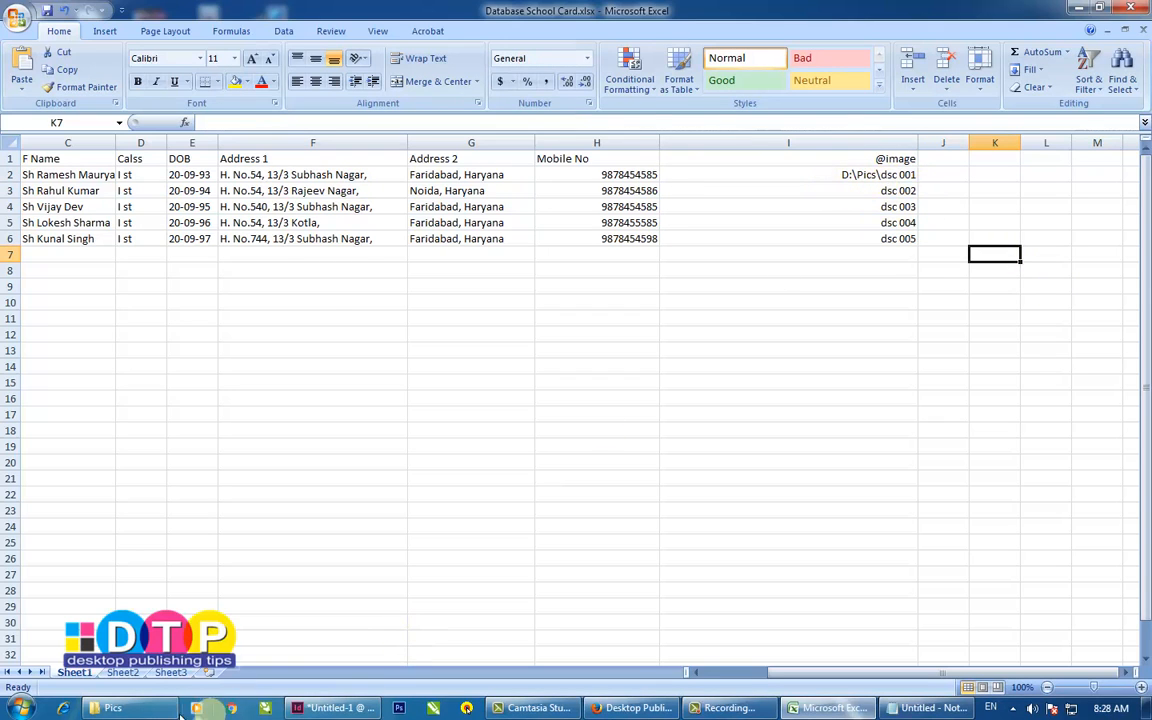
Step: Switch to the Pics folder in File Explorer, copy the full file name DSC_0001.JPG of the first picture, and minimize the folder window
left_click(107, 708)
left_click(518, 185)
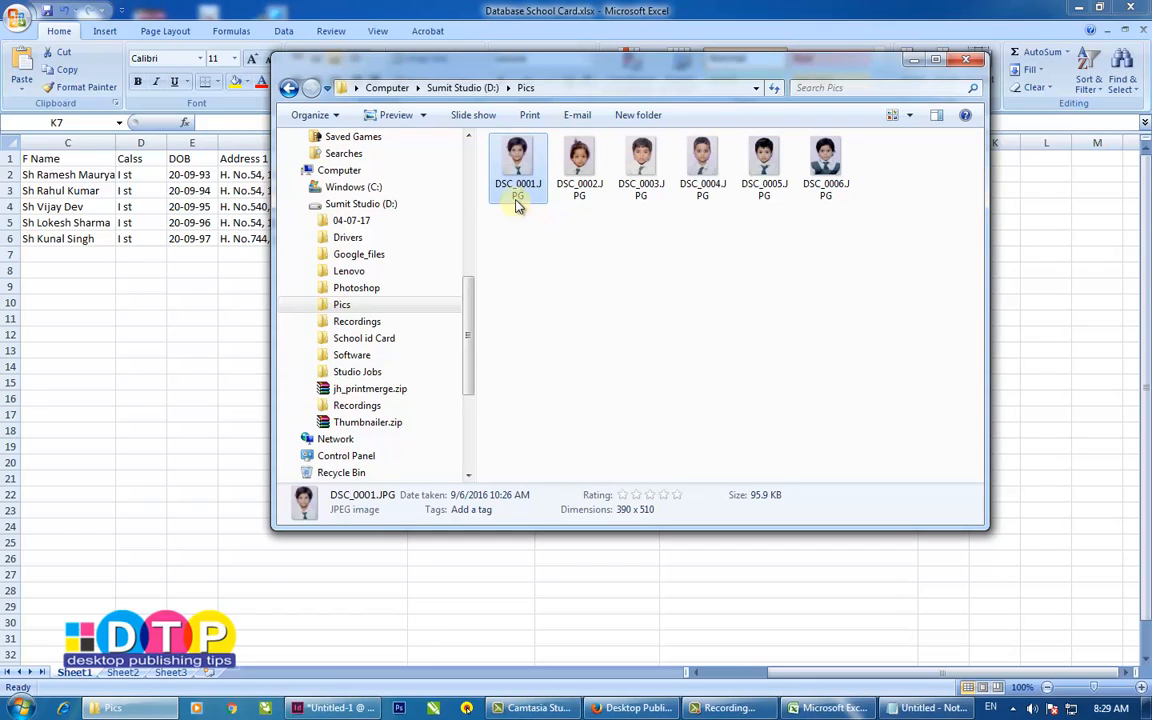
left_click(517, 199)
key("ctrl+a")
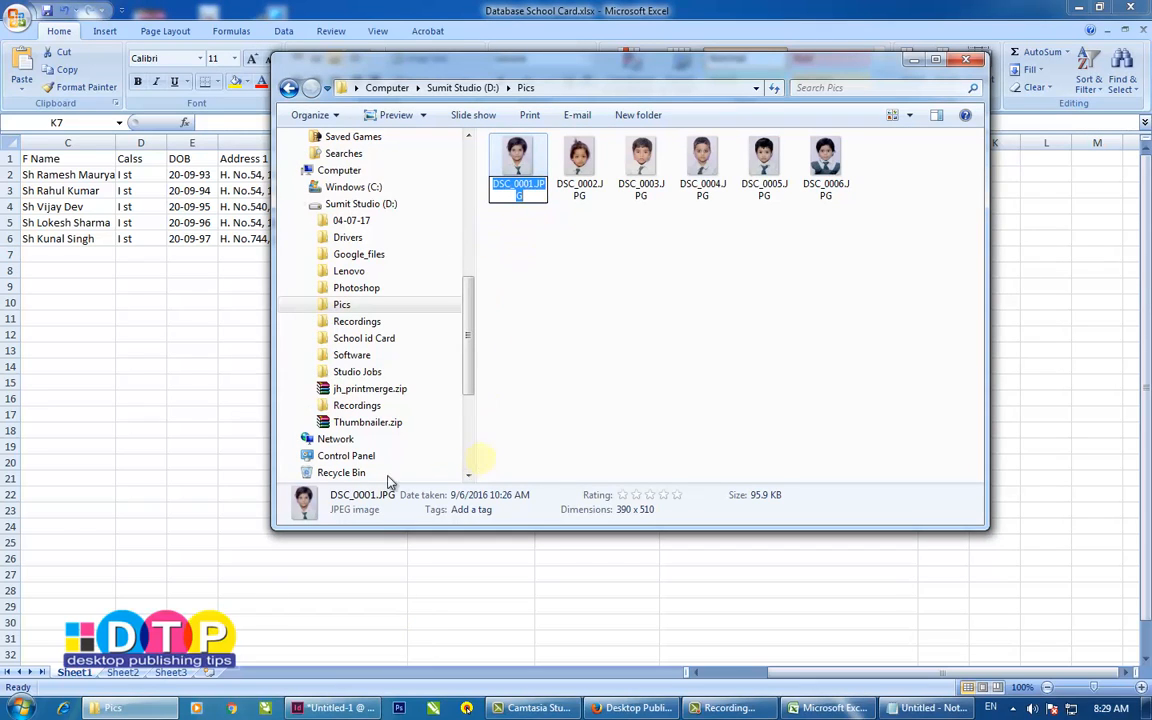
left_click(146, 707)
Step: Replace the picture name after the folder path in cell I2 with the copied name, making it D:\Pics\DSC_0001.JPG
left_click(888, 177)
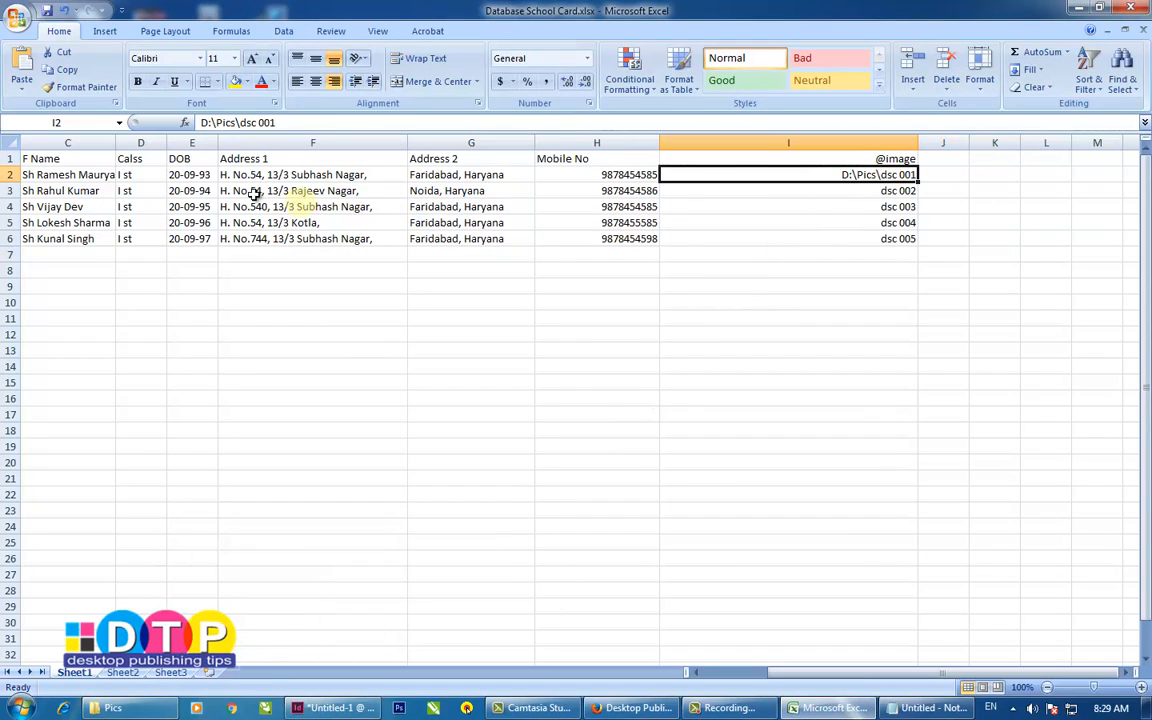
left_click_drag(283, 122, 236, 122)
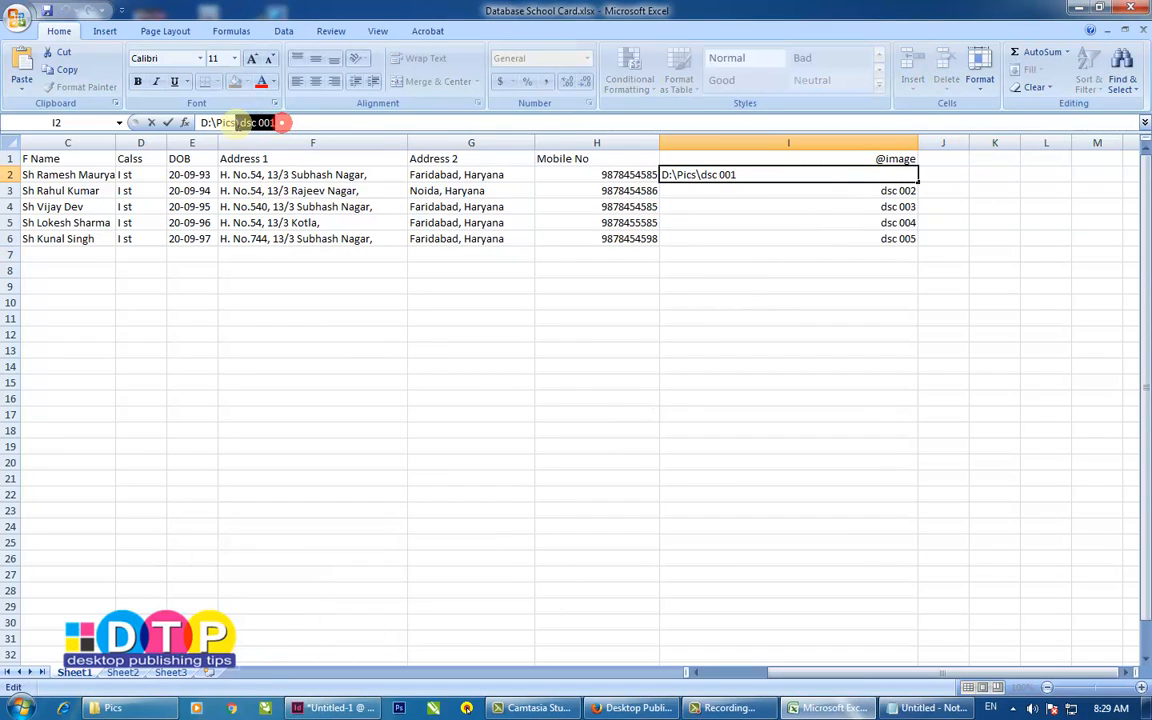
key("ctrl+v")
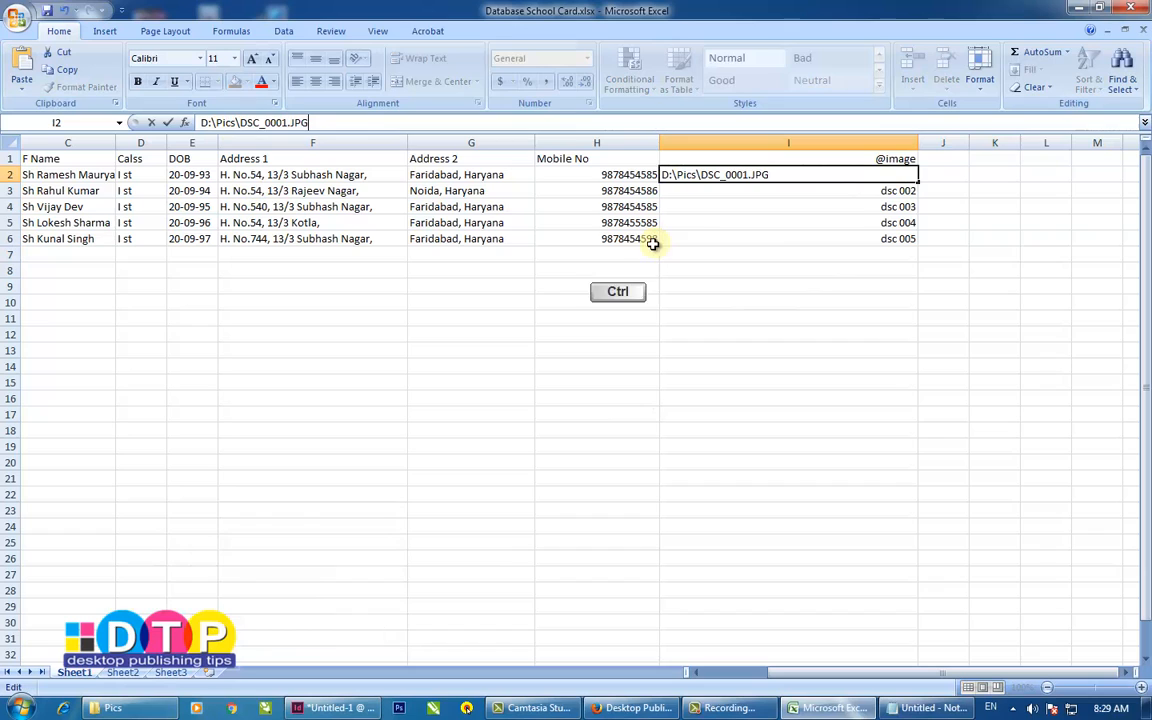
left_click(581, 385)
Step: Try filling the picture path in cell I2 down through cell I6, and undo the fill
left_click(876, 176)
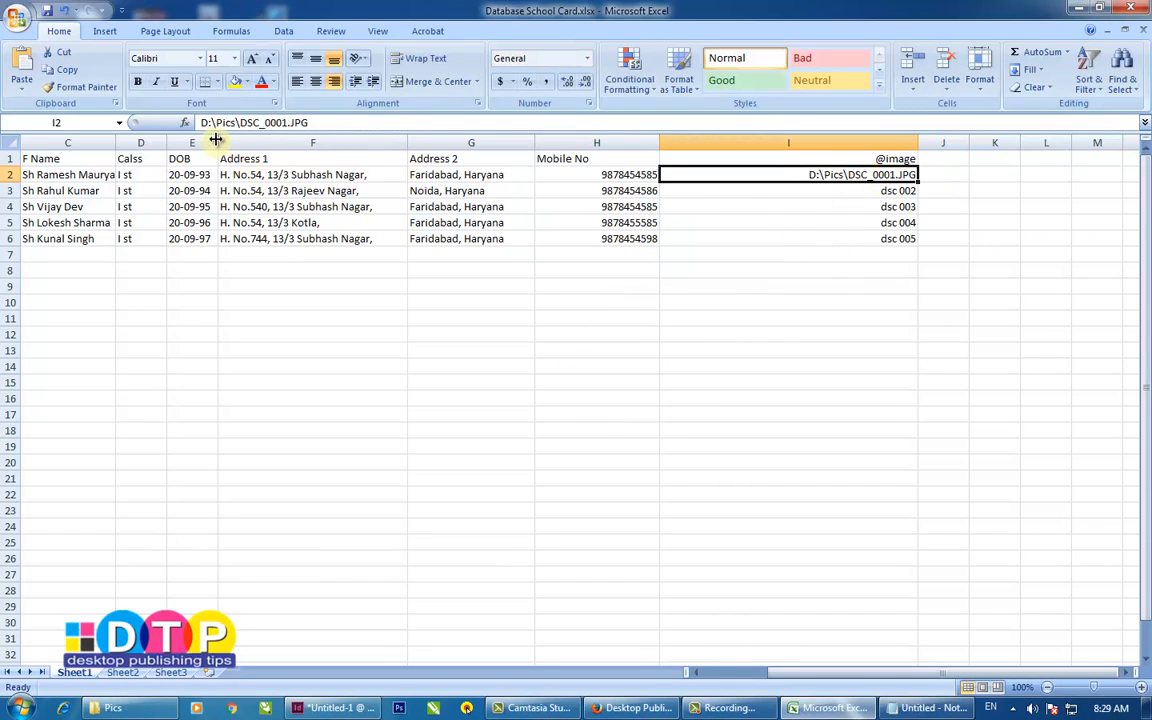
left_click(943, 286)
left_click(880, 180)
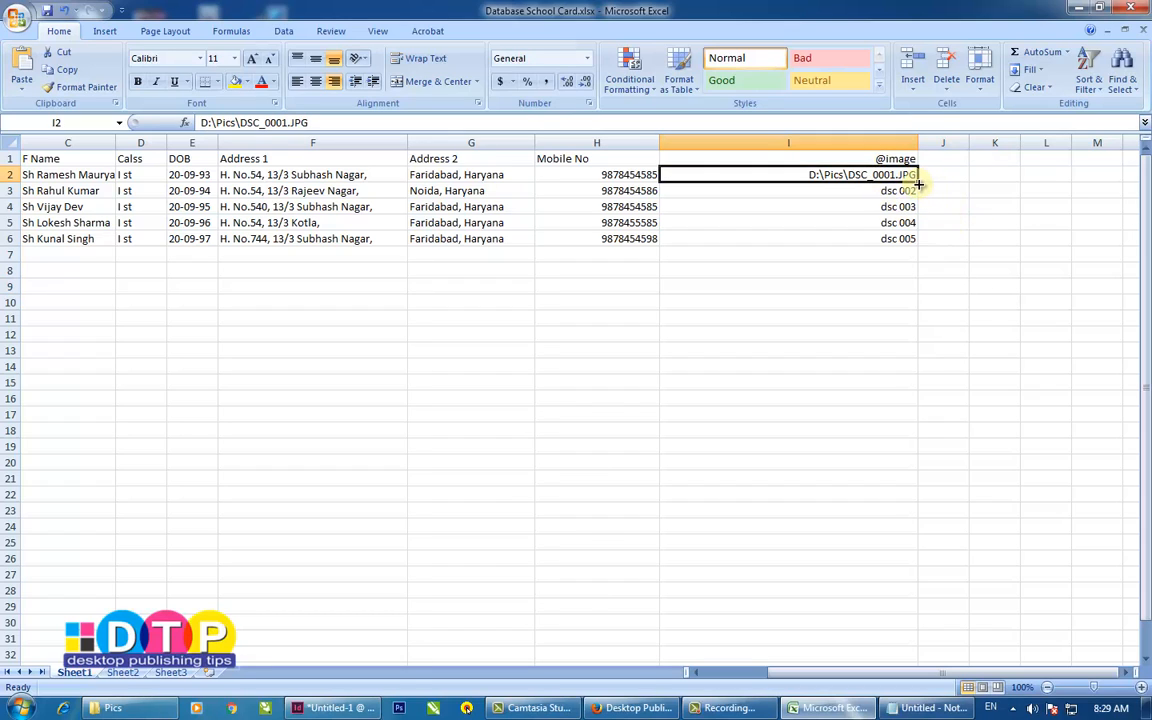
left_click_drag(918, 182, 921, 183)
left_click(985, 206)
left_click(908, 178)
left_click_drag(918, 183, 915, 249)
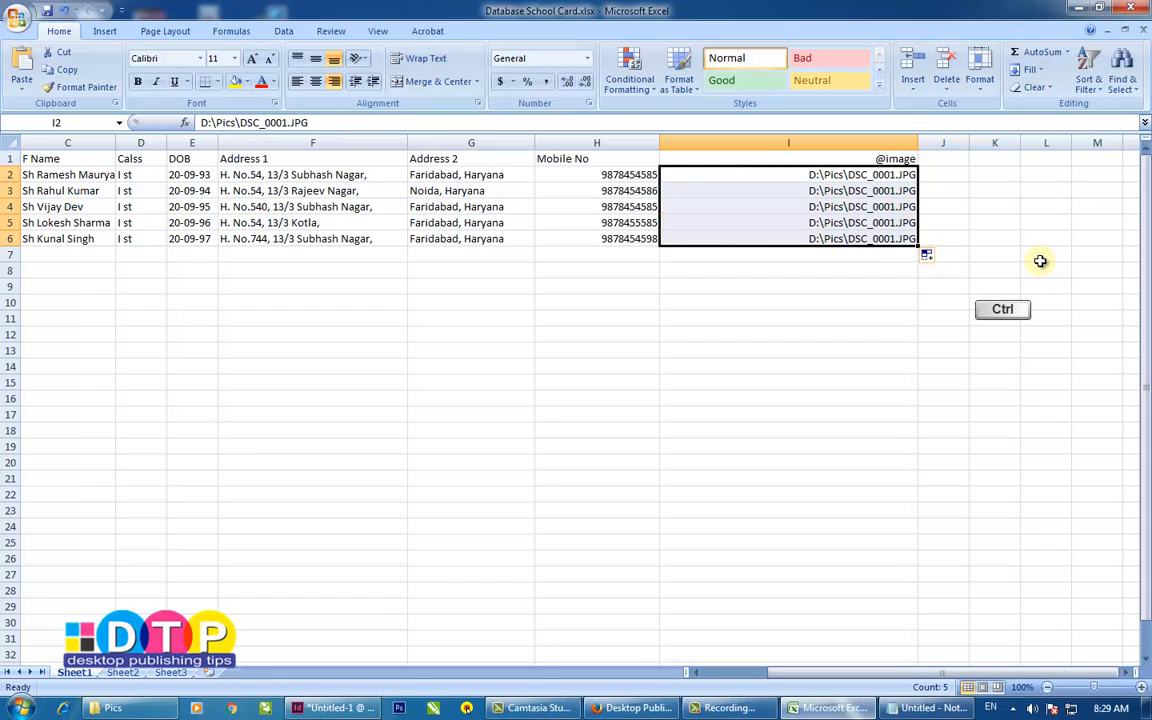
key("ctrl+z")
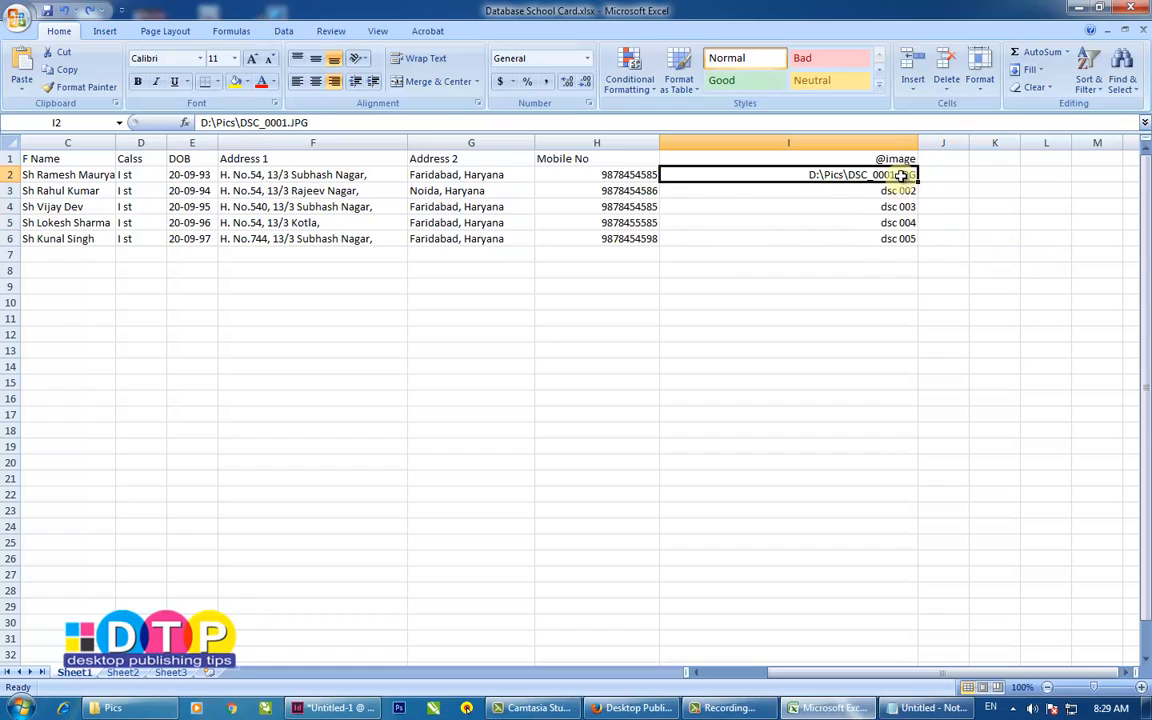
Step: Fill cells I3 to I6 with the picture path D:\Pics\DSC_0001.JPG from cell I2
left_click(975, 207)
left_click(887, 174)
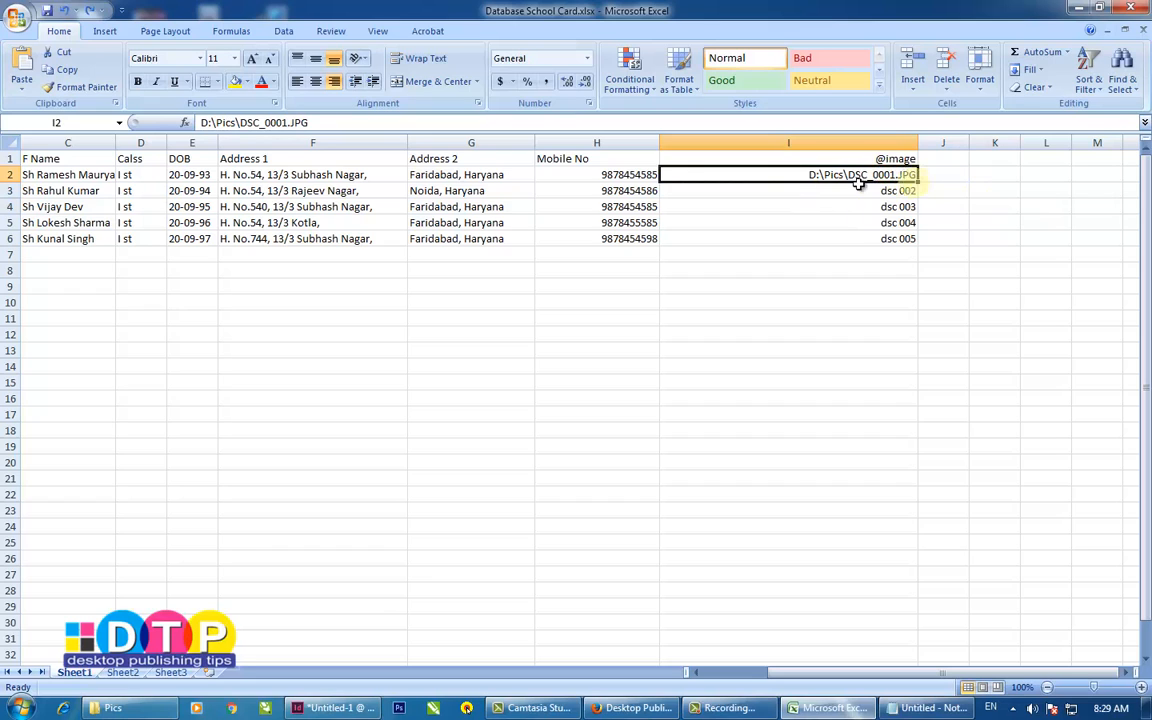
left_click_drag(920, 185, 918, 238)
Step: Renumber the file names in the paths of cells I3 to I6 as DSC_0002.JPG, DSC_0003.JPG, DSC_0004.JPG and DSC_0005.JPG
double_click(890, 190)
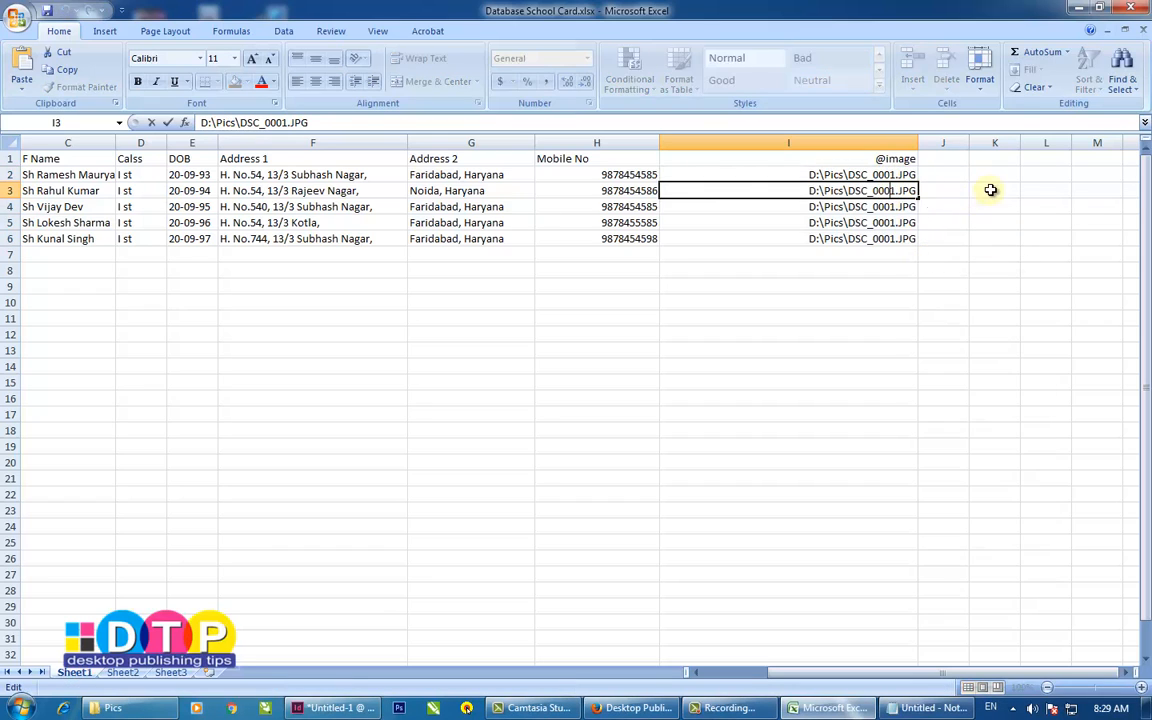
key("shift+Right")
left_click(887, 206)
double_click(900, 207)
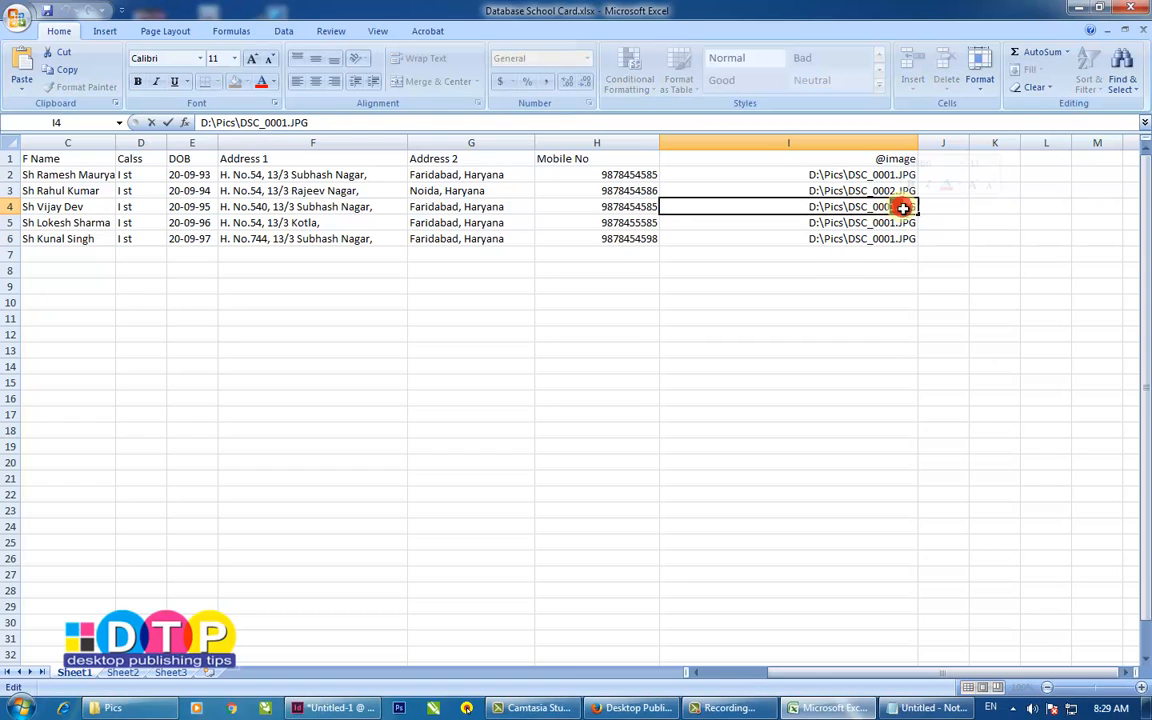
key("shift+Right")
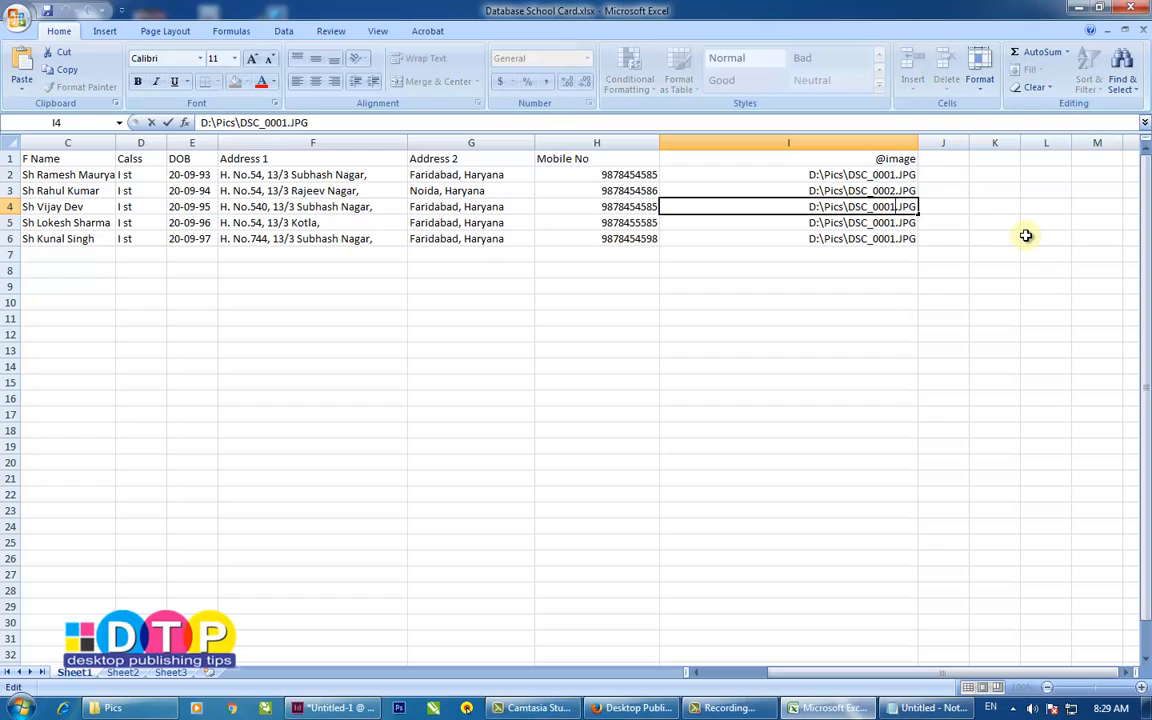
key("shift+Left")
left_click(884, 222)
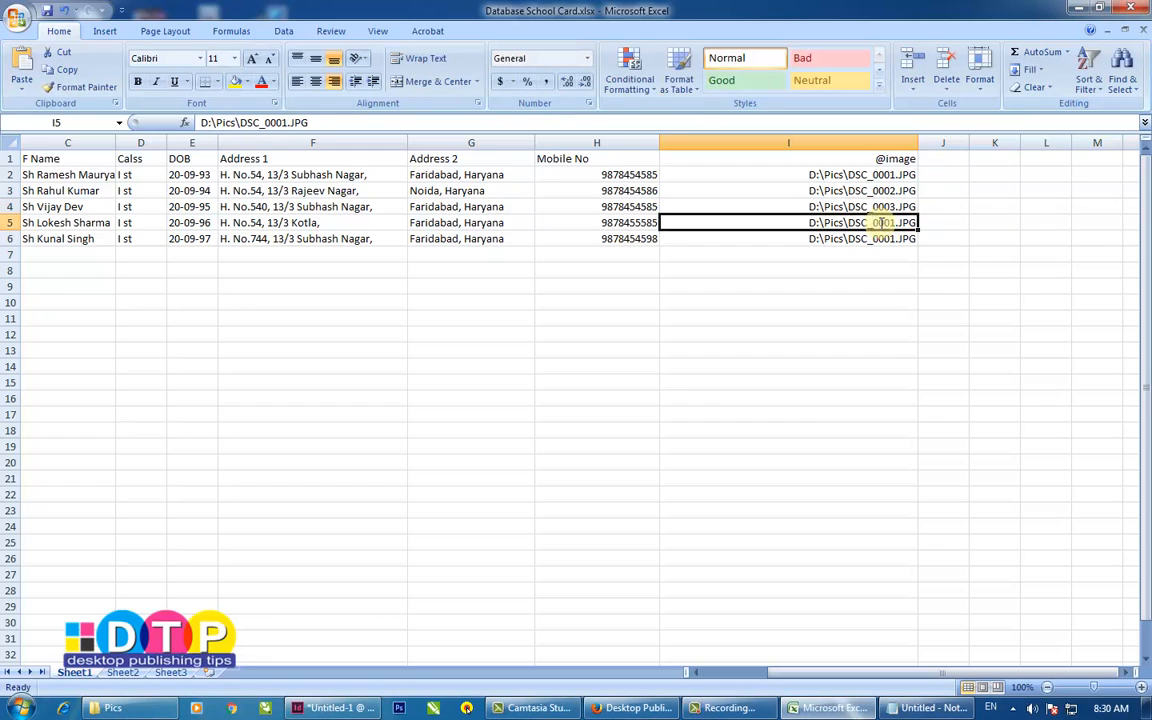
double_click(886, 222)
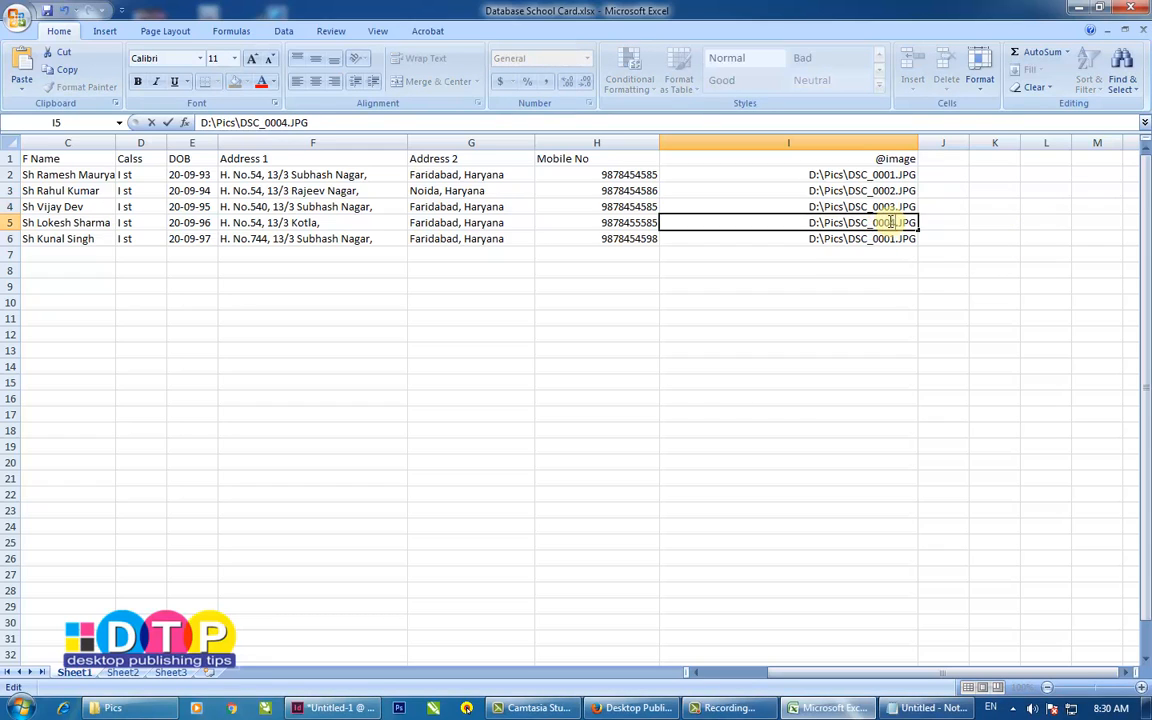
left_click(882, 237)
key("shift+Left")
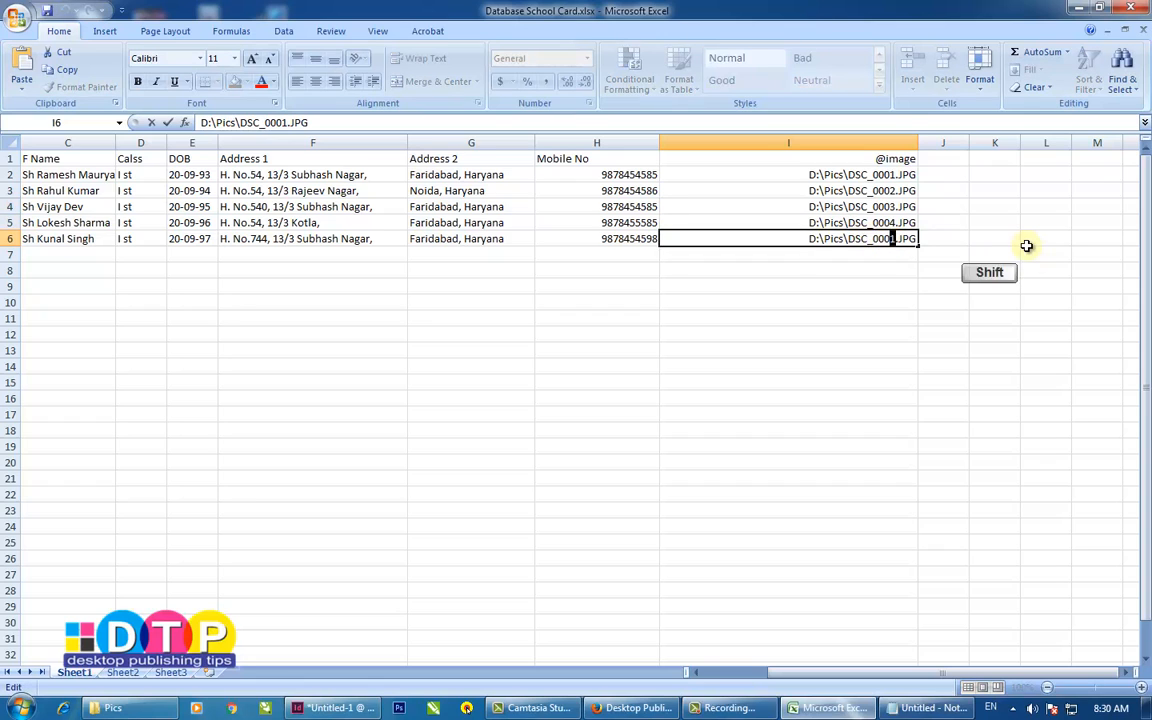
type("5")
left_click(965, 303)
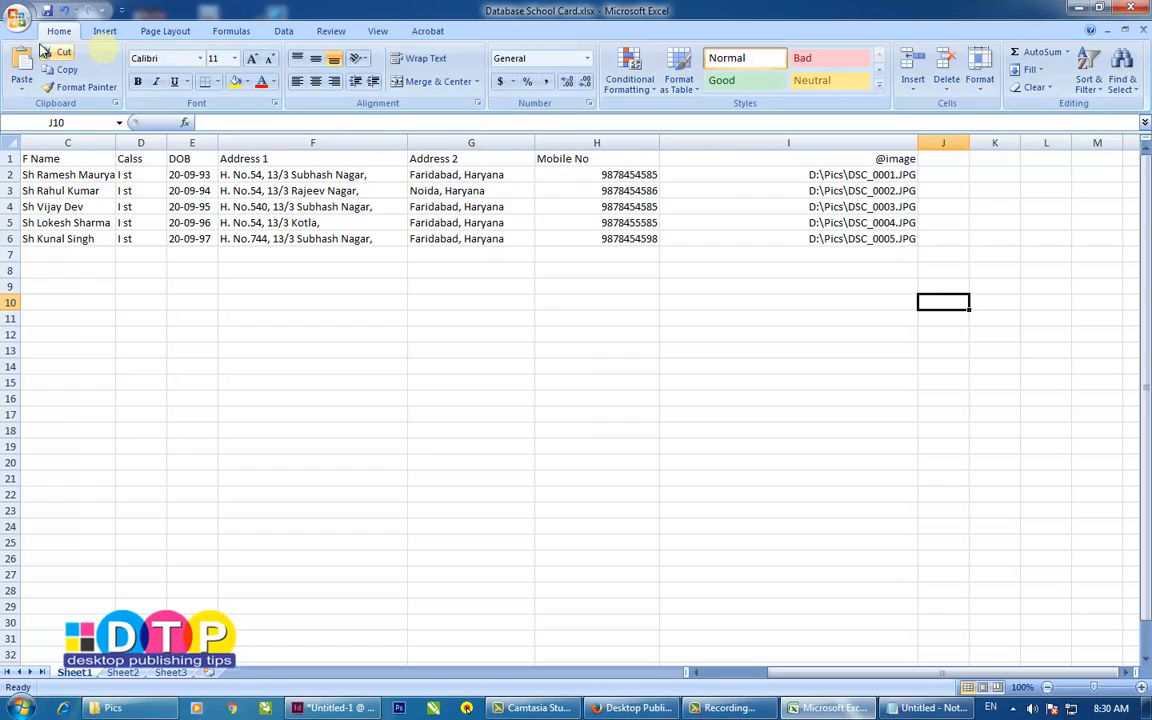
Step: Save the workbook, and save its active sheet to the desktop as Database School Card.csv in CSV (Comma delimited) format, replacing the existing file
left_click(18, 18)
left_click(42, 122)
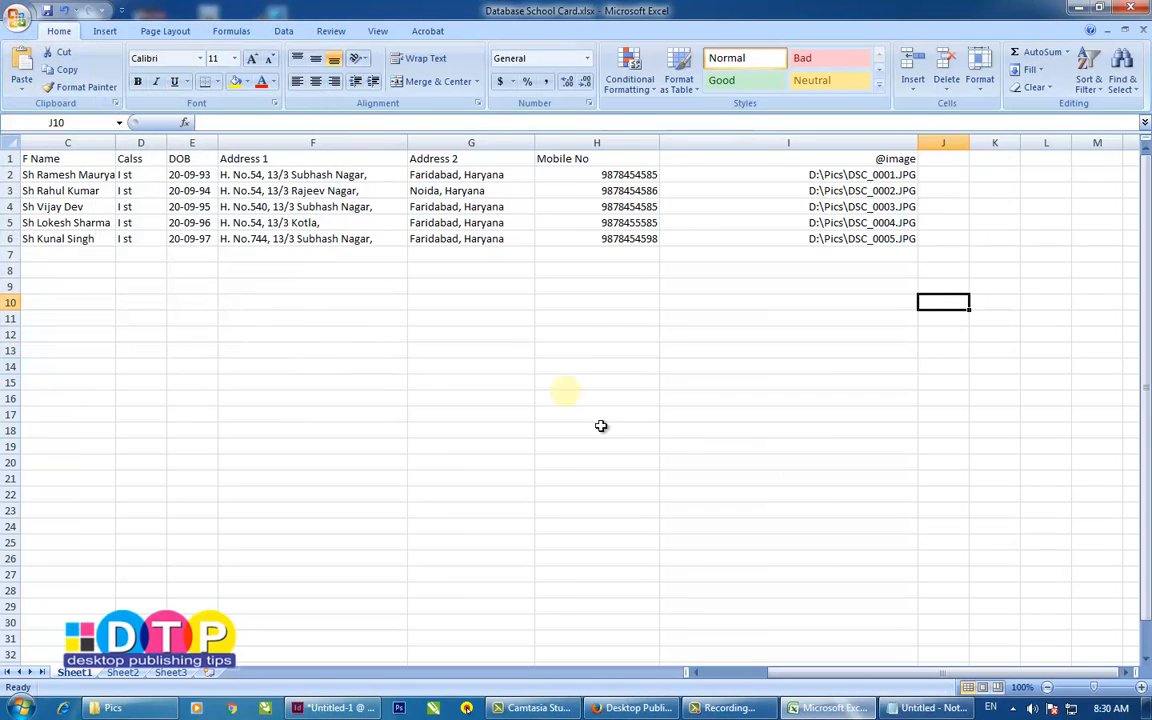
left_click(16, 18)
mouse_move(21, 159)
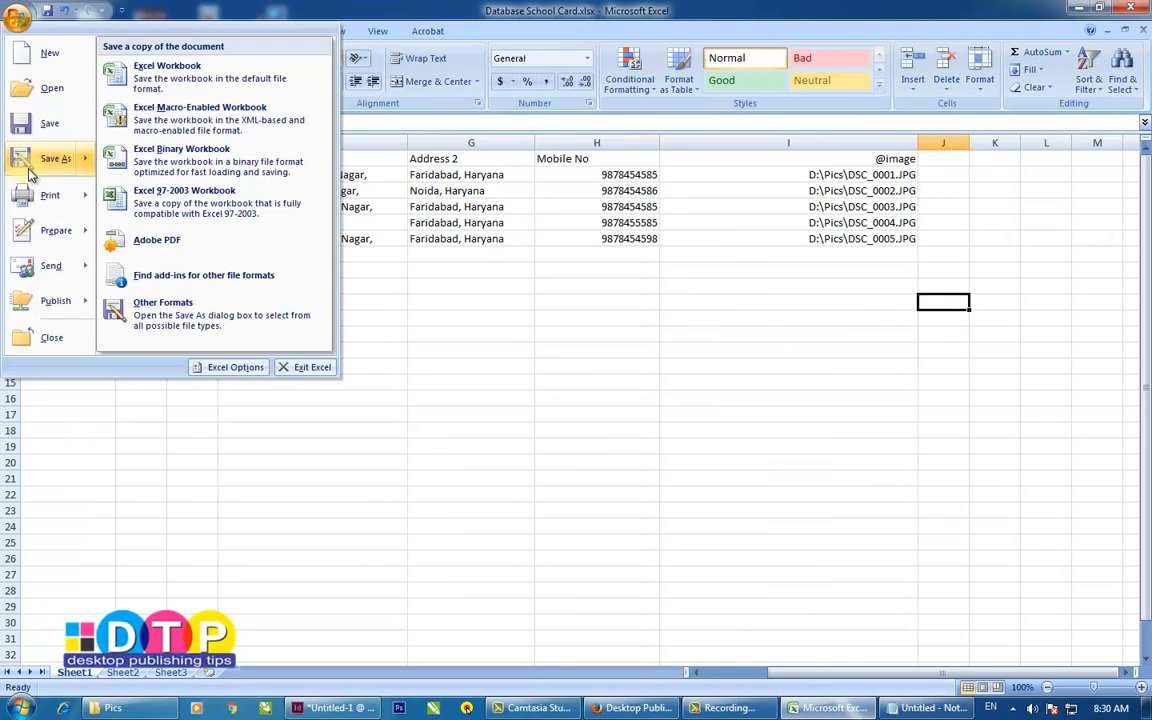
left_click(218, 187)
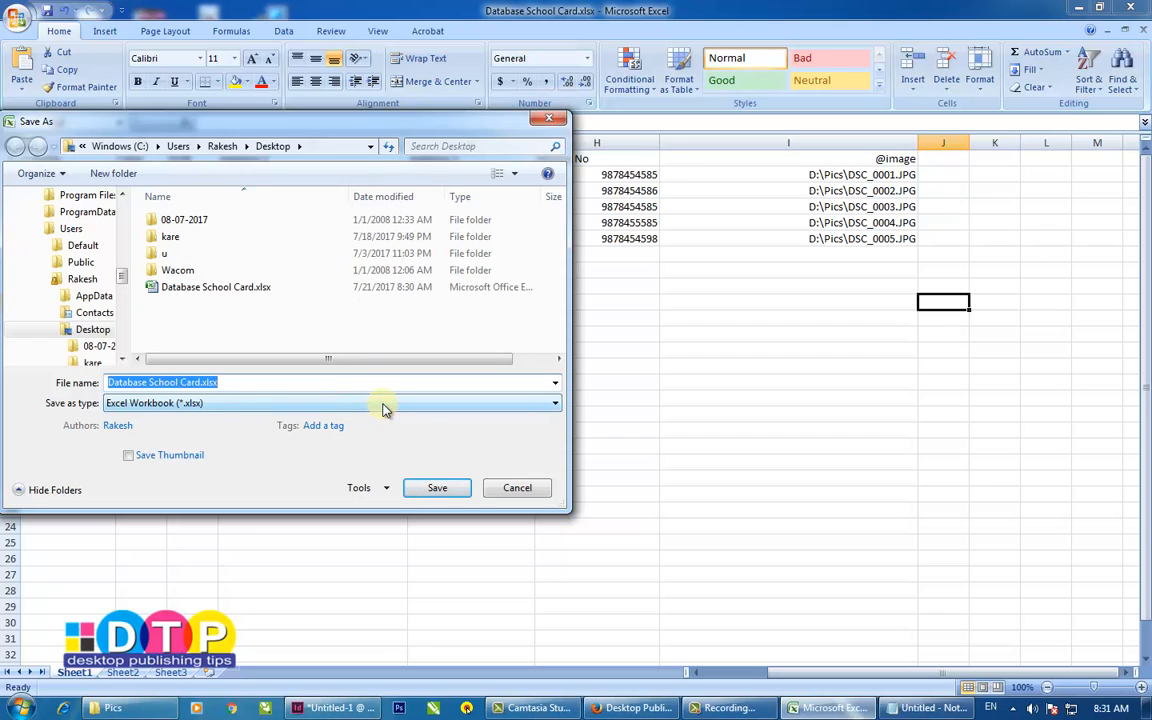
left_click(232, 402)
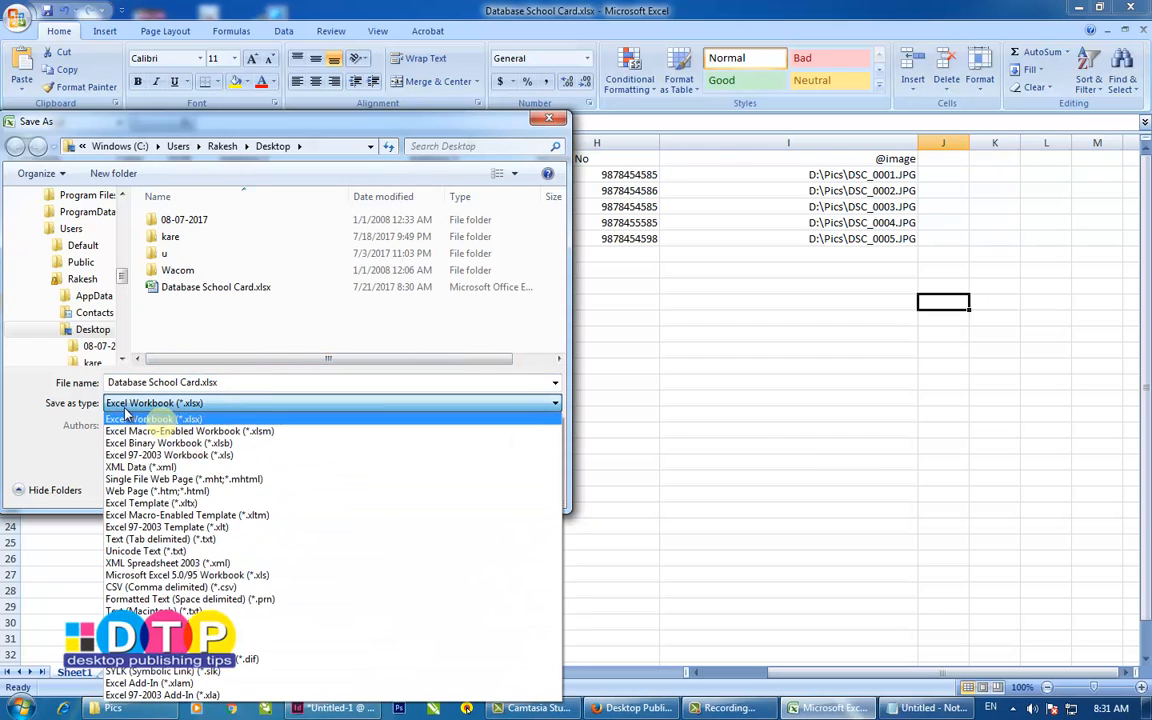
left_click(152, 588)
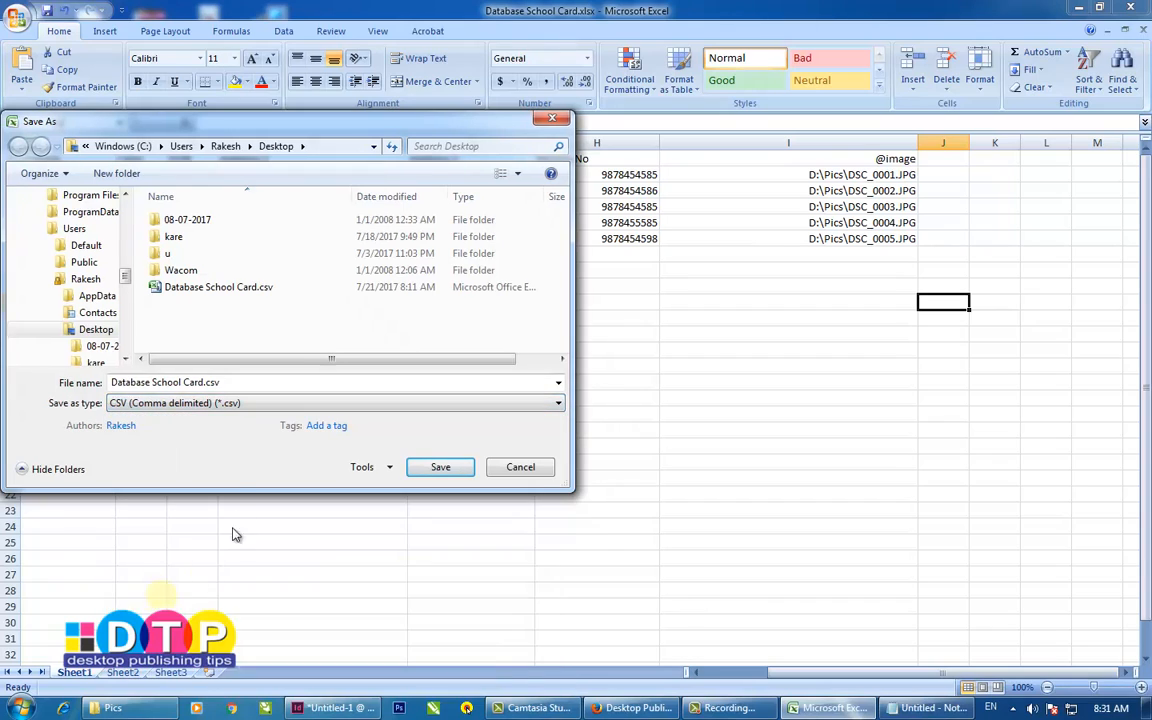
left_click(449, 476)
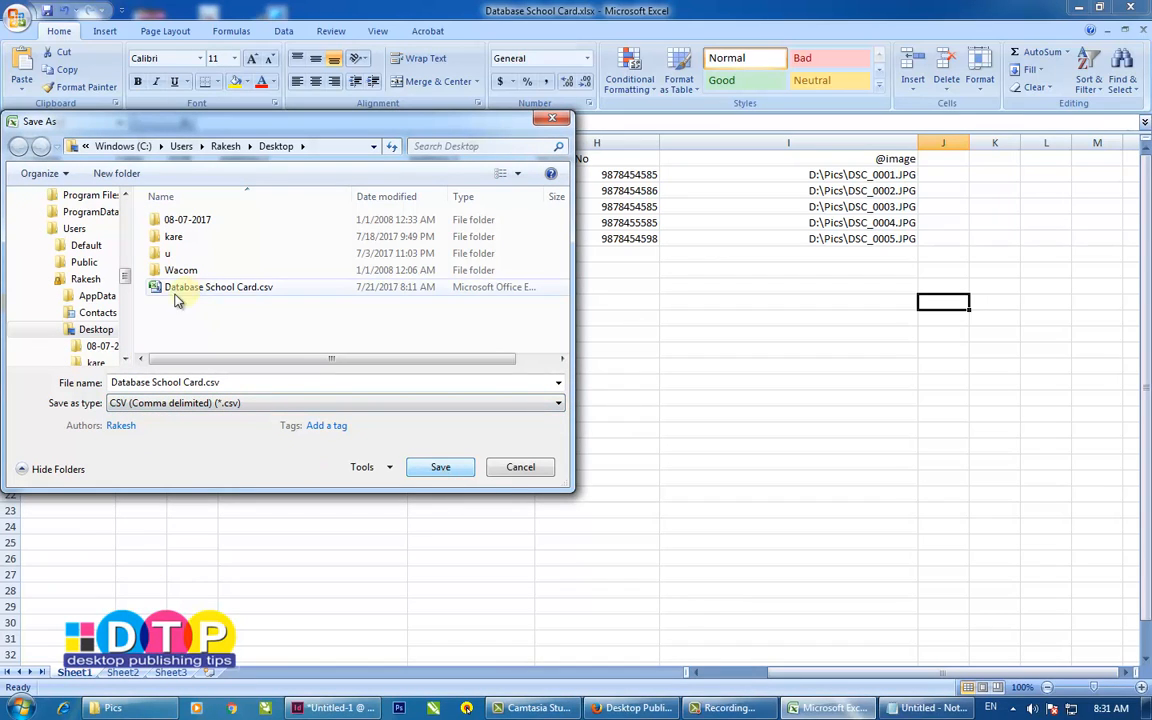
left_click(428, 467)
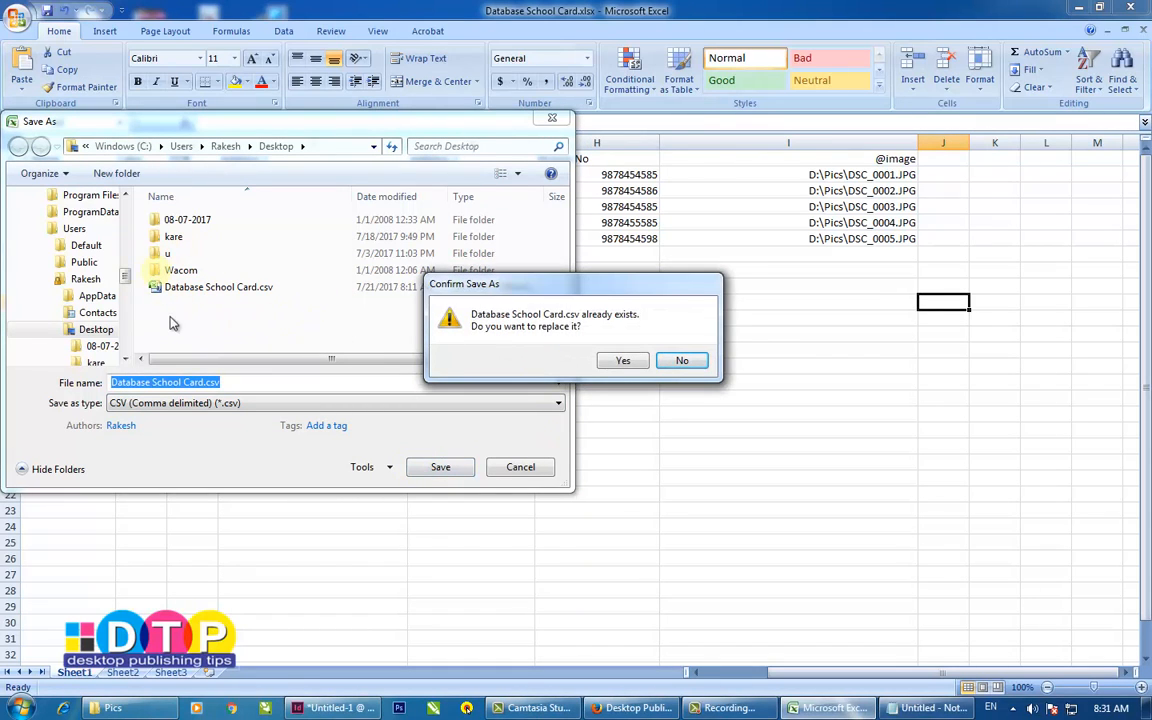
left_click(624, 360)
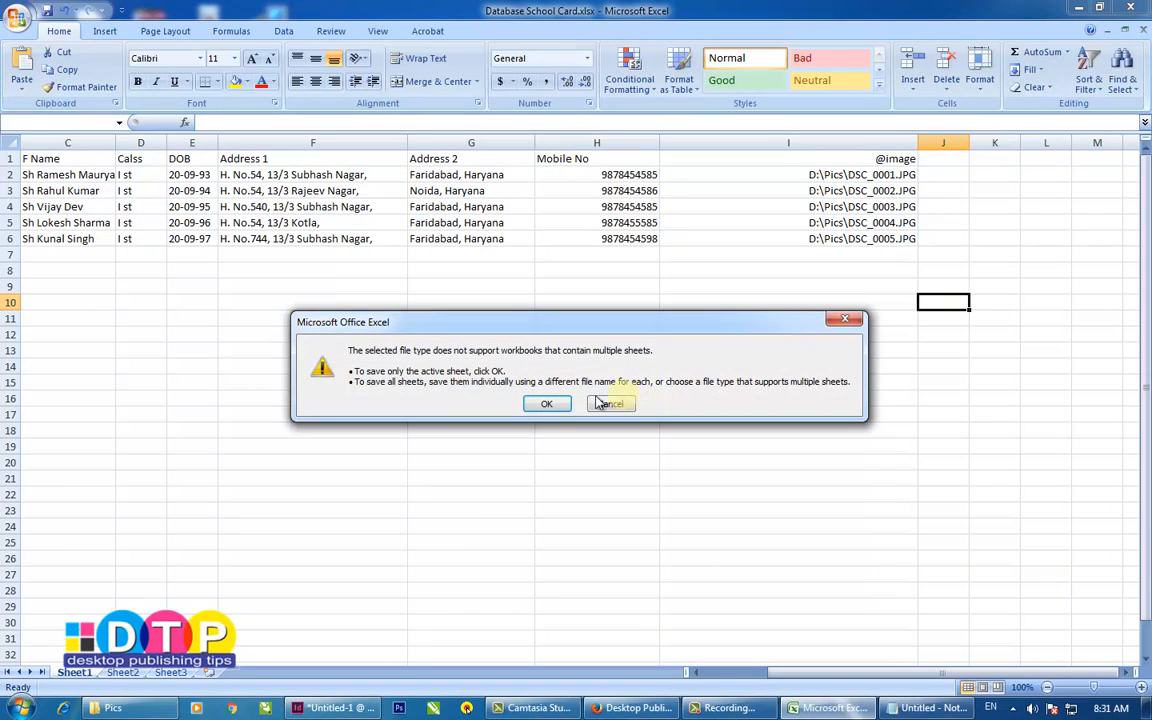
left_click(553, 405)
left_click(585, 408)
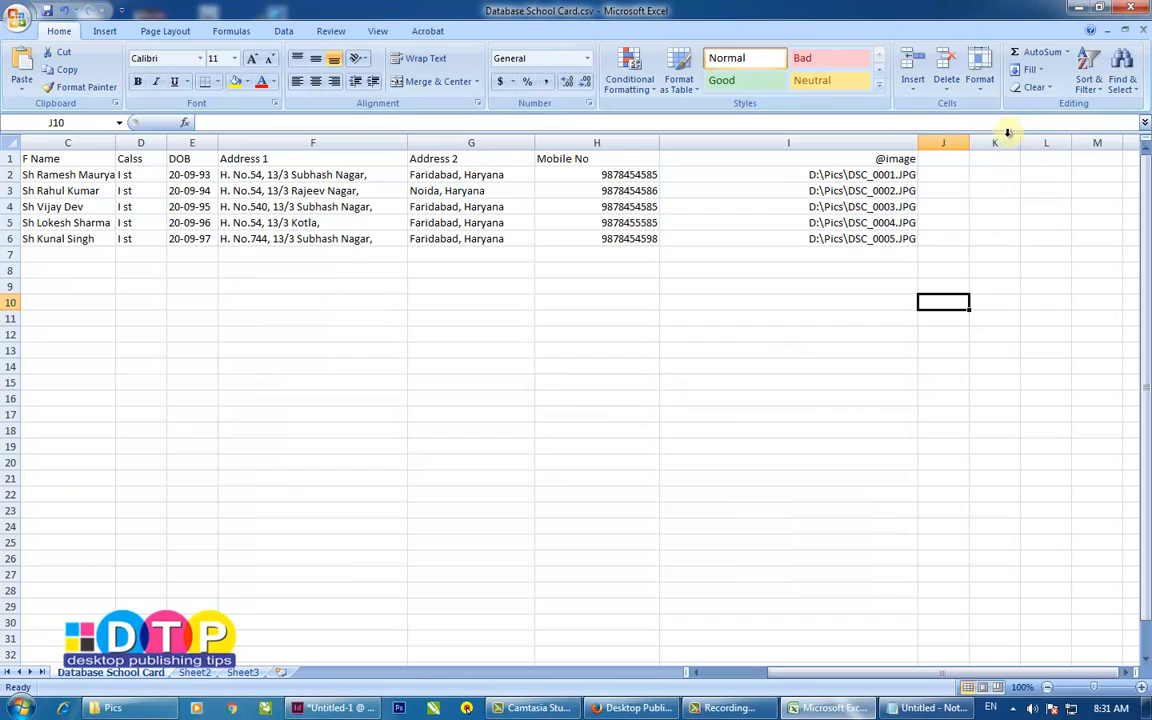
Step: Close Excel, saving the changes to Database School Card.csv on the desktop over the existing file
left_click(1134, 10)
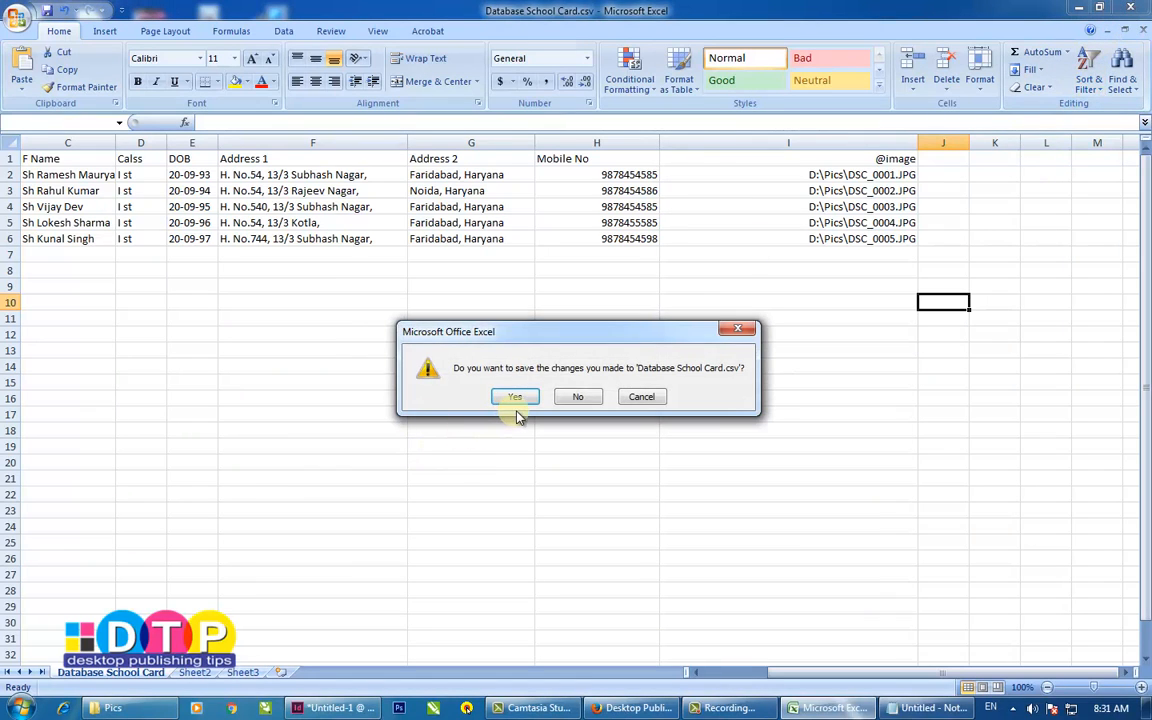
left_click(515, 400)
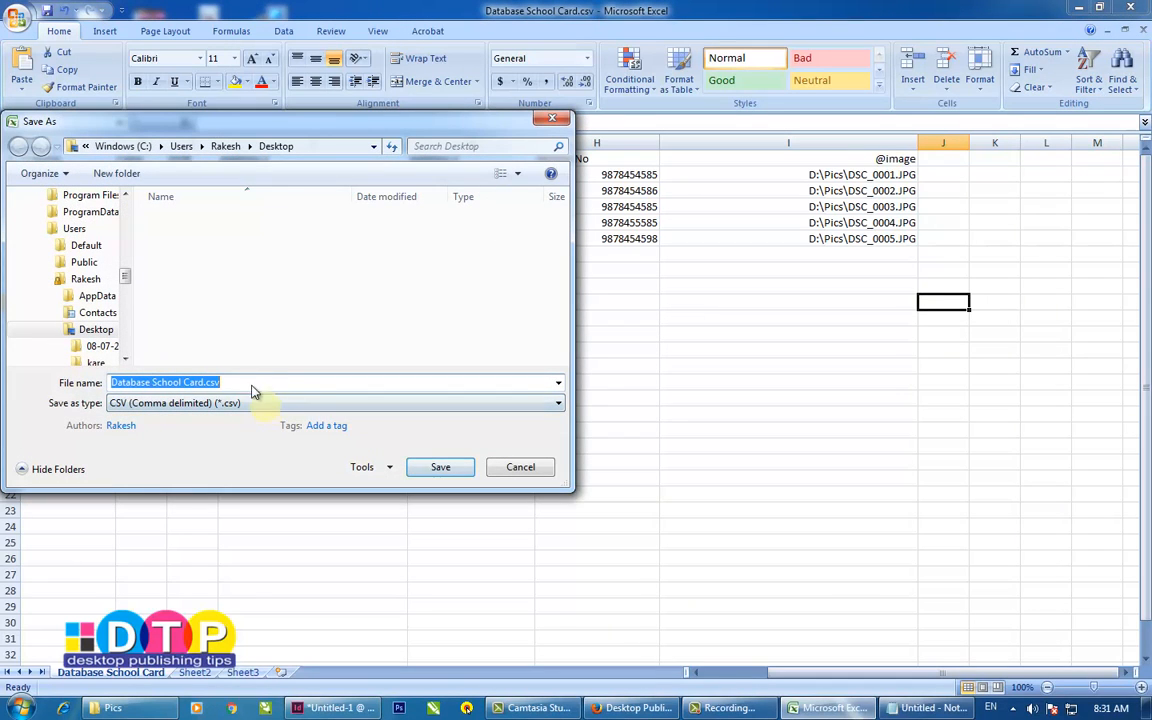
left_click(446, 467)
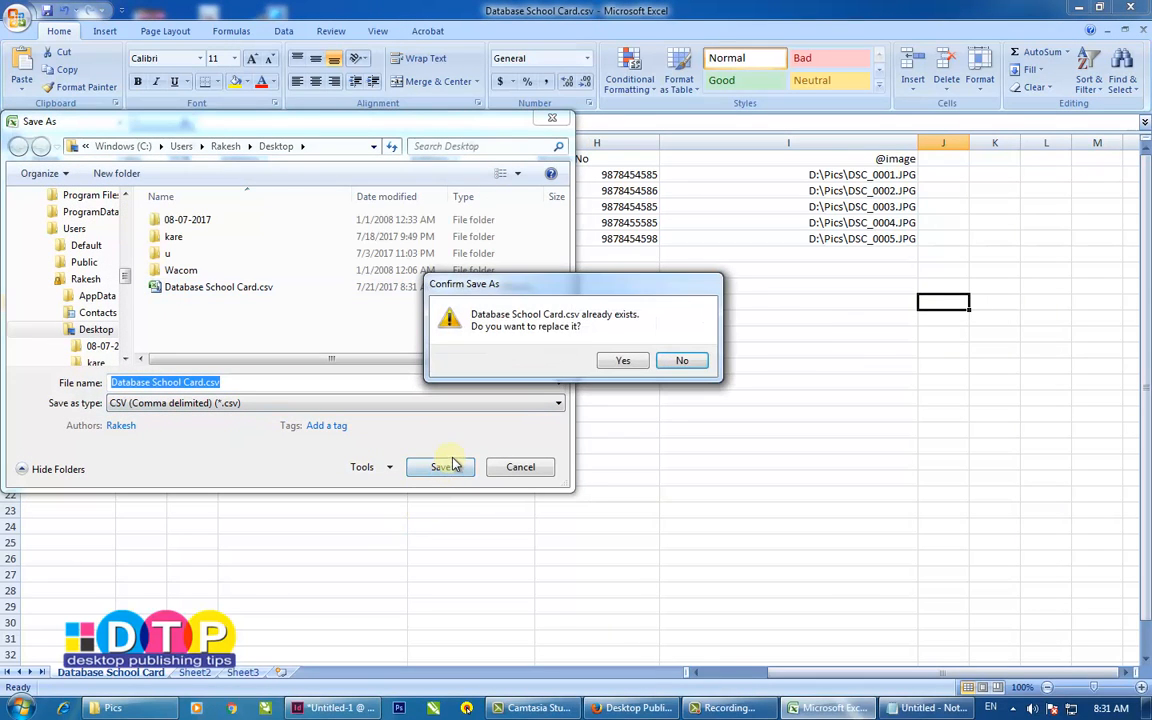
left_click(618, 362)
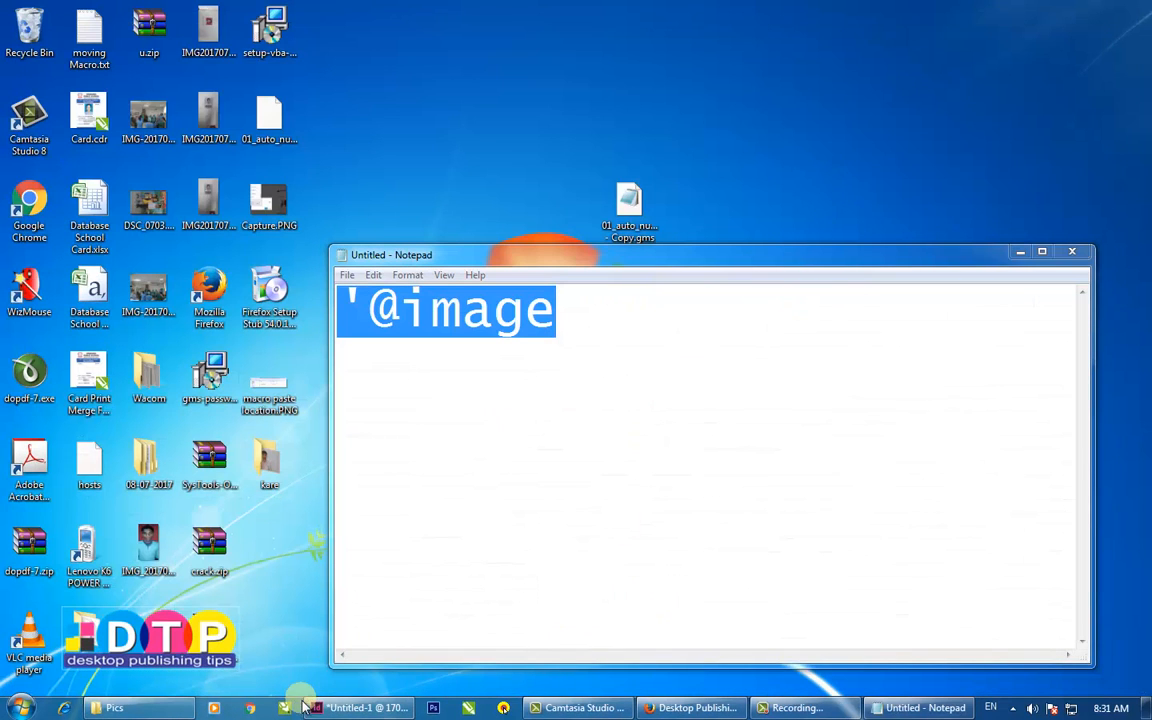
Step: Switch to InDesign and load Database School Card.csv from the desktop as the Data Merge data source
left_click(345, 710)
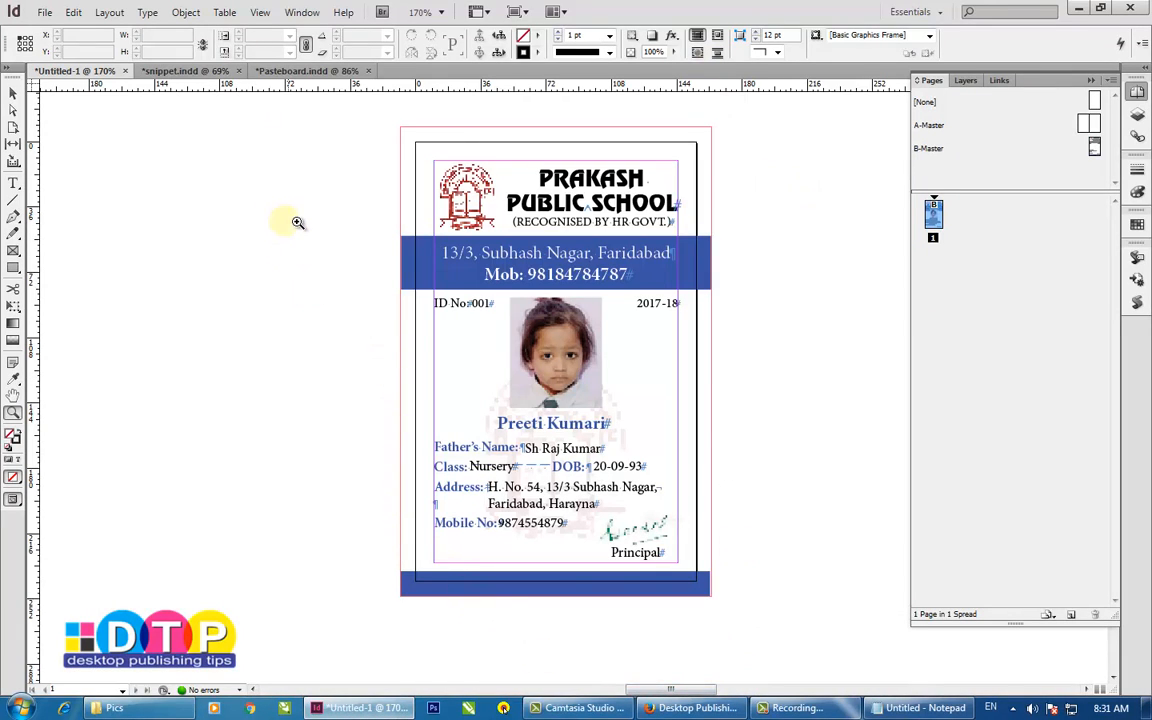
left_click(301, 12)
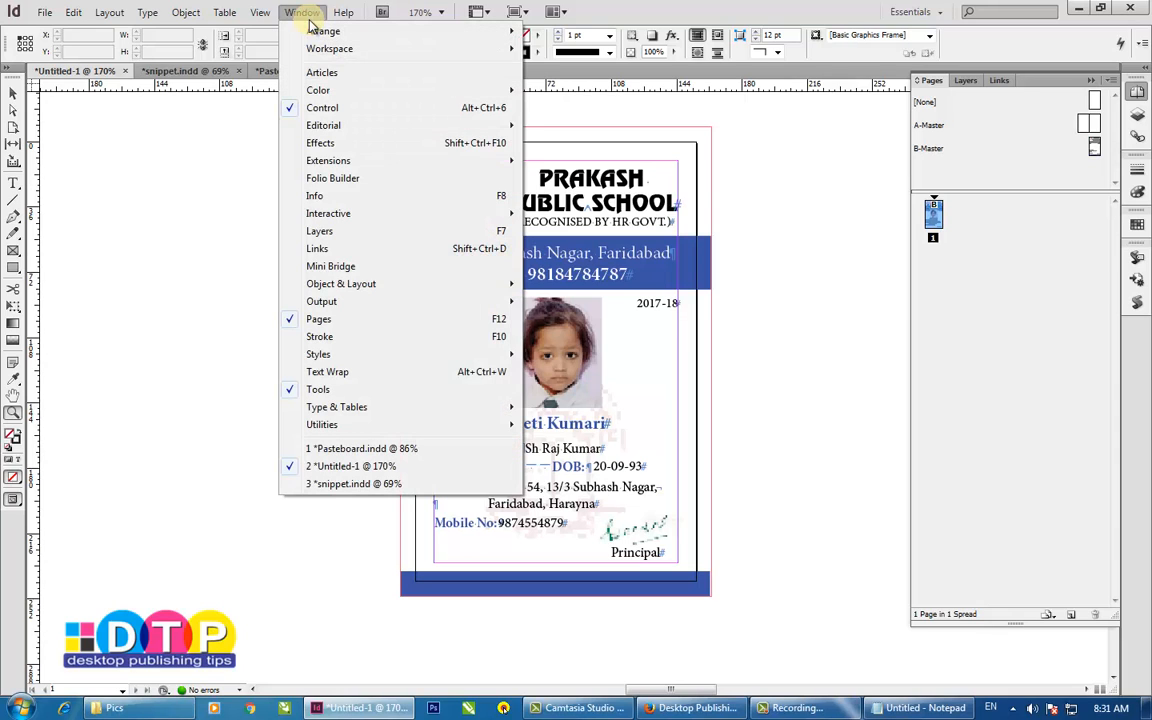
mouse_move(322, 424)
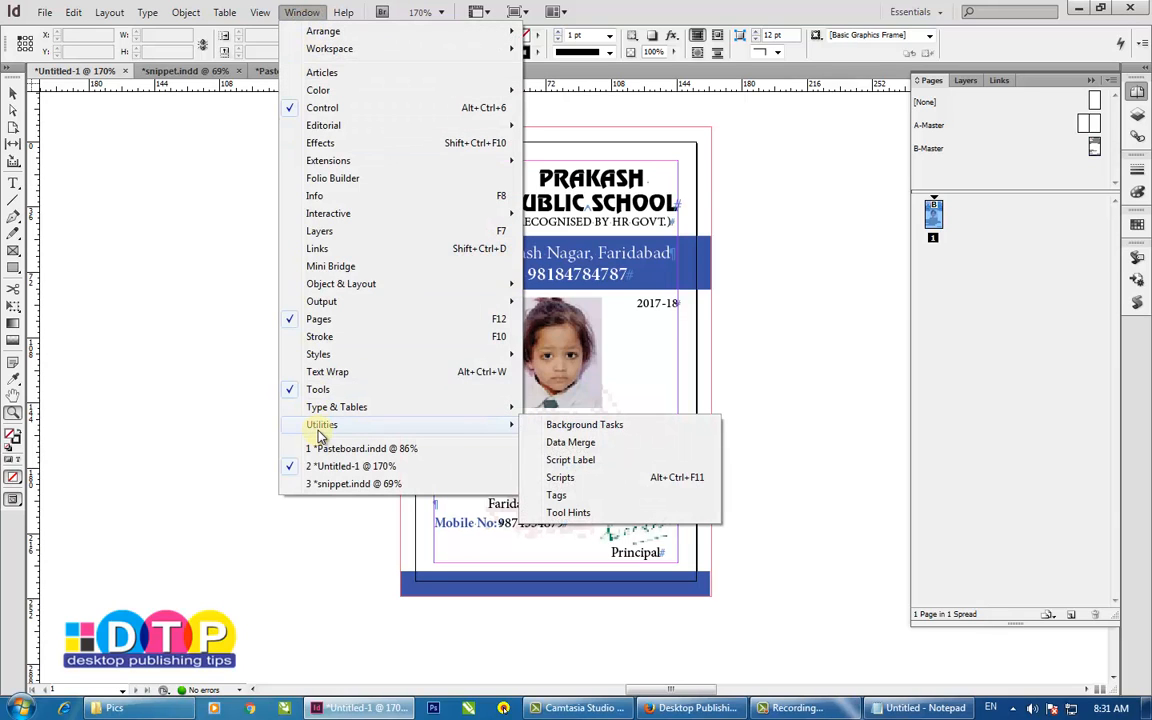
left_click(571, 443)
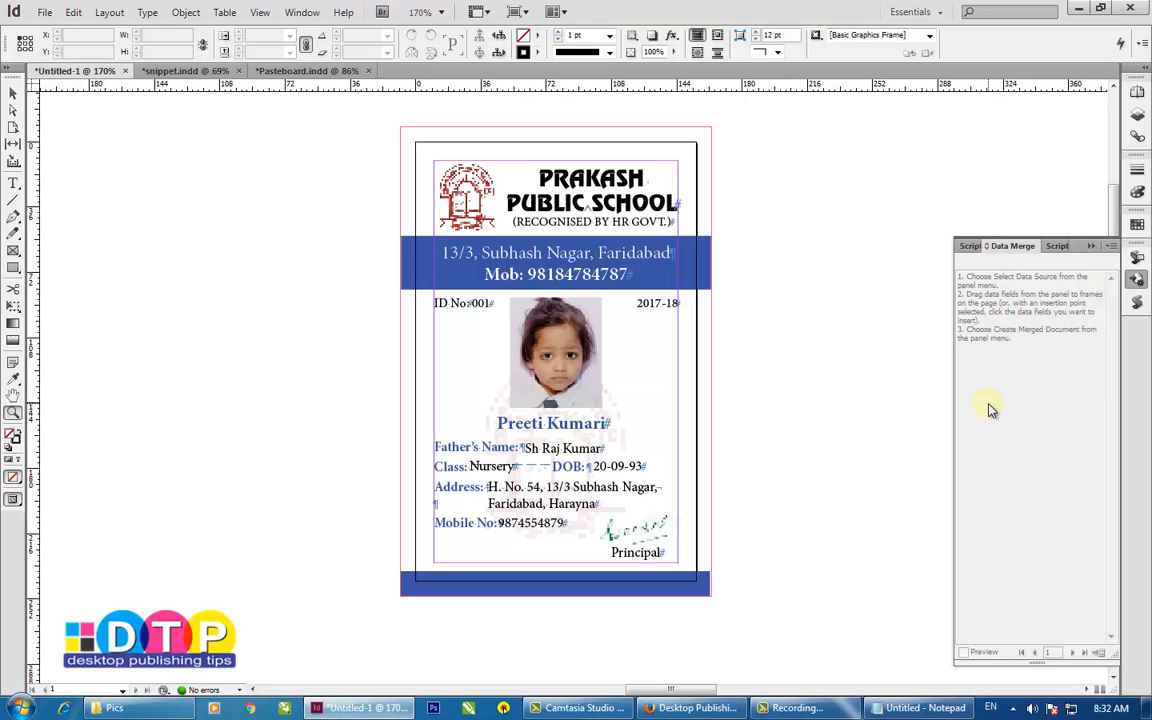
left_click(1111, 247)
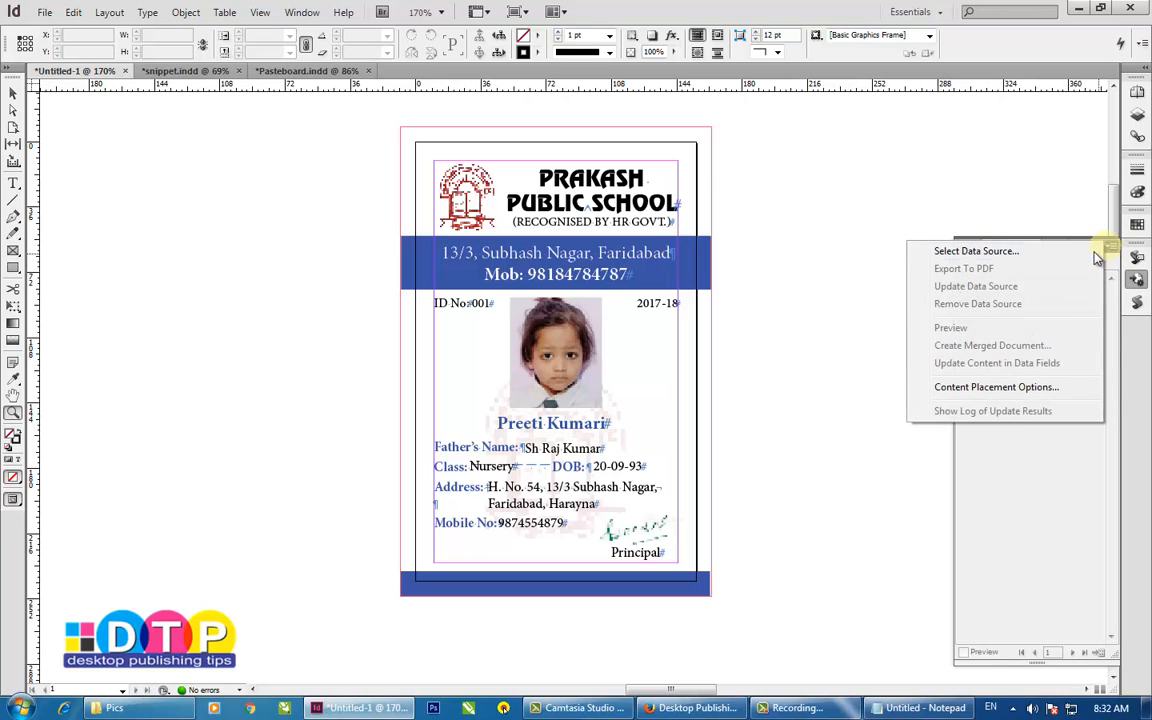
left_click(997, 255)
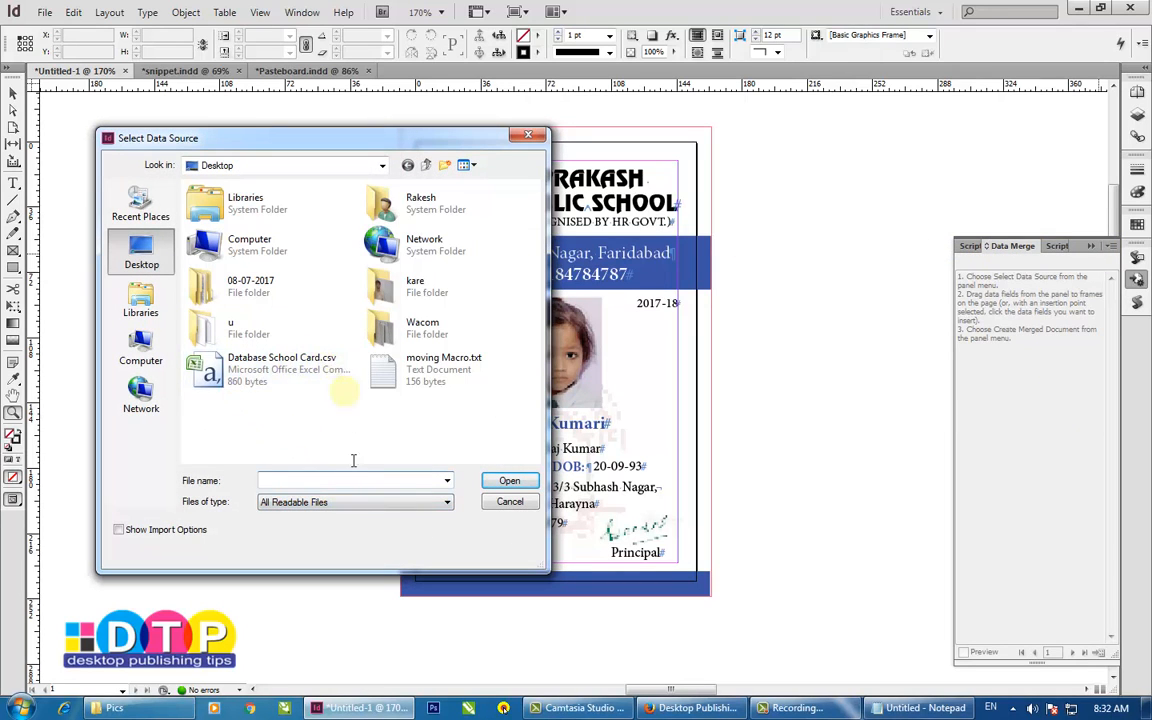
left_click(378, 504)
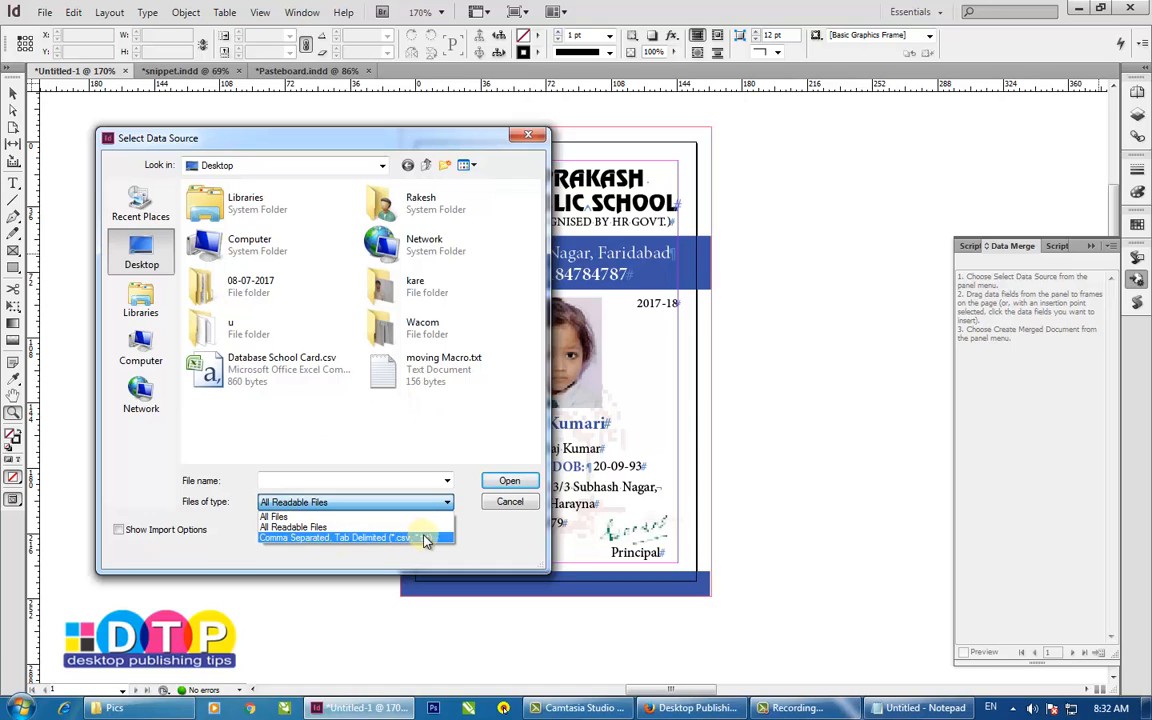
left_click(258, 392)
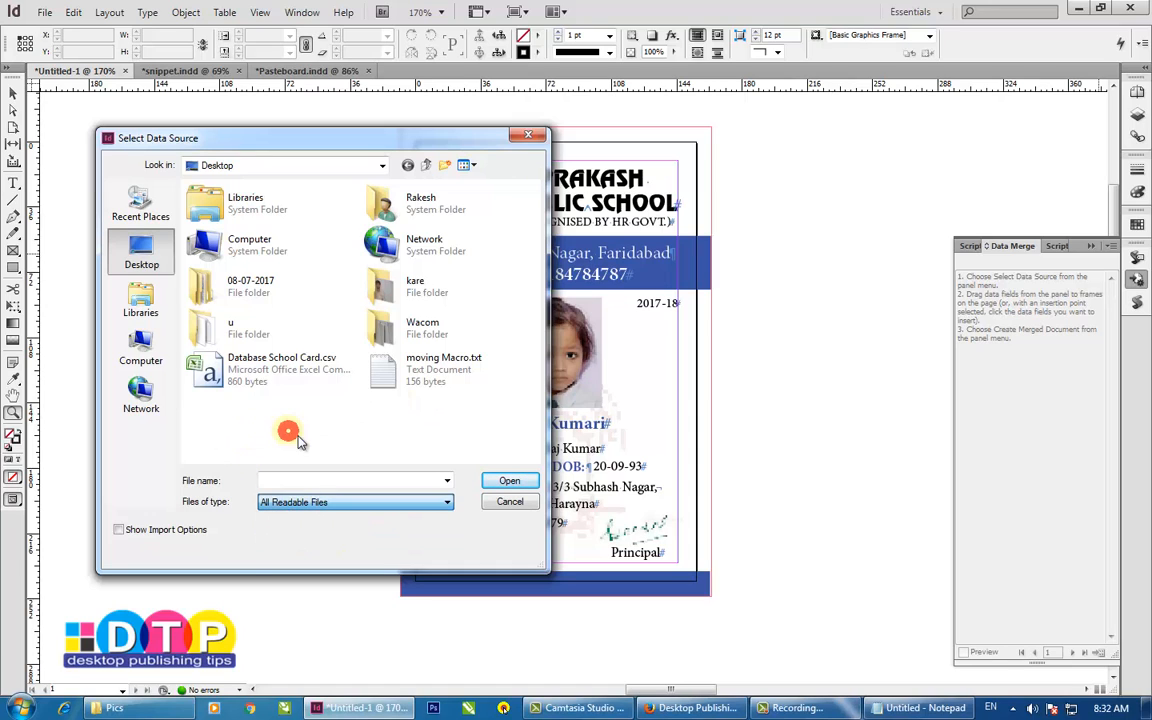
left_click(228, 373)
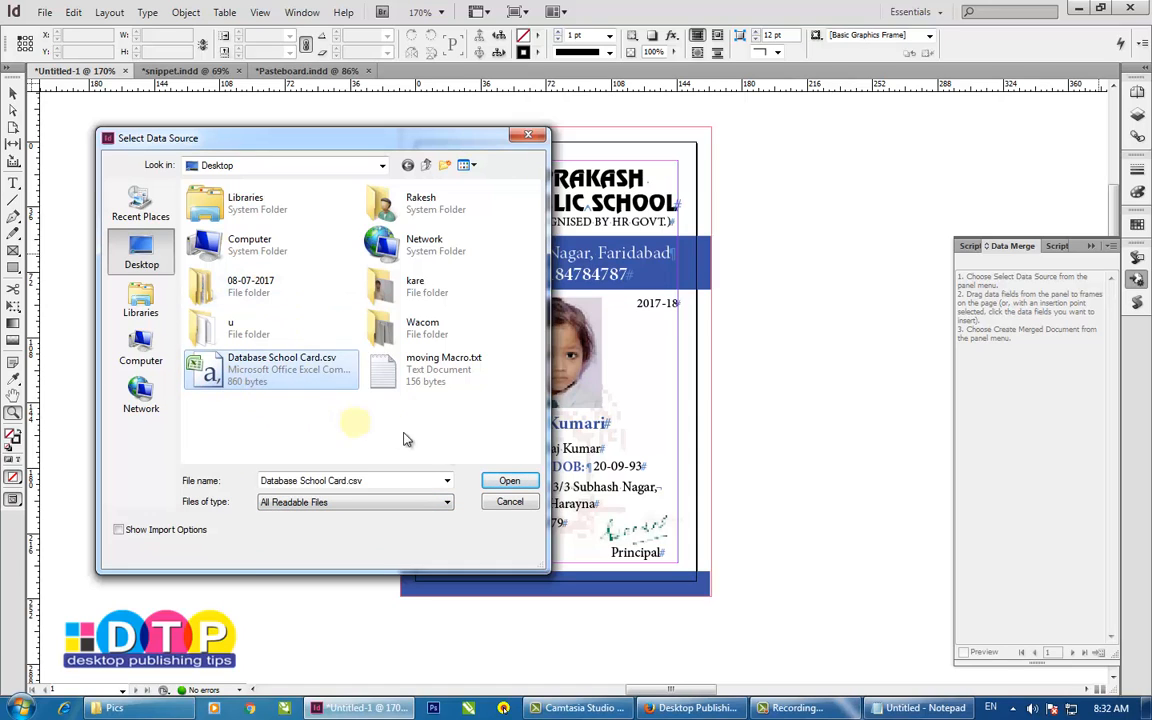
left_click(508, 481)
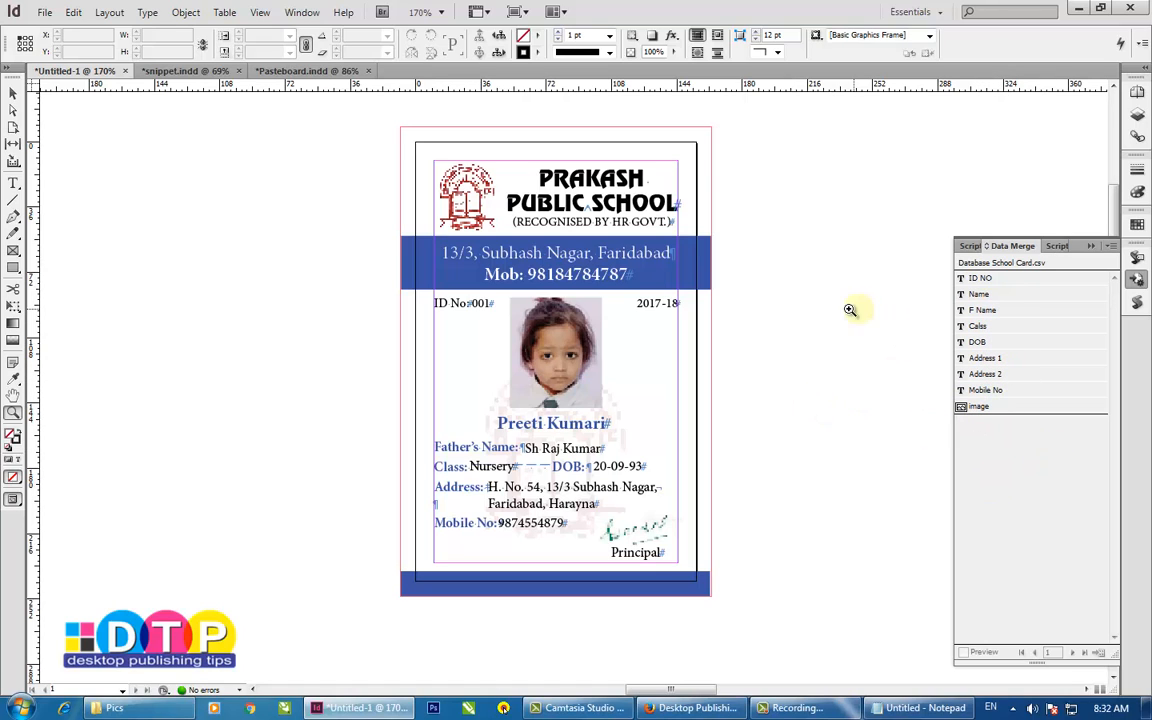
Step: Widen the text frame holding the ID number value to about 39 pt so it extends over the photo
left_click_drag(326, 170, 762, 578)
left_click_drag(285, 231, 922, 538)
left_click(11, 91)
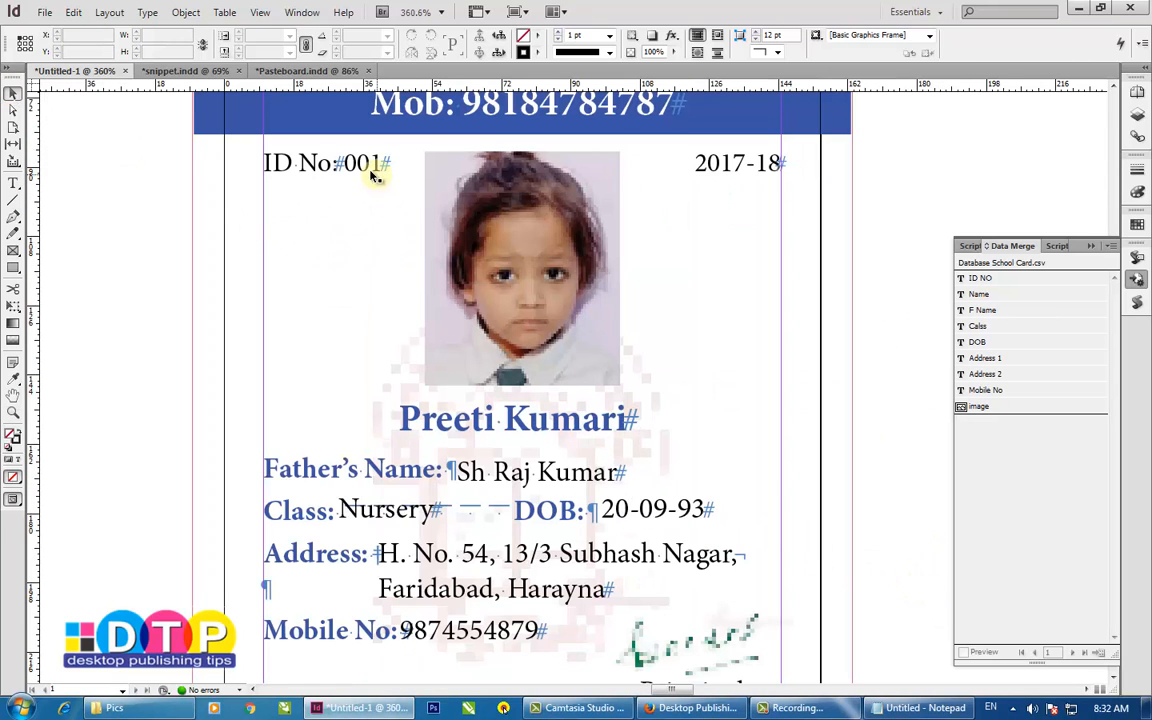
left_click_drag(372, 165, 458, 166)
key("ctrl+z")
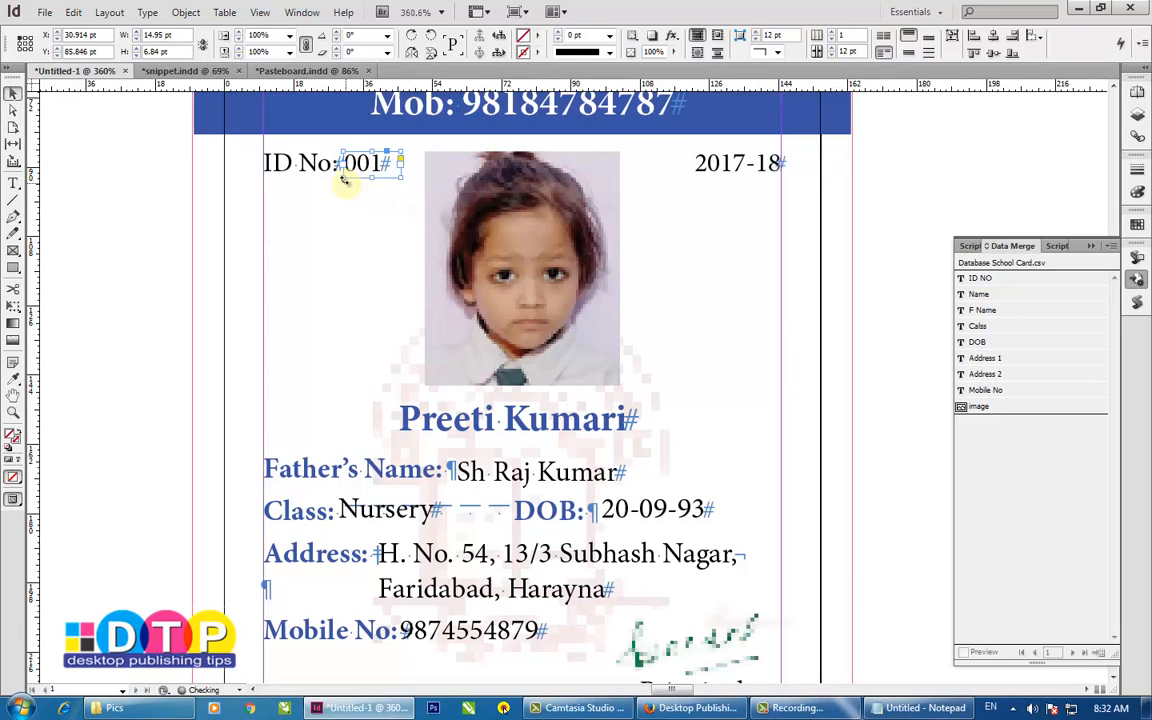
left_click(345, 213)
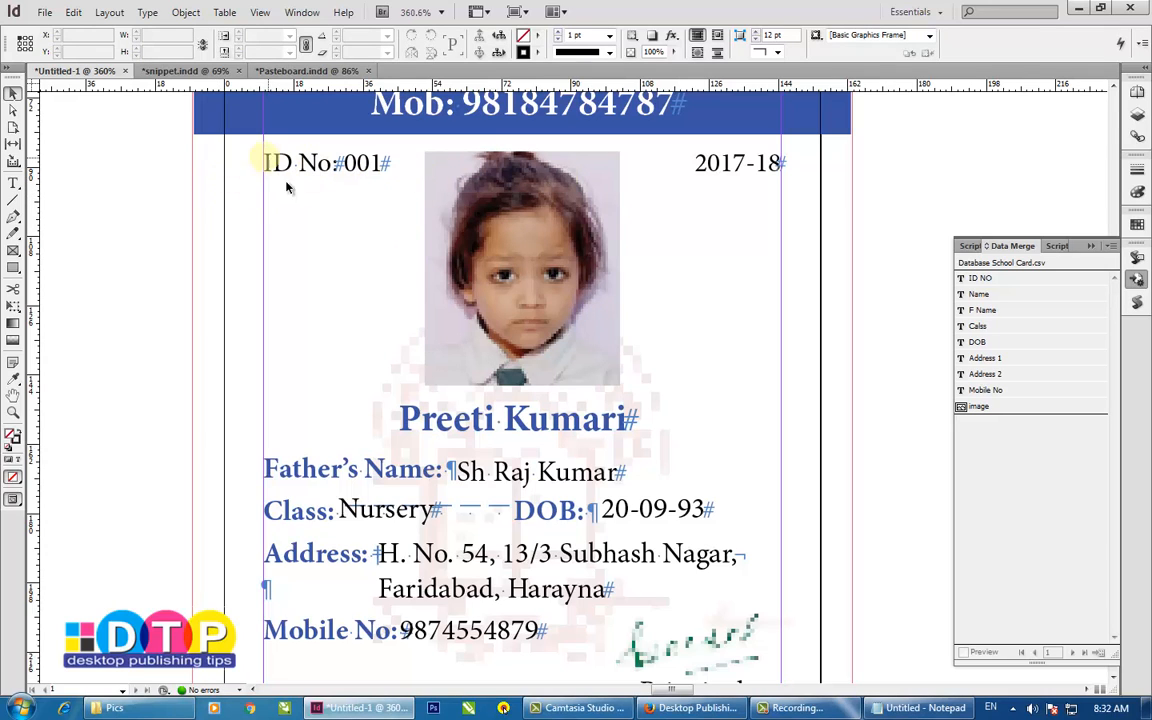
left_click(366, 163)
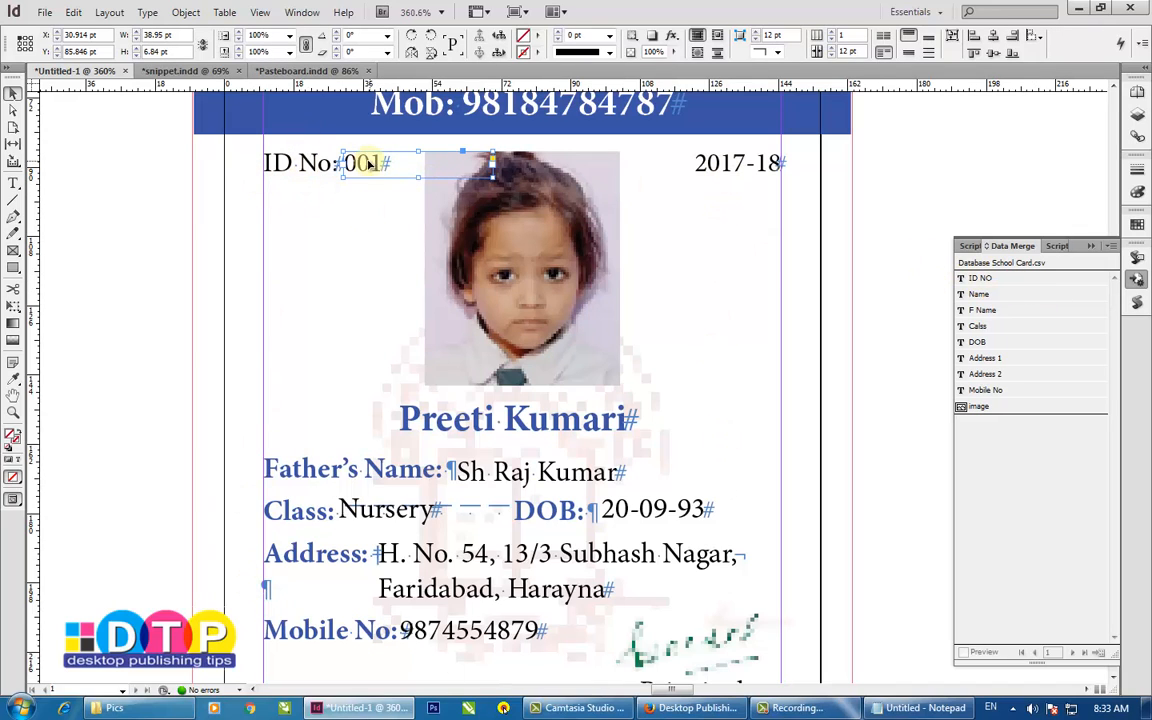
Step: Nudge the father's name value frame slightly left and up, and widen it to about 86 pt
left_click(522, 478)
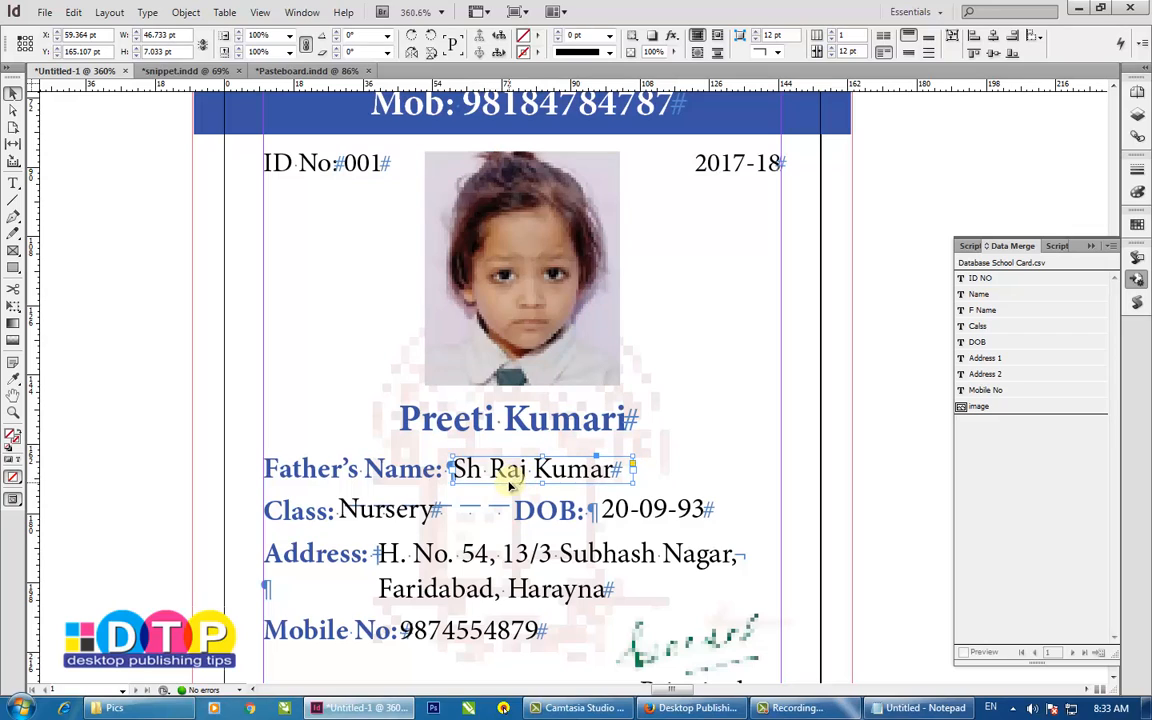
key("Left")
key("Up")
left_click_drag(632, 470, 785, 468)
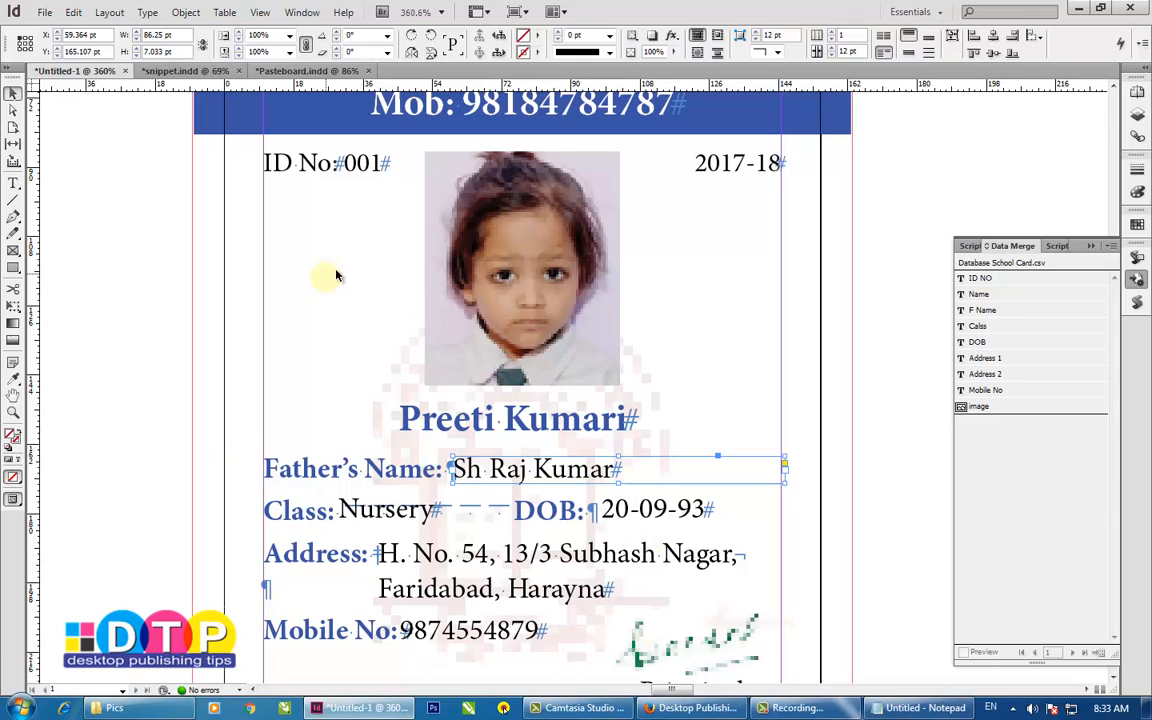
Step: Move the student's name frame under the photo to about X 10.08 pt, Y 149.13 pt, fitting it between the margins
left_click(610, 436)
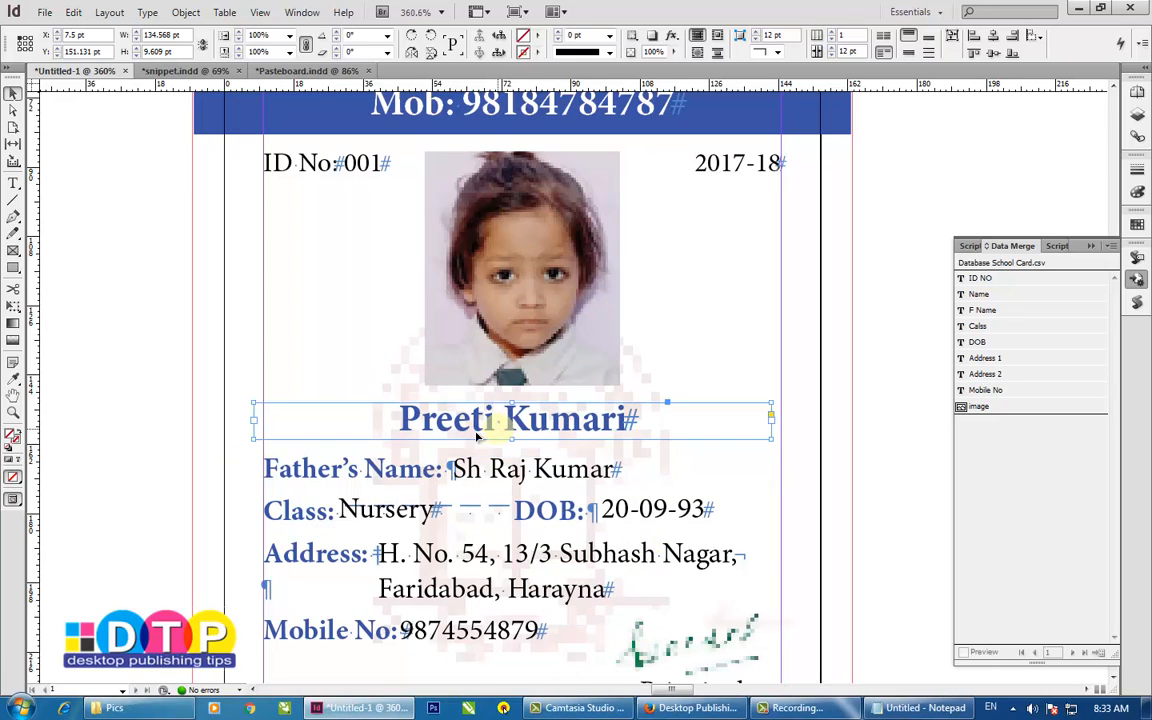
left_click_drag(455, 428, 466, 428)
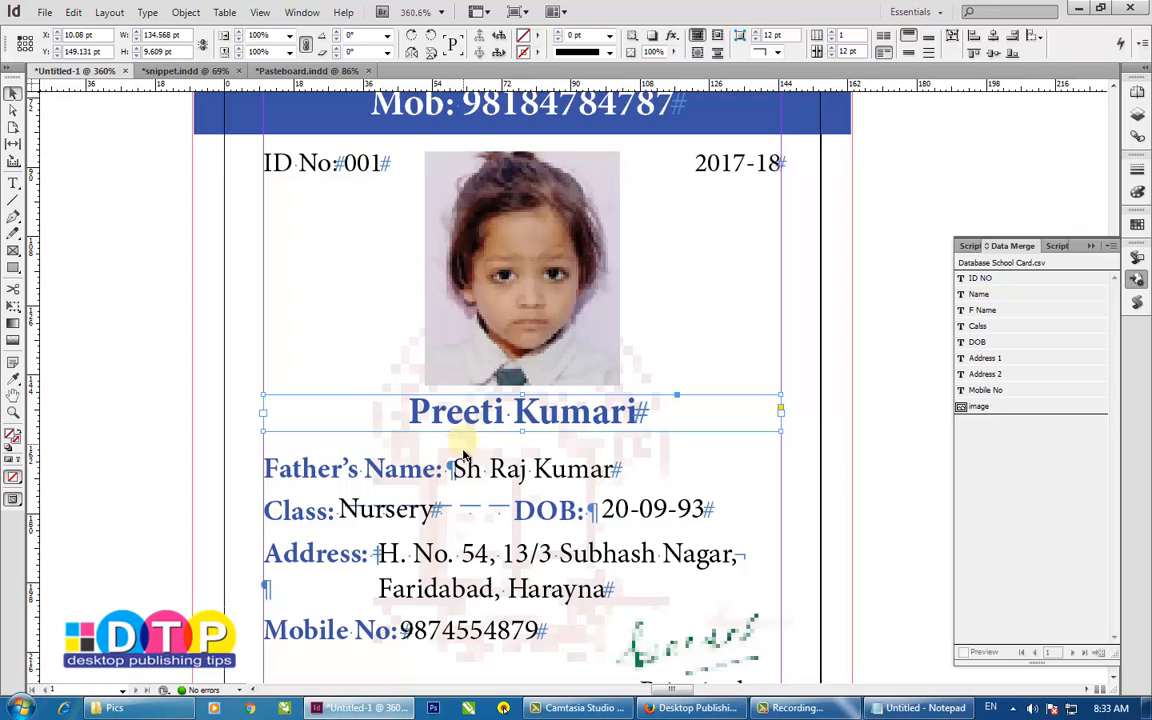
Step: Replace the sample ID number on the card with the ID NO data field
left_click(371, 166)
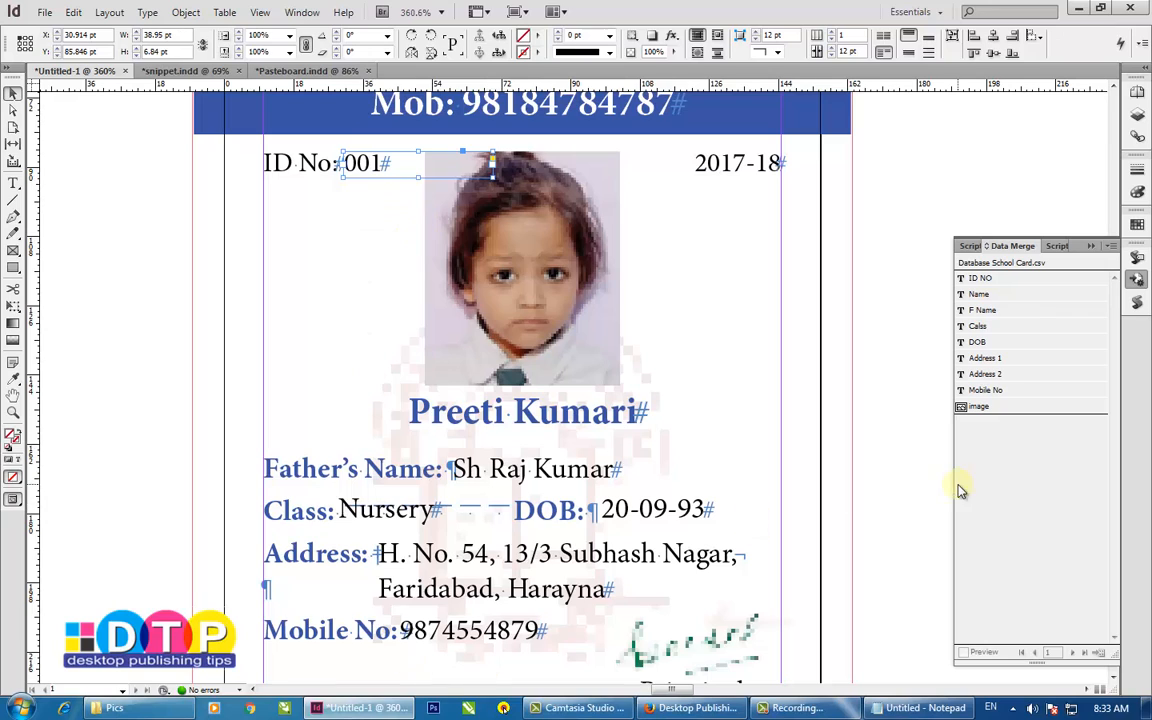
double_click(389, 168)
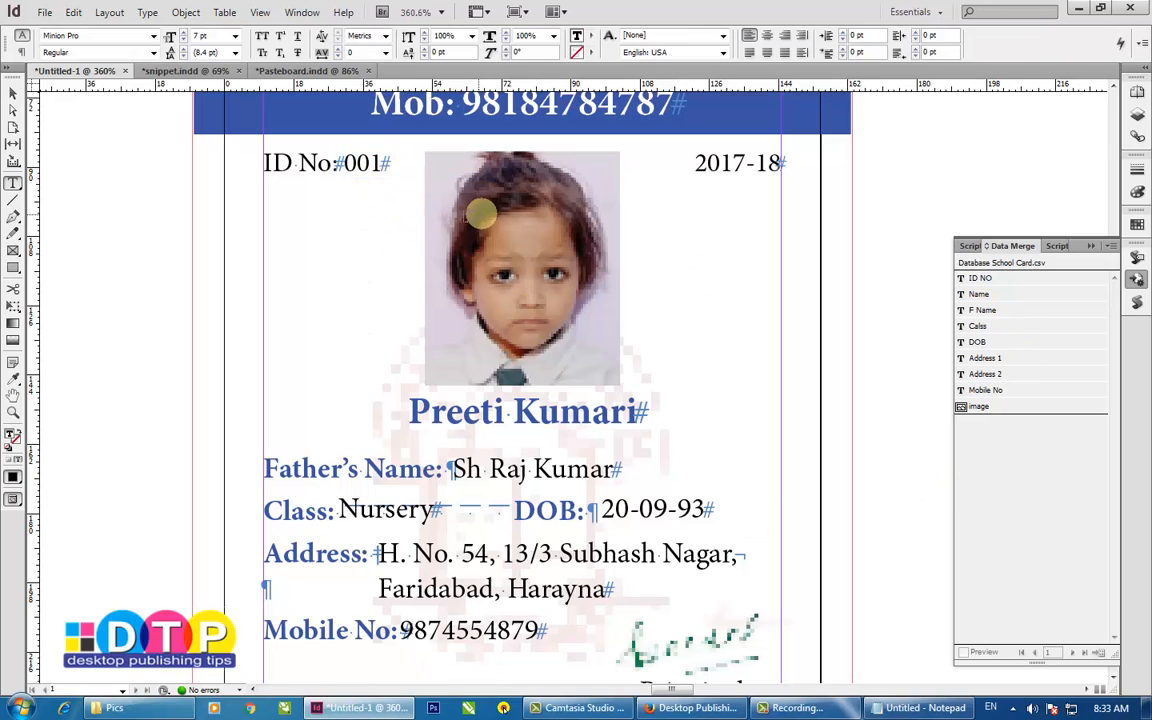
key("ctrl+a")
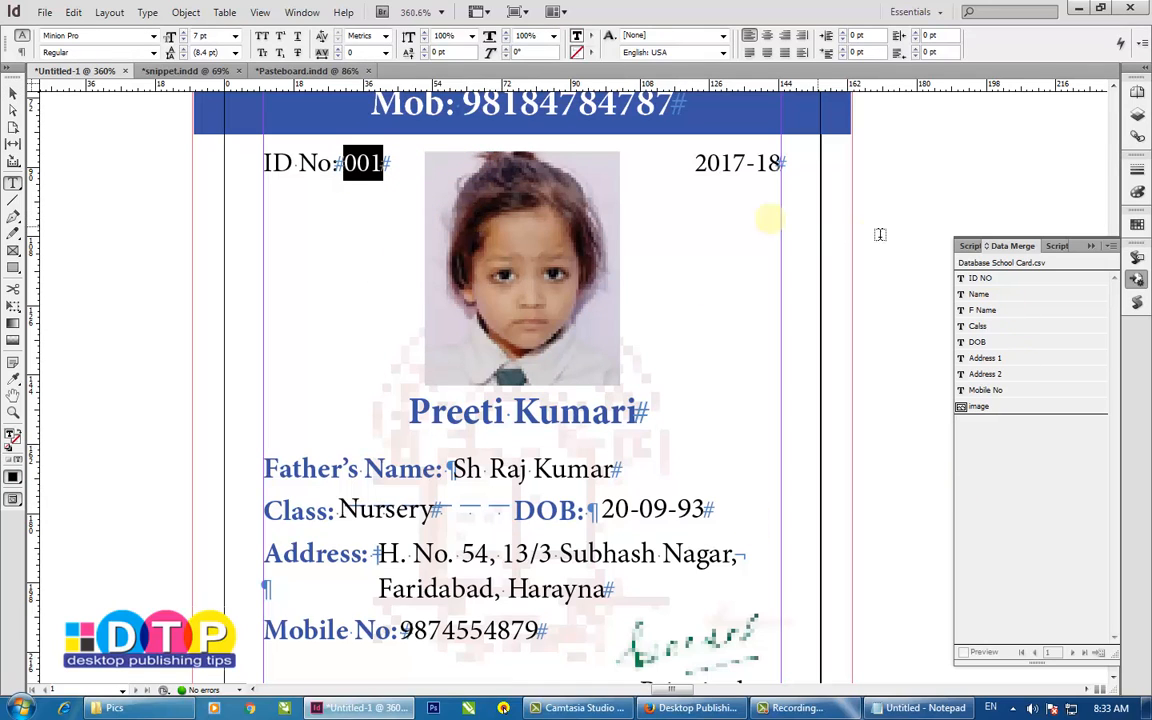
left_click(985, 280)
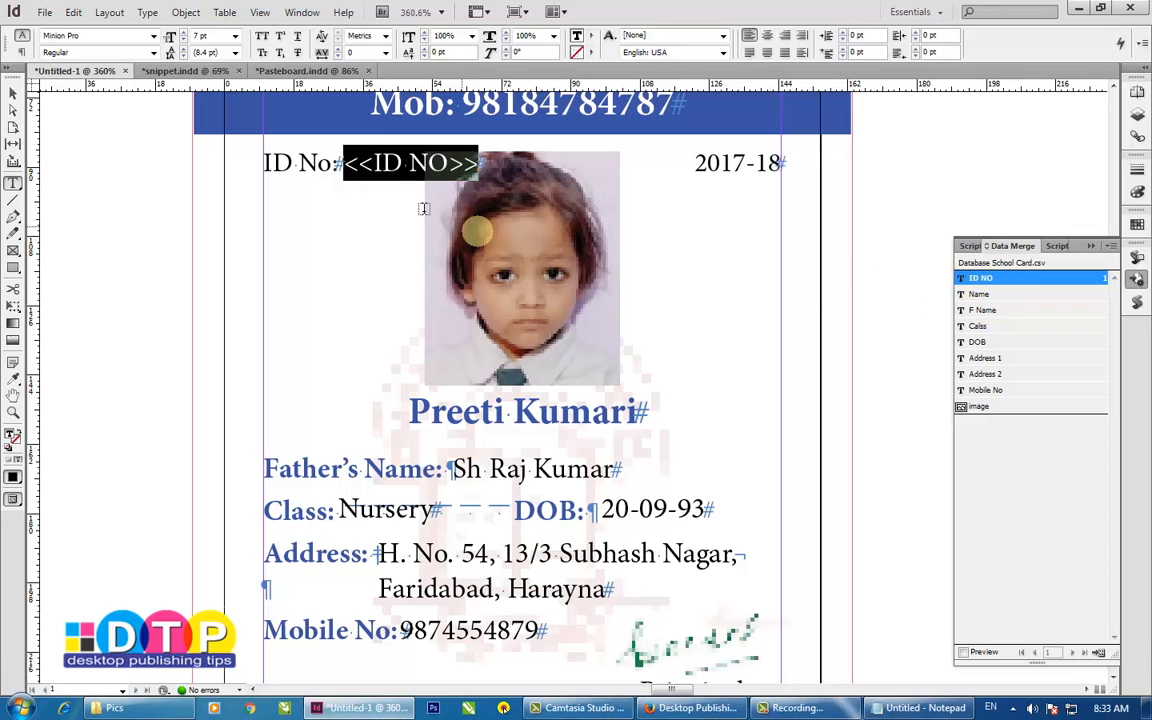
Step: Replace the sample student name with the Name data field and the sample father's name with the F Name field
left_click(560, 411)
triple_click(655, 405)
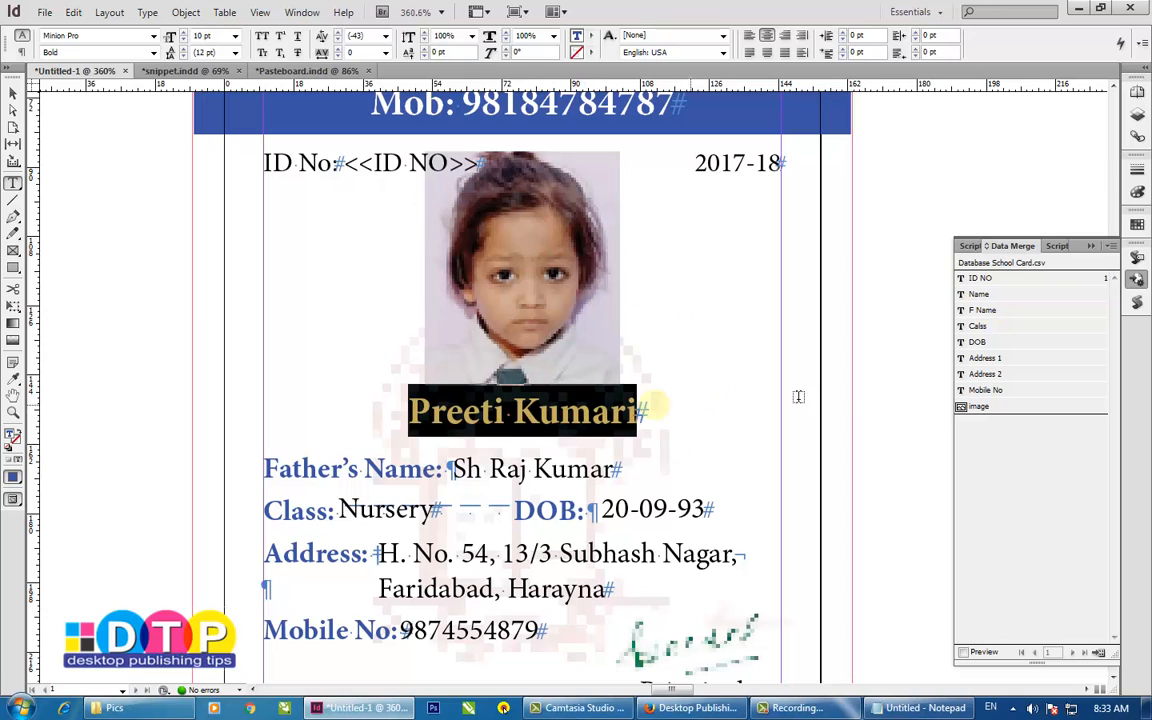
left_click(980, 295)
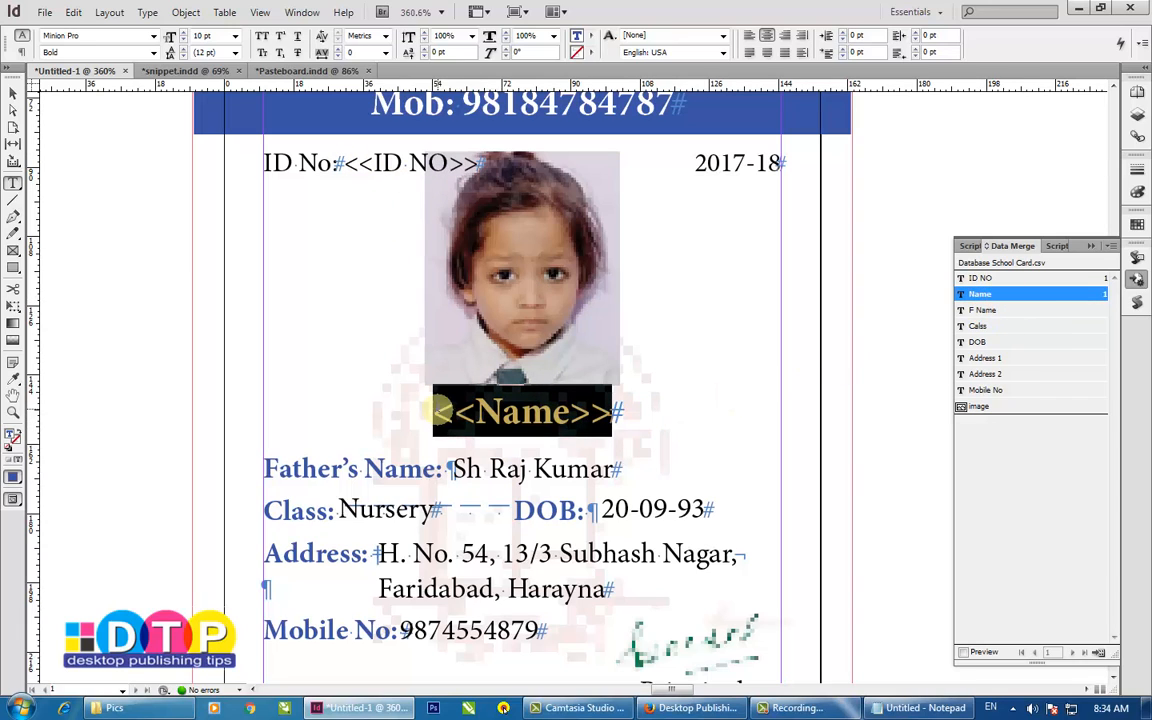
left_click(566, 470)
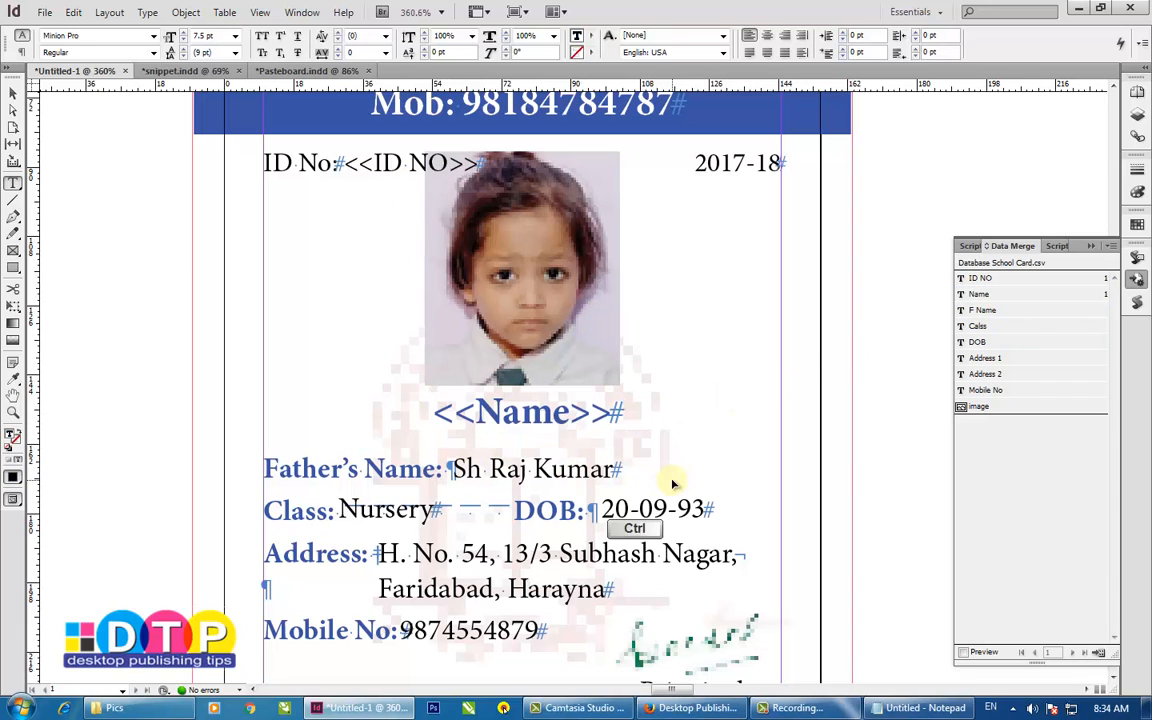
key("ctrl+a")
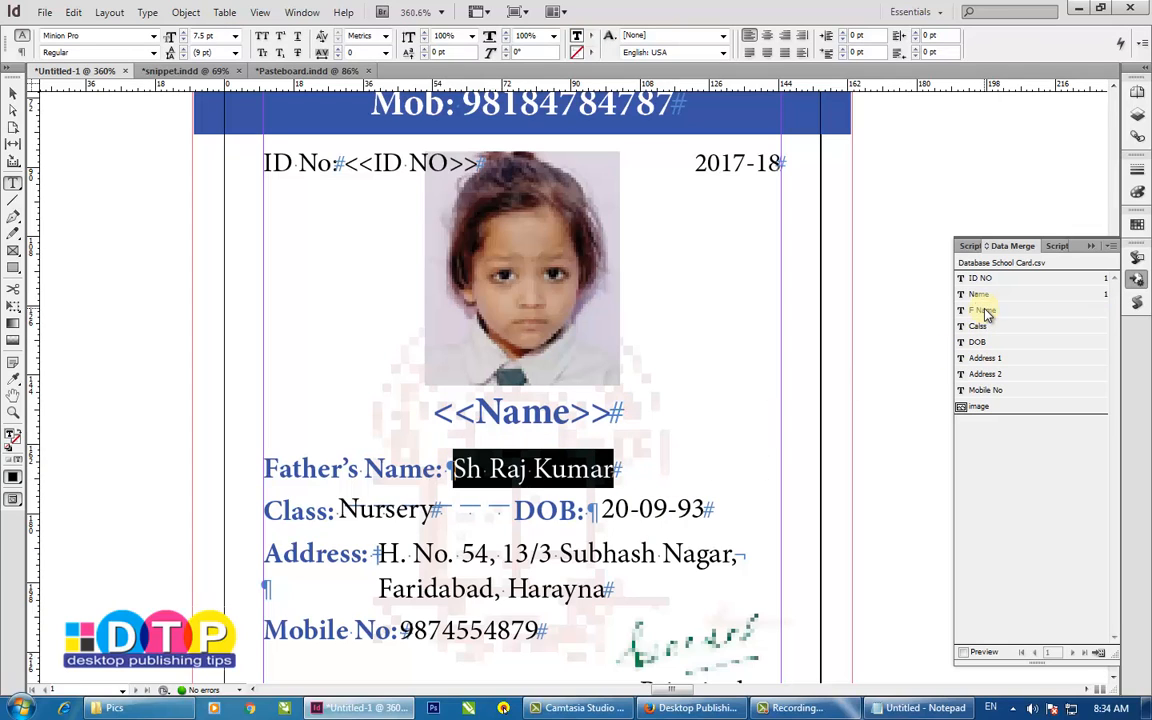
left_click(984, 311)
Step: Replace the sample class with the Calss data field and the sample date of birth with the DOB field
left_click(380, 510)
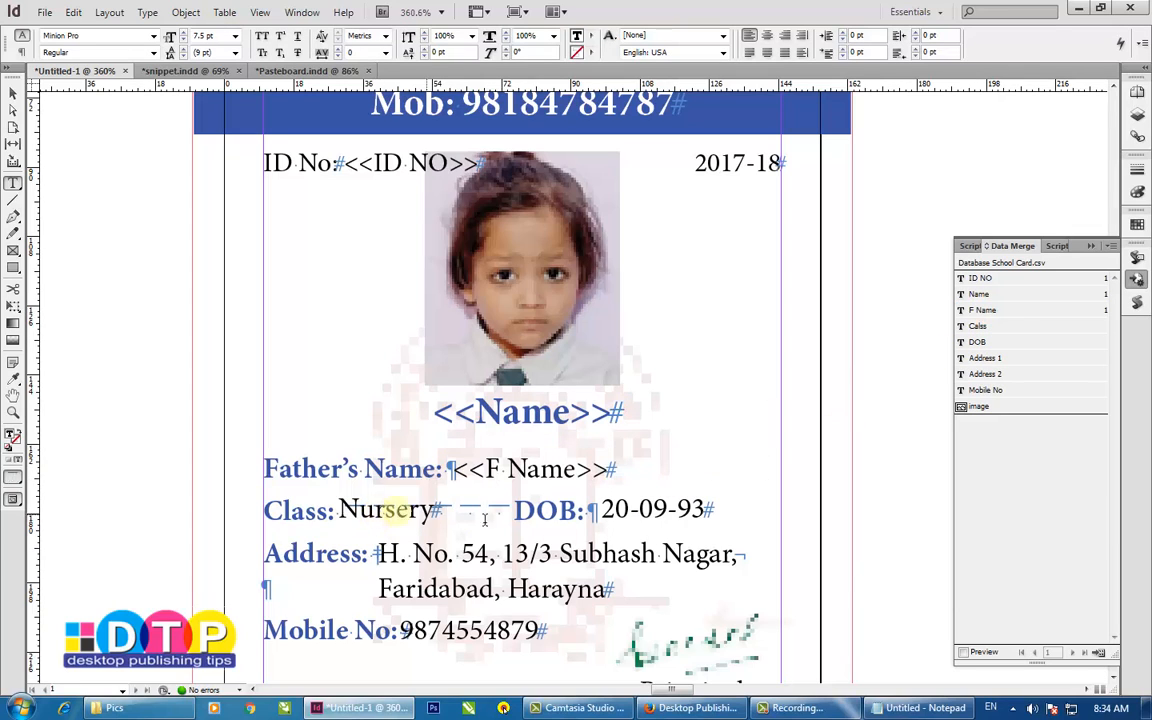
key("ctrl+a")
left_click(979, 327)
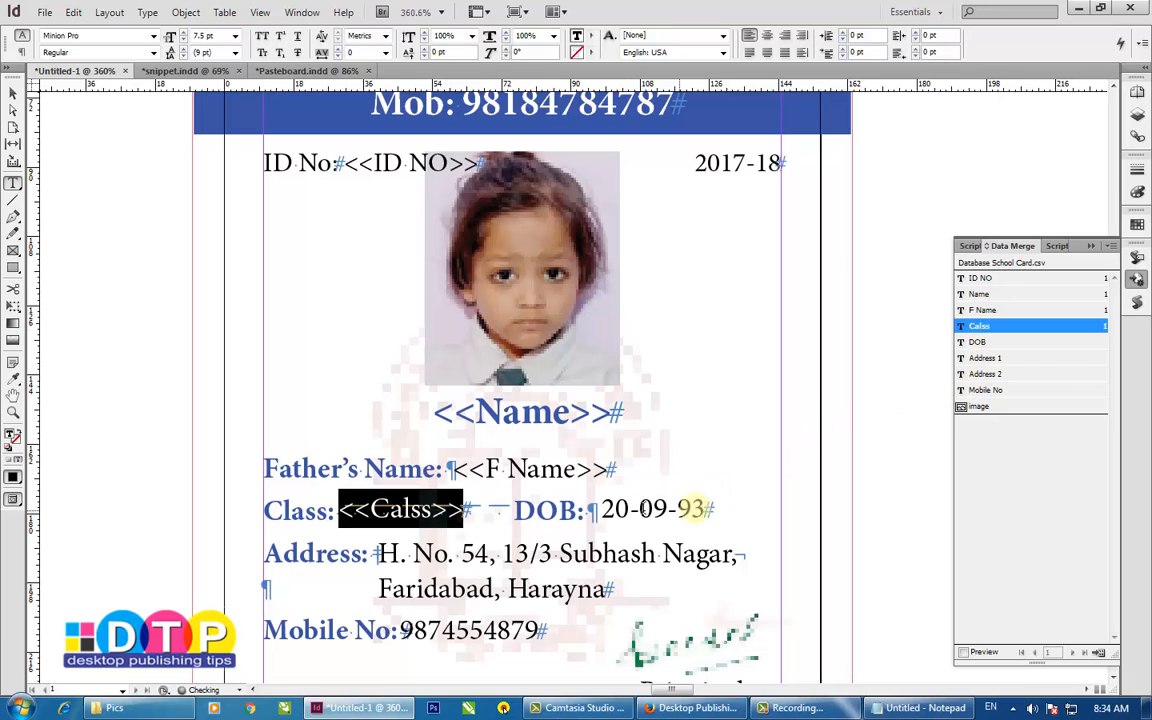
left_click(652, 508)
key("ctrl+a")
left_click(972, 343)
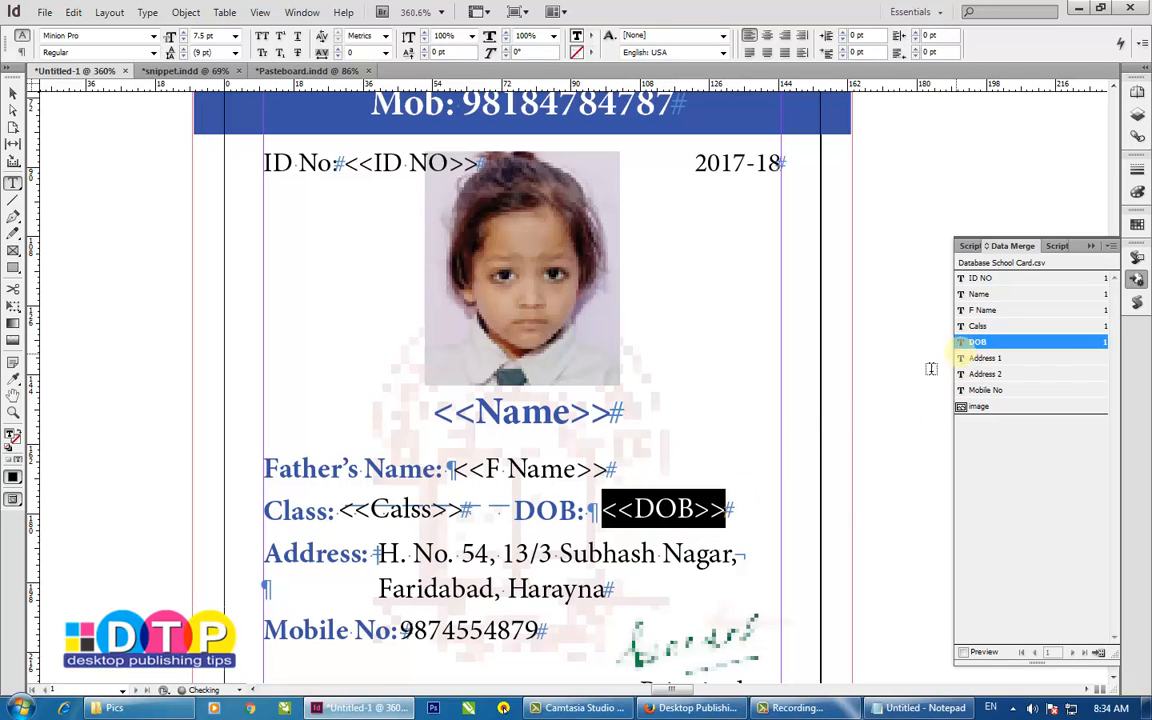
Step: Replace the whole two-line sample address with the Address 1 data field
left_click(494, 560)
key("ctrl+a")
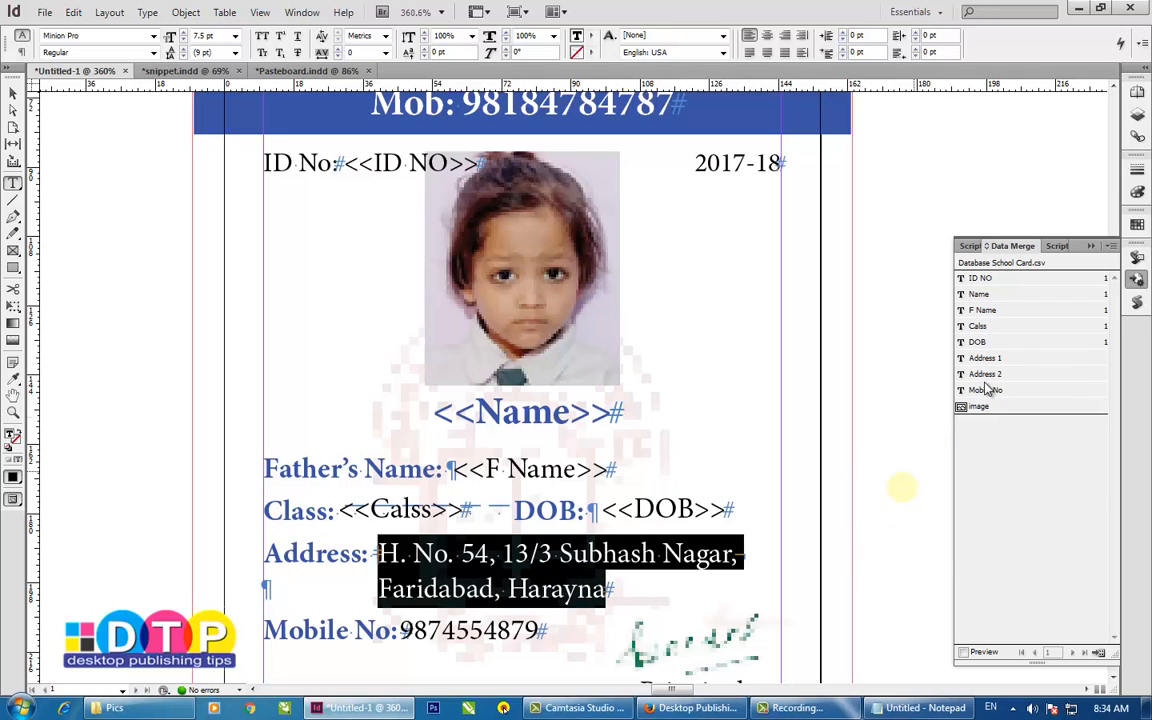
left_click(553, 553)
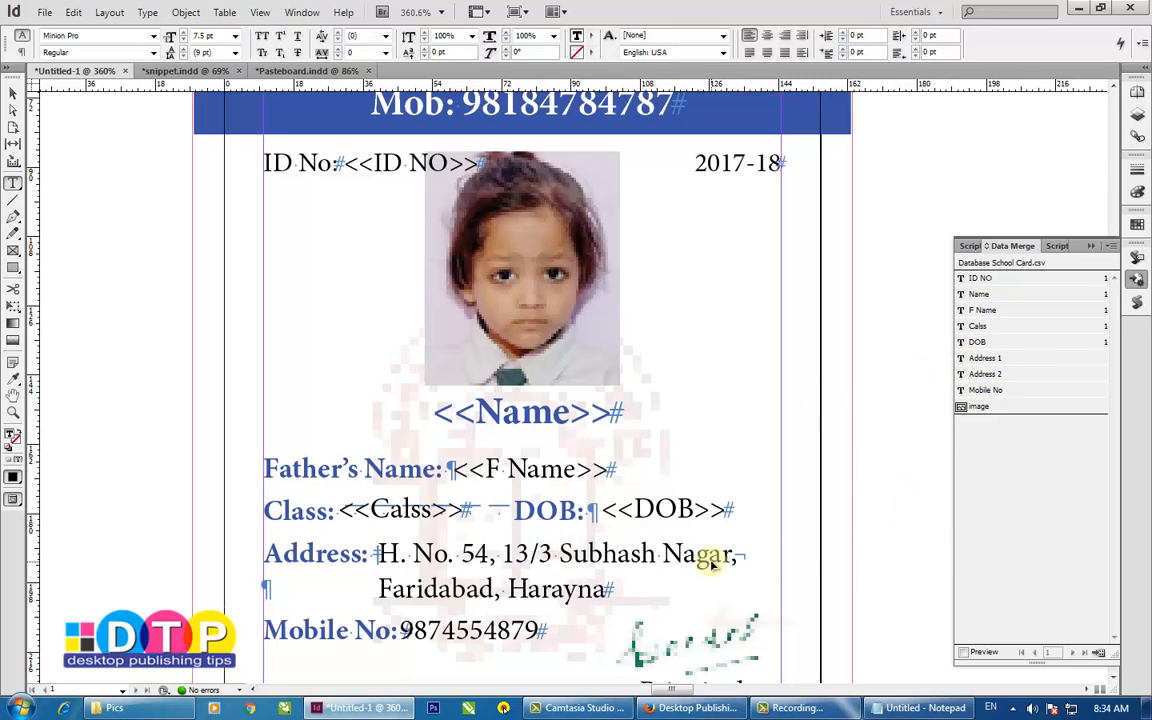
key("ctrl+a")
left_click(988, 358)
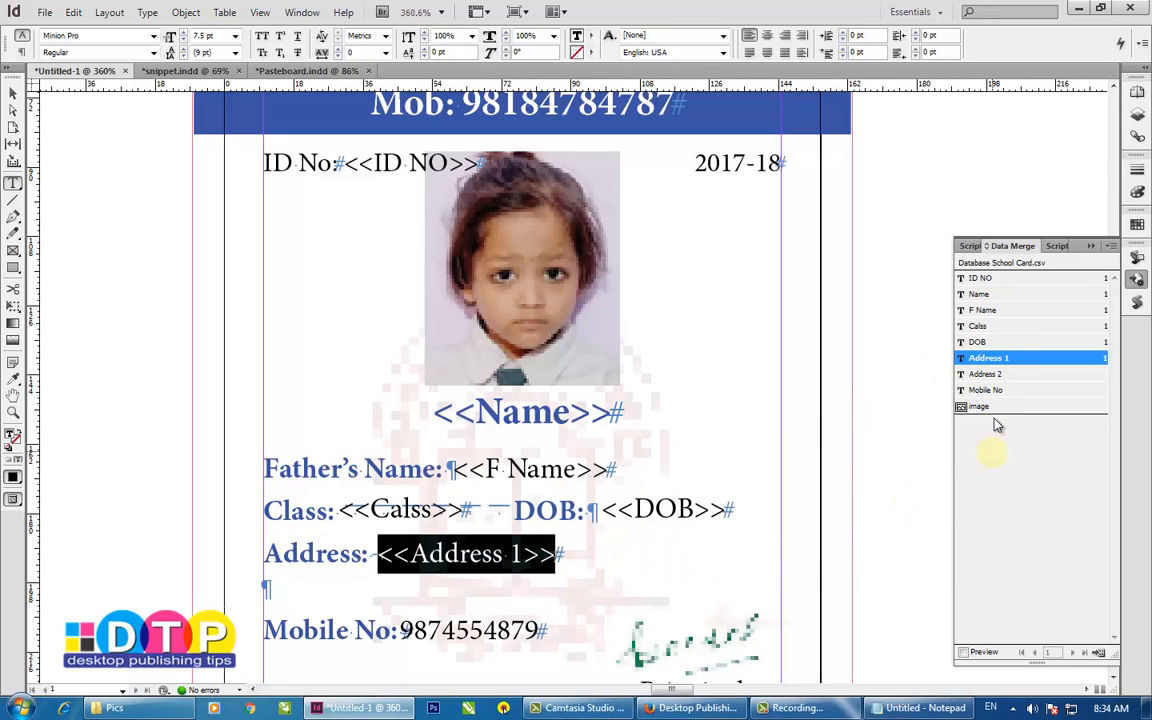
Step: Insert the Address 2 data field directly after the Address 1 field, keeping both in the address frame
left_click(988, 374)
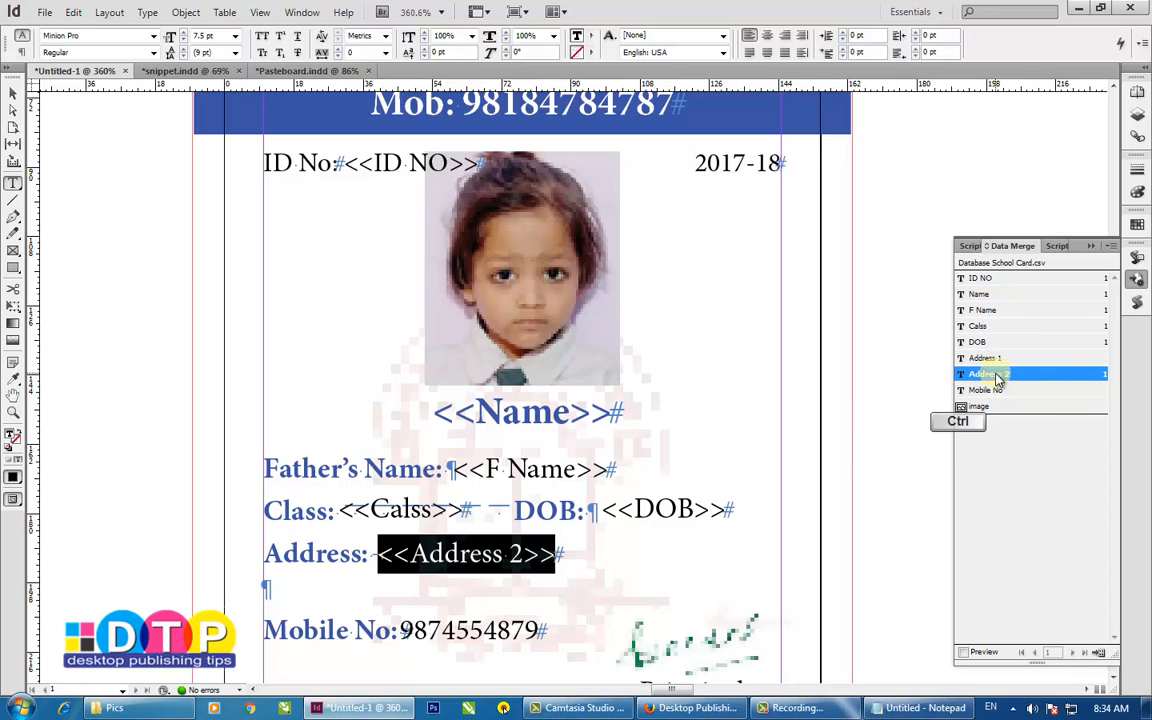
key("ctrl+z")
left_click(643, 553)
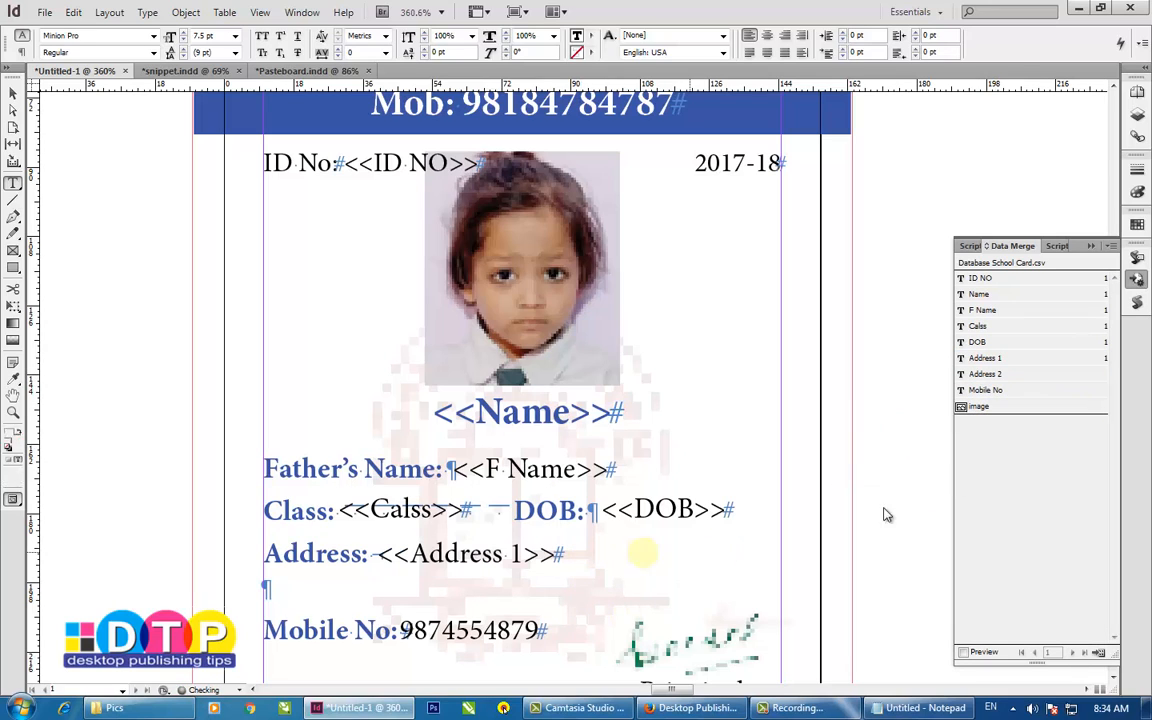
left_click(985, 374)
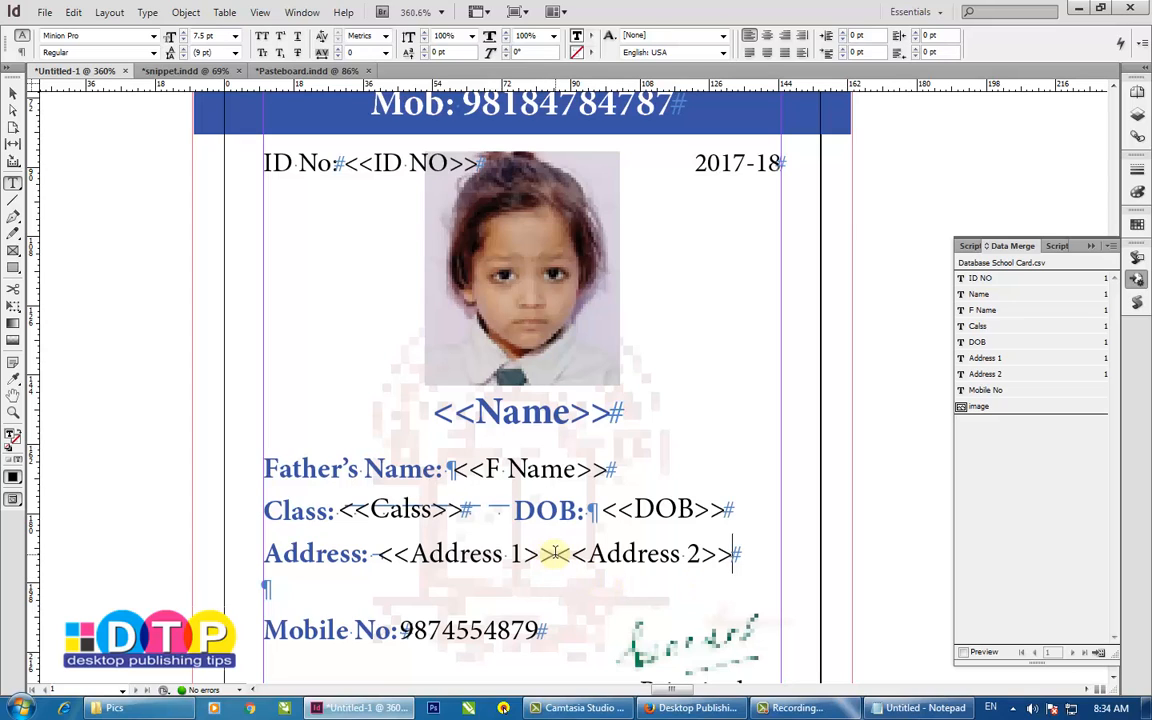
Step: Insert two spaces between the Address 1 and Address 2 data fields on the address line
left_click(626, 562)
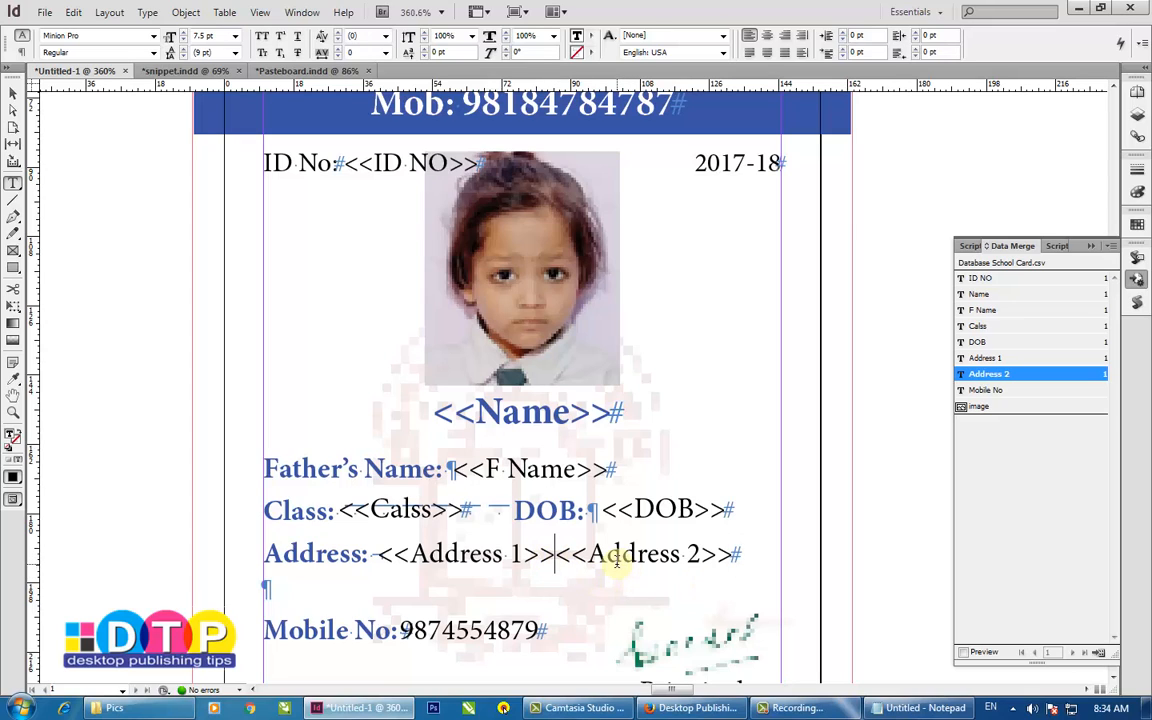
left_click(558, 555)
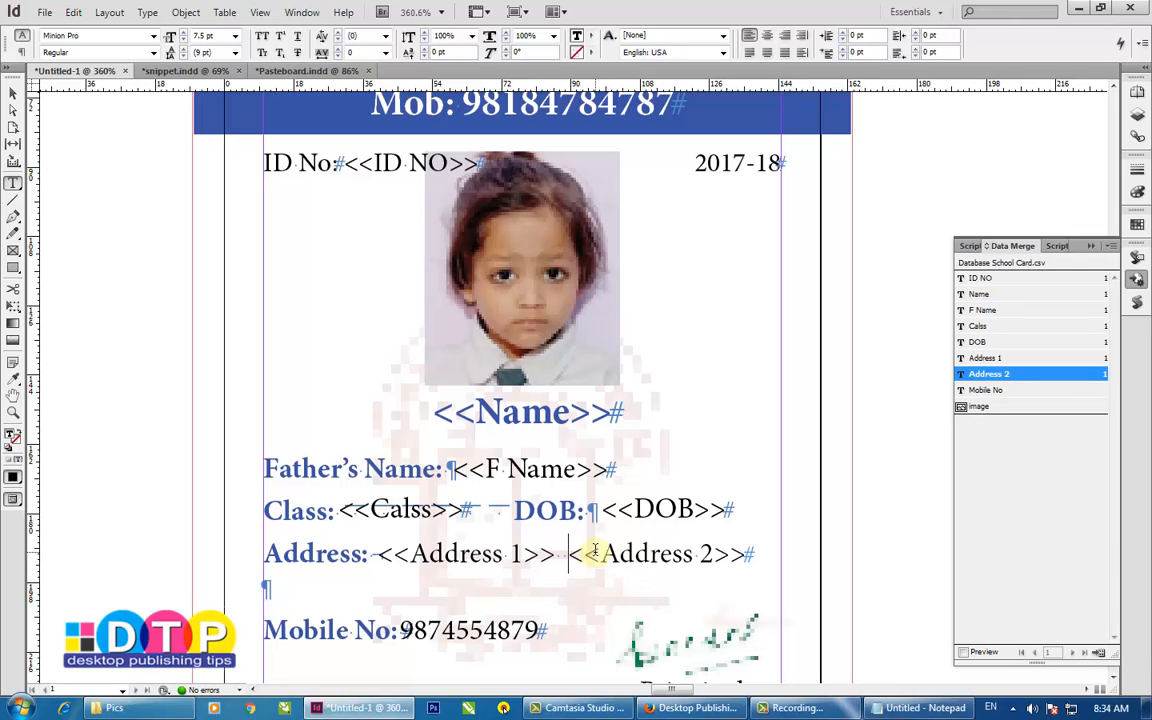
left_click_drag(567, 553, 556, 555)
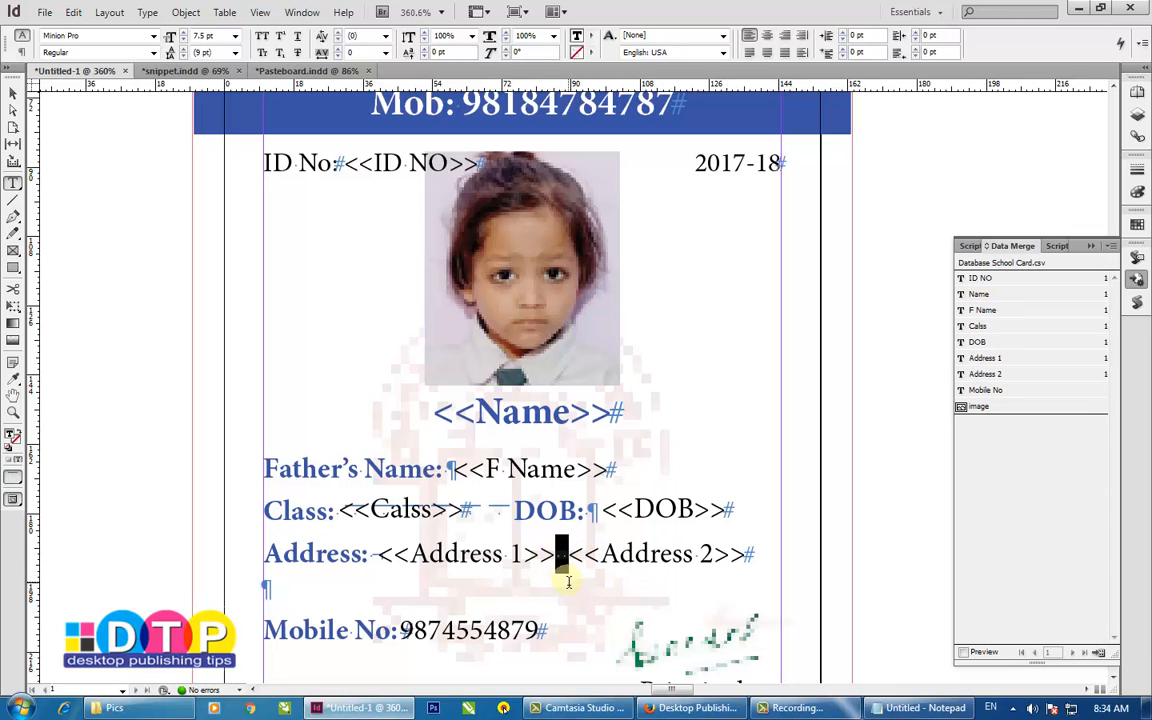
left_click(561, 555)
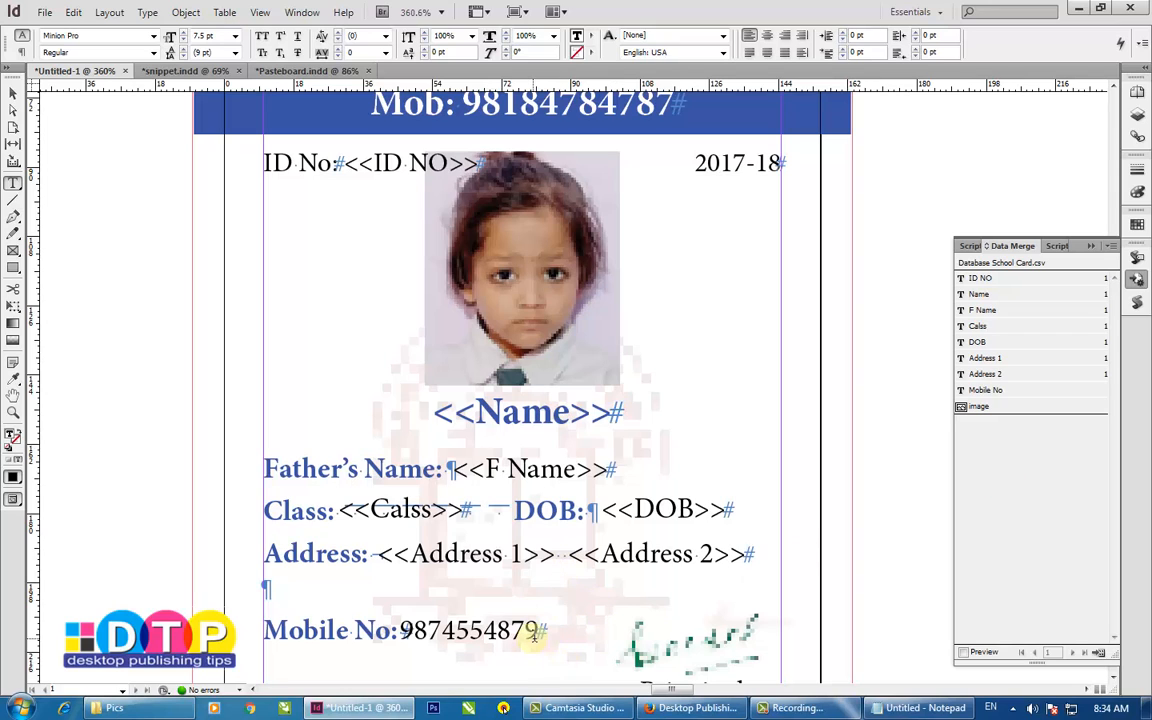
Step: Replace the sample mobile number with the Mobile No data field and widen its text frame to about 69.4 pt so the field fits
double_click(530, 631)
left_click(985, 390)
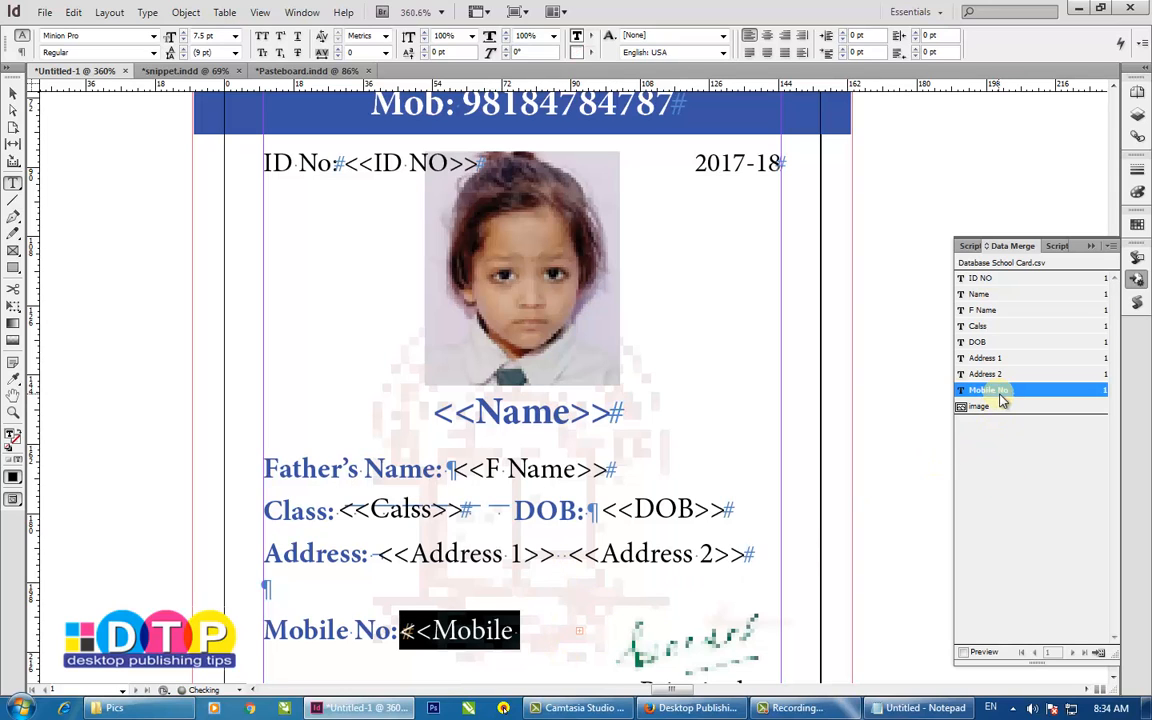
left_click(13, 93)
scroll(340, 343, "down", 3)
left_click(577, 533)
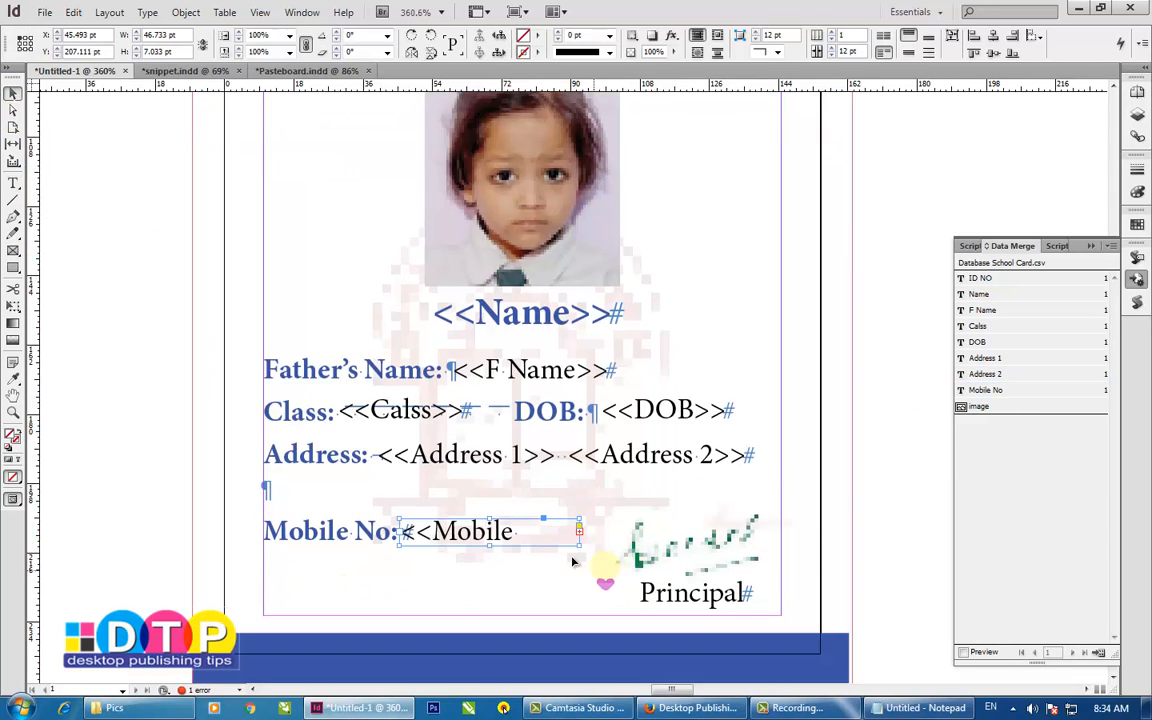
left_click_drag(581, 533, 665, 533)
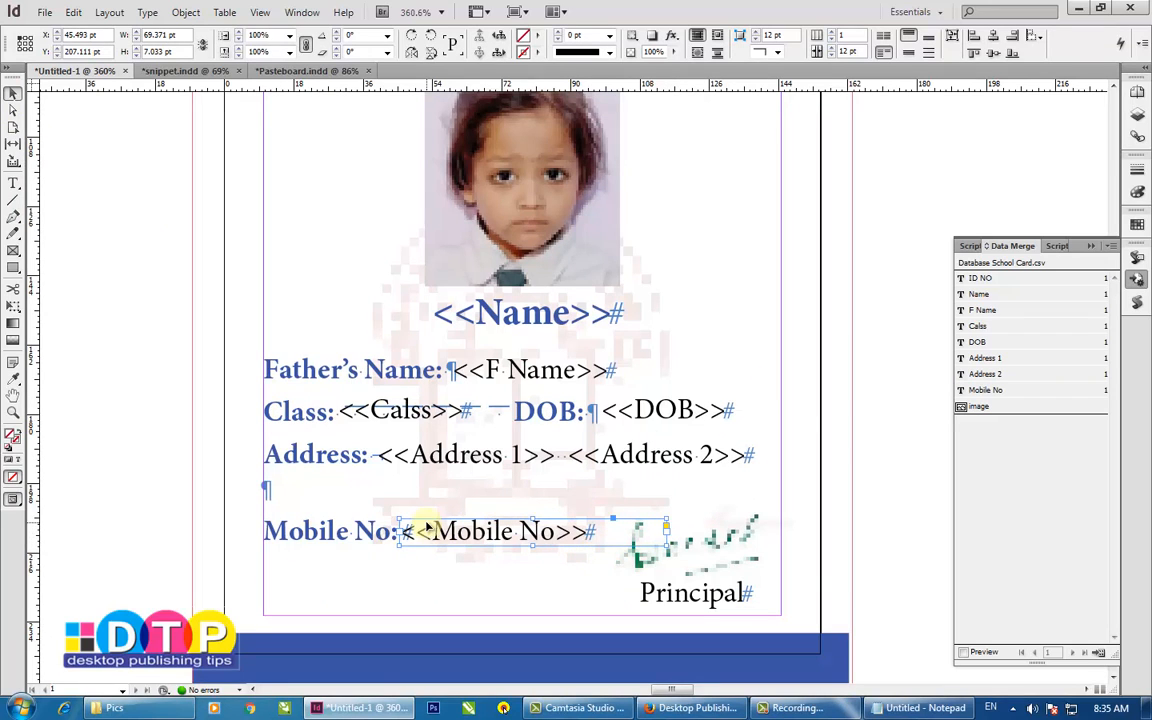
Step: Turn on the Data Merge preview, browse the card from record 1 through record 5, and return to the first record
left_click(962, 653)
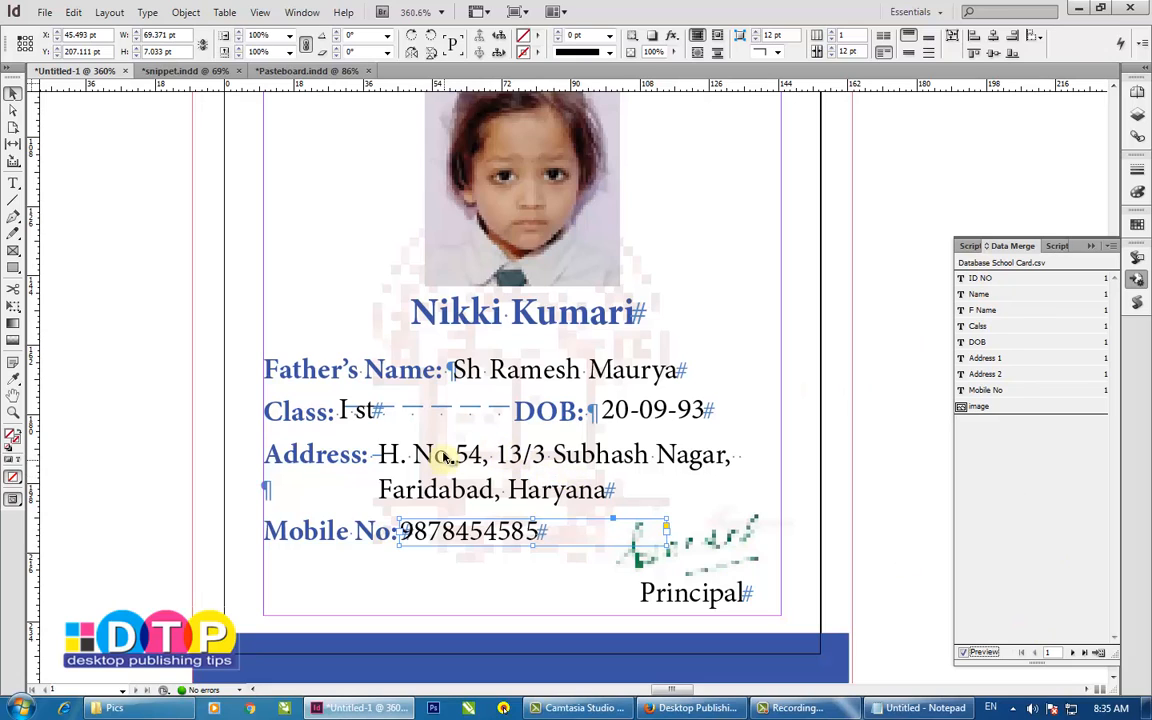
left_click(1074, 653)
left_click(1074, 653)
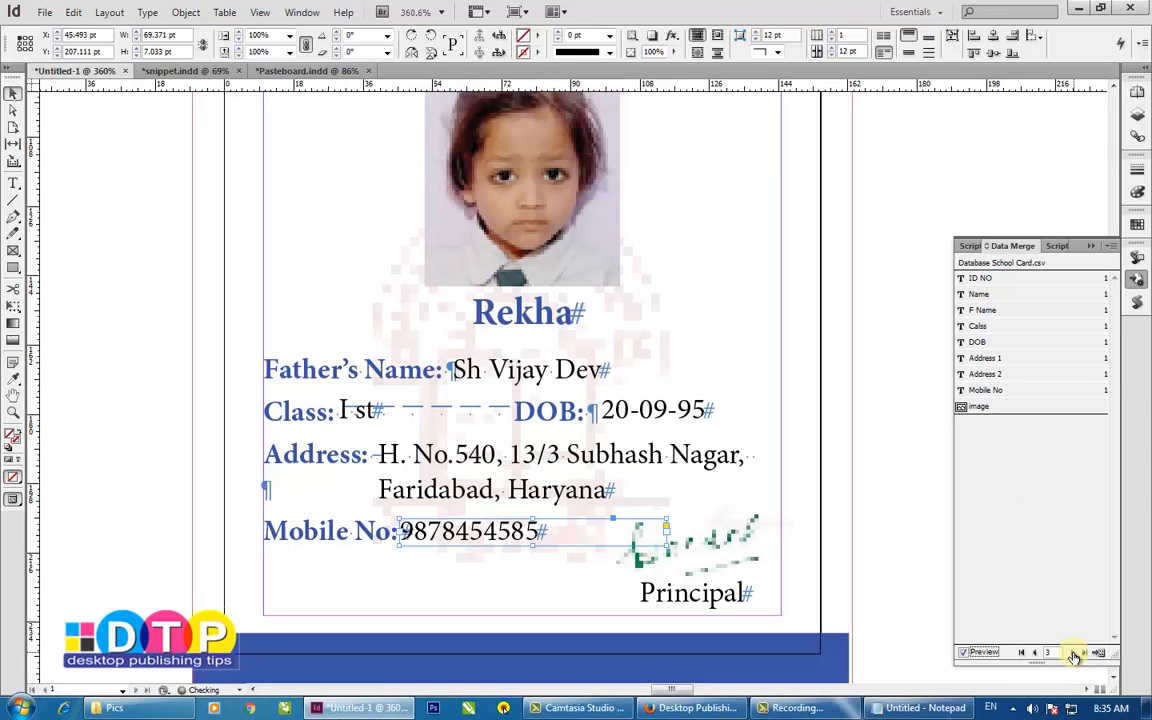
left_click(1074, 653)
left_click(1074, 653)
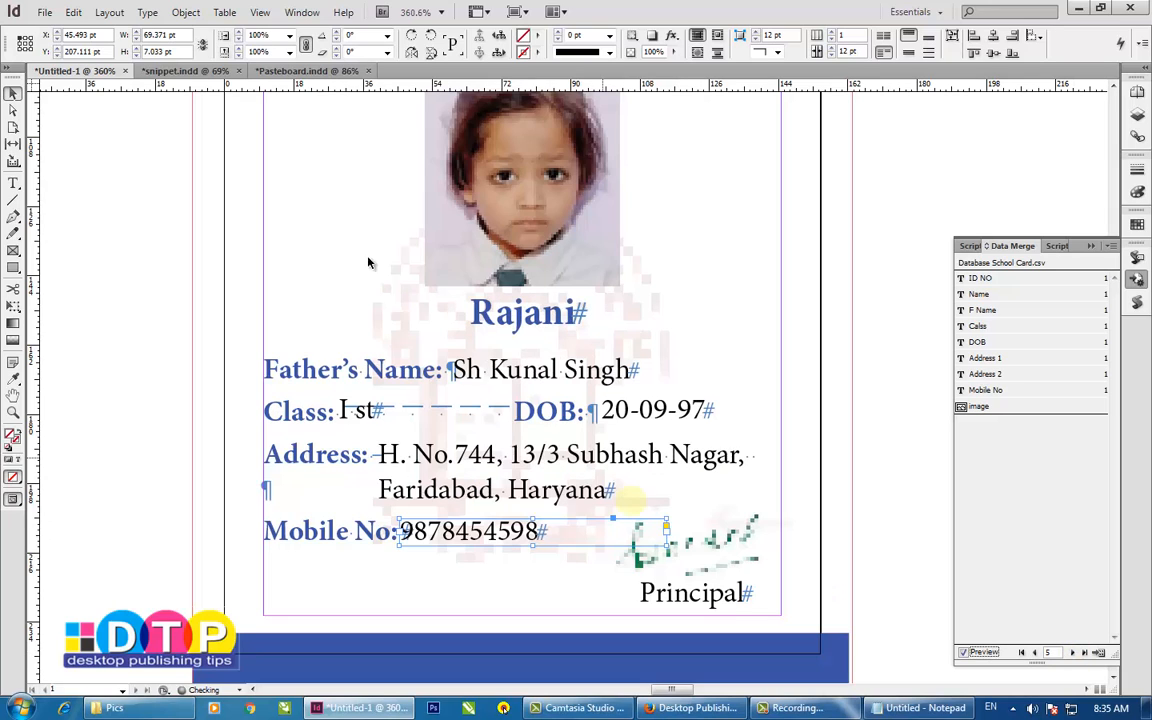
left_click(1022, 654)
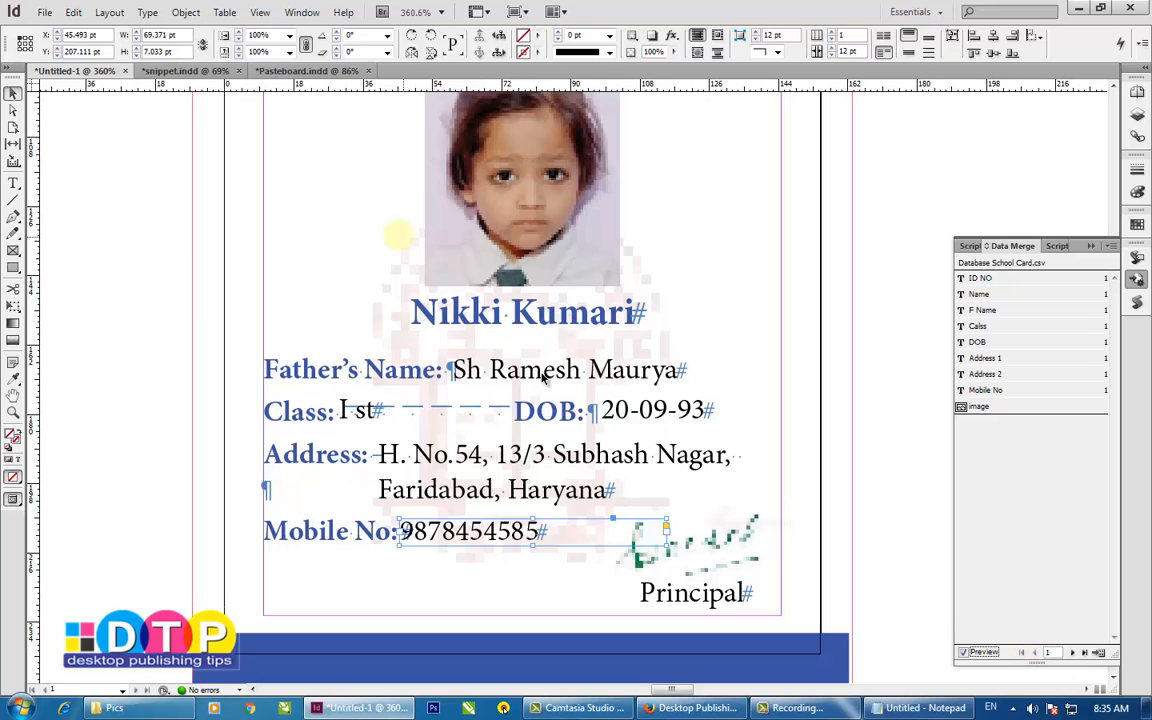
Step: Assign the image data field to the student photo frame on the card
scroll(605, 438, "up", 4)
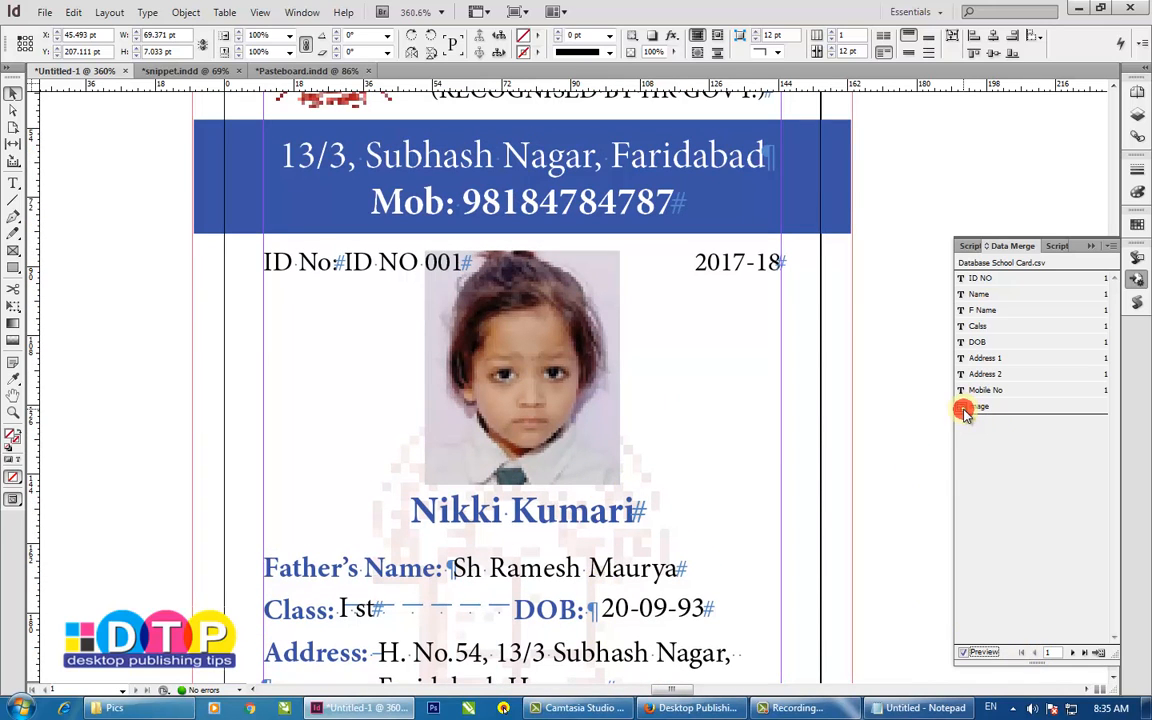
left_click_drag(965, 412, 522, 393)
left_click(495, 410)
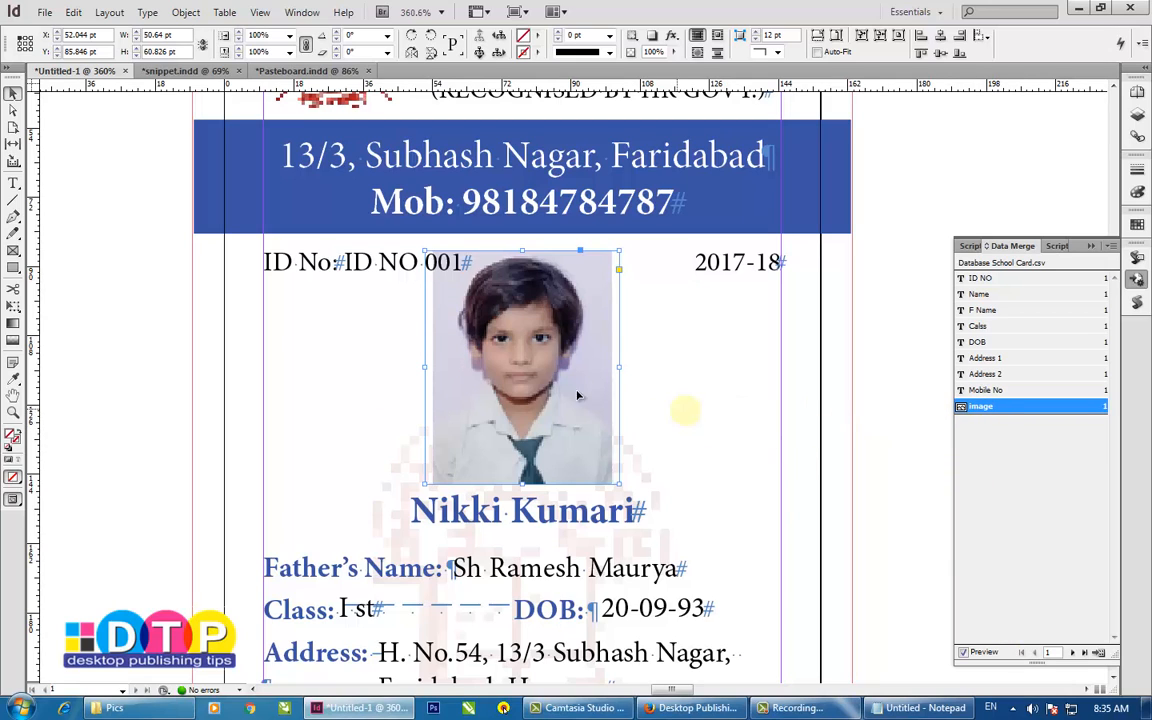
Step: Check the linked file name of the student photo for previewed records 1 and 2
left_click(1136, 136)
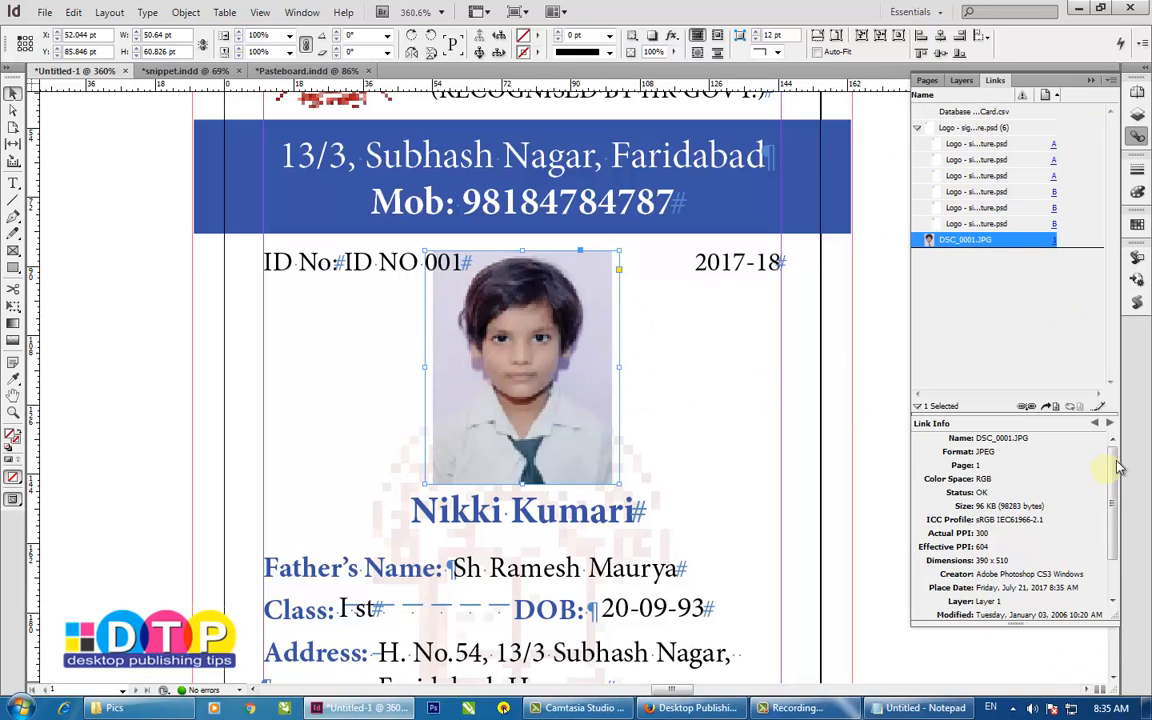
left_click(1136, 264)
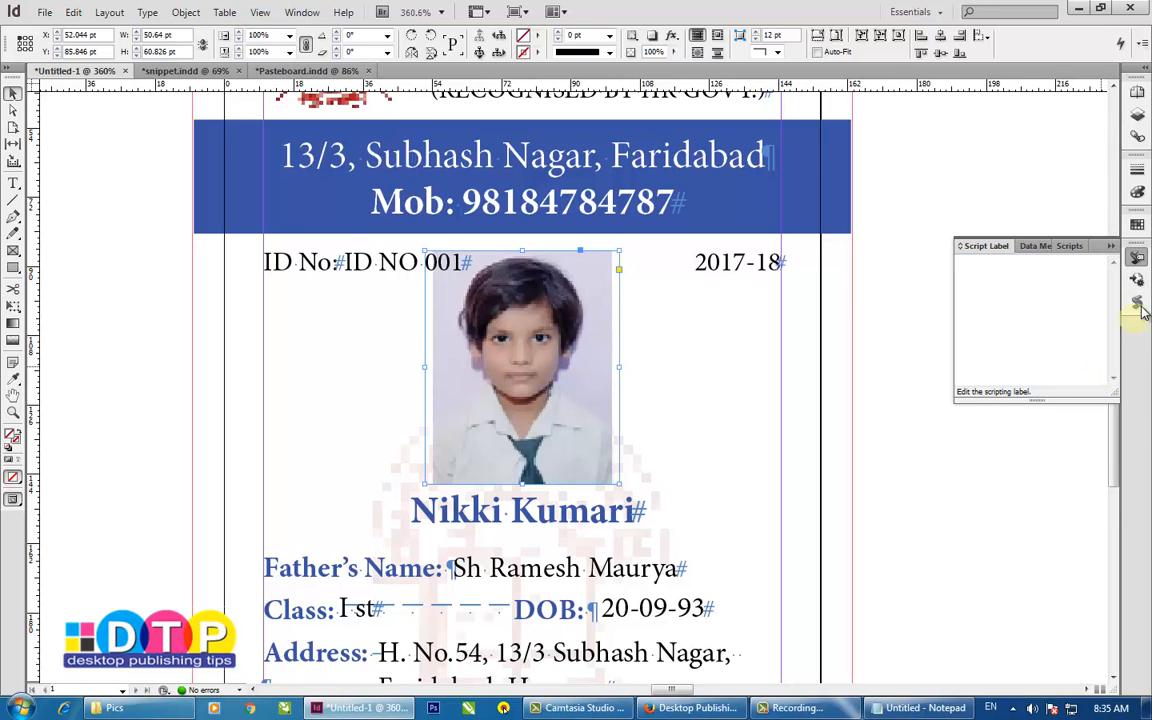
left_click(1136, 284)
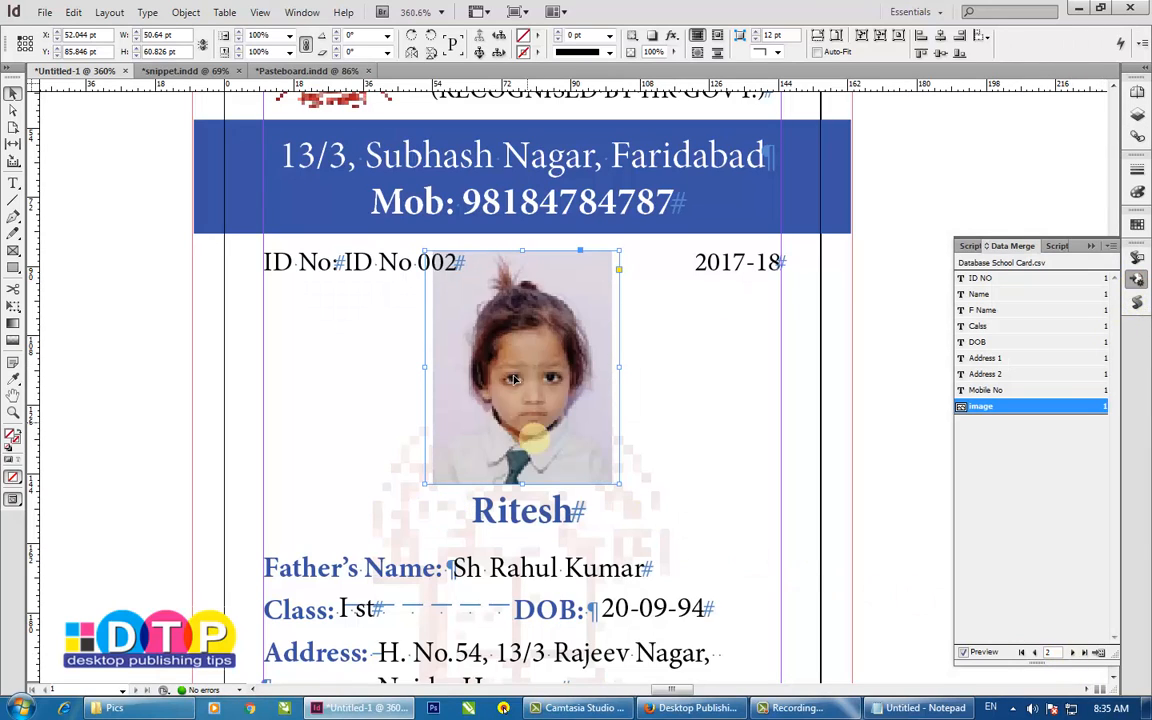
left_click(1137, 134)
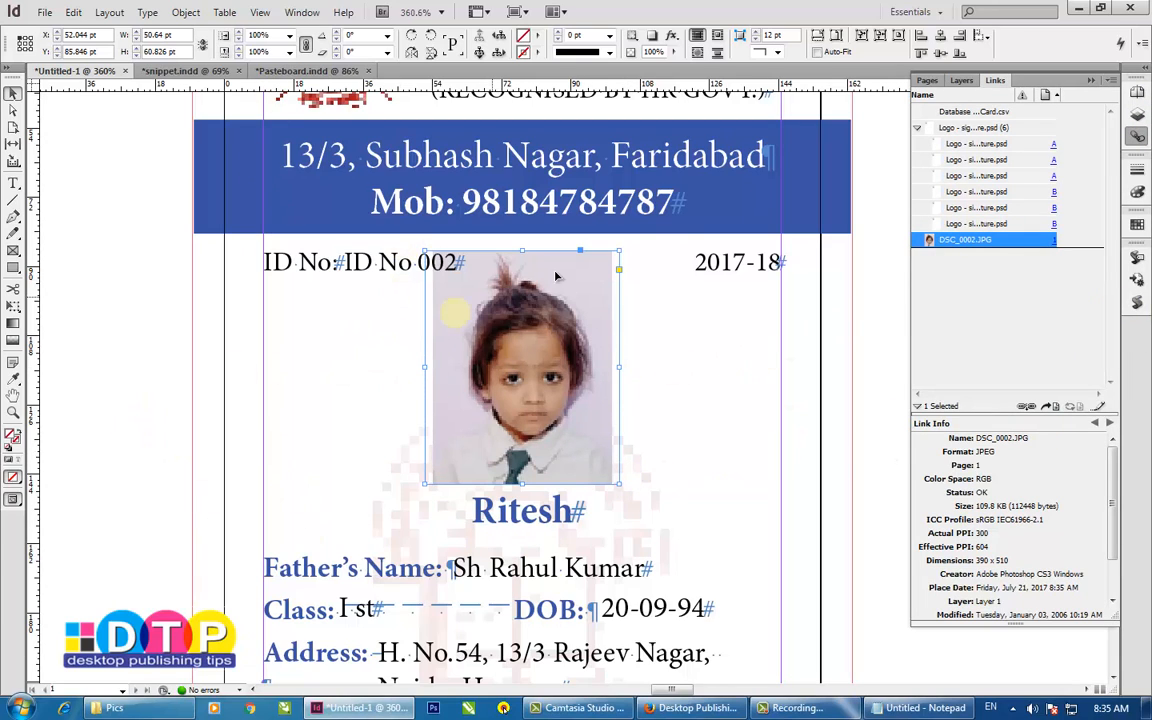
left_click(858, 455)
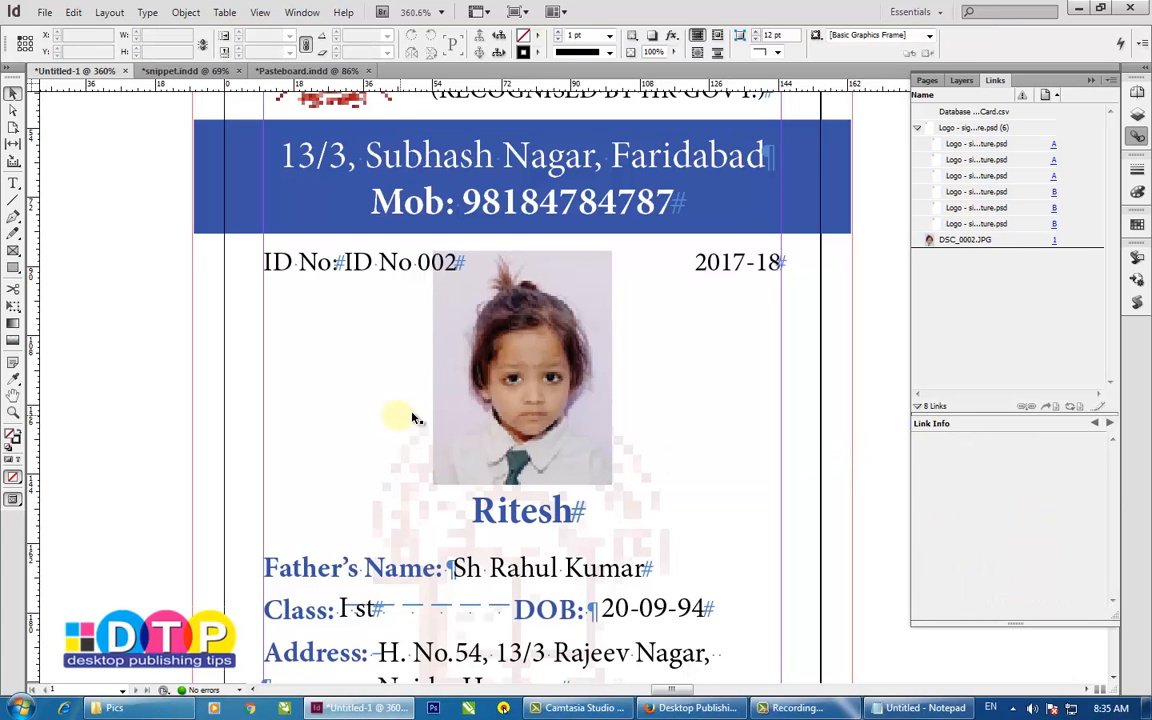
Step: Open Database School Card.csv in Excel to check how the ID NO entries are written, and return to InDesign
left_click(368, 272)
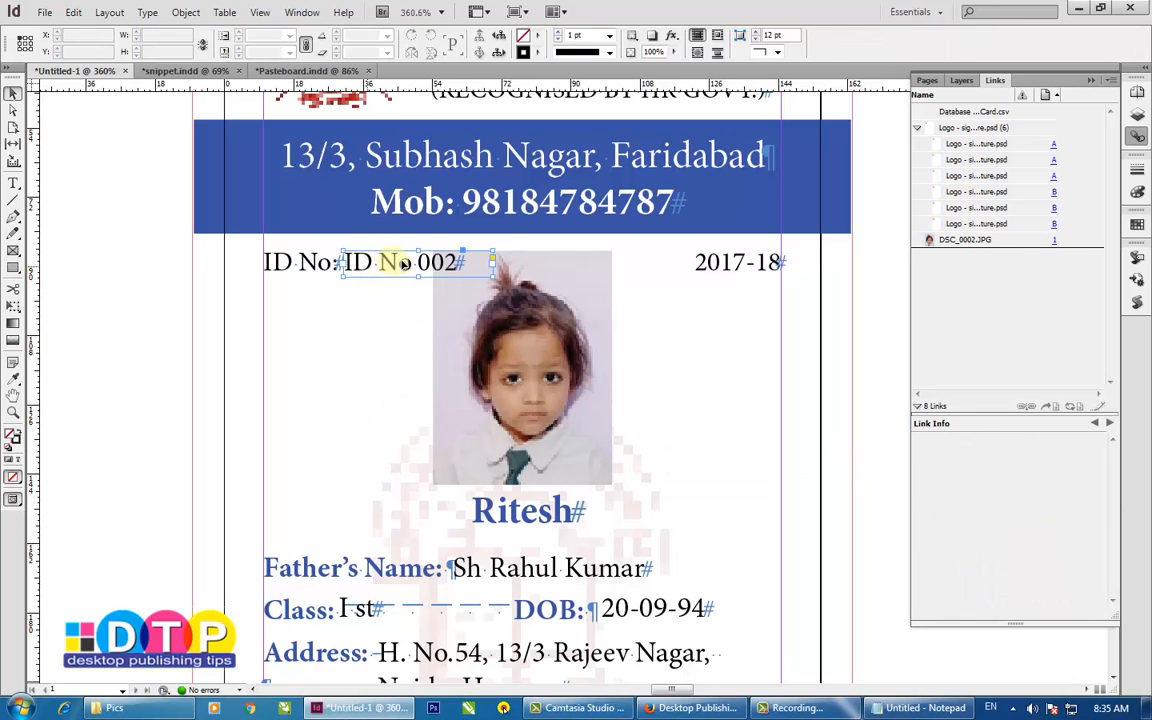
left_click(409, 265)
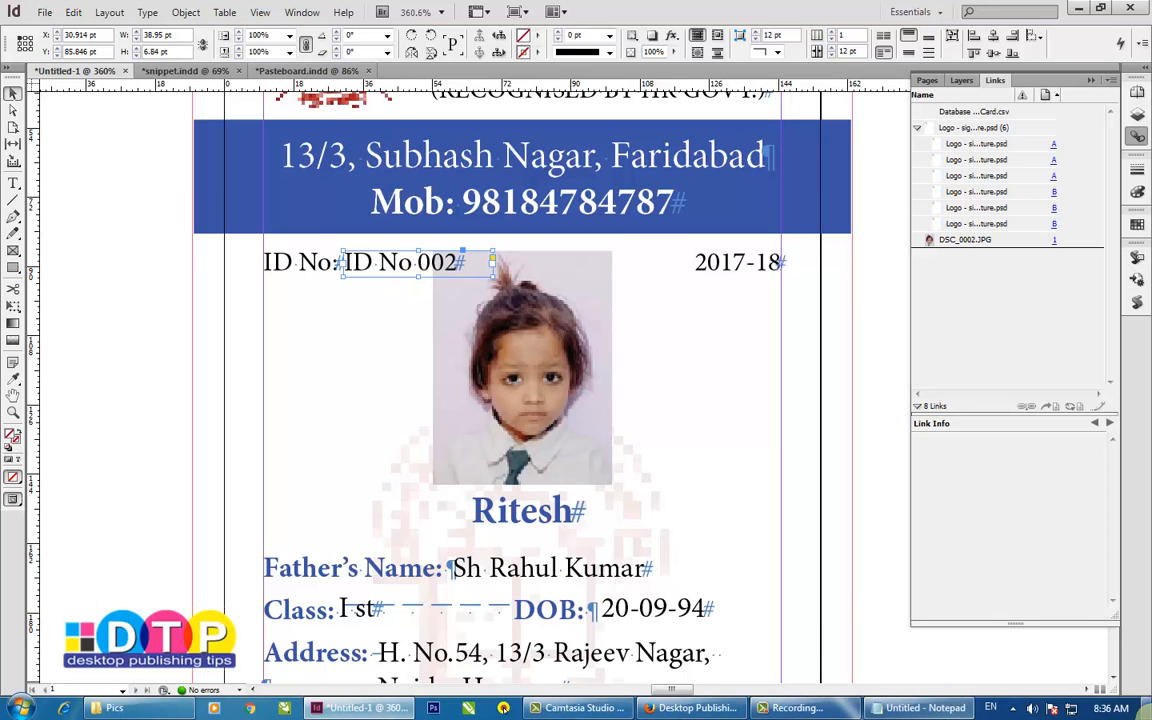
left_click(1147, 708)
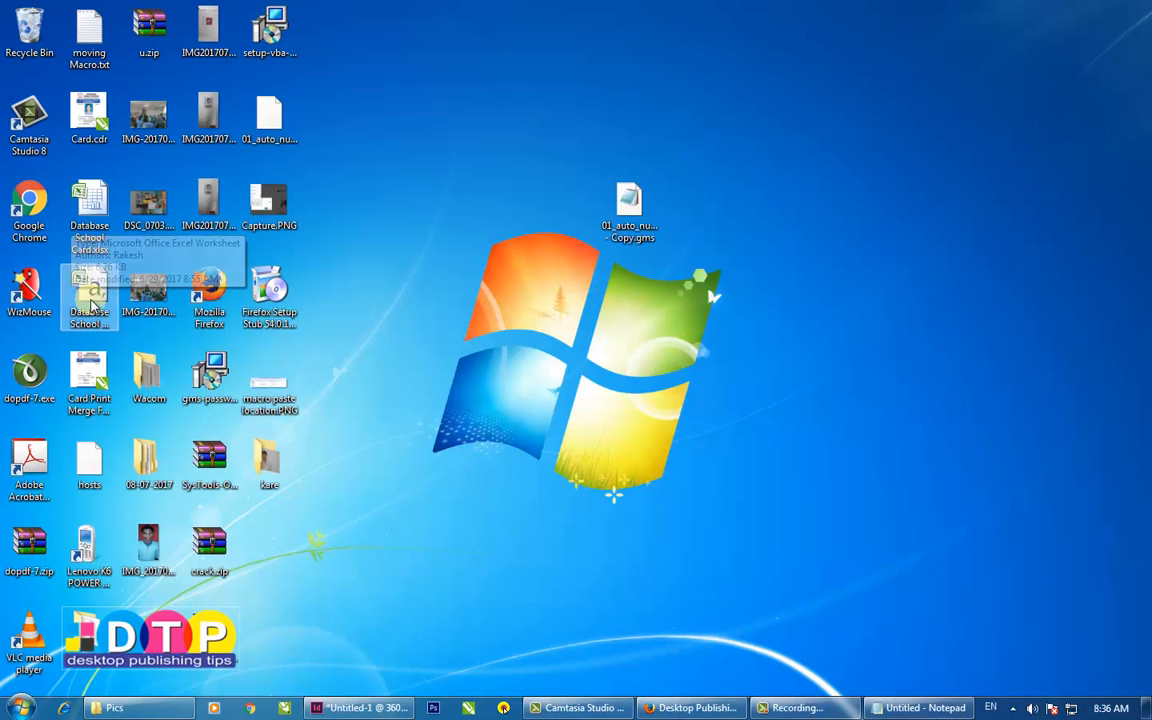
double_click(89, 290)
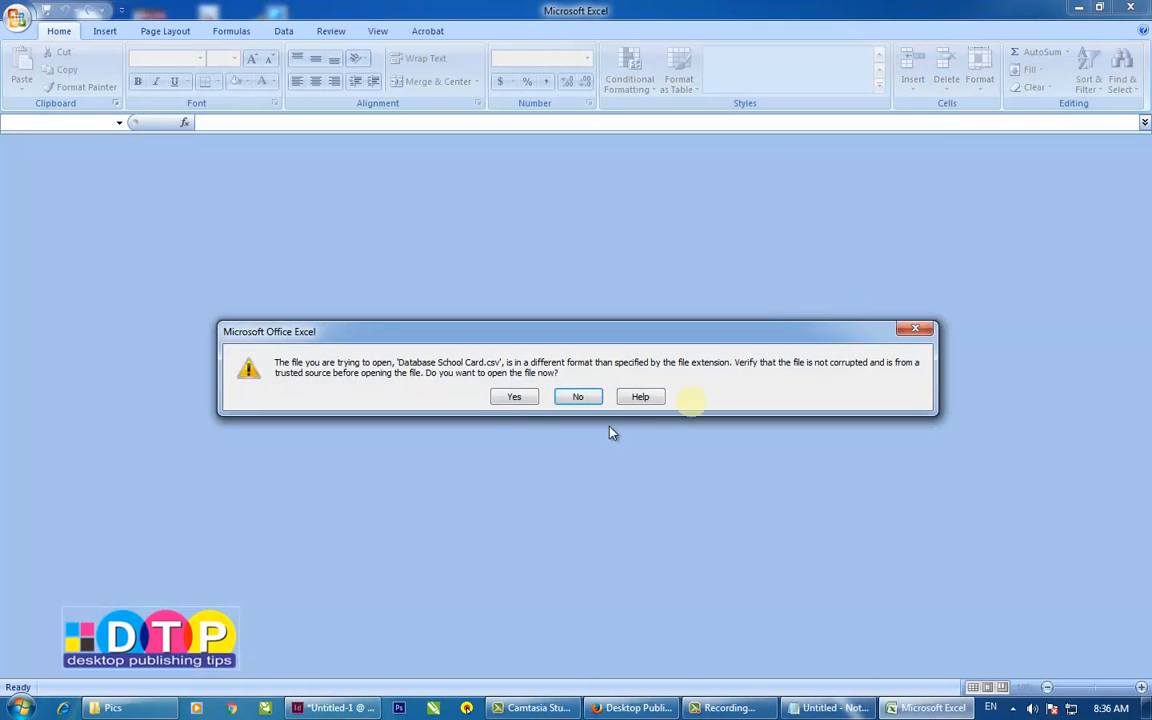
left_click(512, 396)
left_click(545, 397)
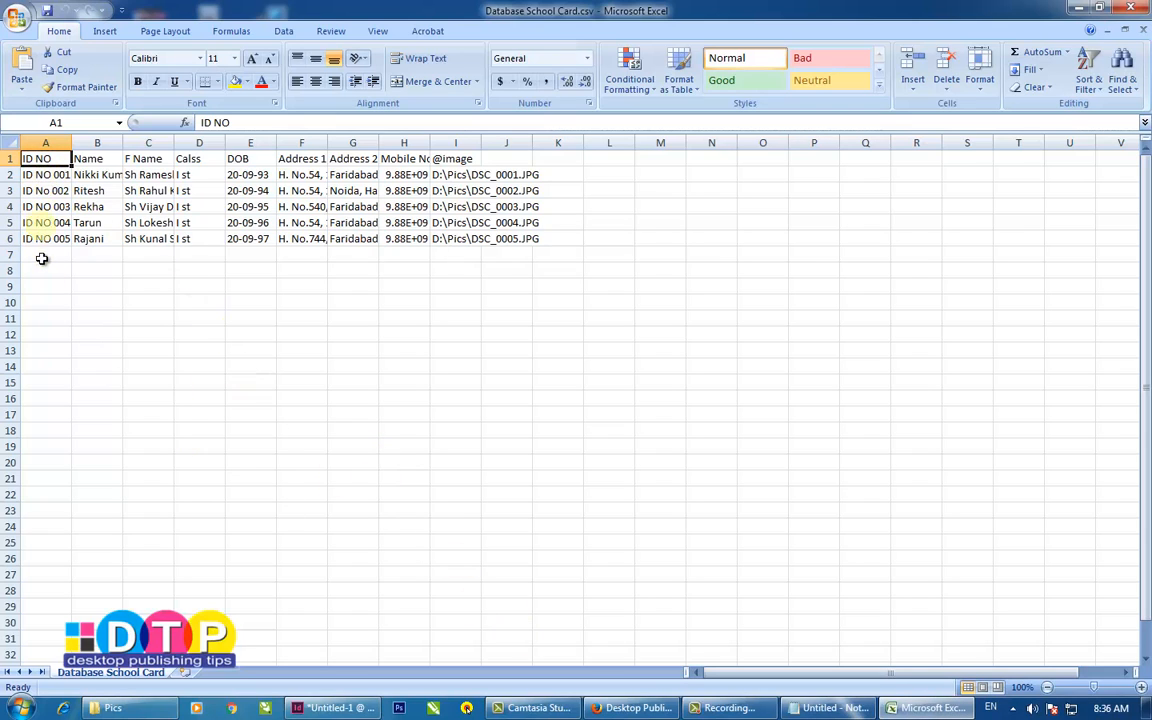
left_click(335, 707)
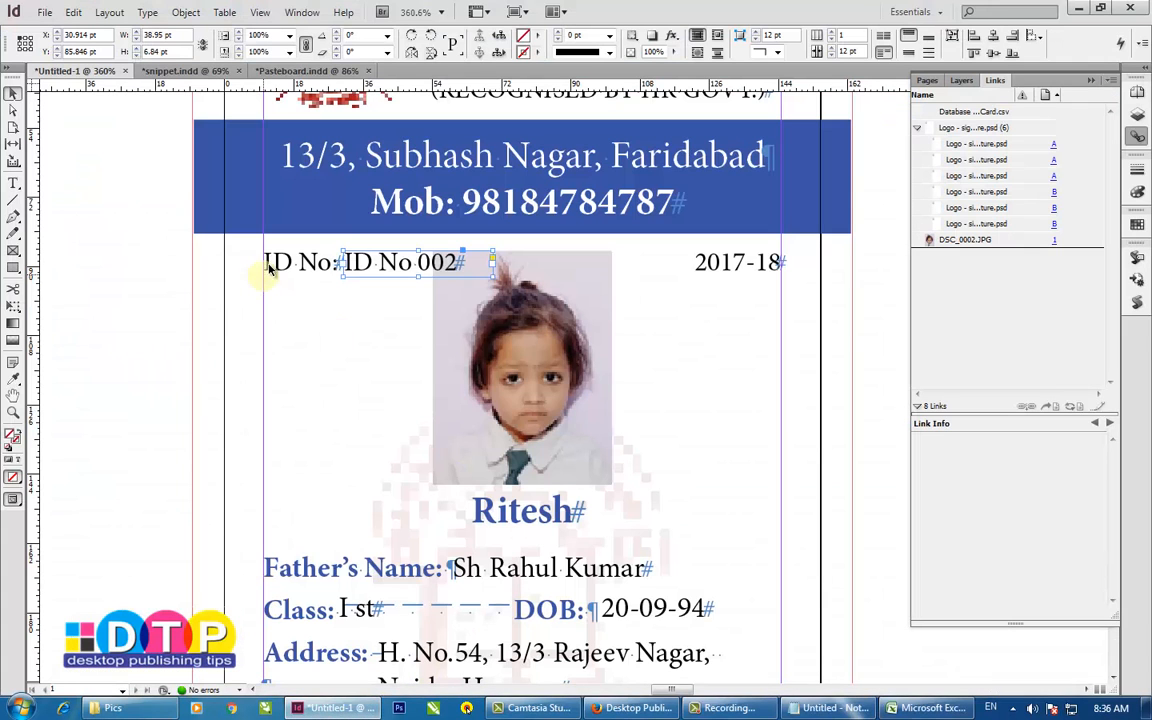
Step: Delete the fixed "ID No:" label from B-Master
left_click(1137, 91)
double_click(1092, 147)
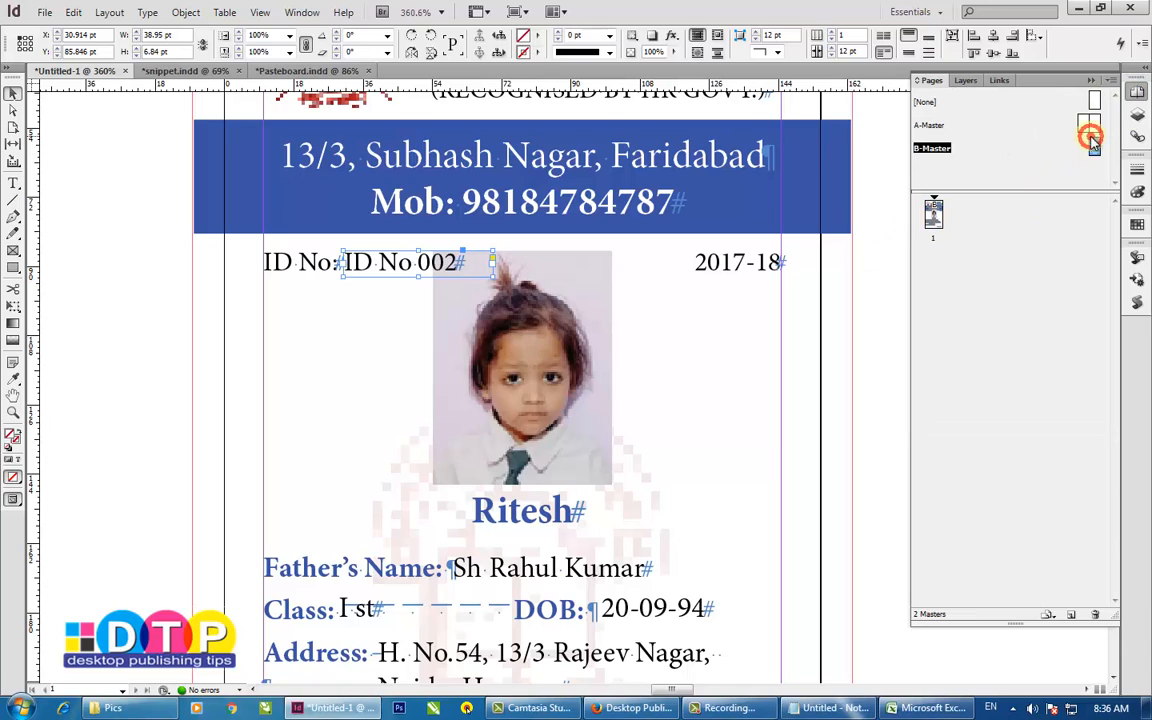
left_click(300, 265)
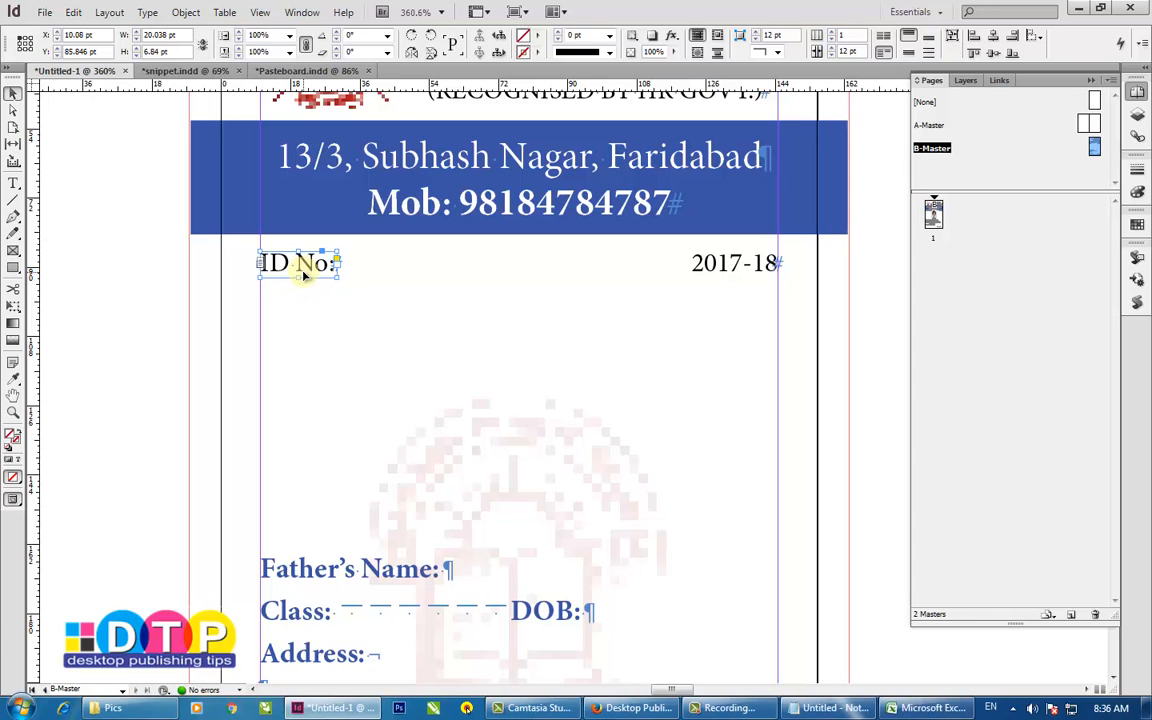
key("Delete")
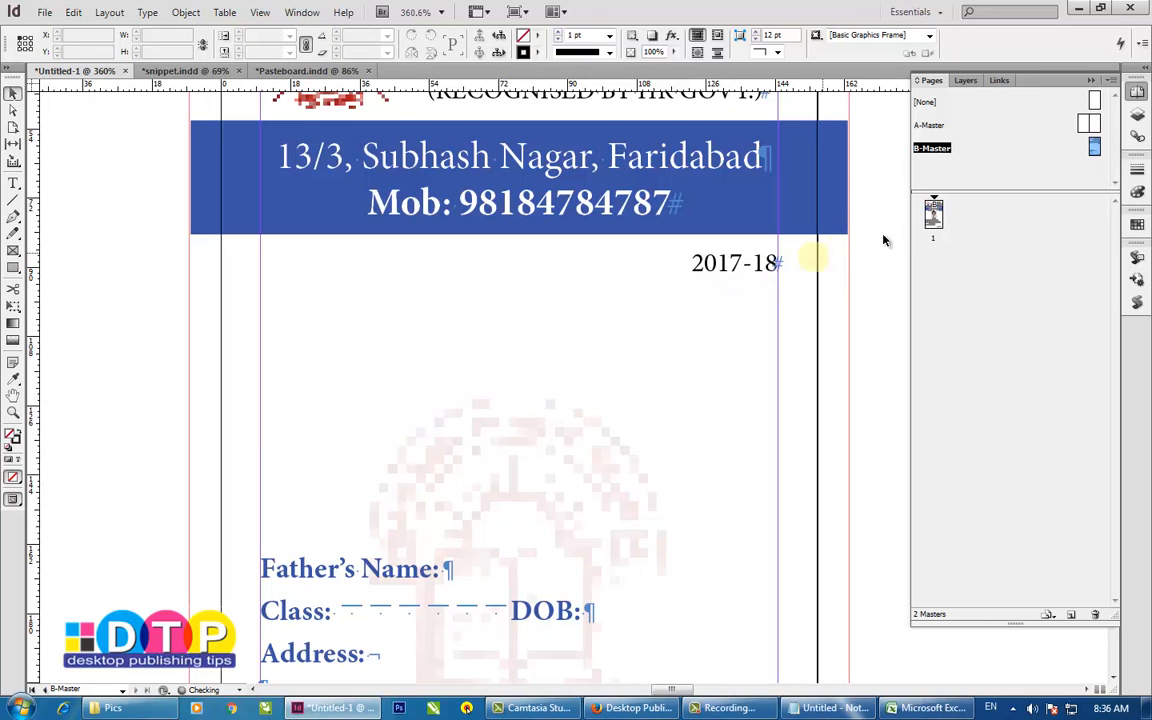
Step: Go back to page 1 and move the ID NO field frame to the left margin, at about X 10.08 pt
double_click(928, 212)
left_click_drag(392, 262, 312, 275)
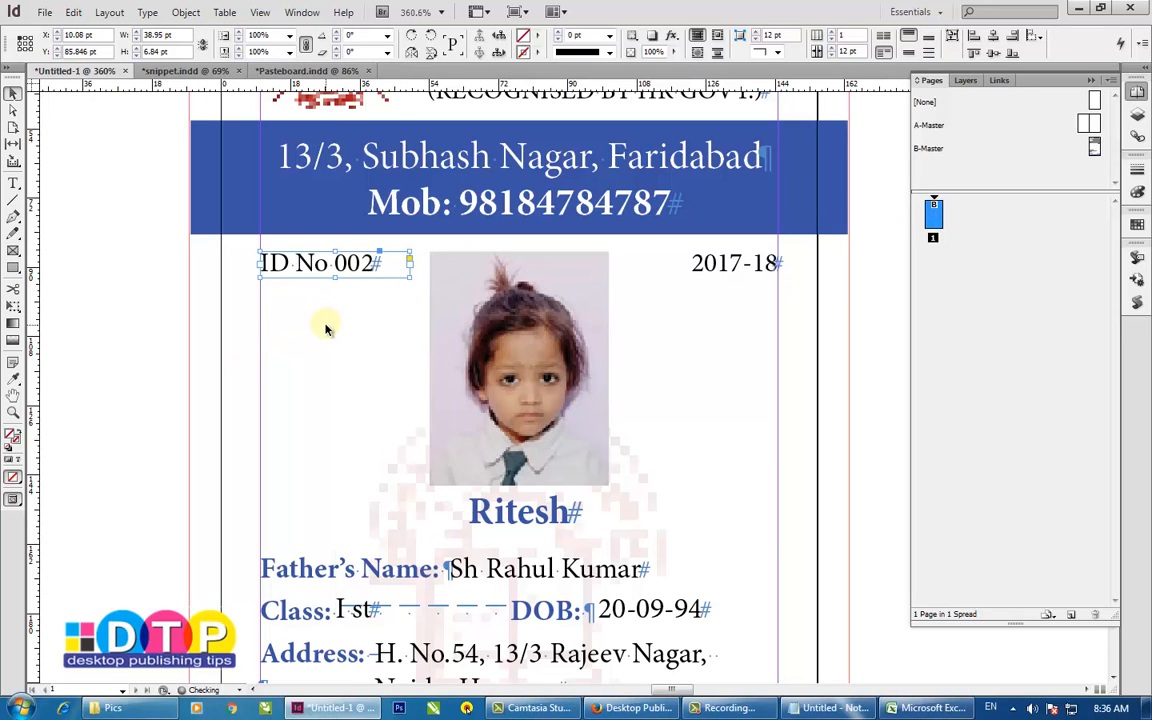
left_click(200, 335)
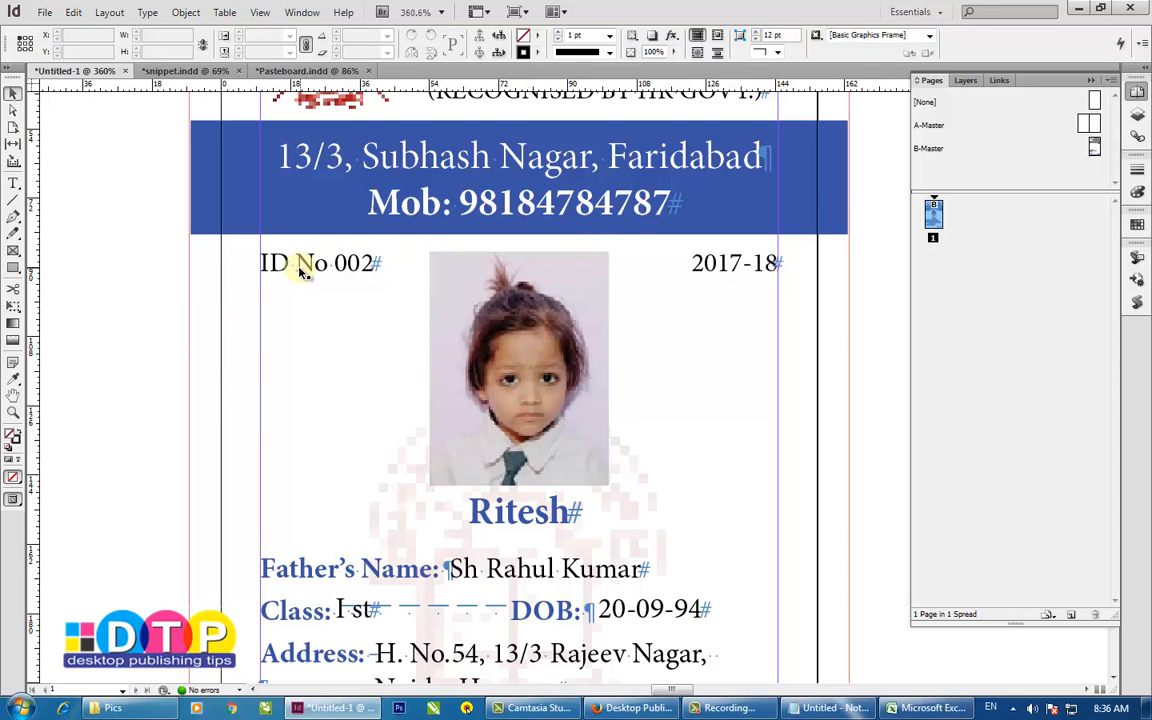
Step: Switch to Excel to review the student rows of Database School Card.csv, and return to InDesign
left_click(913, 708)
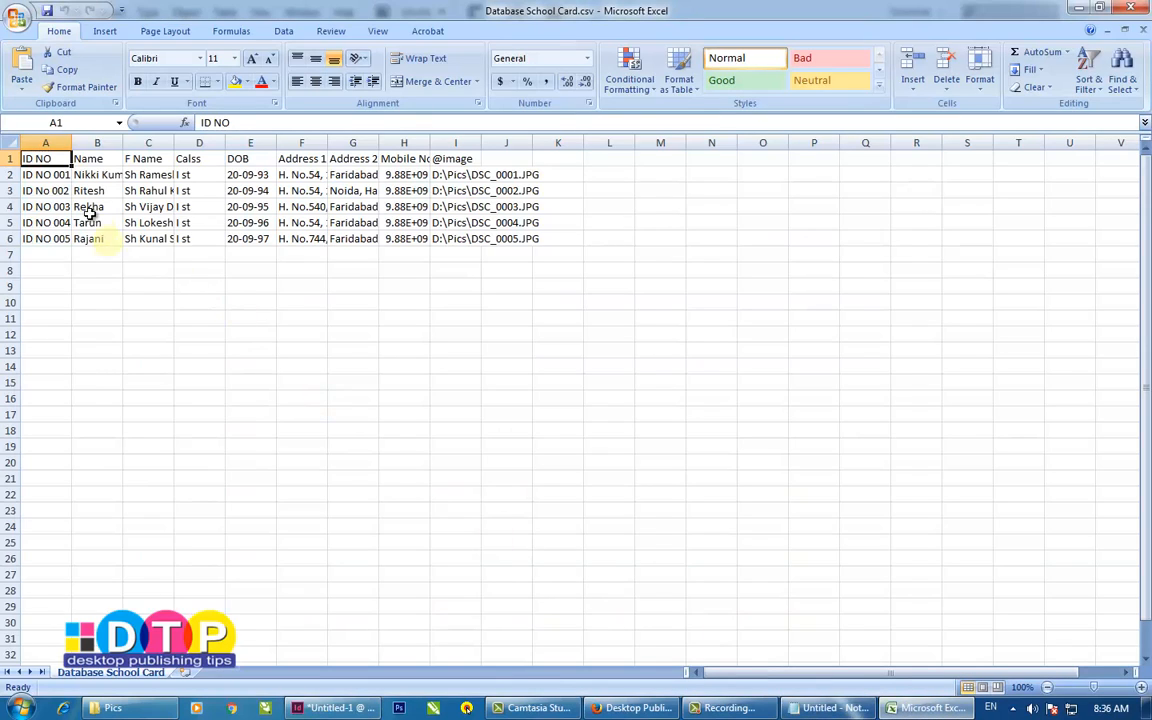
left_click(140, 348)
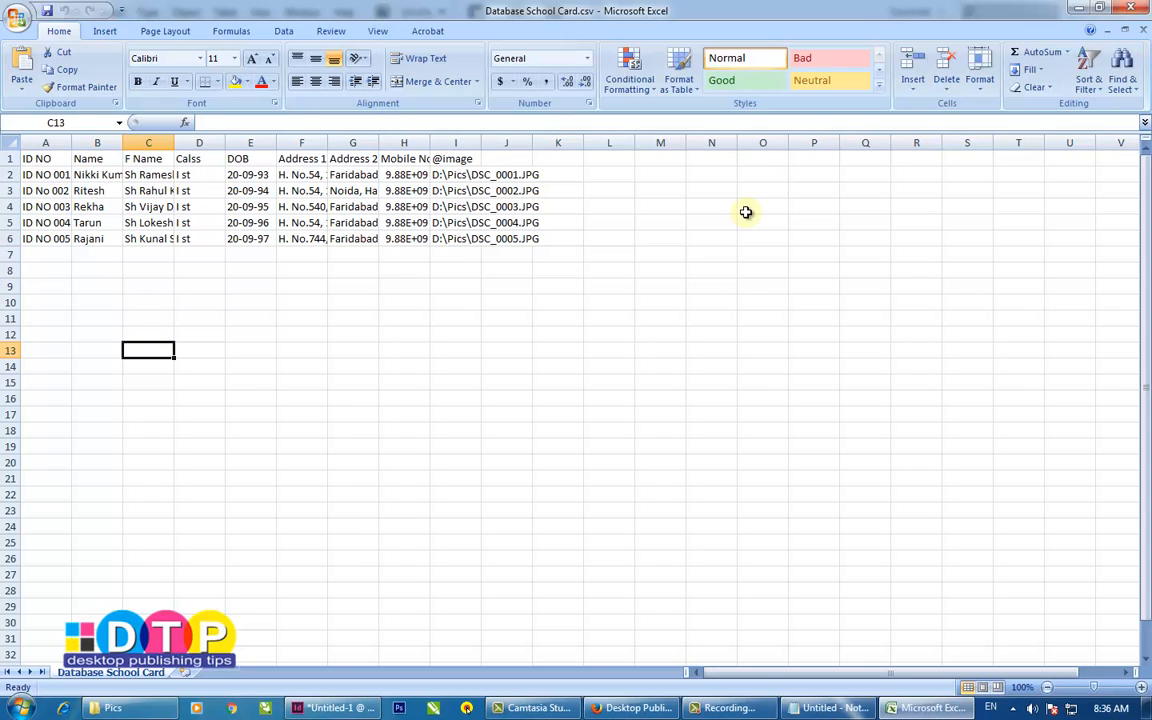
left_click(1080, 10)
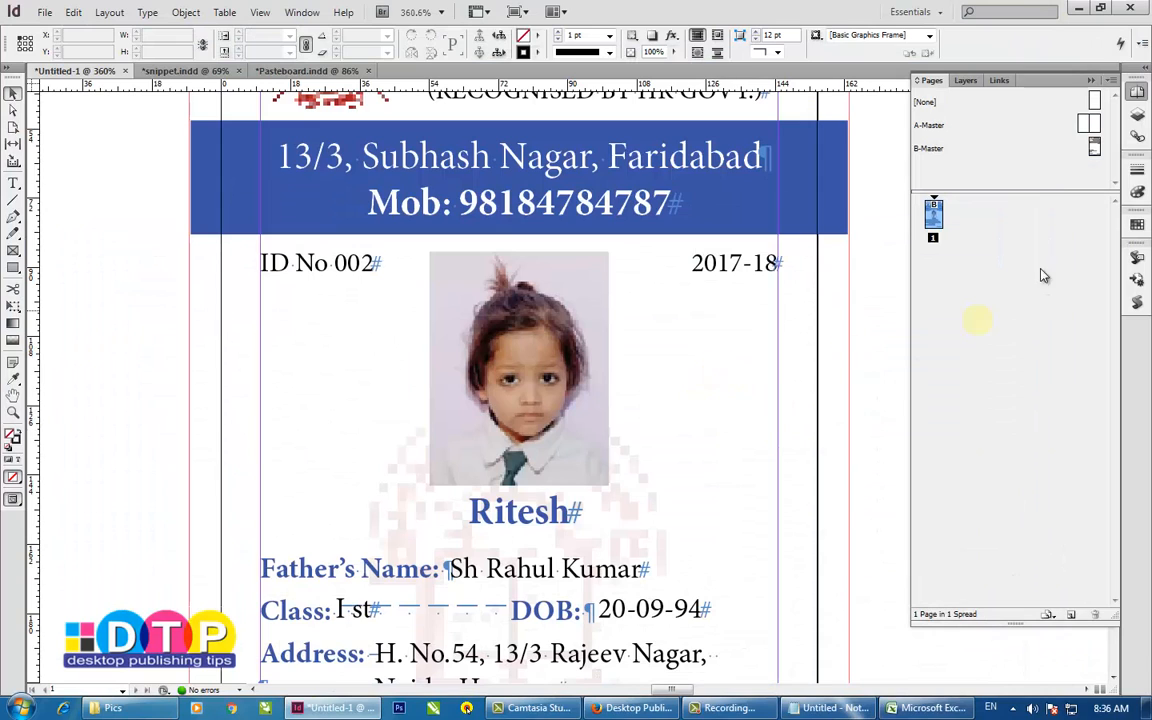
Step: Browse the merged card in the Data Merge preview from record 2 forward to record 6
left_click(1136, 283)
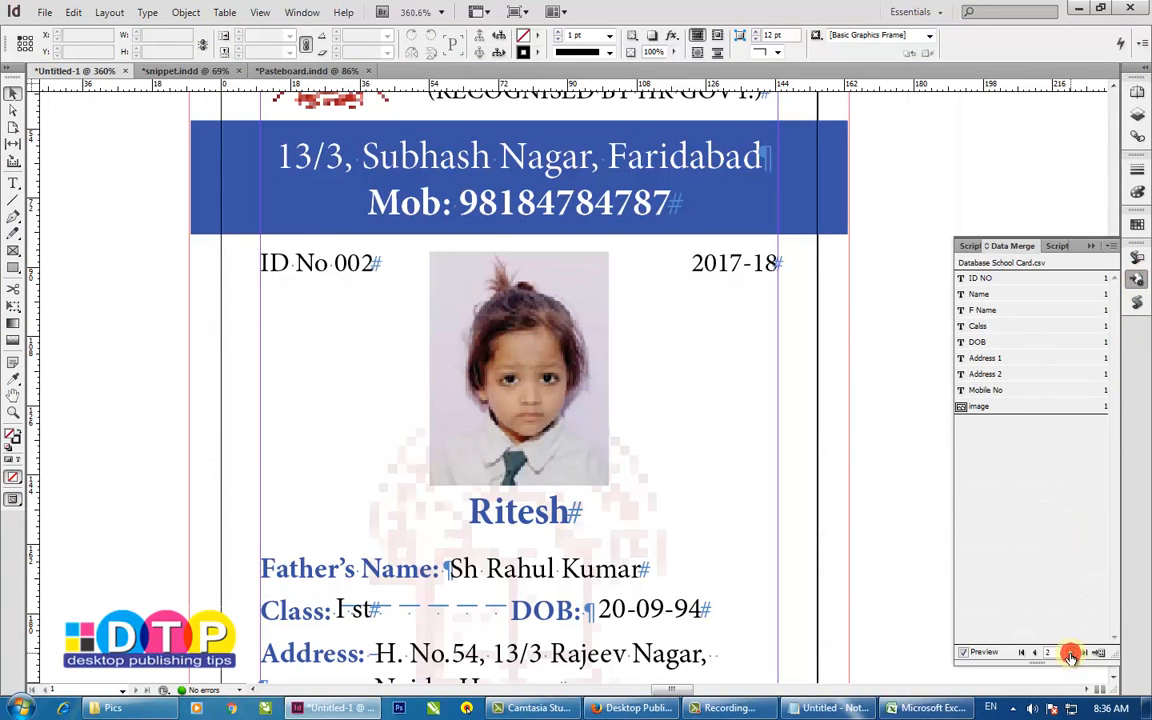
left_click(1070, 653)
left_click(1070, 653)
left_click(1070, 653)
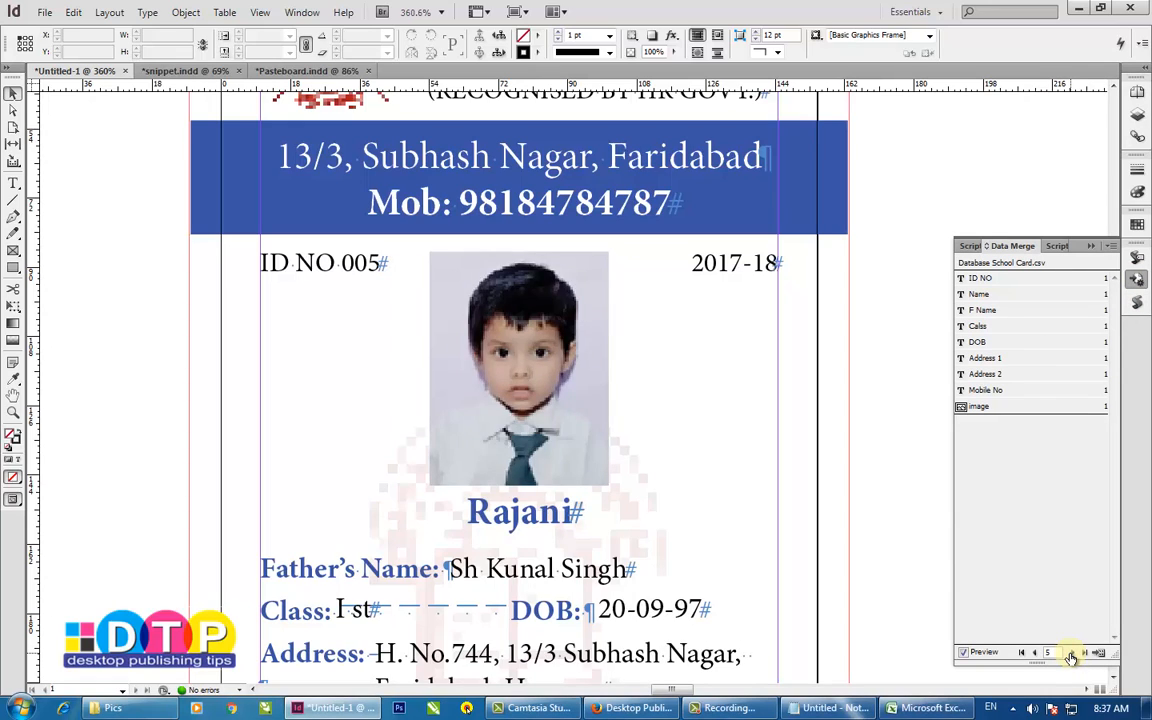
left_click(1070, 653)
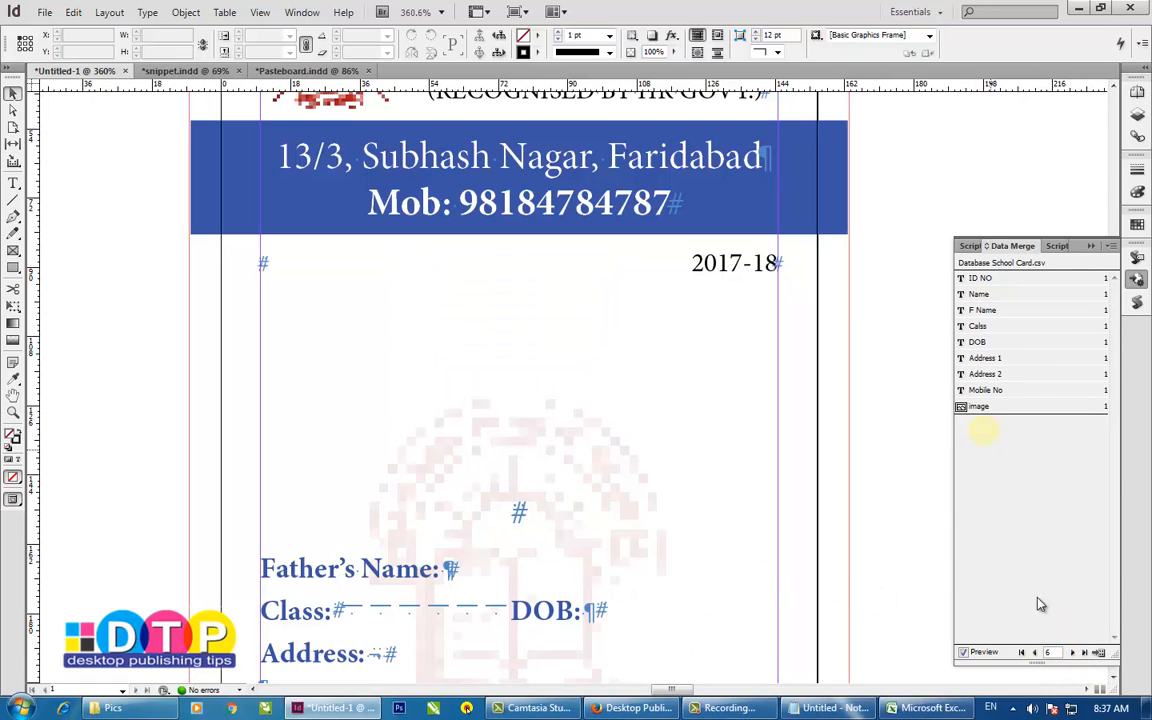
Step: Return the Data Merge preview to the first record and frame the whole ID card in view
left_click(1024, 653)
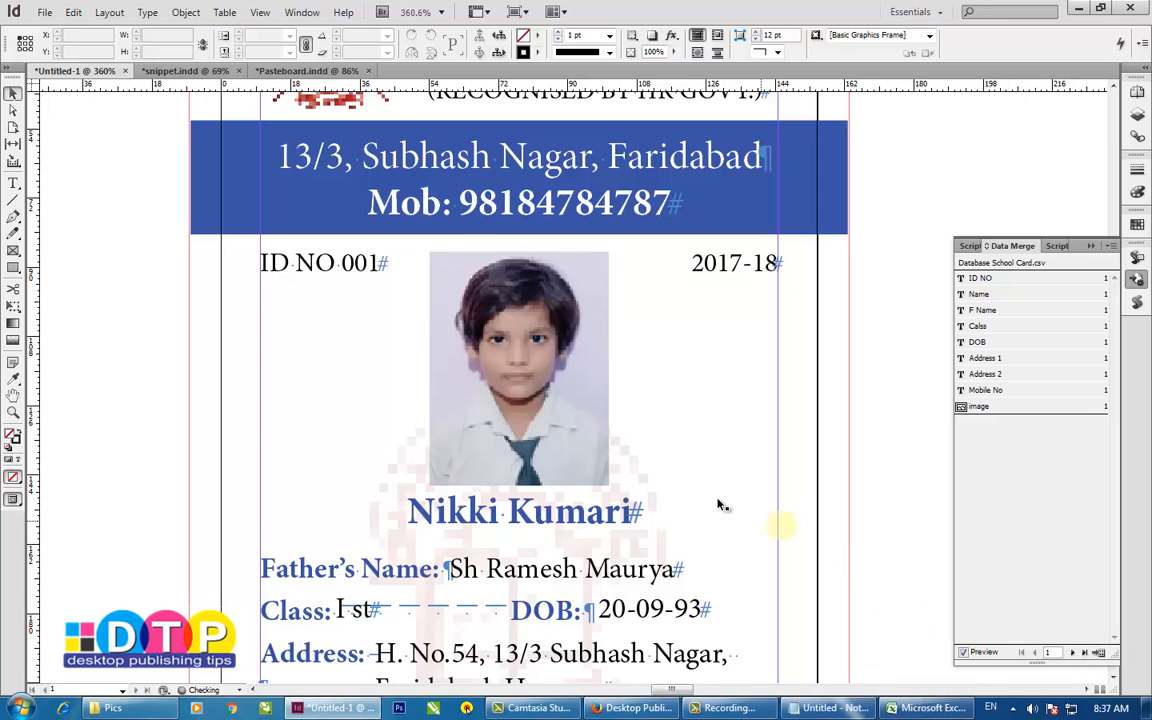
scroll(745, 497, "down", 4)
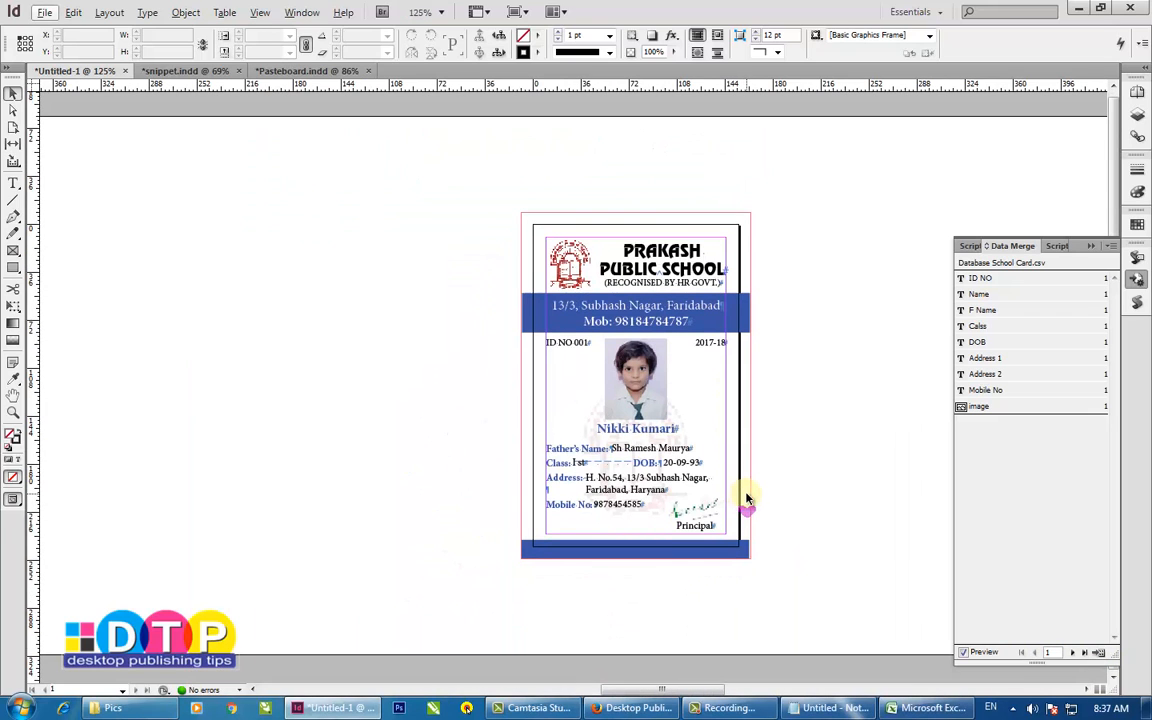
key("z")
left_click_drag(507, 208, 771, 571)
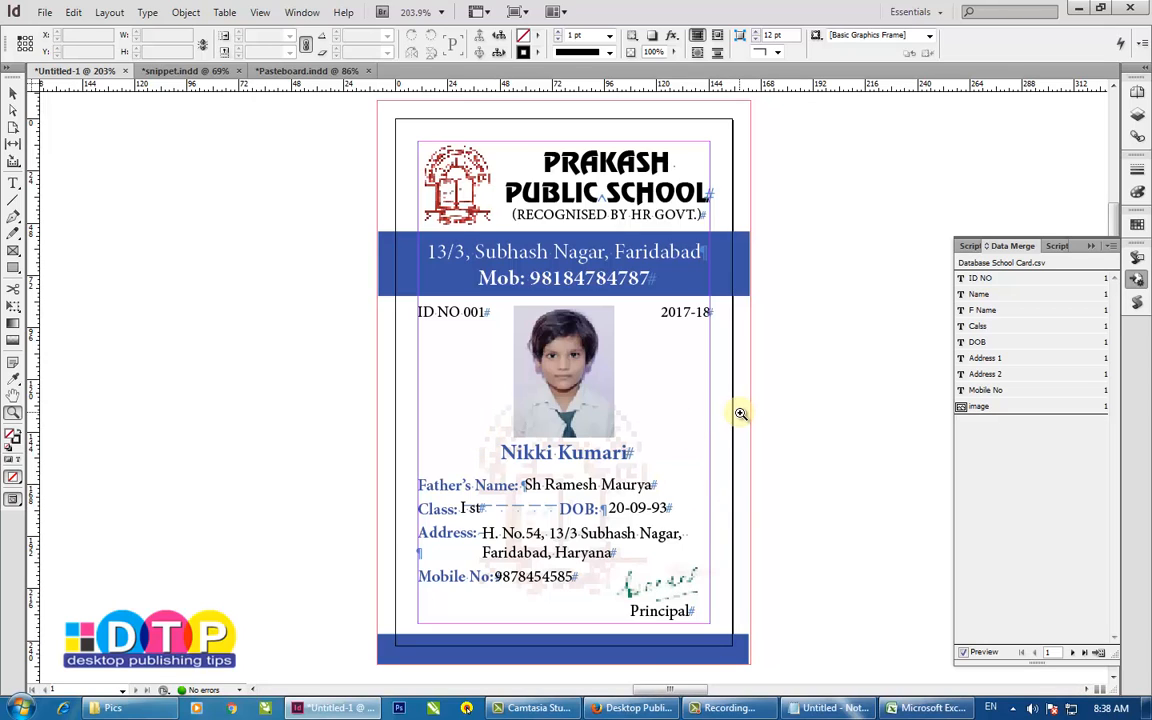
Step: Open the Create Merged Document settings and review the record selection and multiple record layout options
left_click(1111, 246)
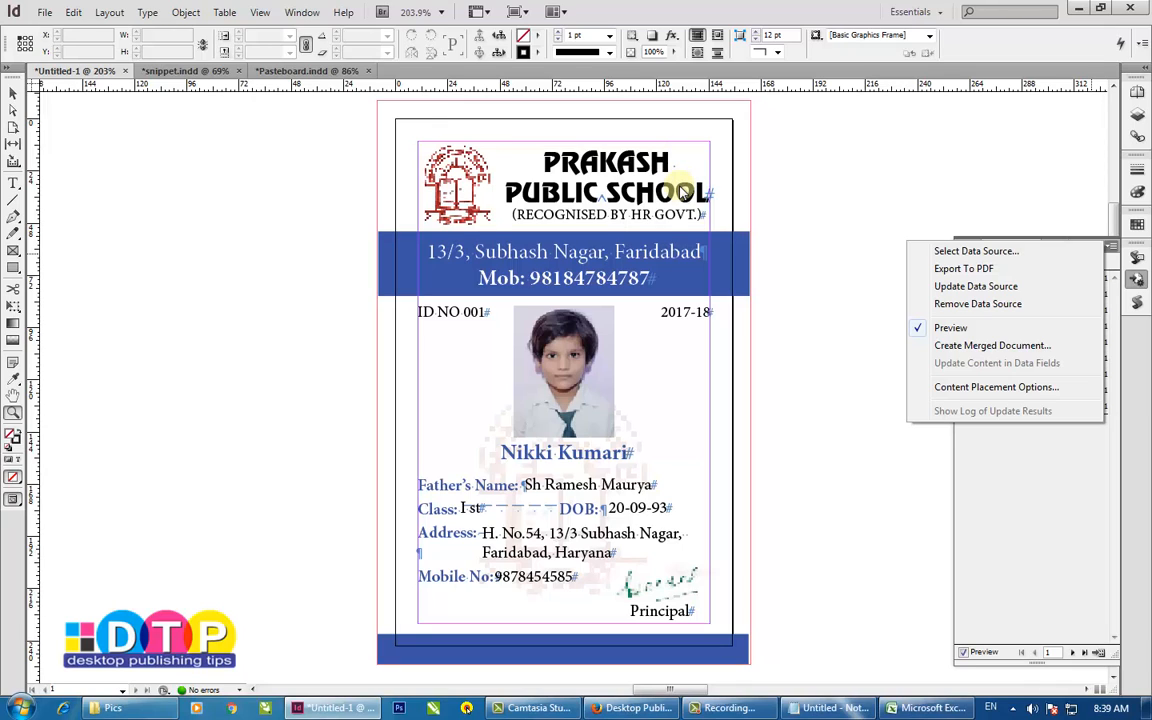
left_click(988, 347)
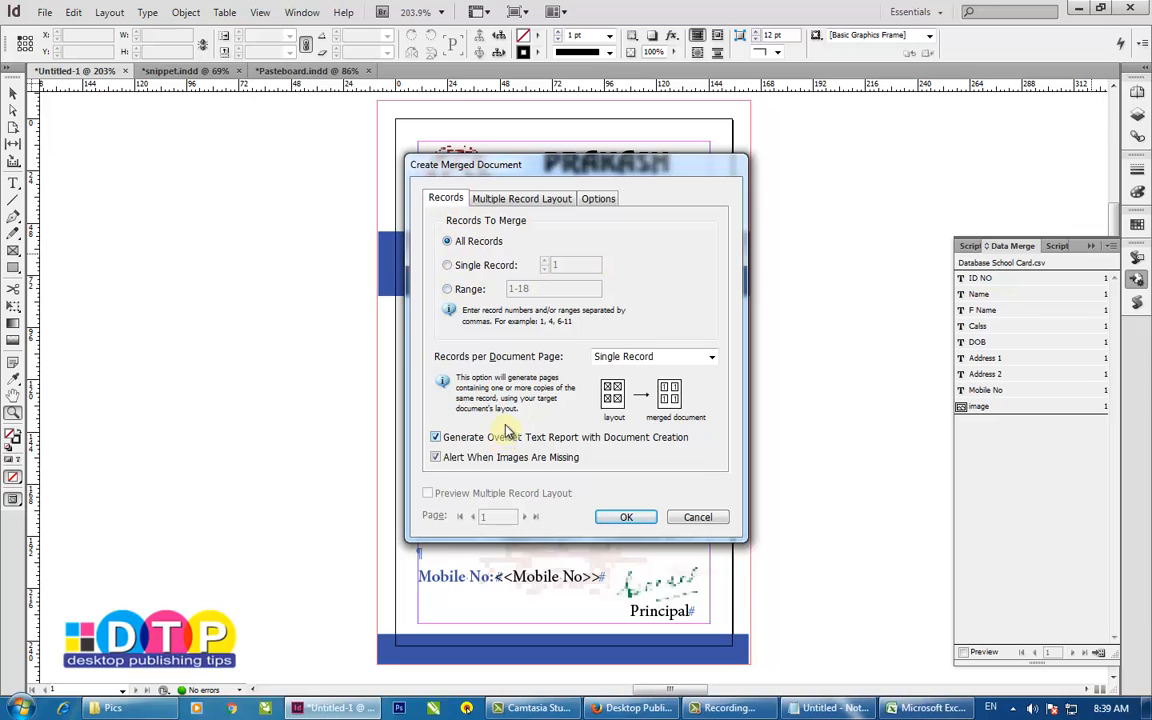
left_click(517, 200)
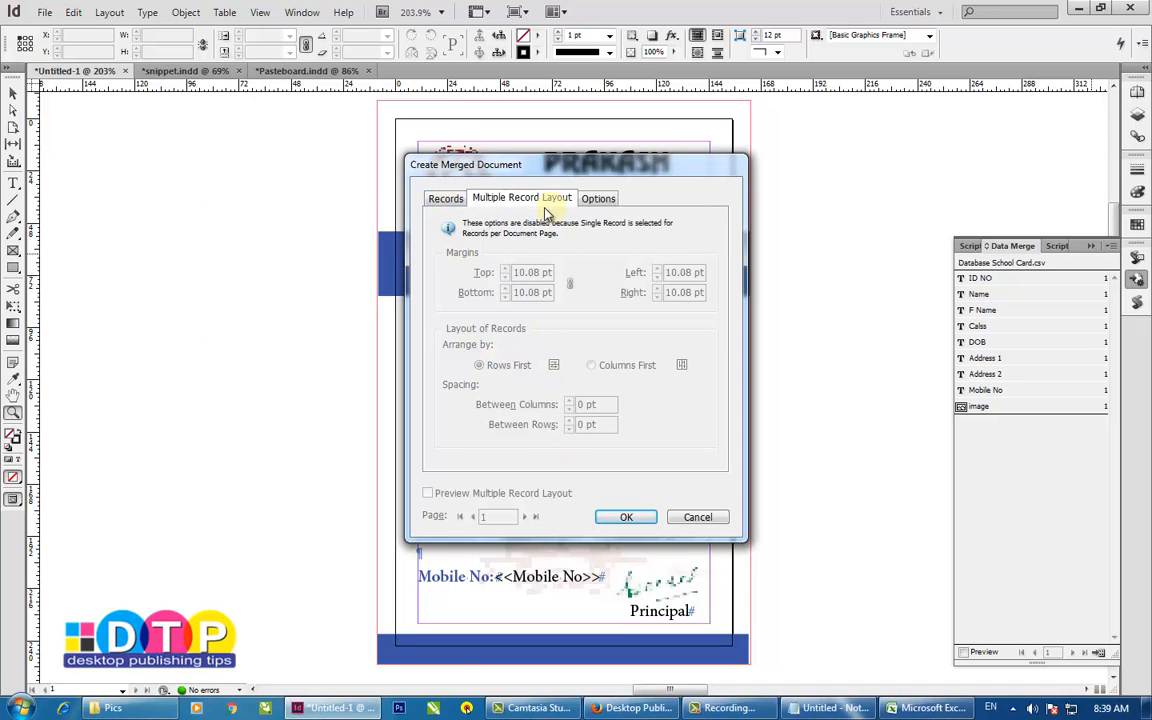
left_click(445, 199)
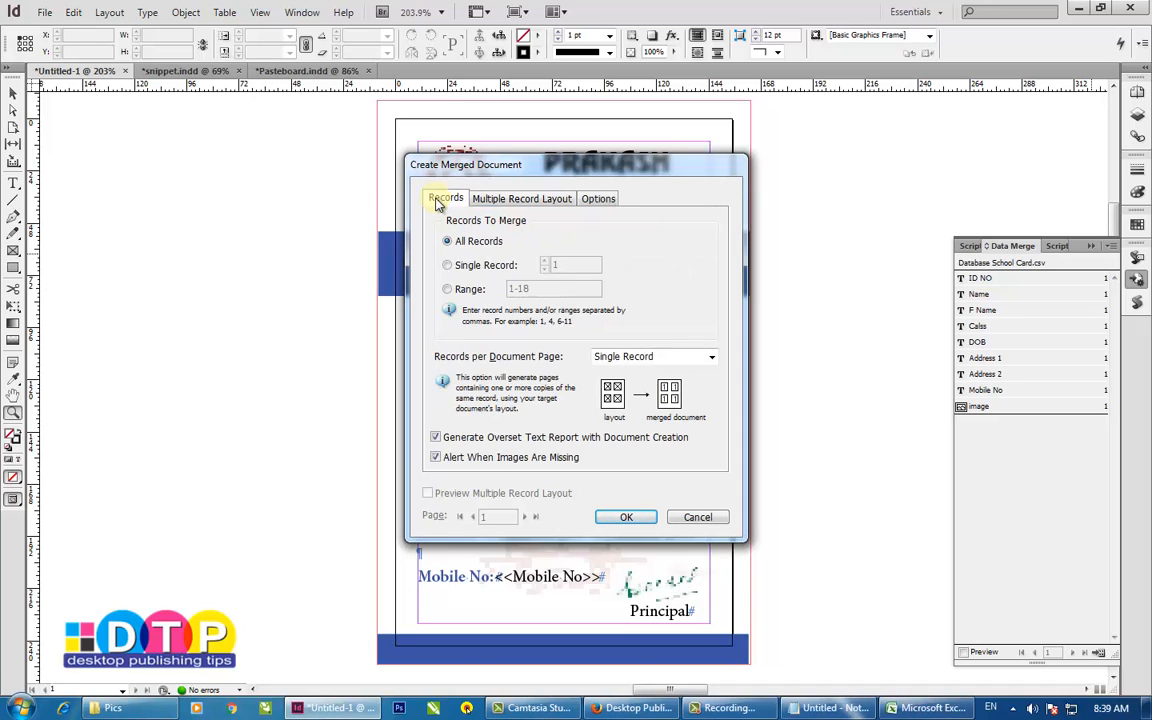
Step: Try Multiple Records per document page, check its margin and spacing settings, and set it back to Single Record
left_click(680, 357)
left_click(648, 386)
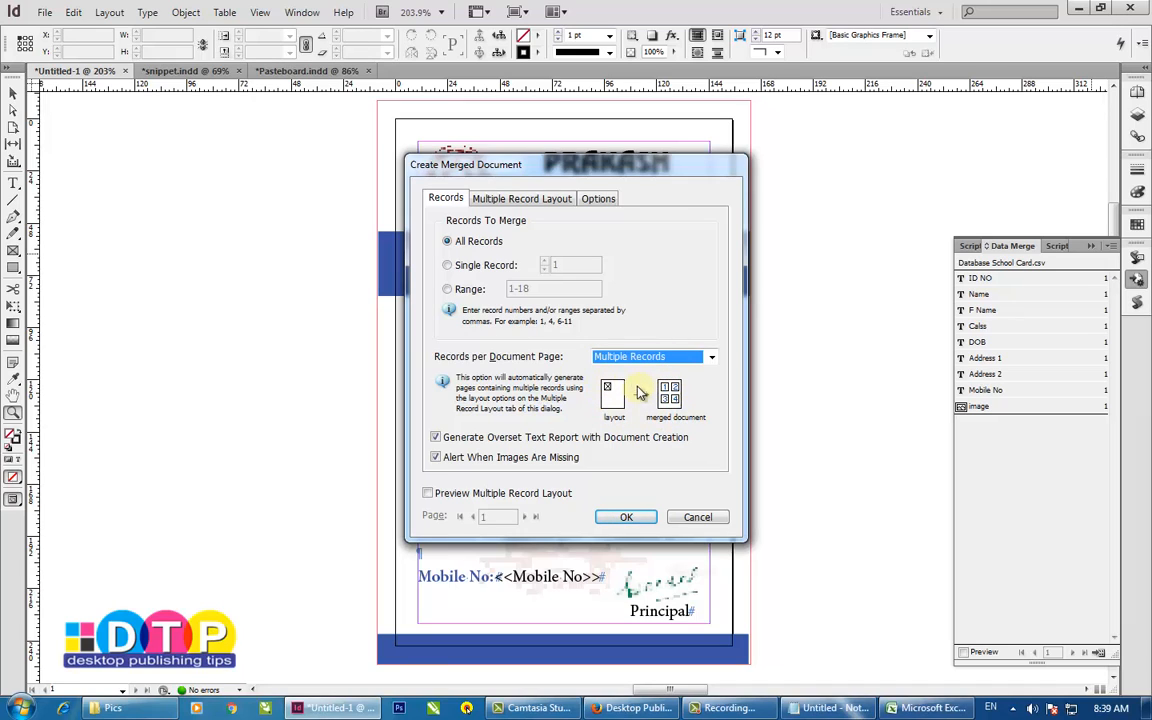
left_click(512, 200)
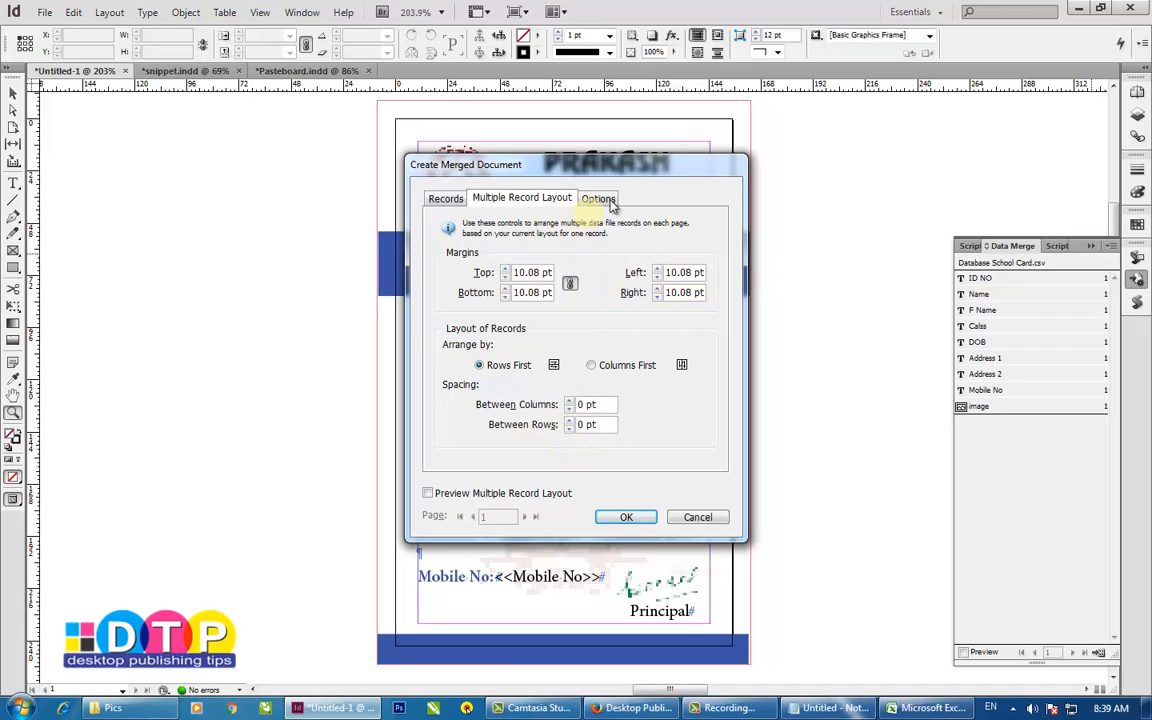
left_click(440, 201)
left_click(665, 357)
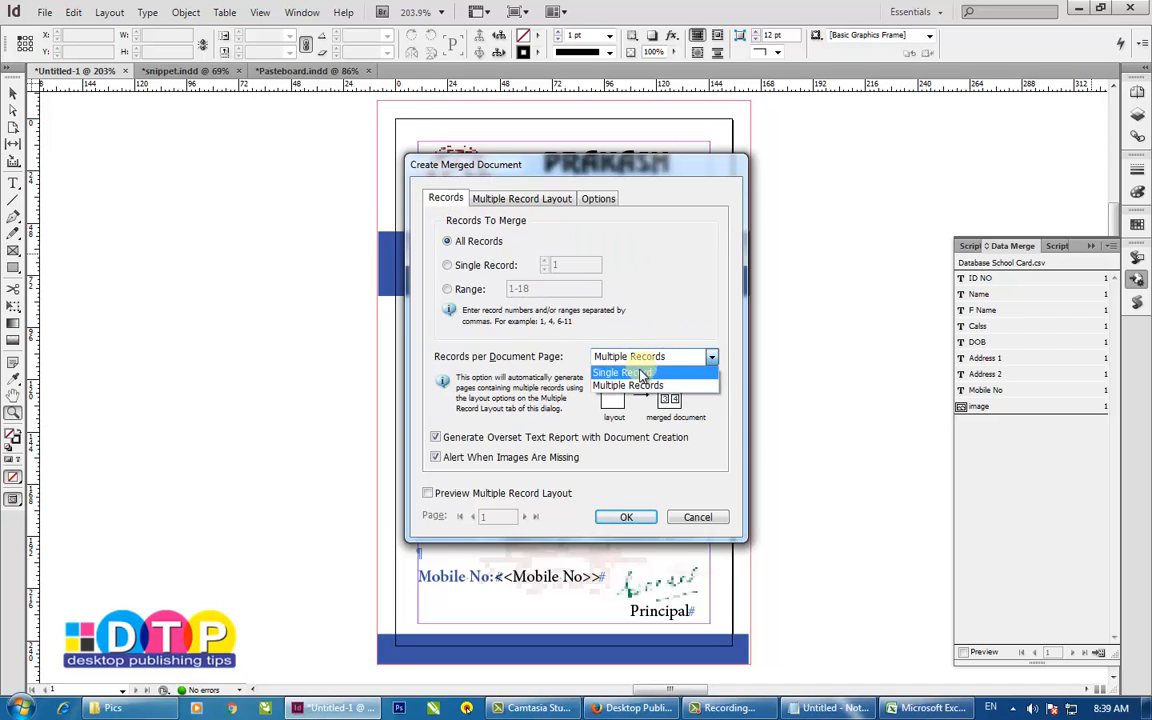
left_click(641, 373)
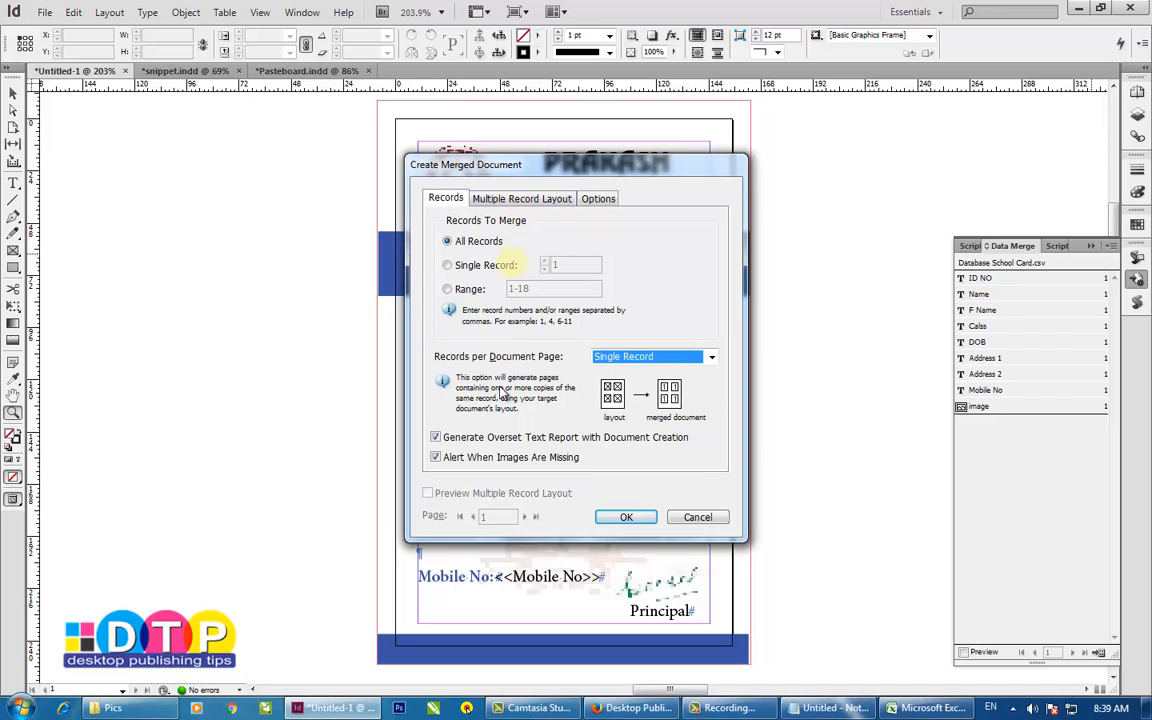
Step: Review the image placement options, and create the merged document from all records with a single record per page
left_click(599, 198)
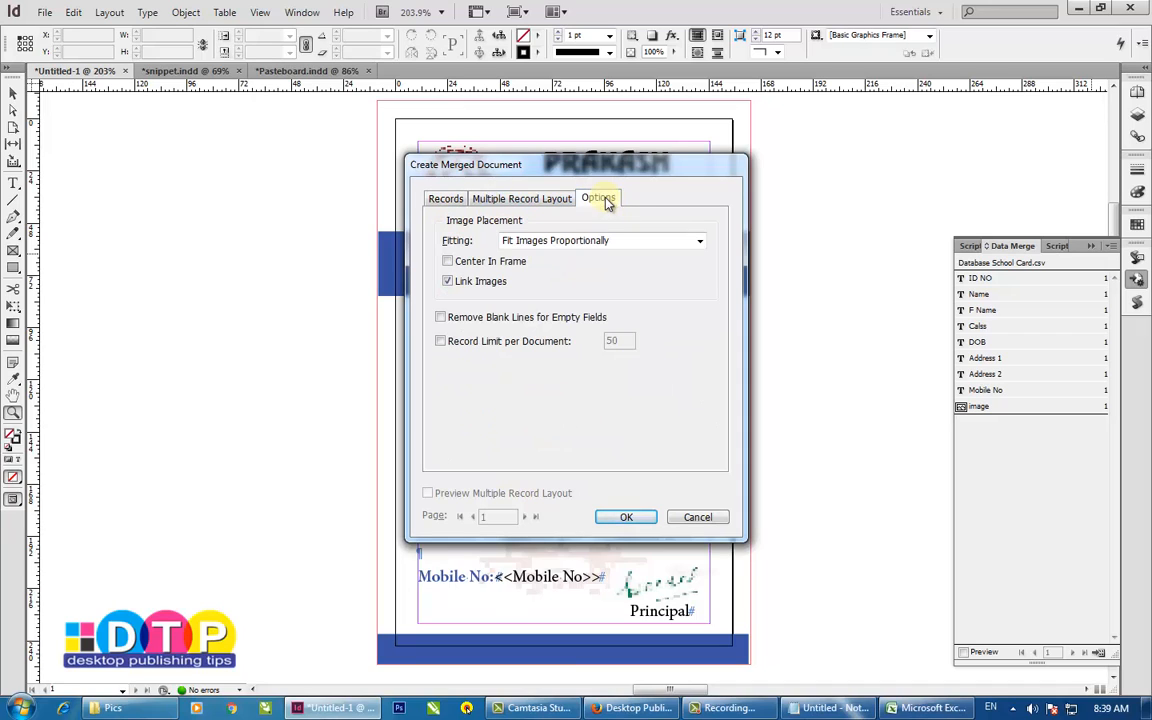
left_click(574, 240)
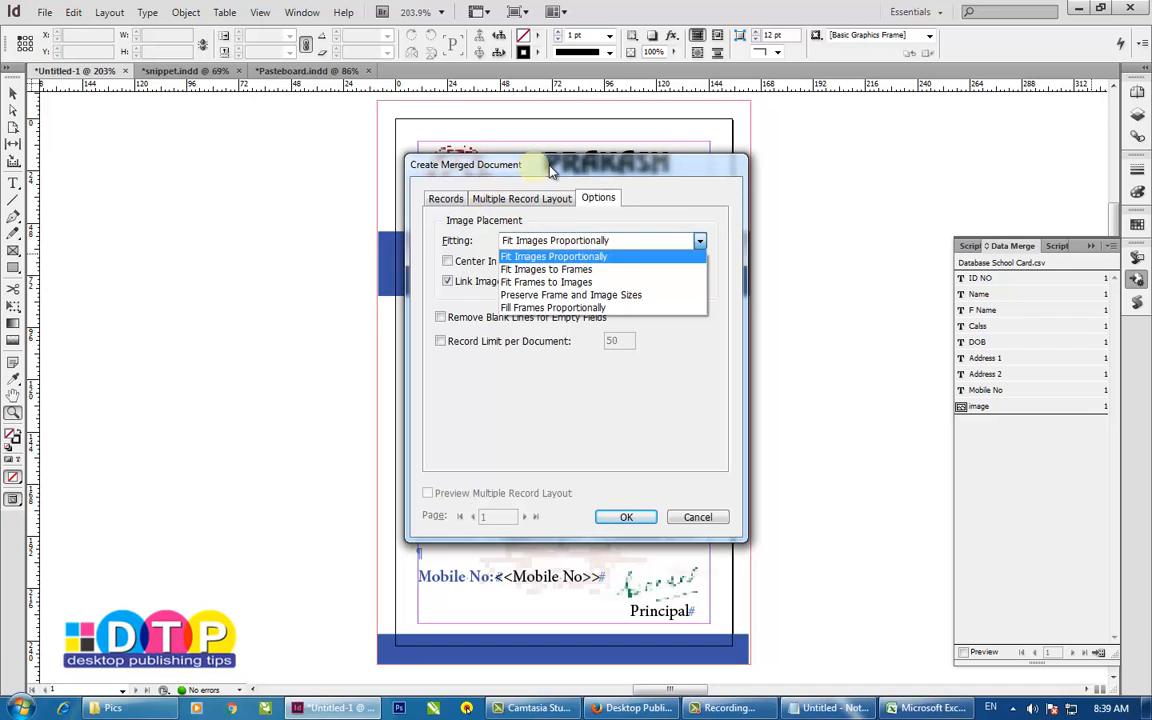
left_click_drag(549, 172, 905, 168)
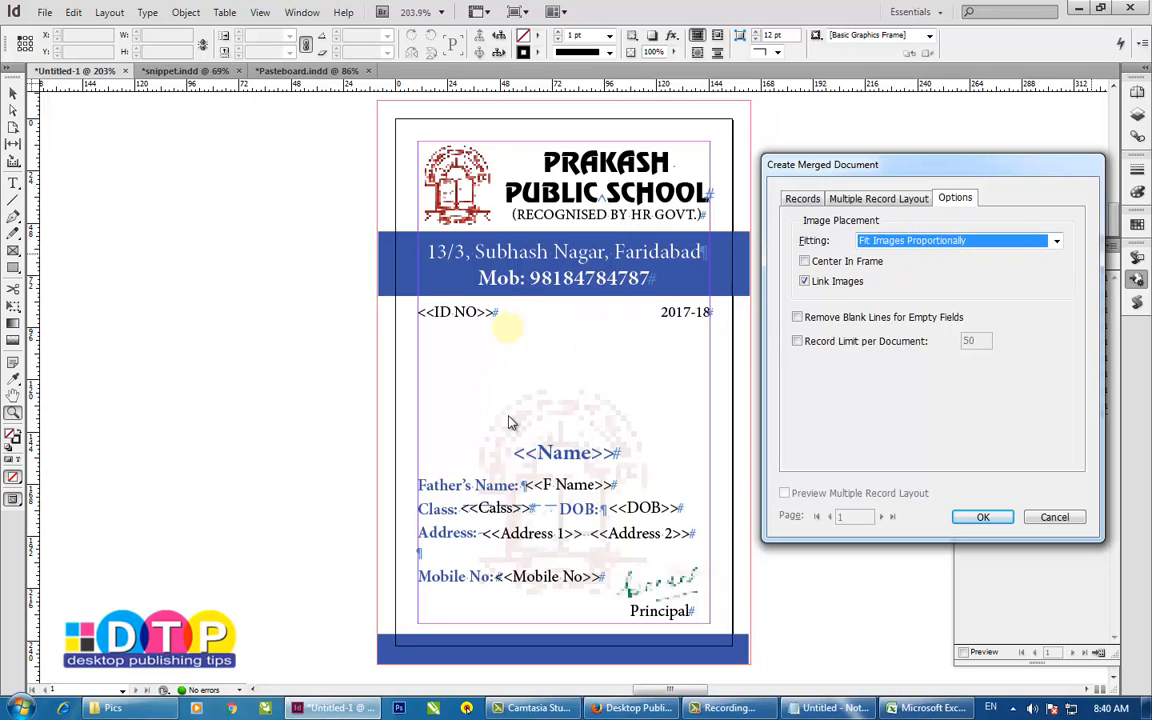
left_click(802, 198)
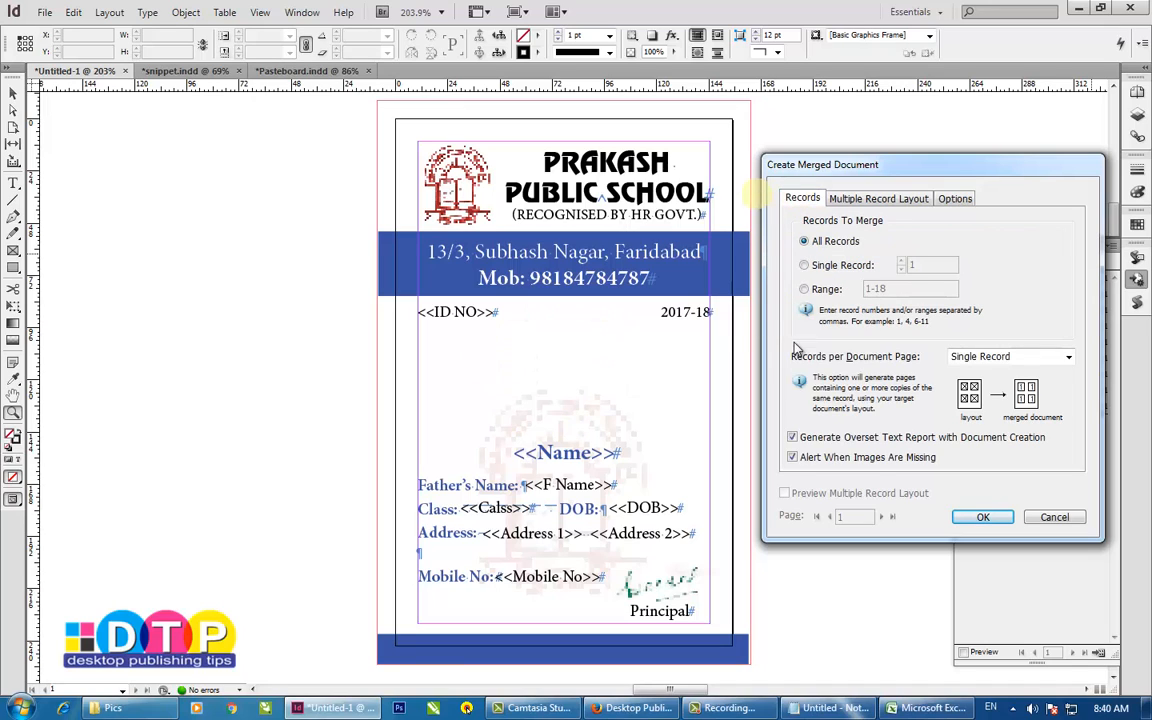
left_click(984, 519)
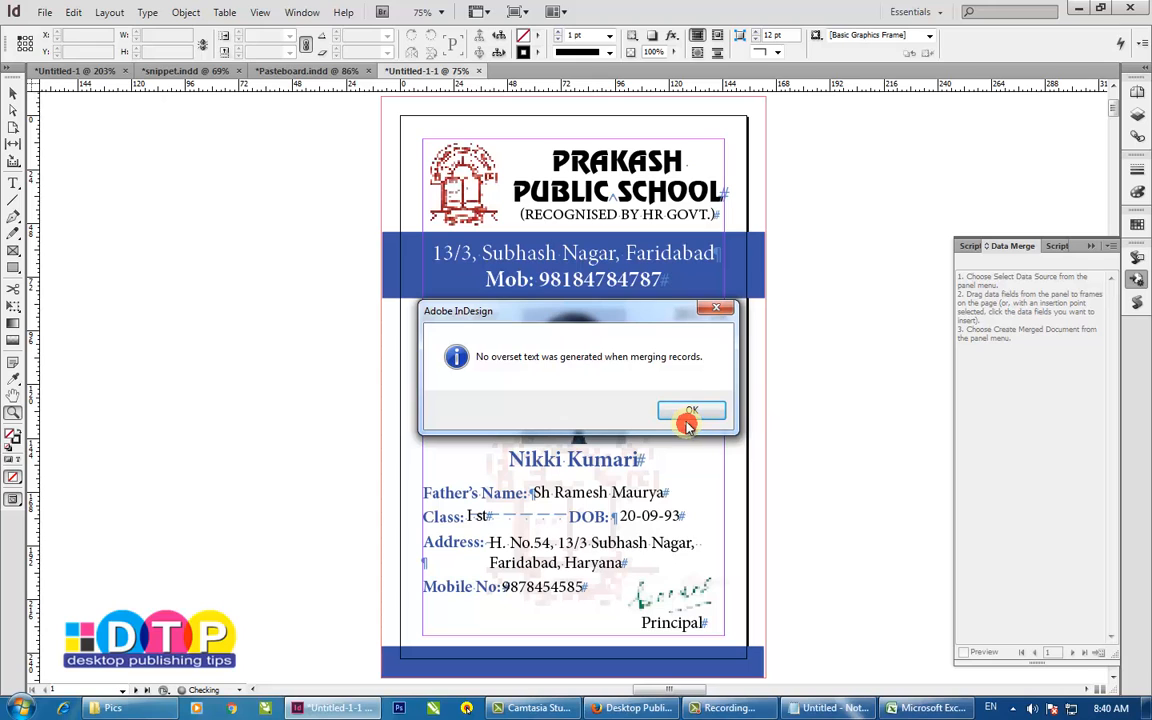
left_click(688, 424)
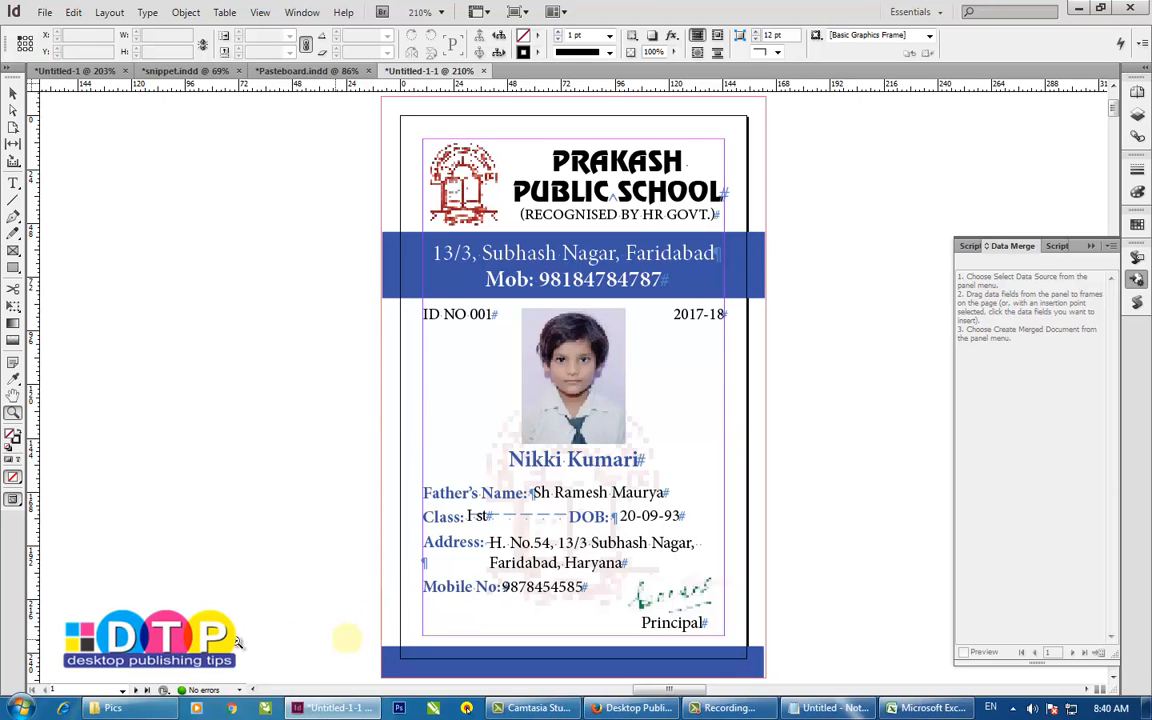
Step: Examine the merged cards from page 1 to page 4, and check the last card on page 18
scroll(540, 452, "down", 5)
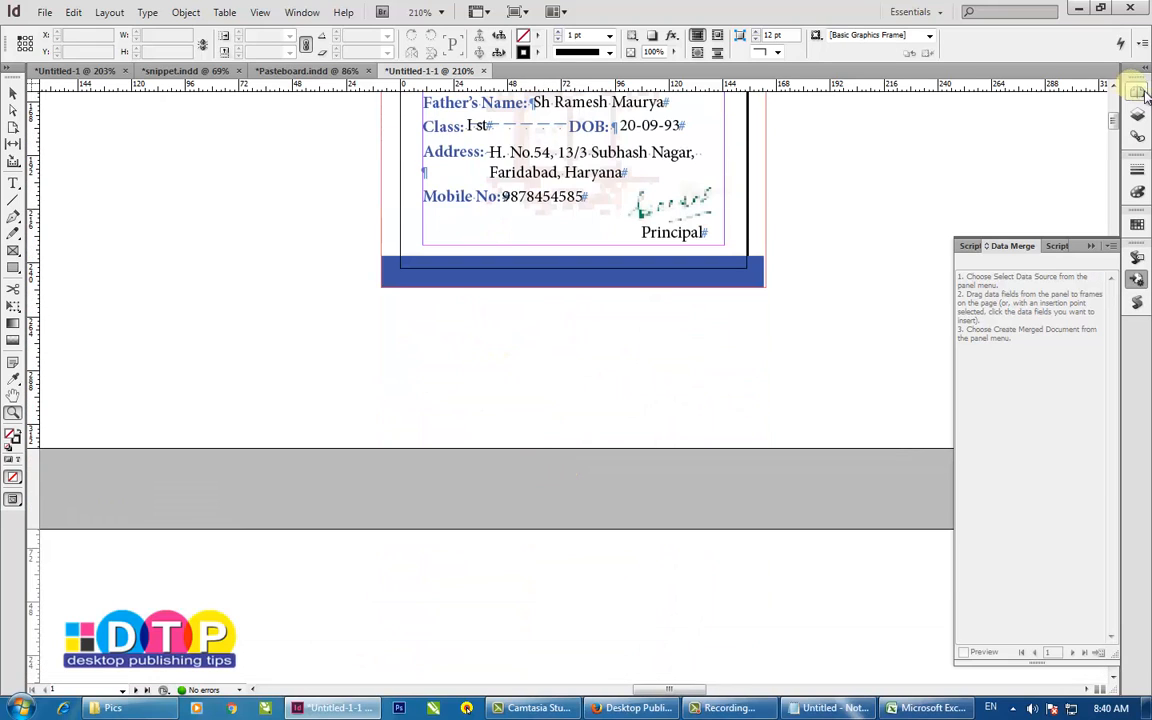
left_click(1143, 92)
scroll(571, 458, "down", 5)
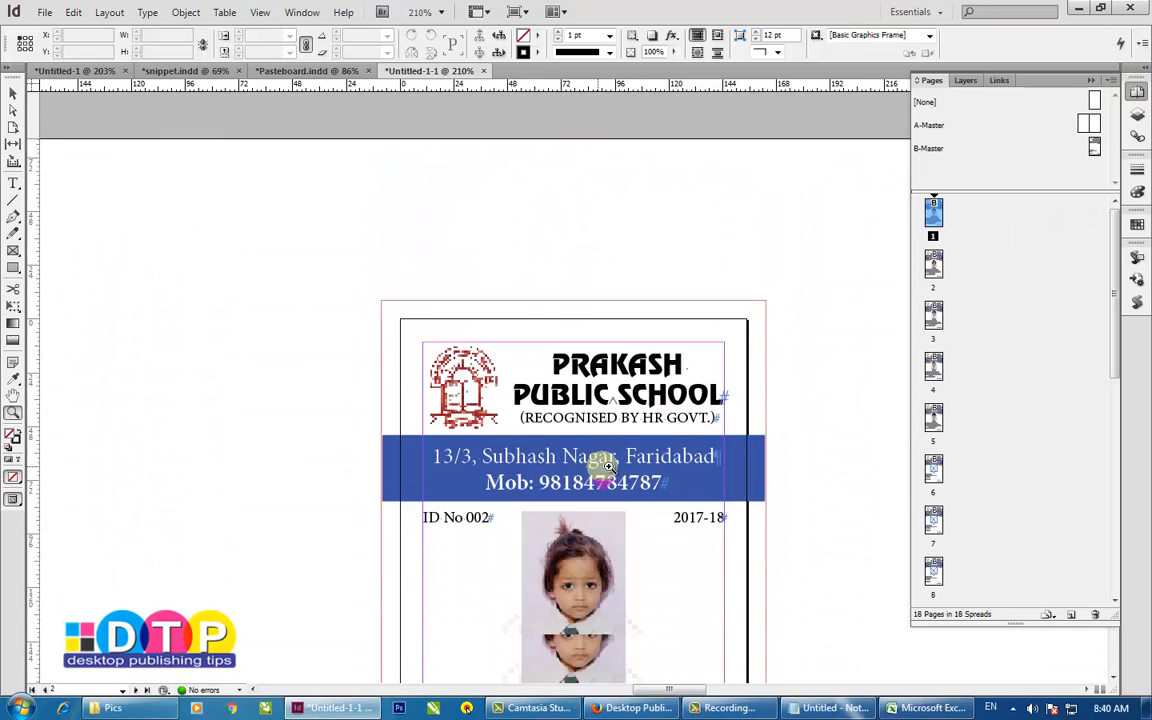
scroll(608, 466, "down", 5)
scroll(714, 474, "down", 12)
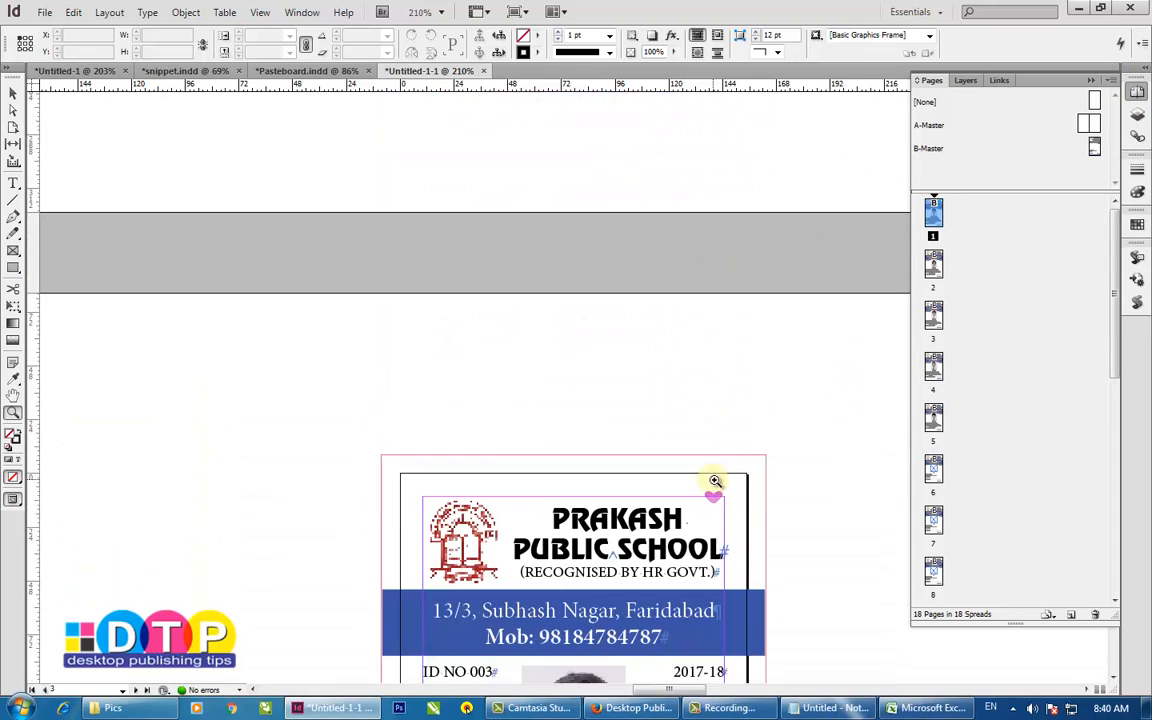
scroll(740, 475, "down", 5)
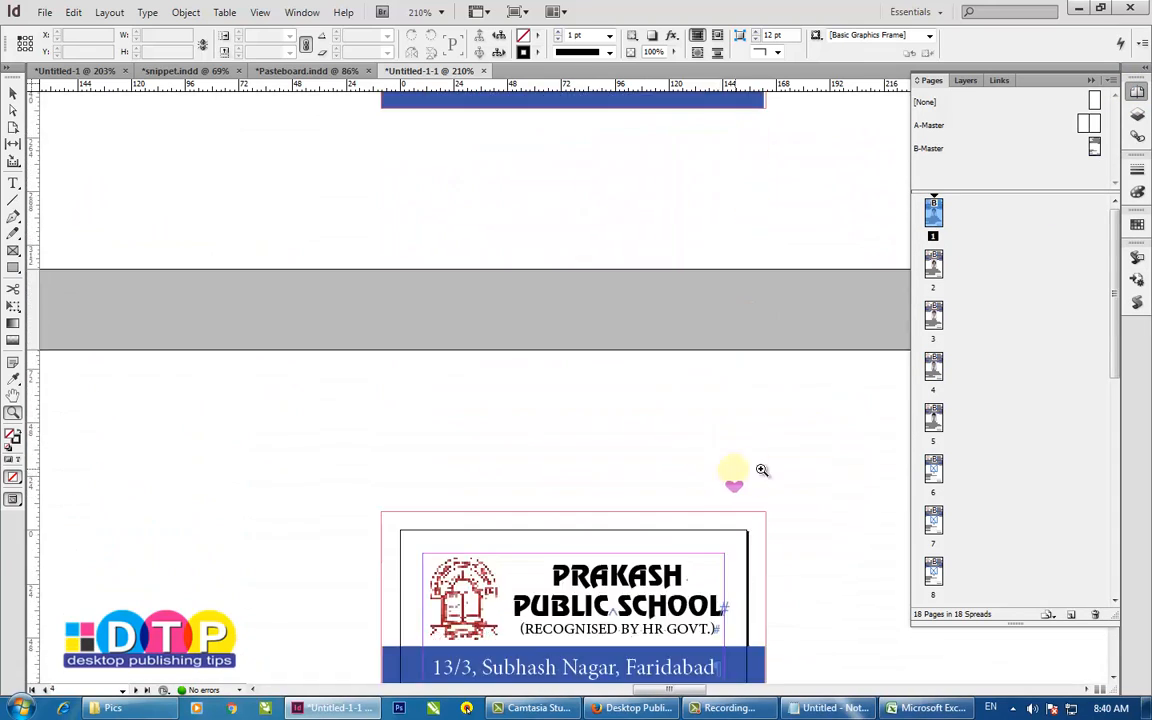
scroll(1000, 535, "down", 5)
scroll(1005, 532, "down", 1)
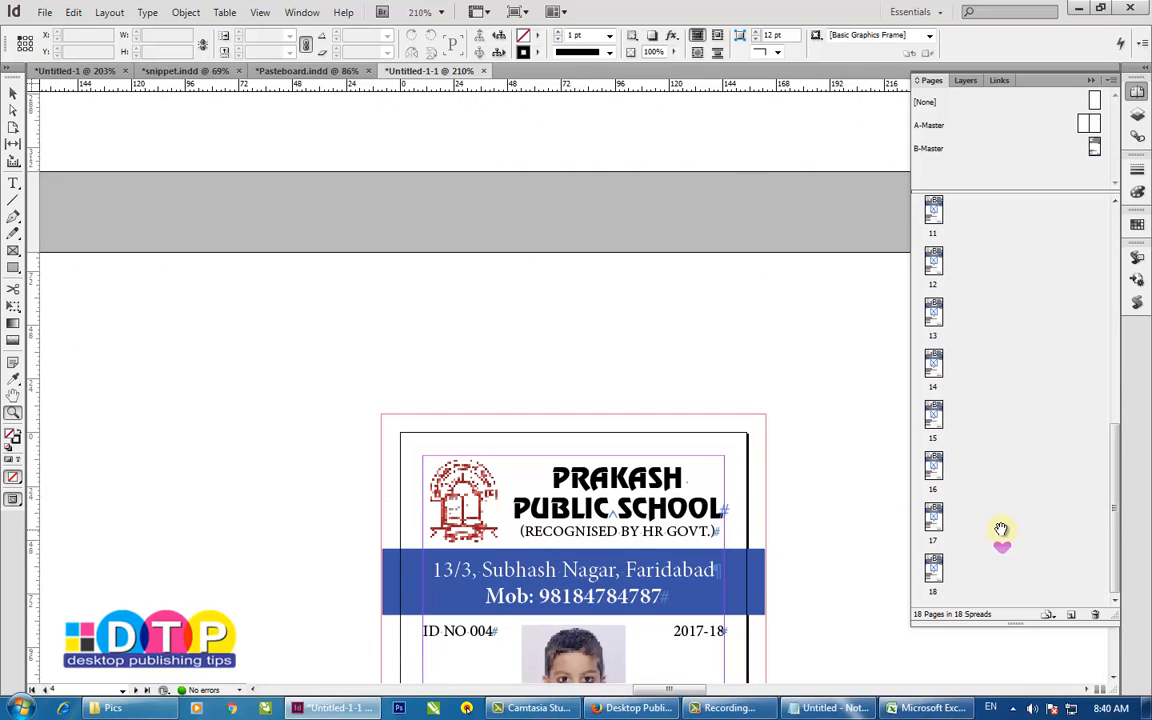
double_click(935, 568)
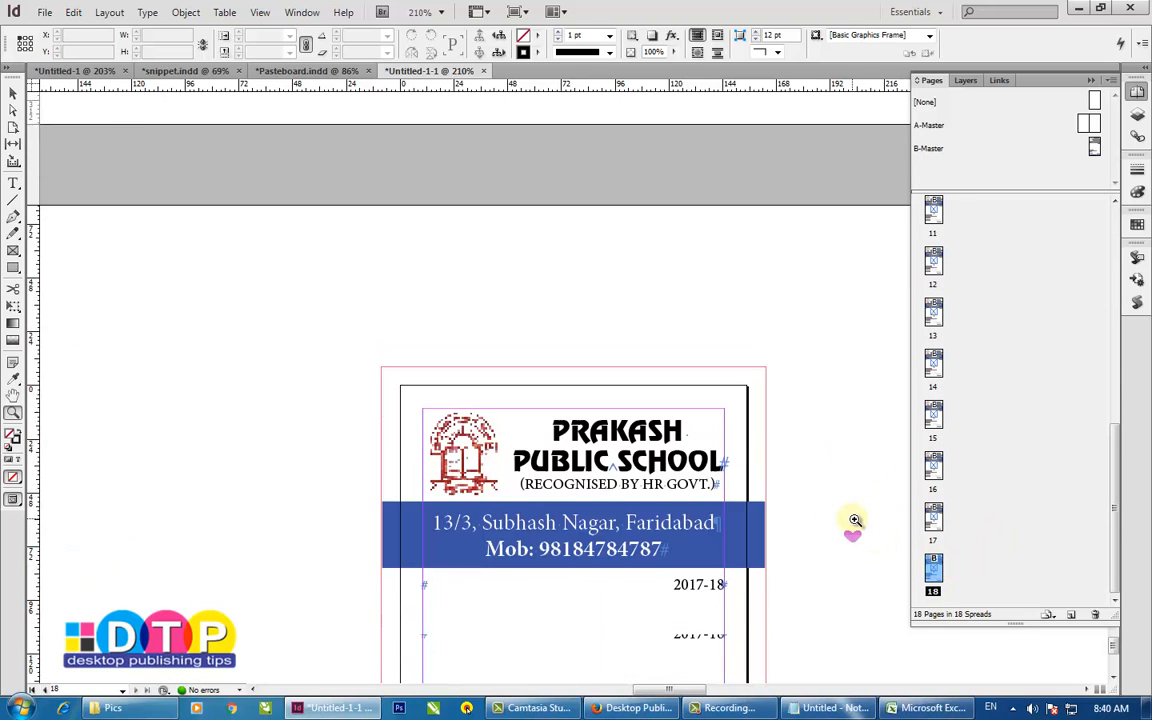
scroll(860, 520, "up", 10)
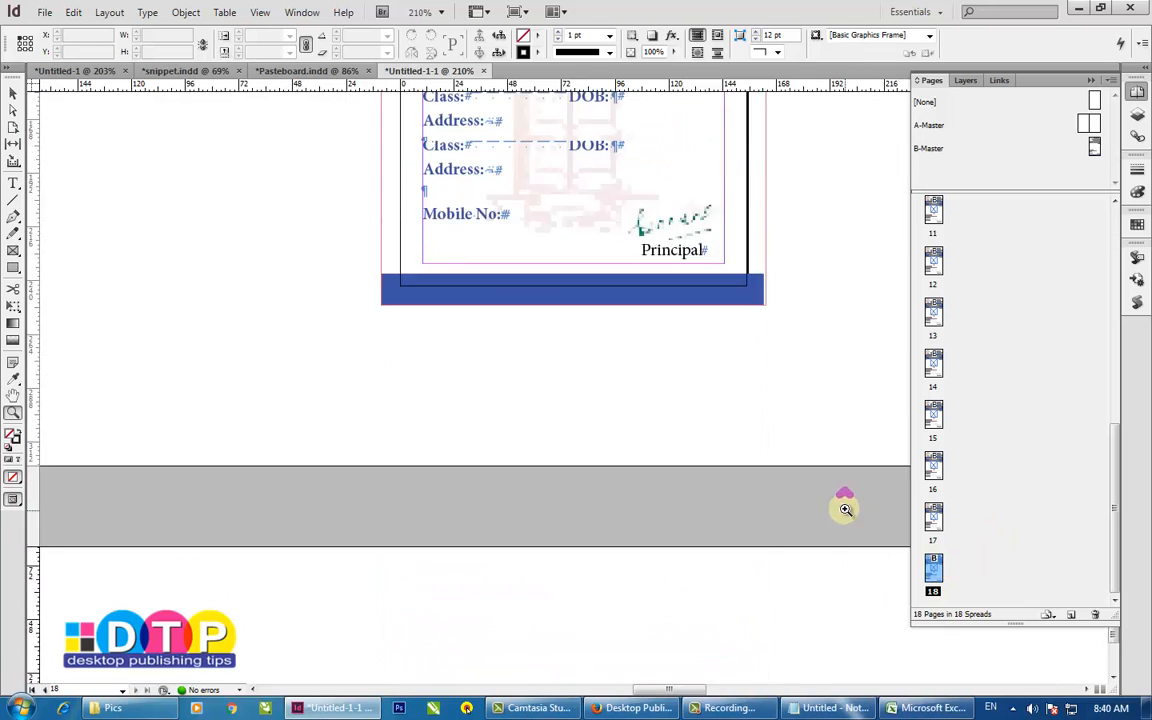
Step: Switch to Excel, highlight the empty cells A7:J18 below the student rows, and return to InDesign
left_click(925, 707)
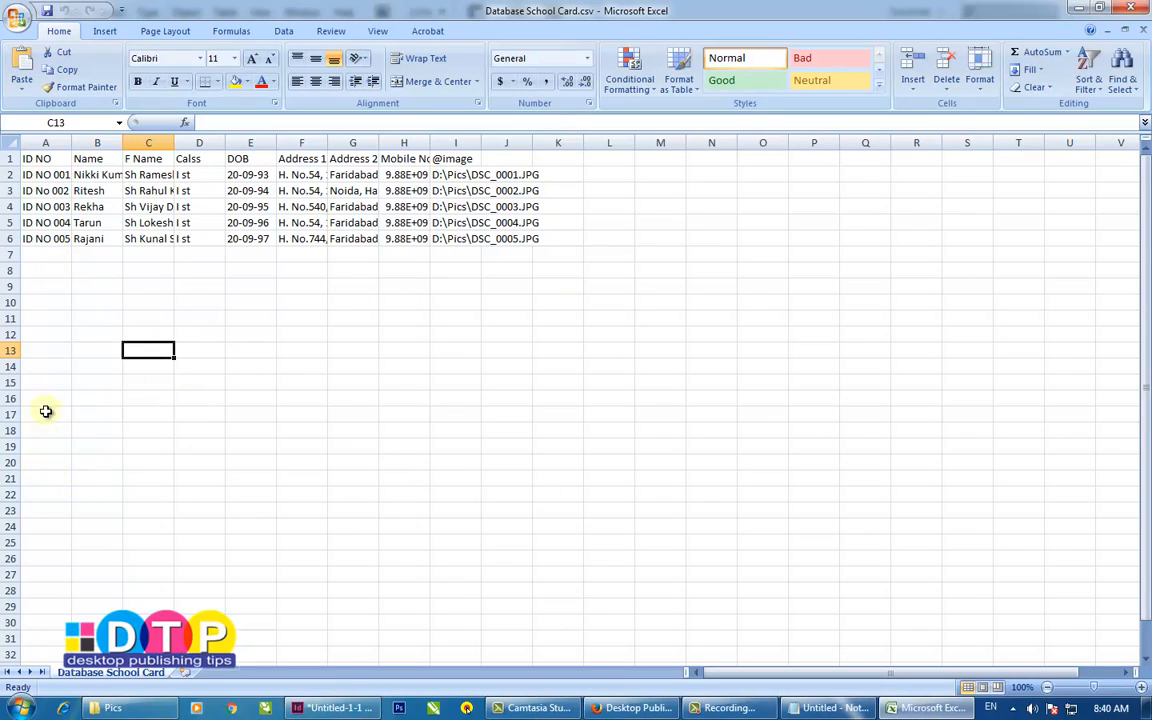
left_click_drag(513, 435, 47, 248)
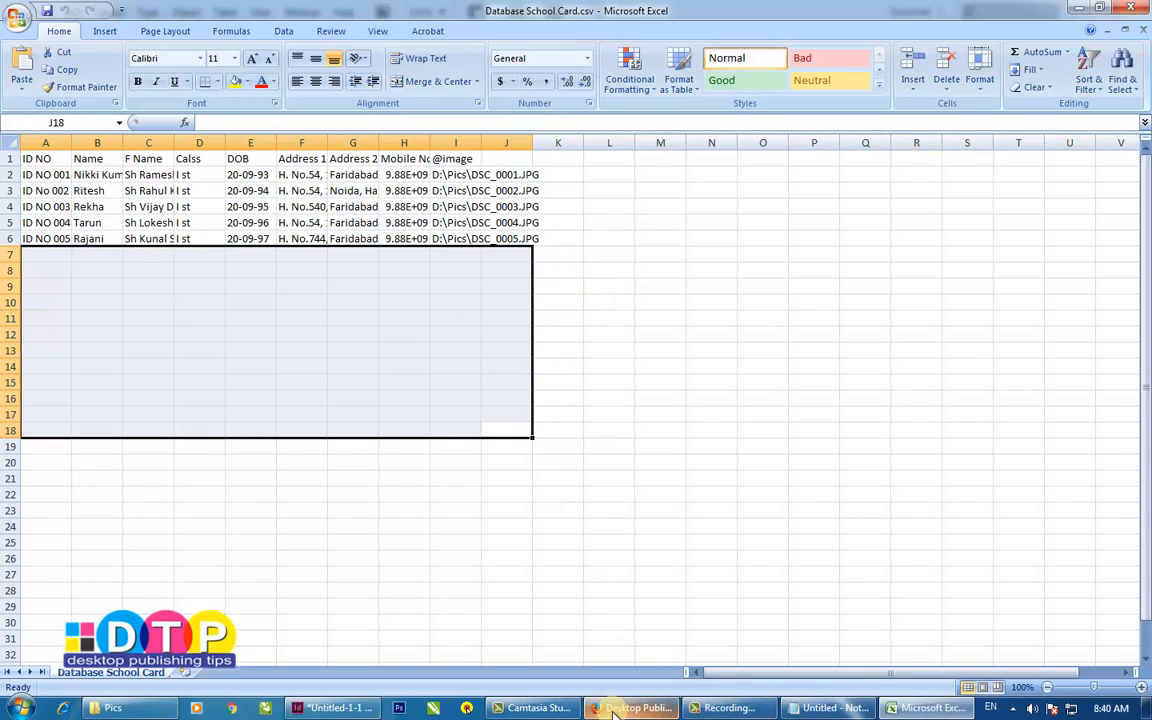
left_click(333, 710)
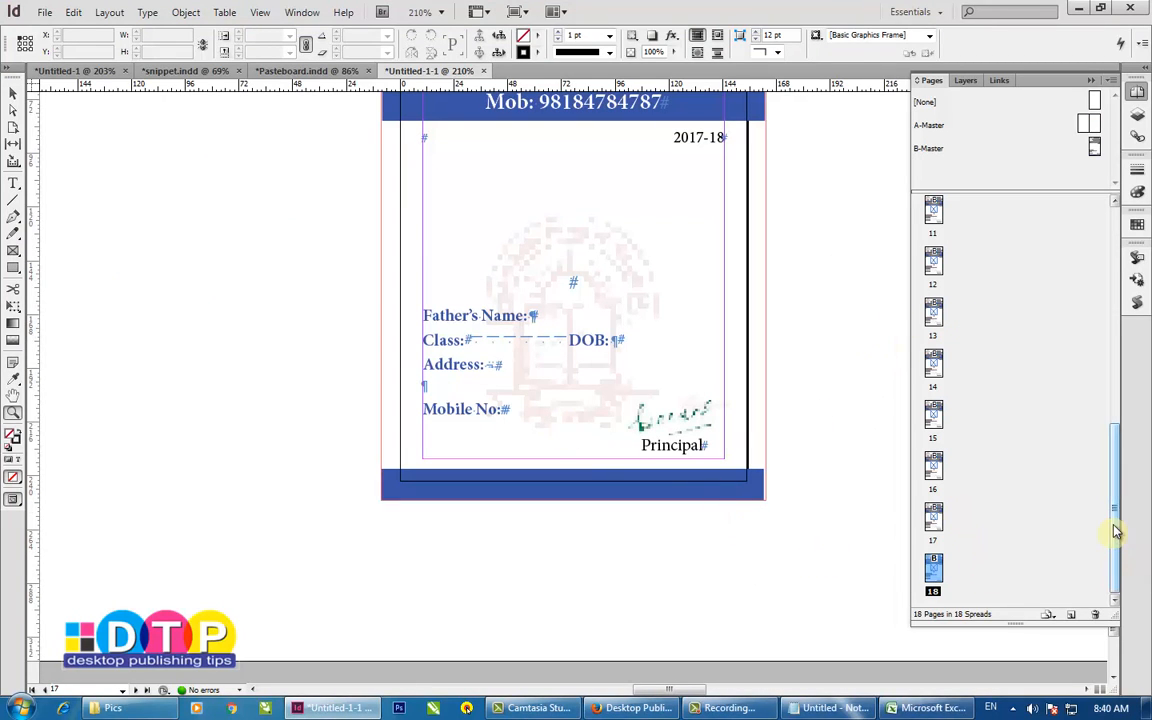
Step: Delete the blank card pages 6 to 18 from the merged document, including the objects on them
scroll(522, 442, "up", 5)
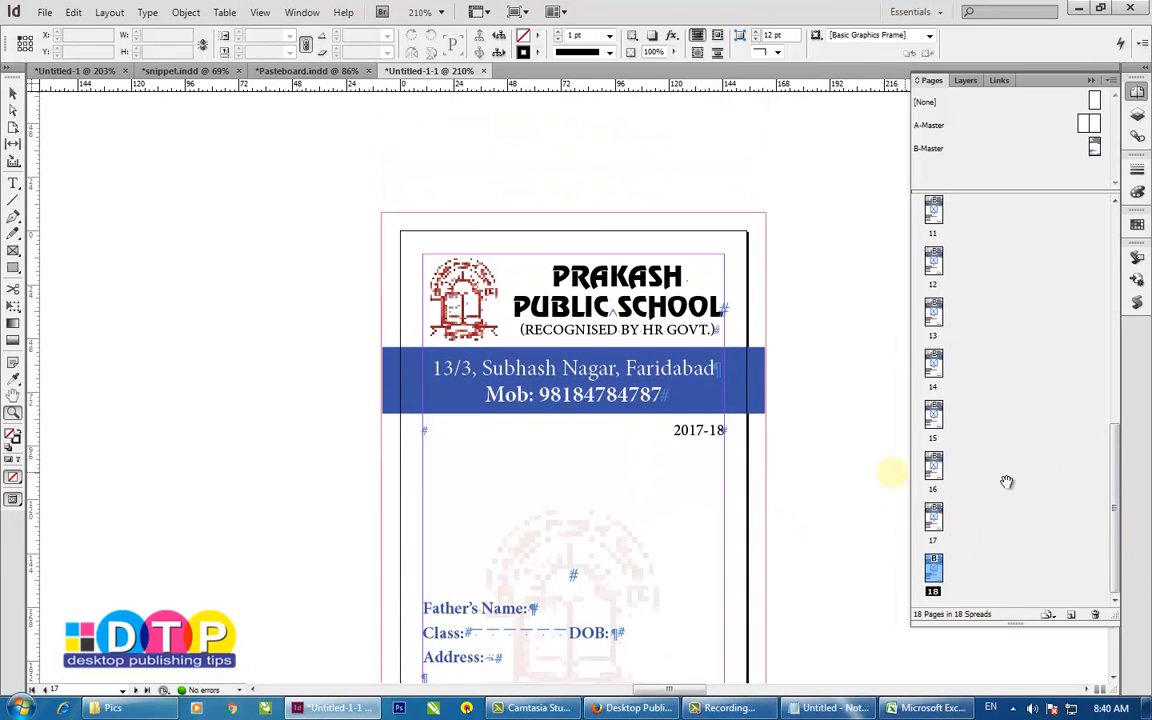
scroll(1008, 488, "up", 5)
left_click(933, 336, "shift")
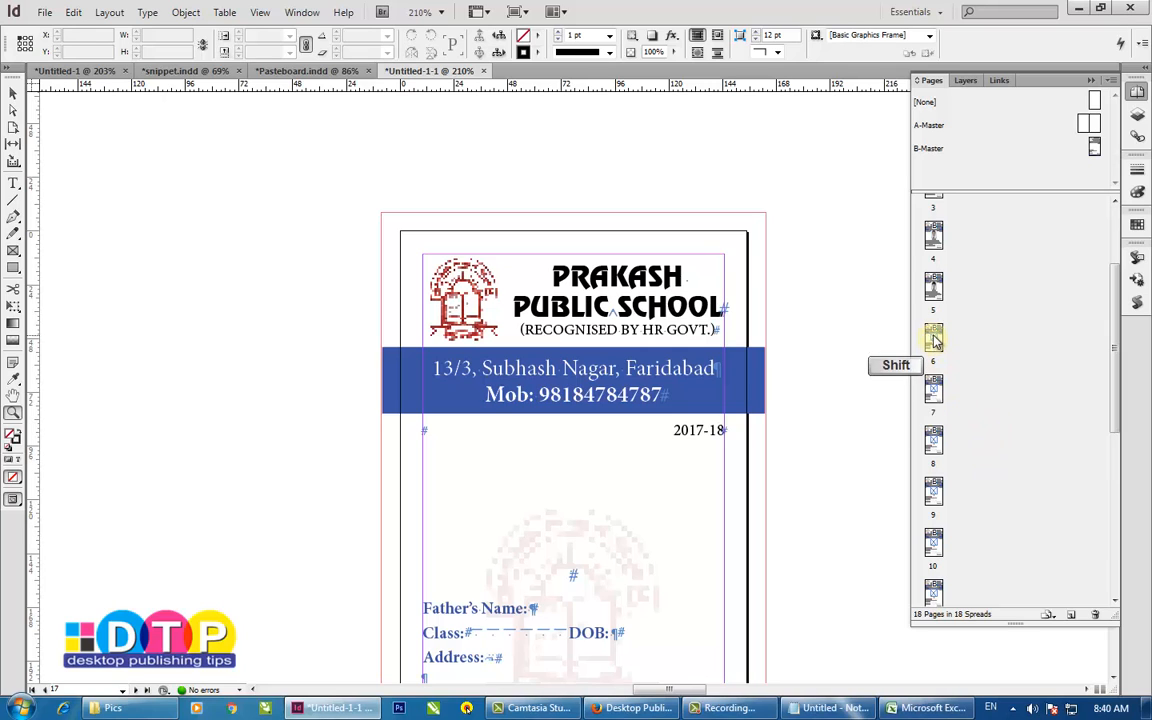
left_click(1094, 619)
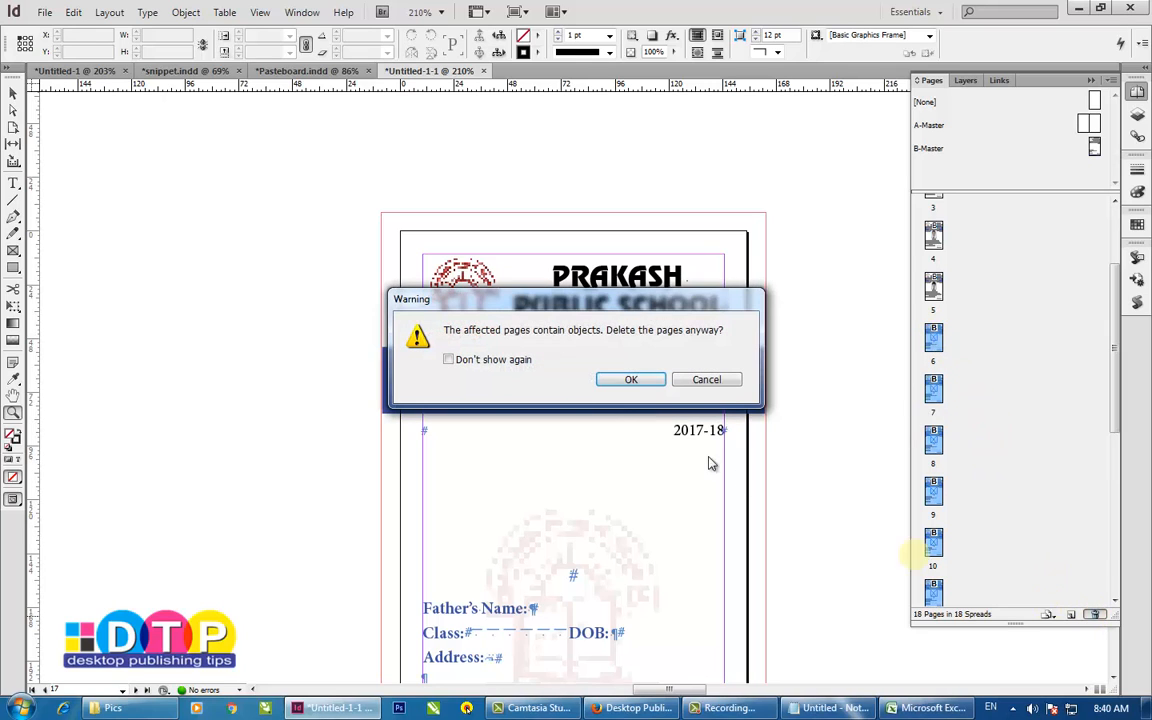
left_click(627, 384)
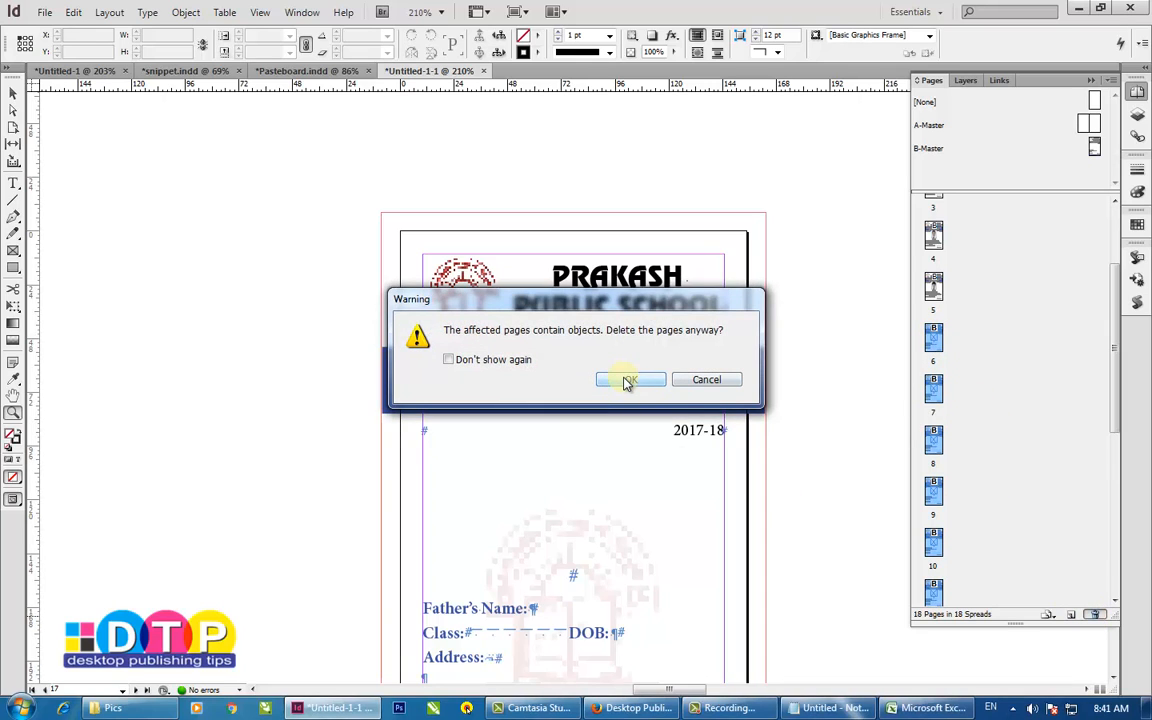
left_click(627, 382)
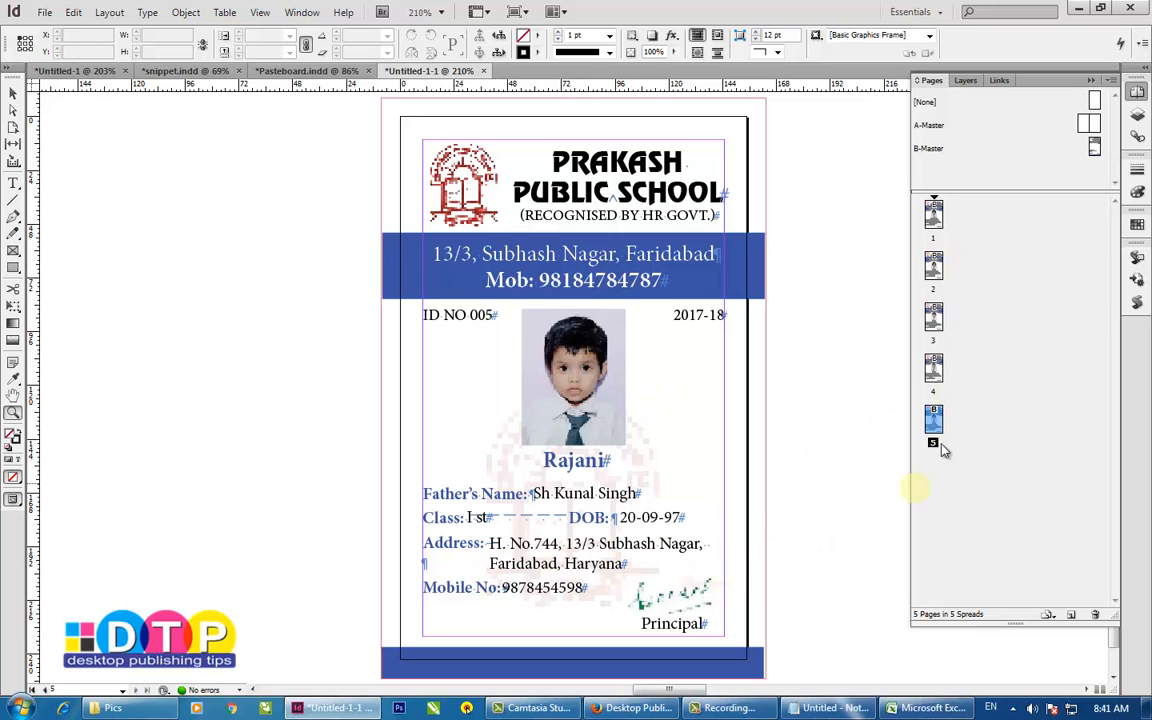
Step: Review the merged cards from page 5 back up to page 2, and select page 2
scroll(699, 483, "up", 5)
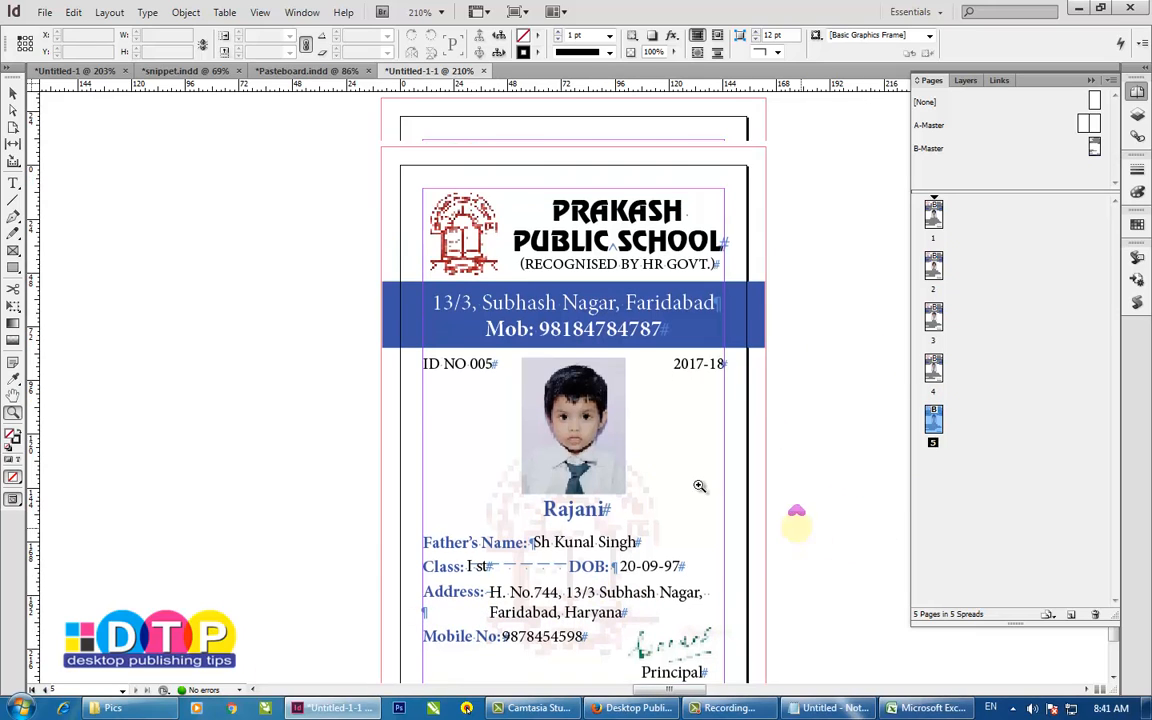
scroll(692, 482, "up", 10)
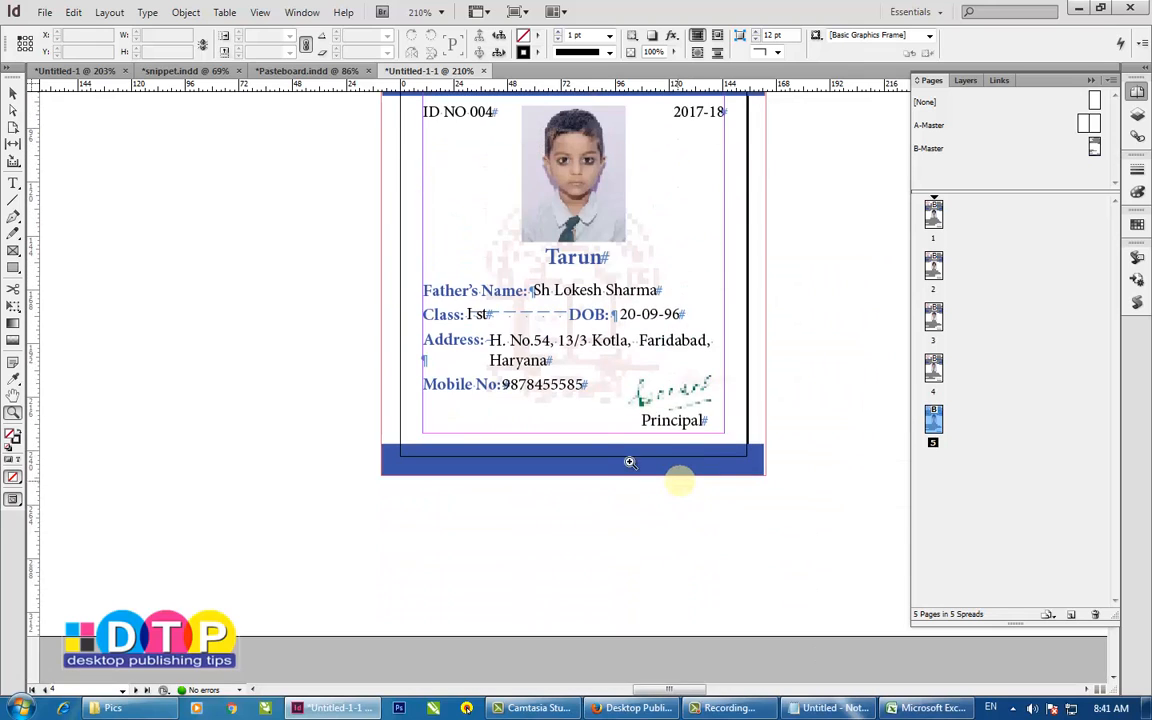
scroll(658, 456, "up", 10)
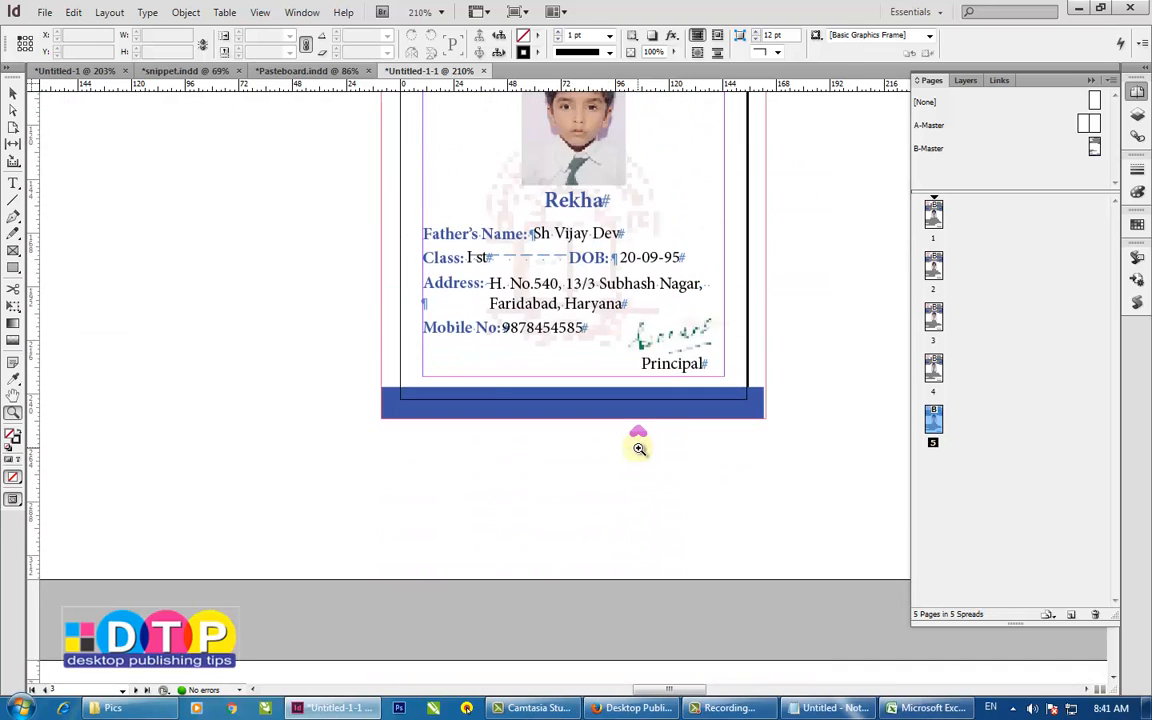
scroll(600, 447, "up", 10)
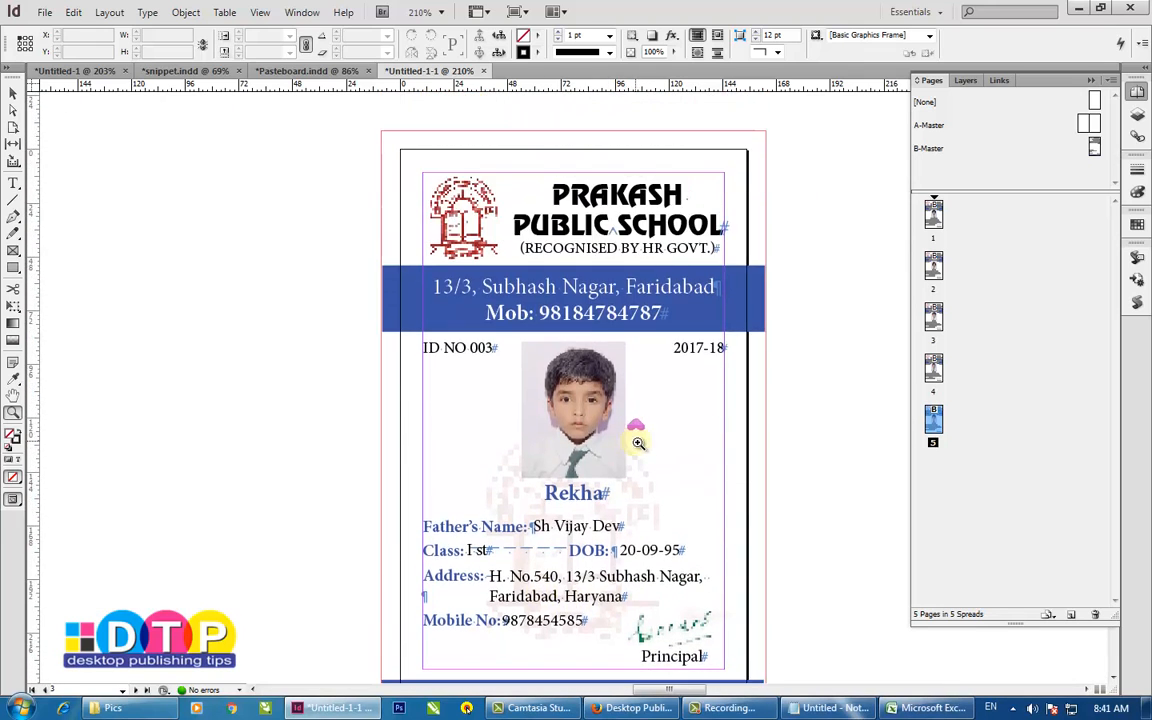
scroll(640, 442, "up", 5)
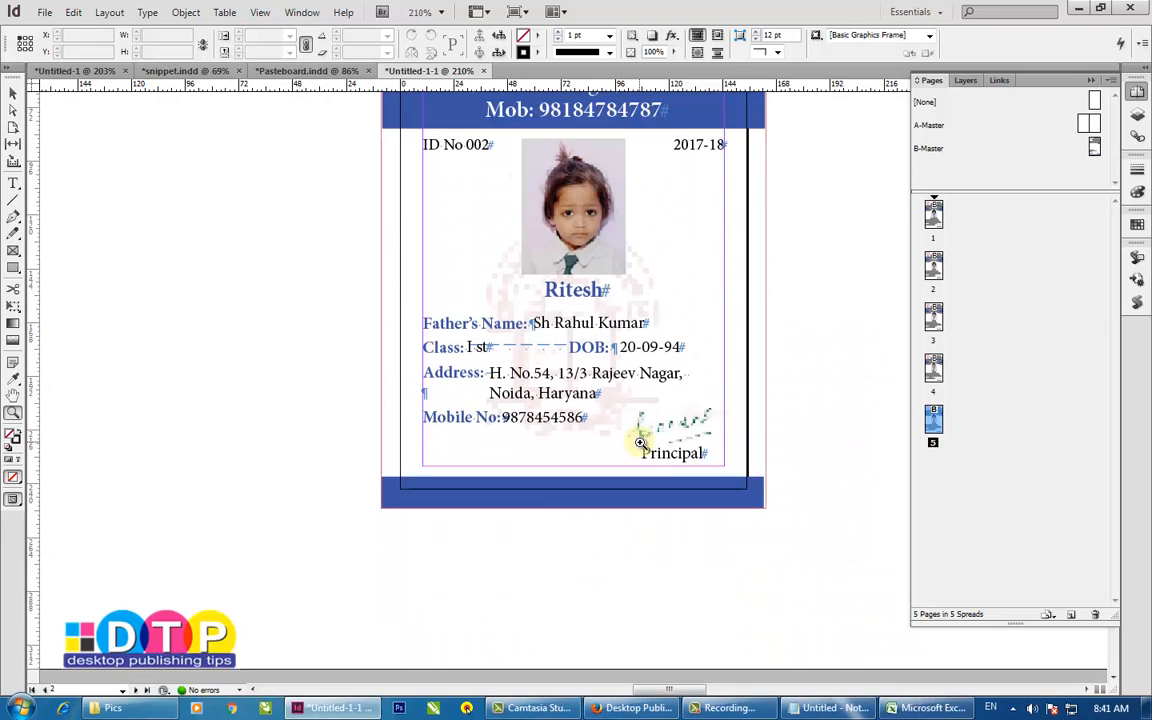
scroll(640, 442, "up", 3)
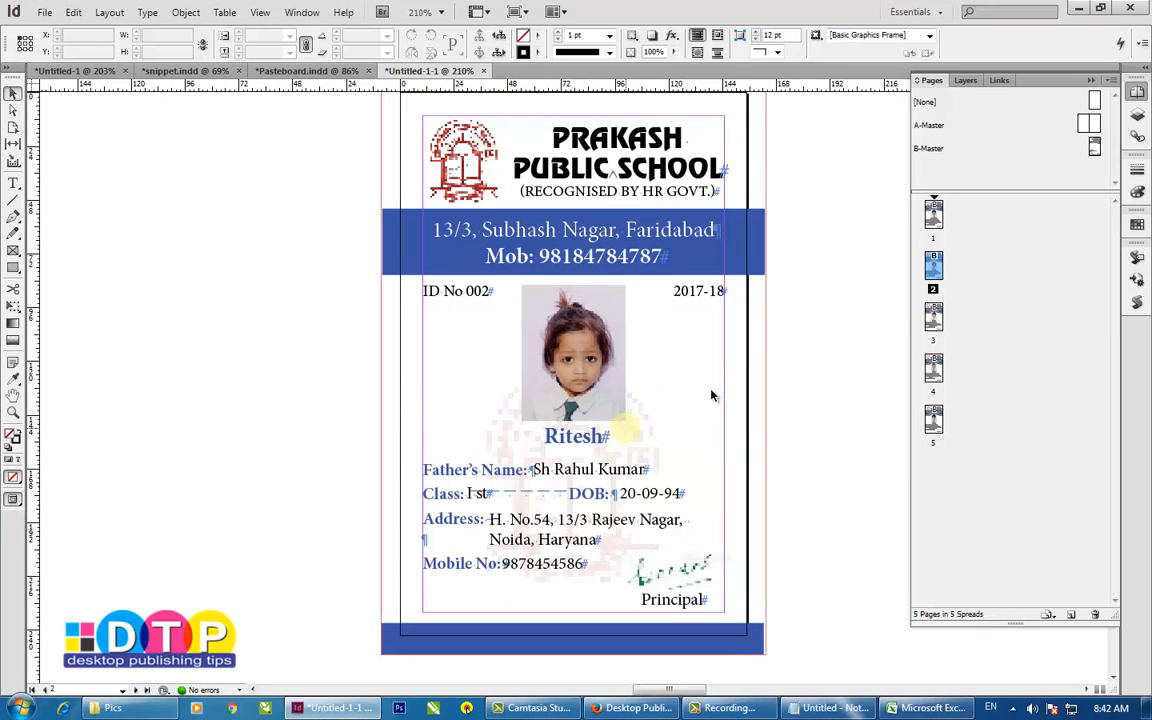
left_click(938, 276)
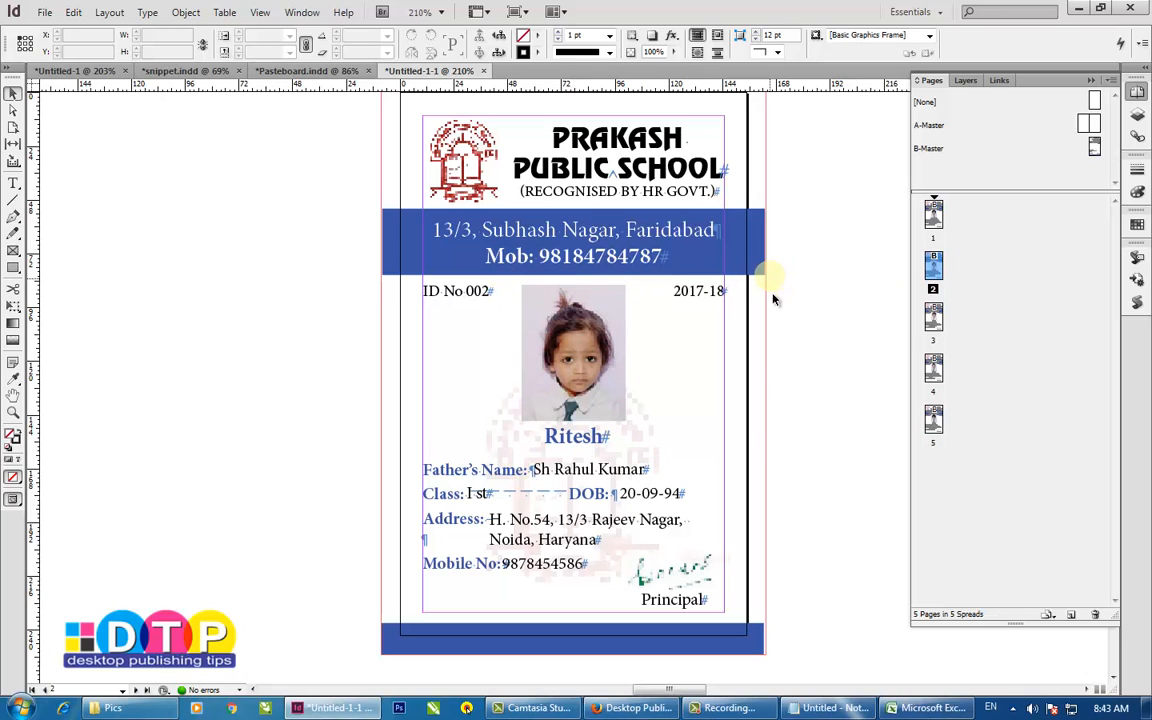
Step: Add "India" after the state in the address on the page 2 card, and break it onto a new line
scroll(778, 438, "up", 2)
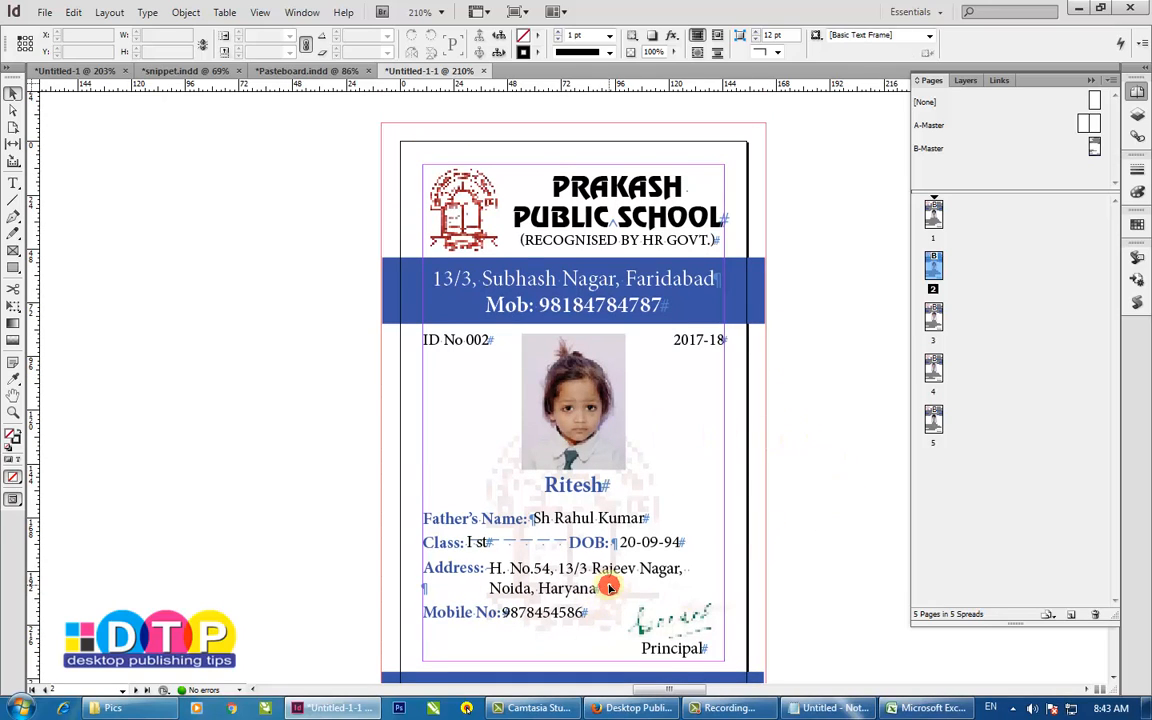
type("t")
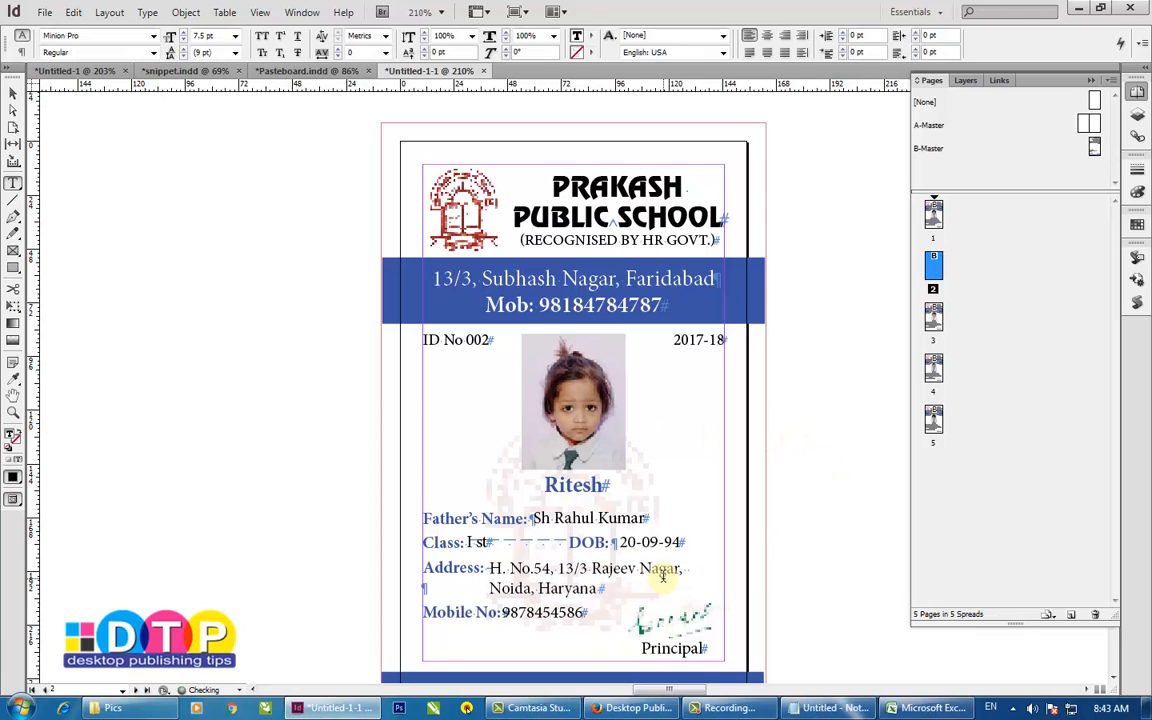
type(" Indi")
key("Left")
key("Left")
key("Left")
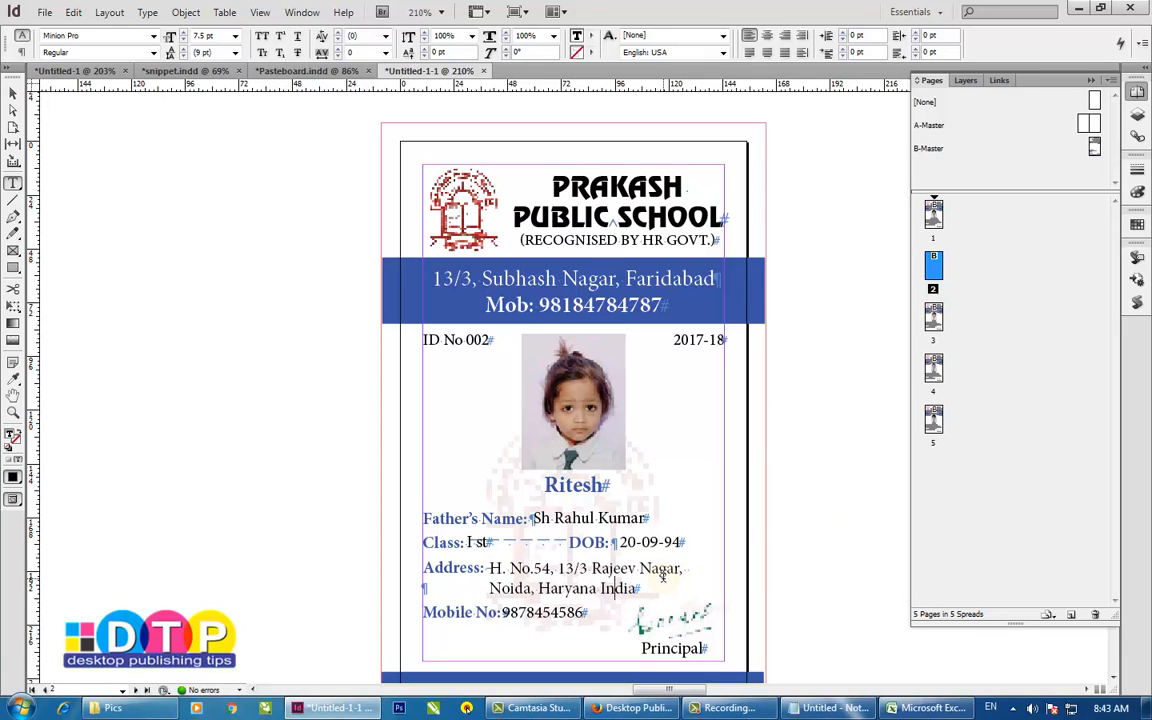
key("Delete")
key("Delete")
key("Delete")
key("Delete")
key("Delete")
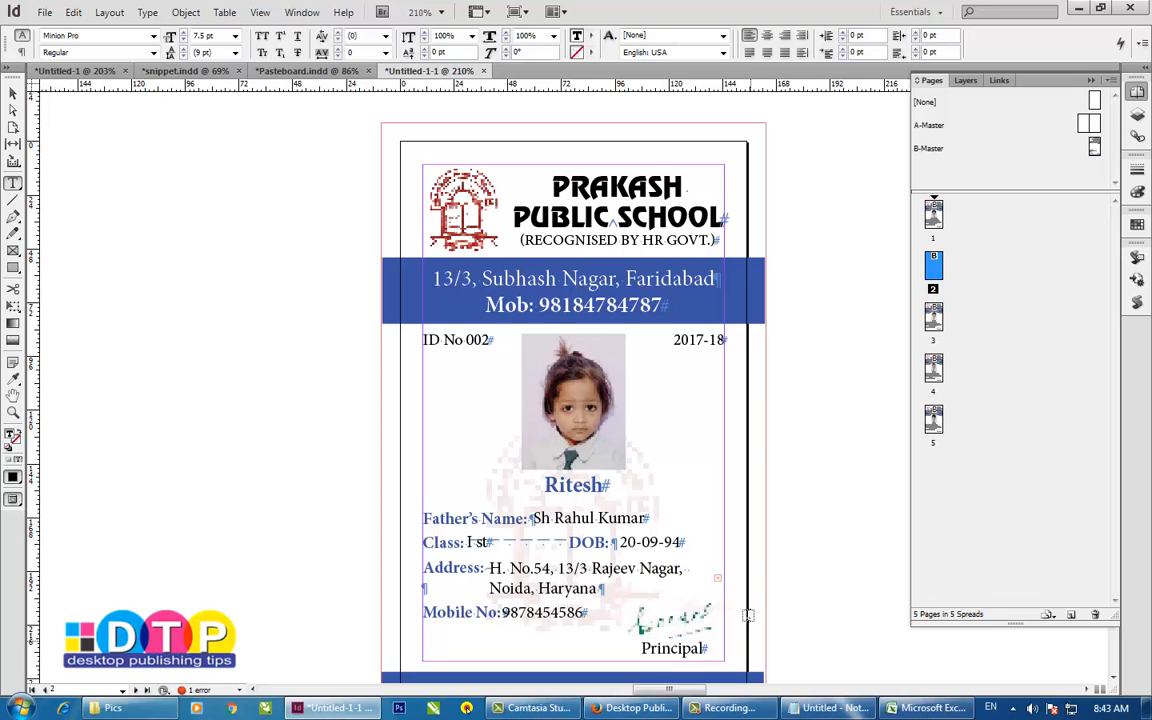
left_click(13, 92)
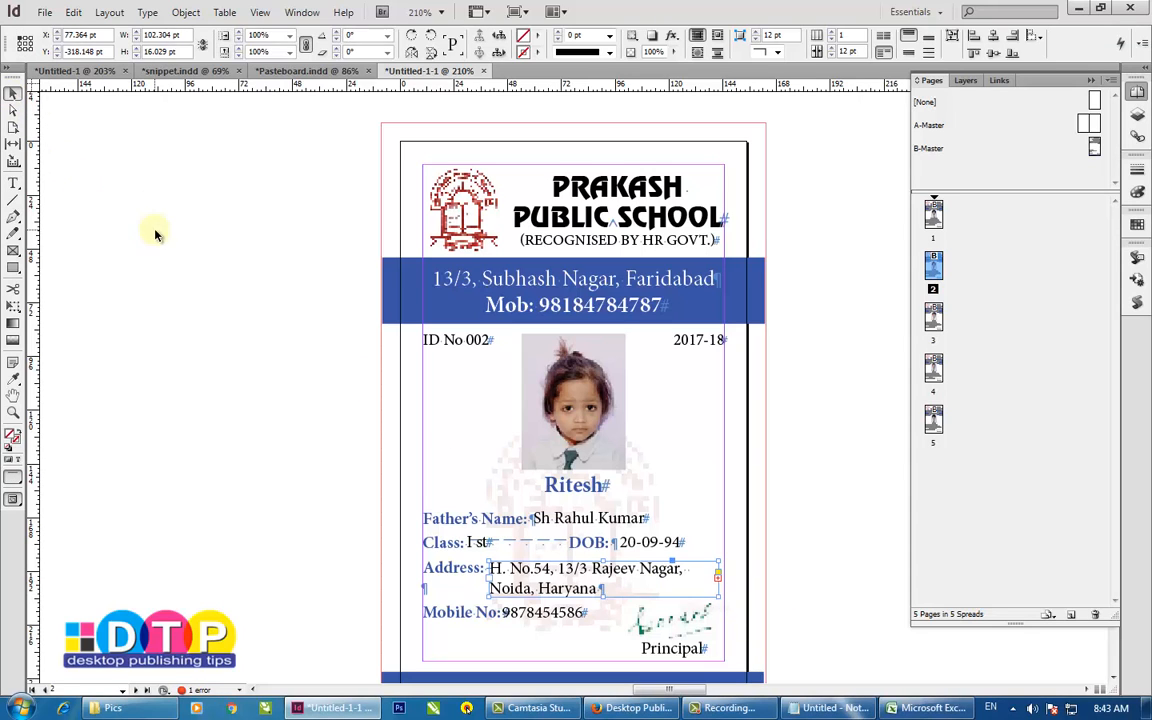
left_click(42, 12)
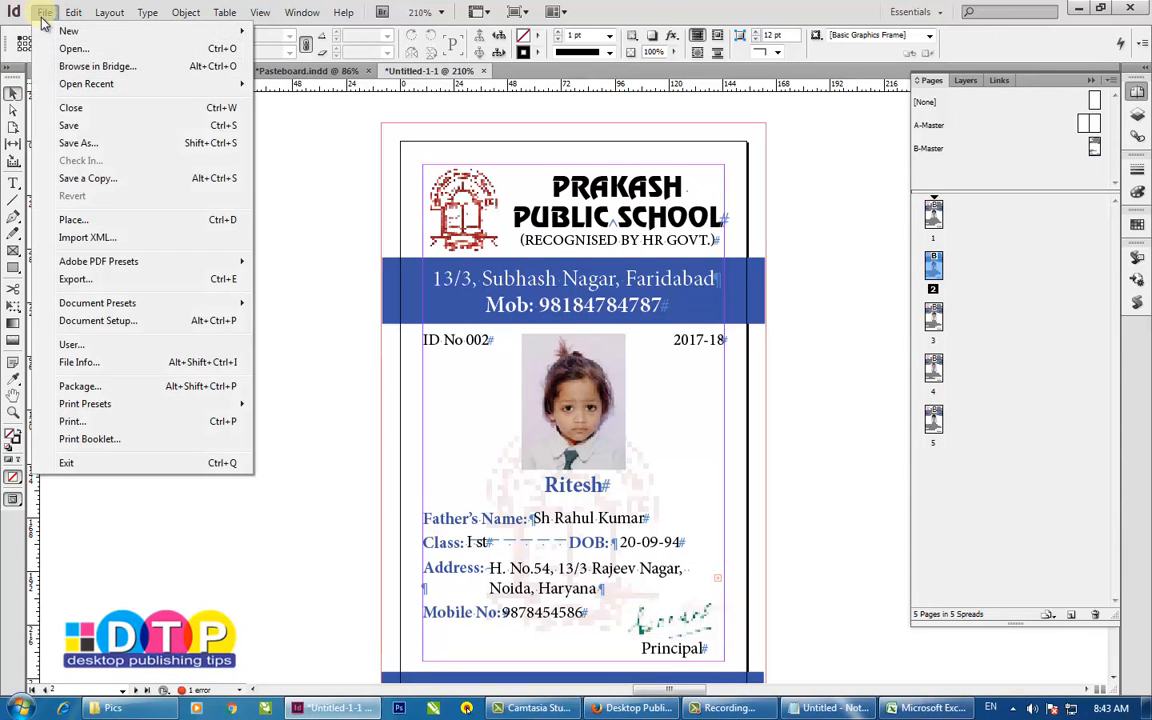
left_click(96, 423)
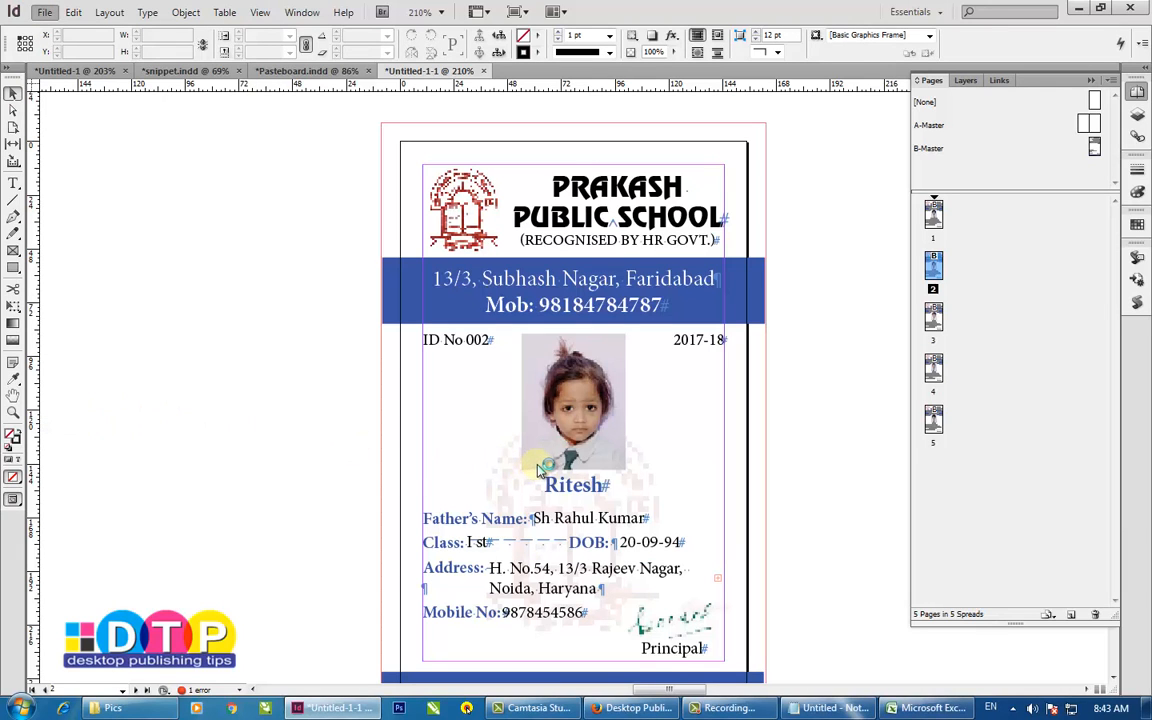
left_click(748, 548)
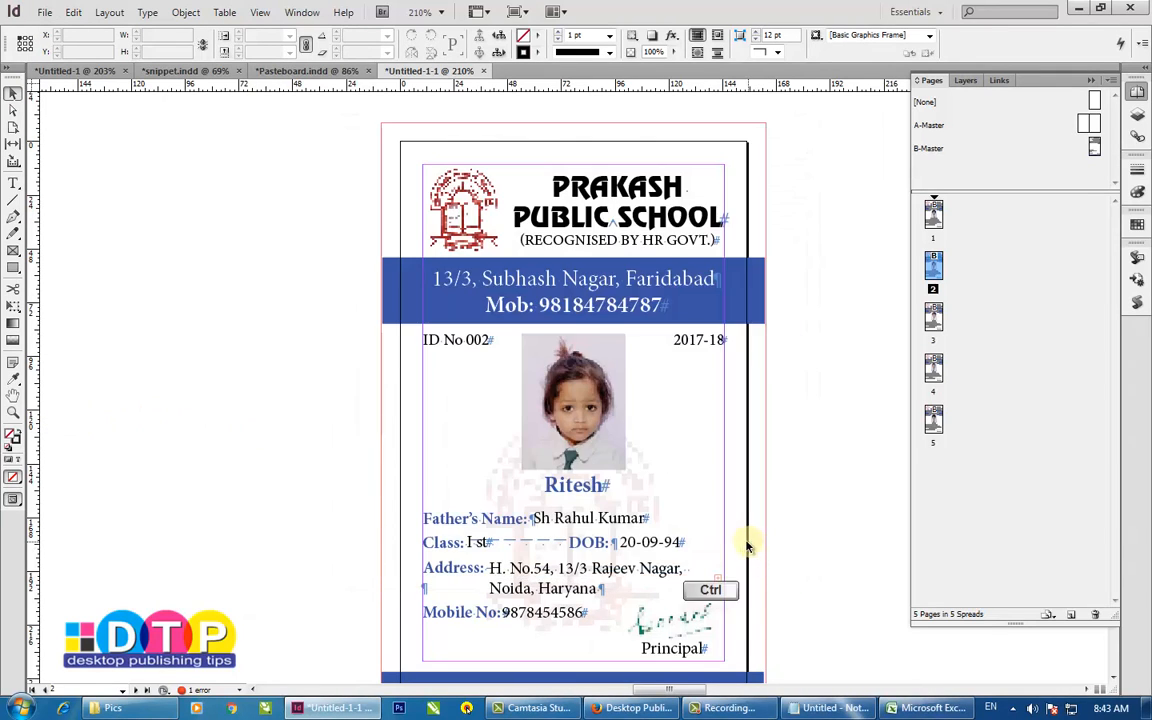
Step: Try to export all pages to the desktop as Adobe PDF (Print), Untitled-1-1.pdf, using the High Quality Print preset
key("ctrl+e")
left_click(362, 554)
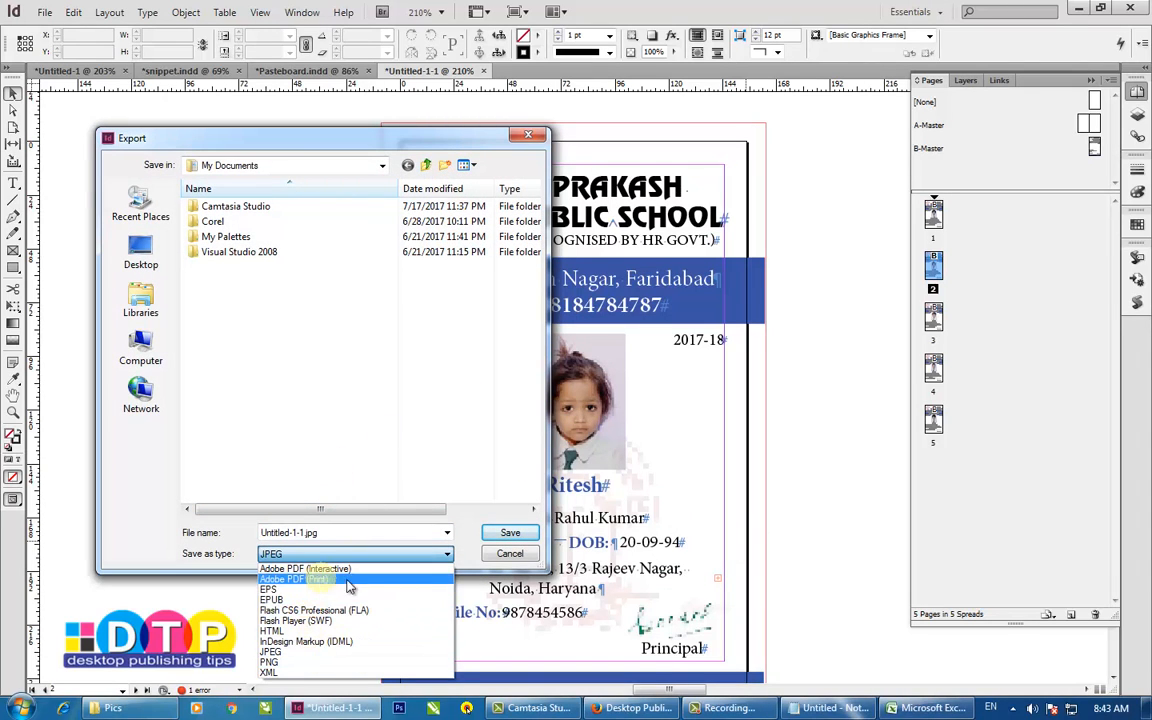
left_click(348, 581)
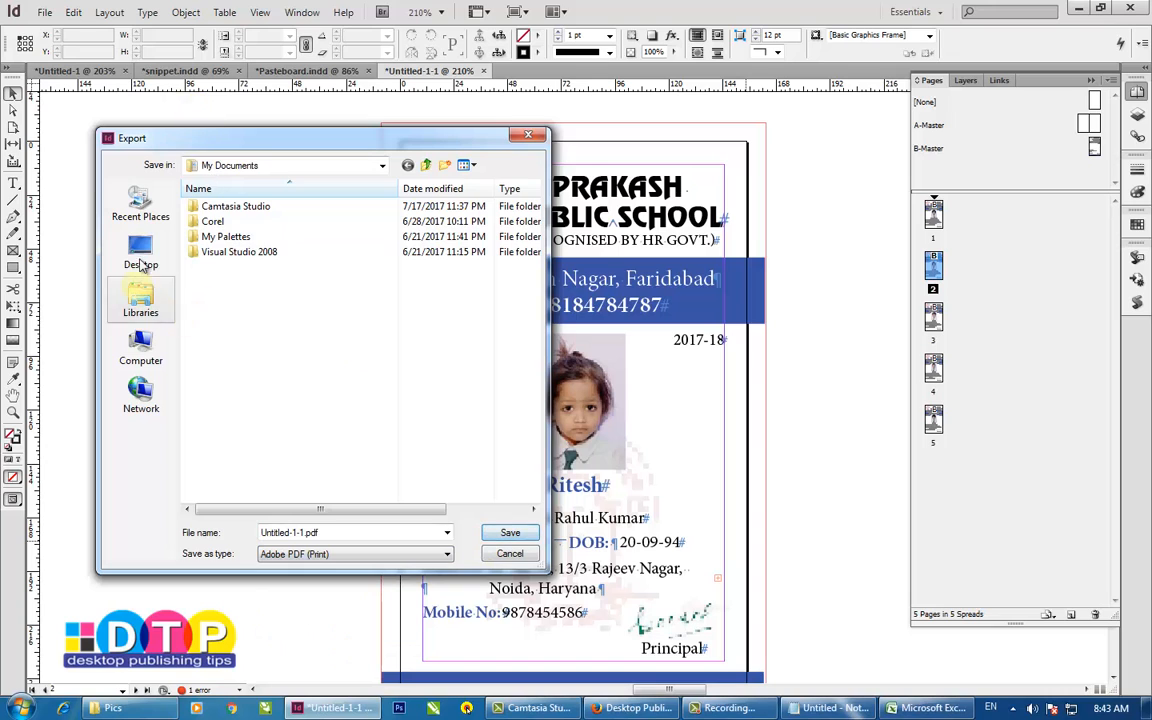
left_click(141, 258)
left_click(512, 533)
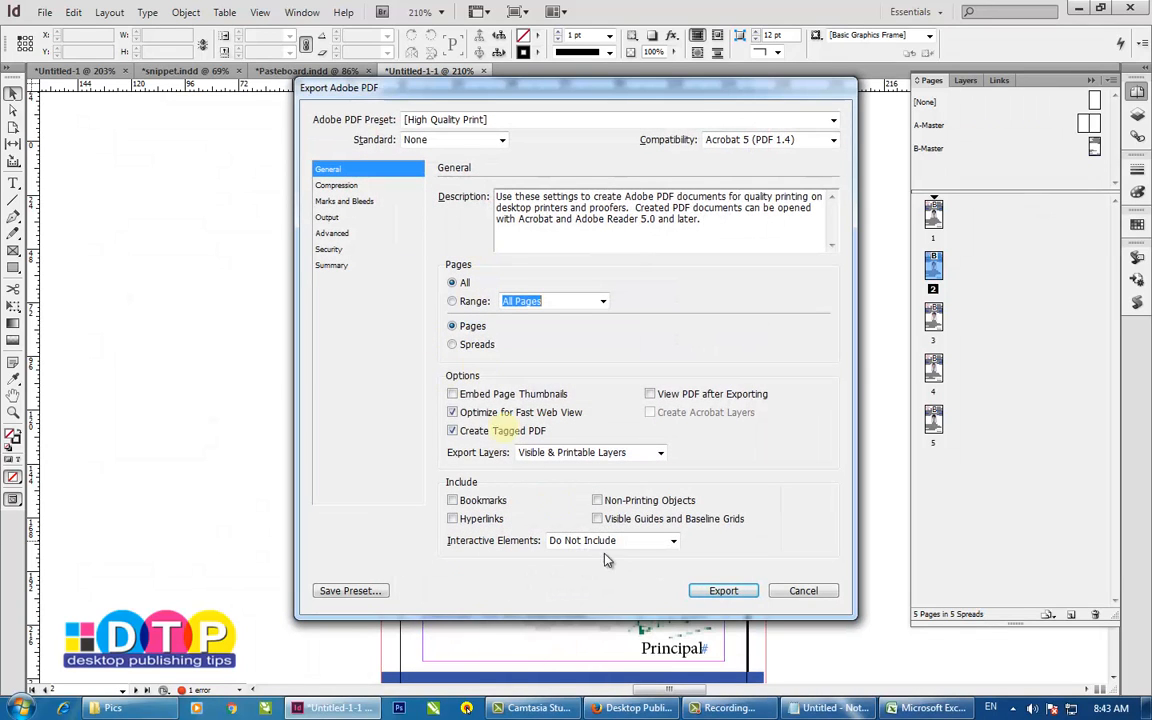
left_click(724, 592)
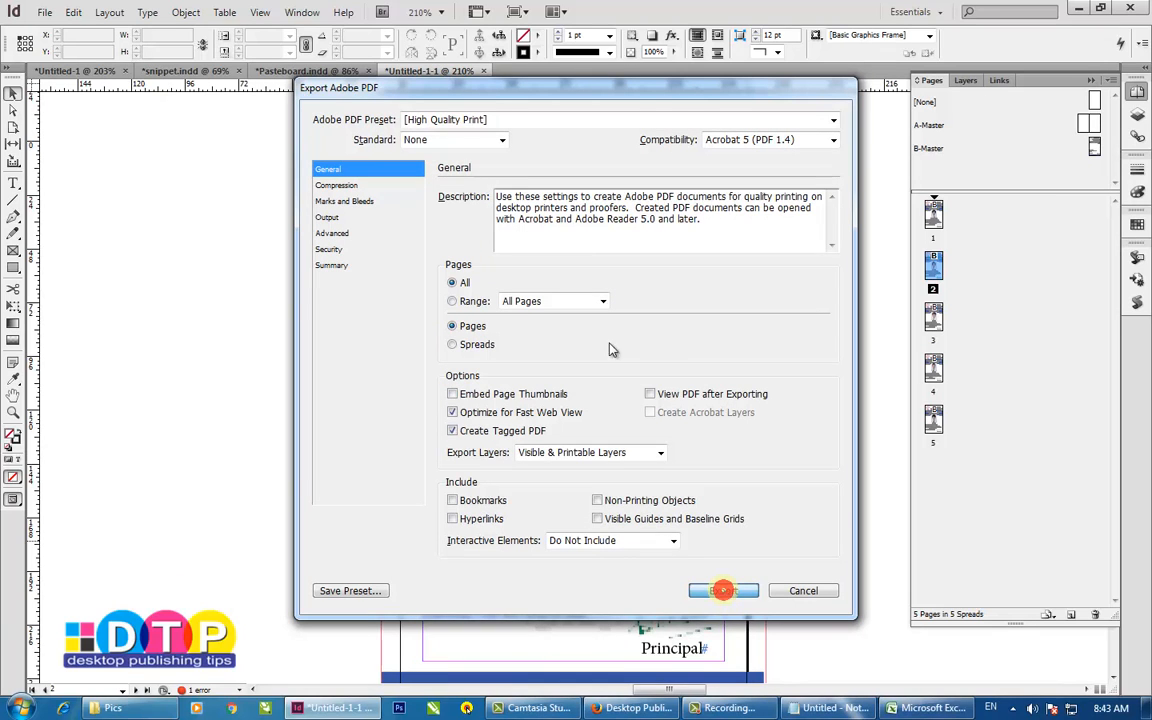
left_click(726, 589)
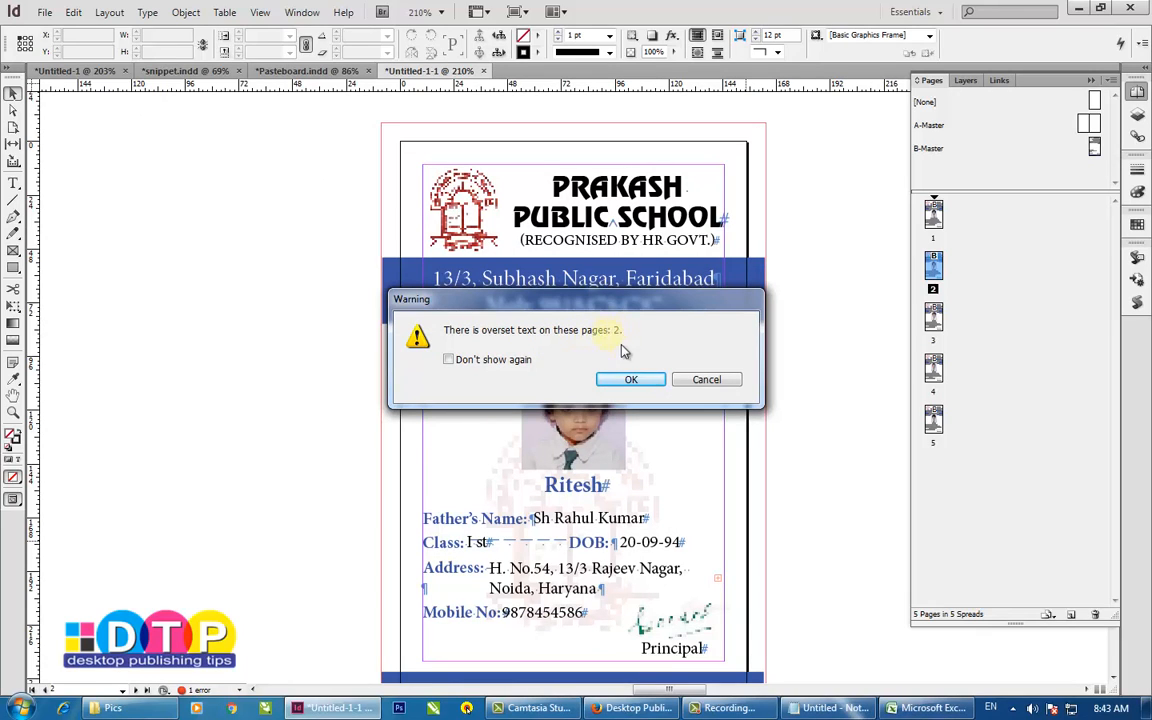
left_click(707, 380)
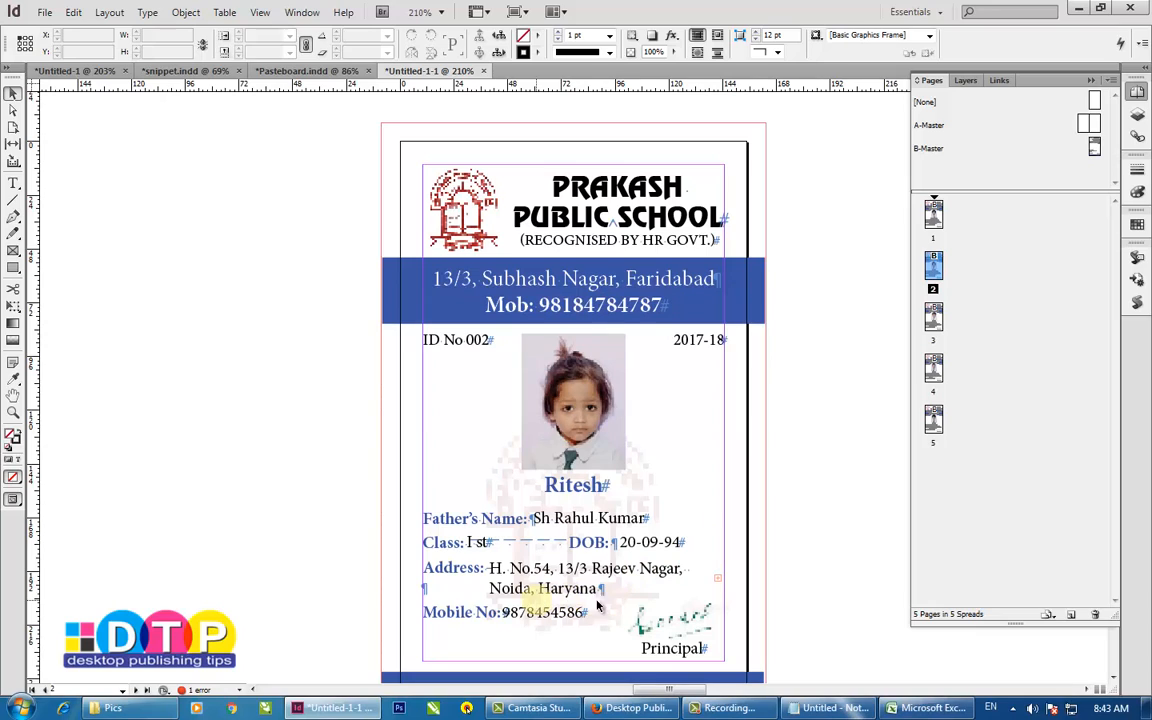
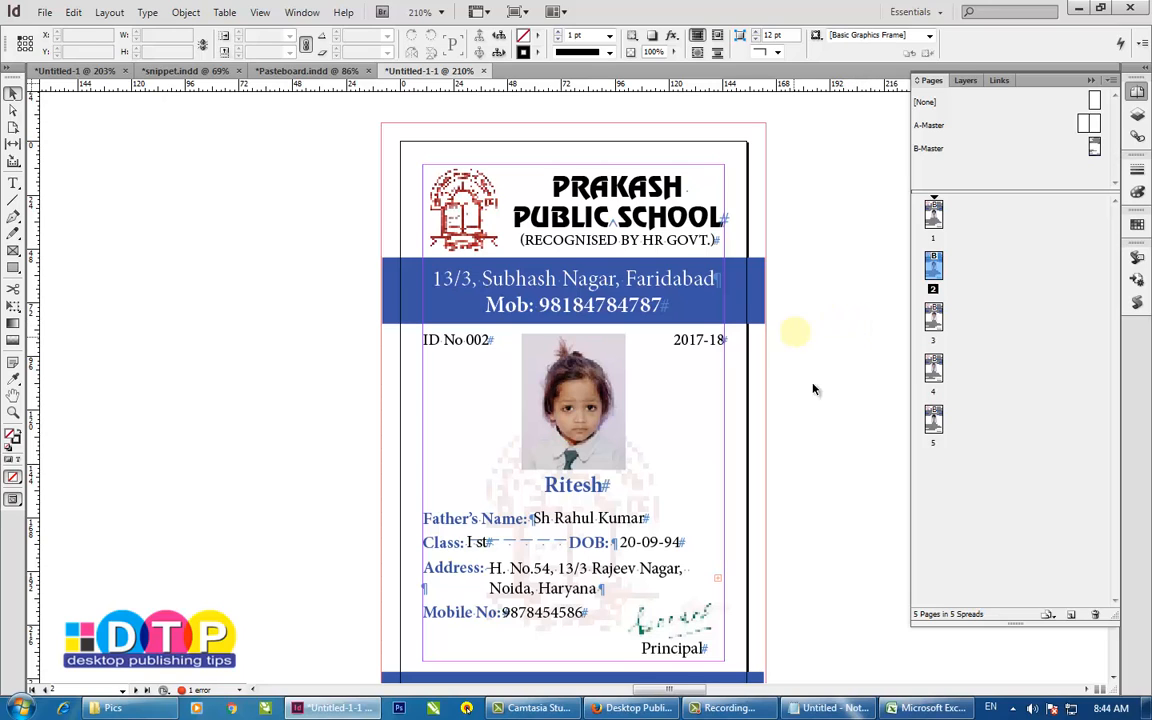
scroll(836, 418, "down", 2)
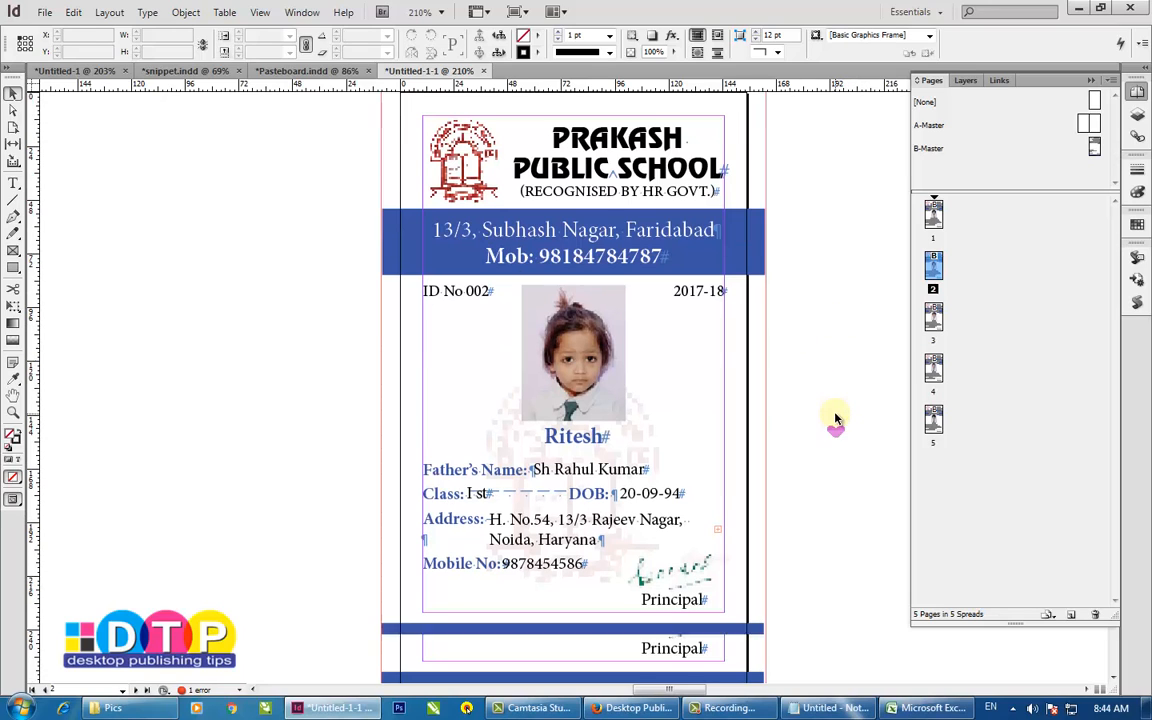
left_click(1134, 306)
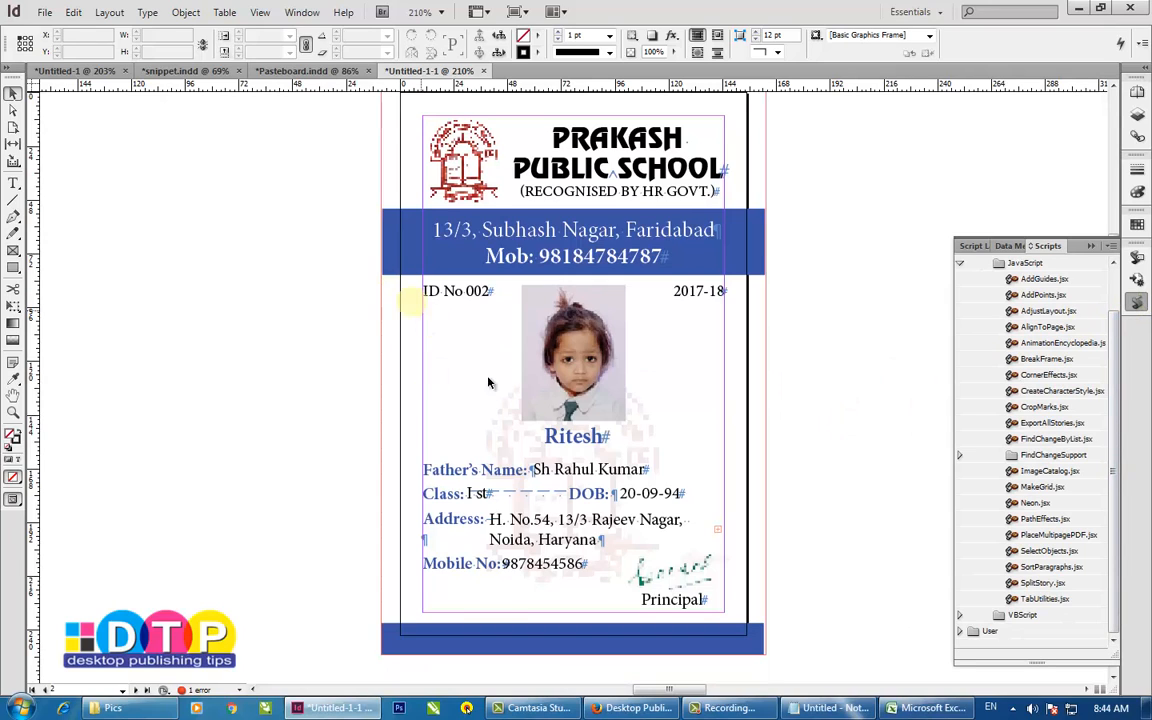
scroll(510, 395, "up", 2)
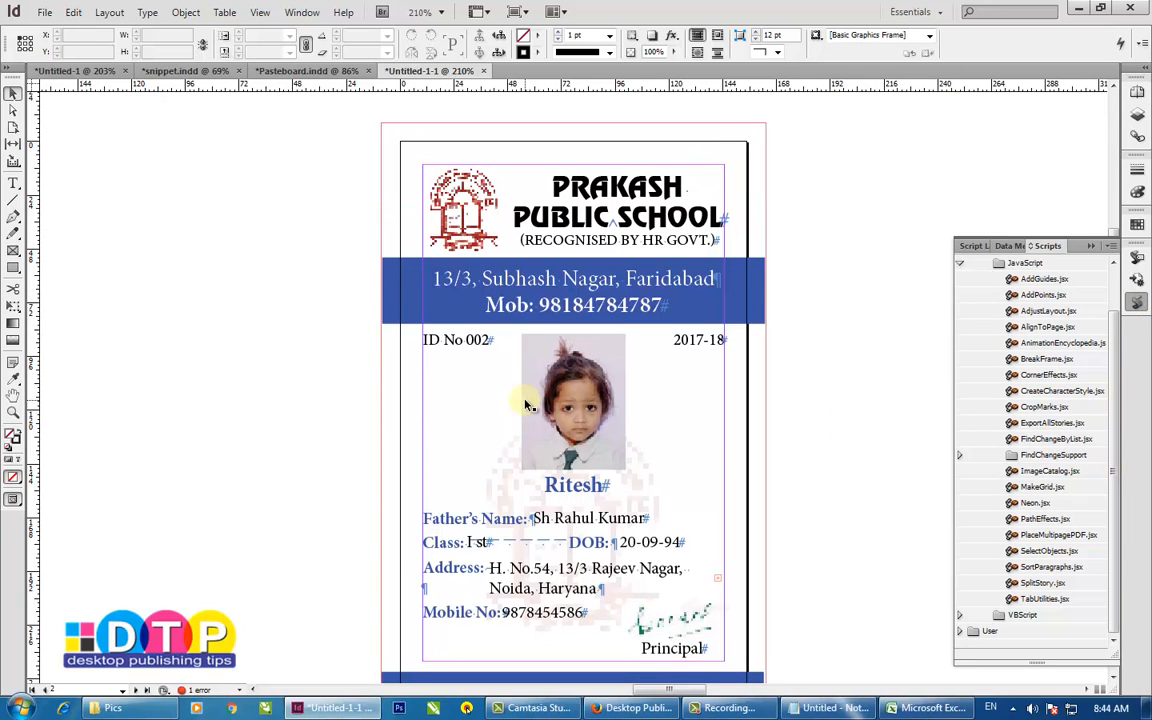
scroll(840, 451, "down", 2)
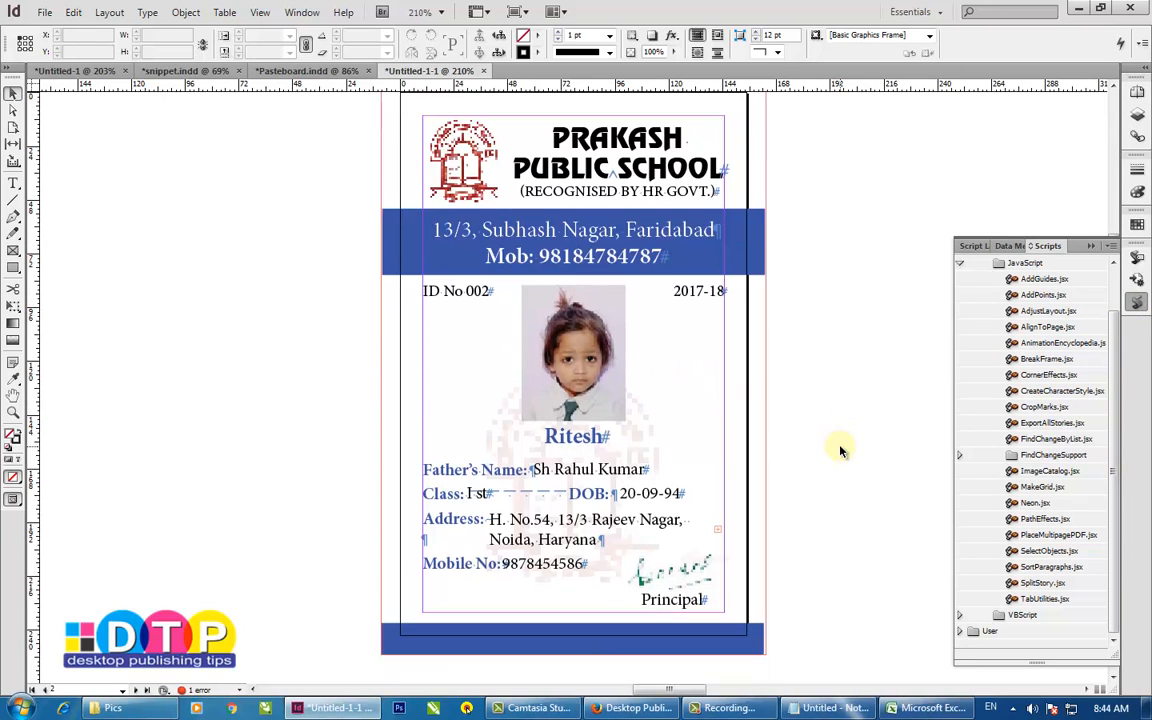
scroll(840, 451, "up", 2)
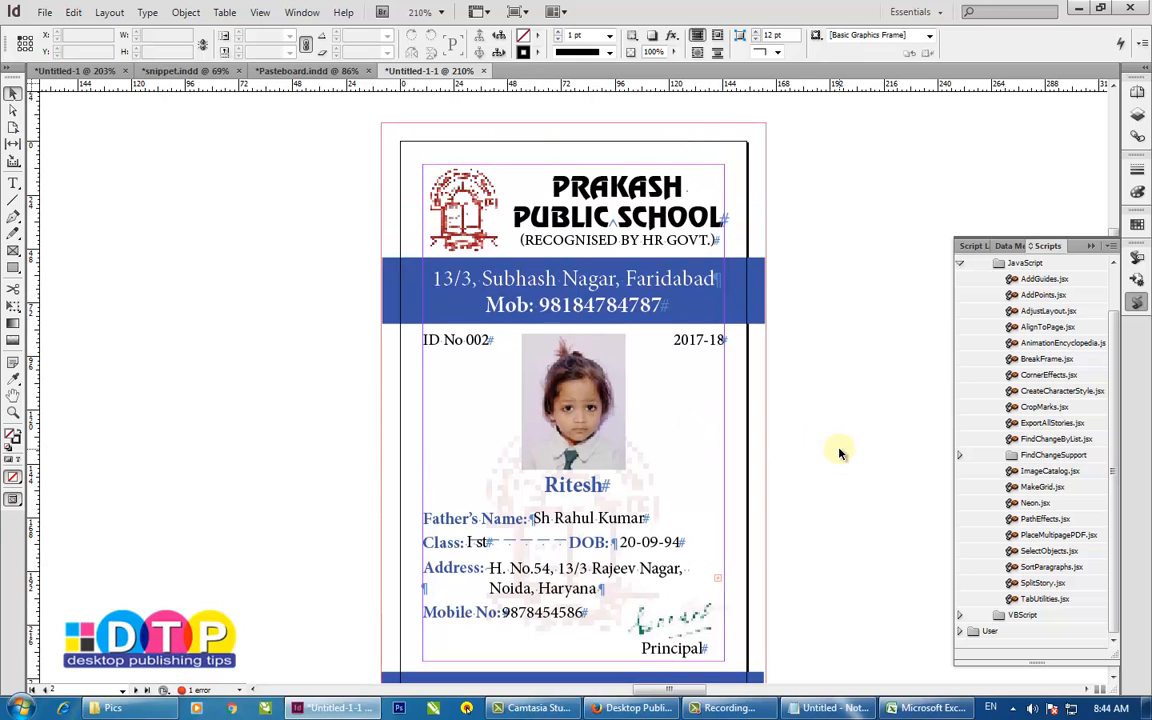
Step: Switch to Notepad and replace its text with "plz visit", an empty line and "dtptips.com"
left_click(828, 708)
left_click(712, 463)
key("ctrl+a")
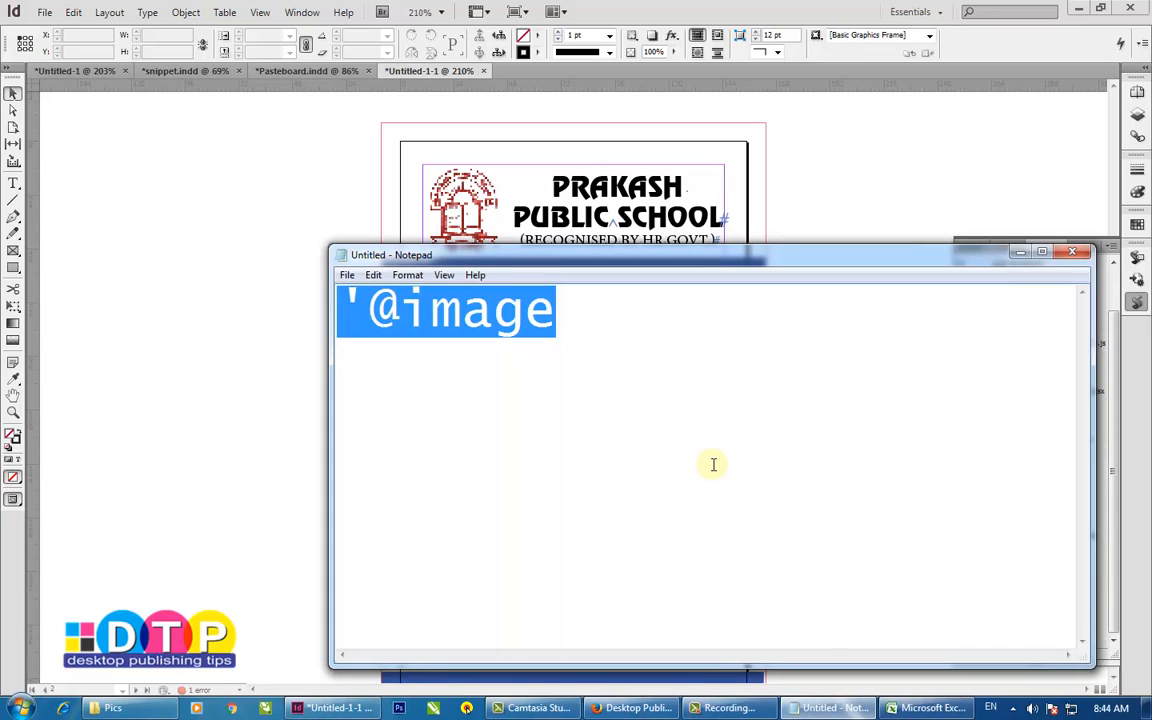
type("plz visi")
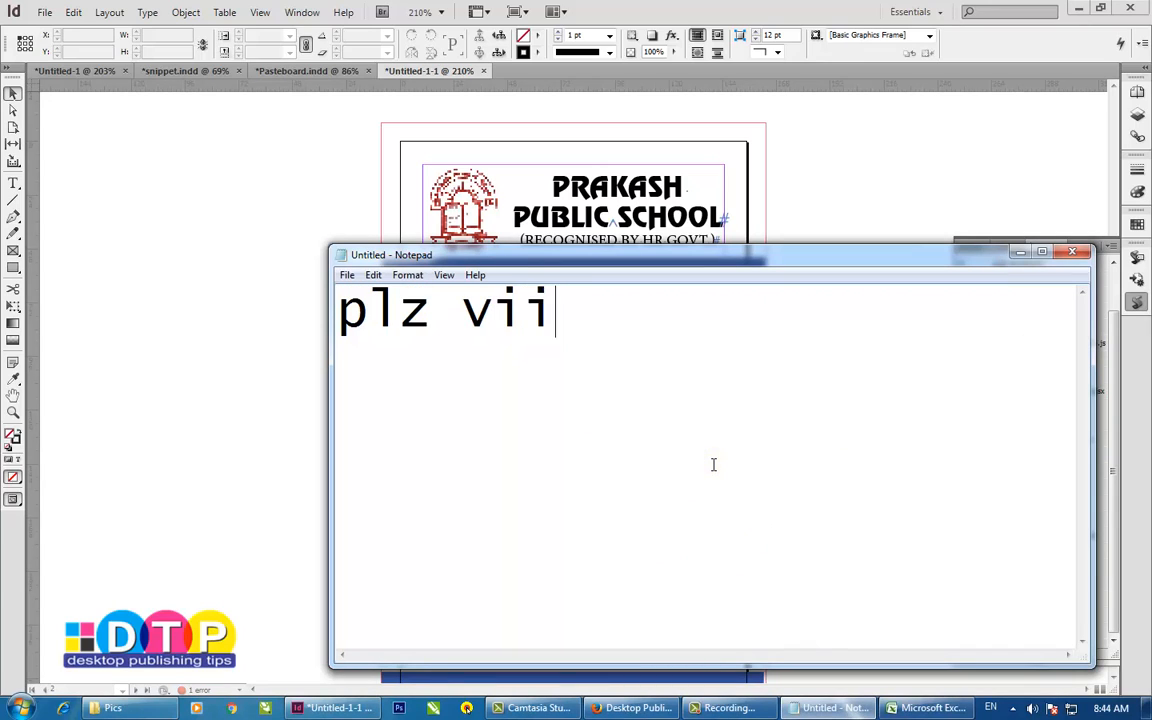
key("BackSpace")
type("sit")
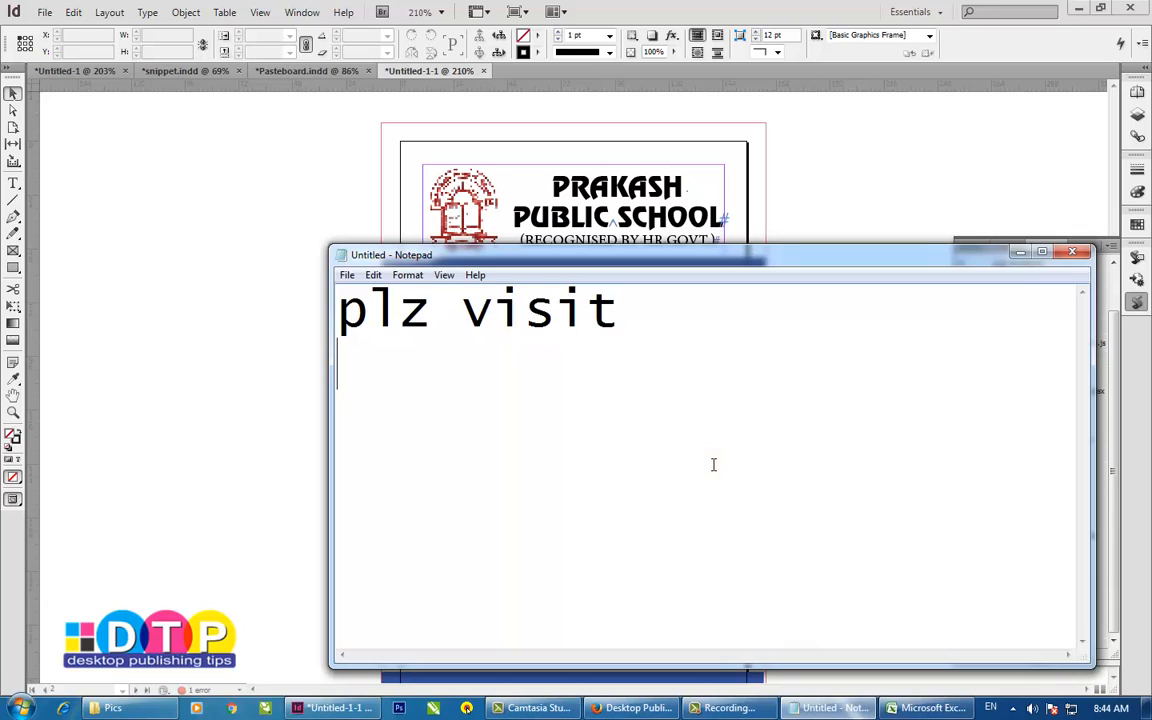
key("Return")
key("Return")
type("dt")
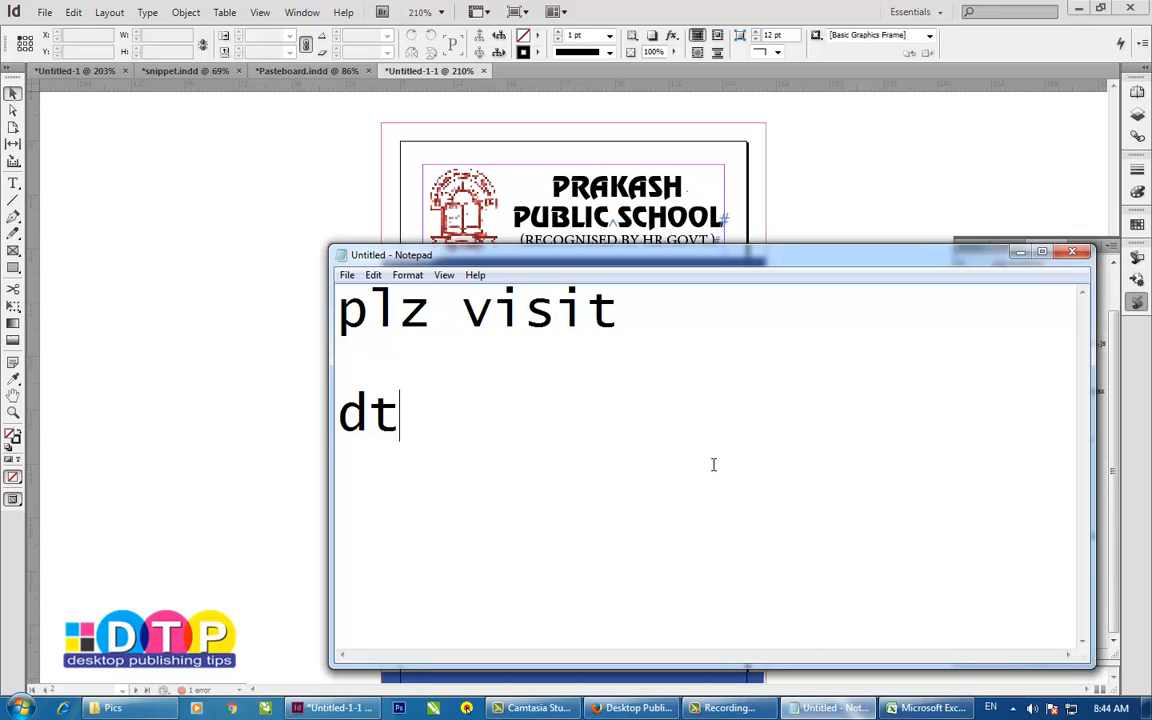
type("ptips")
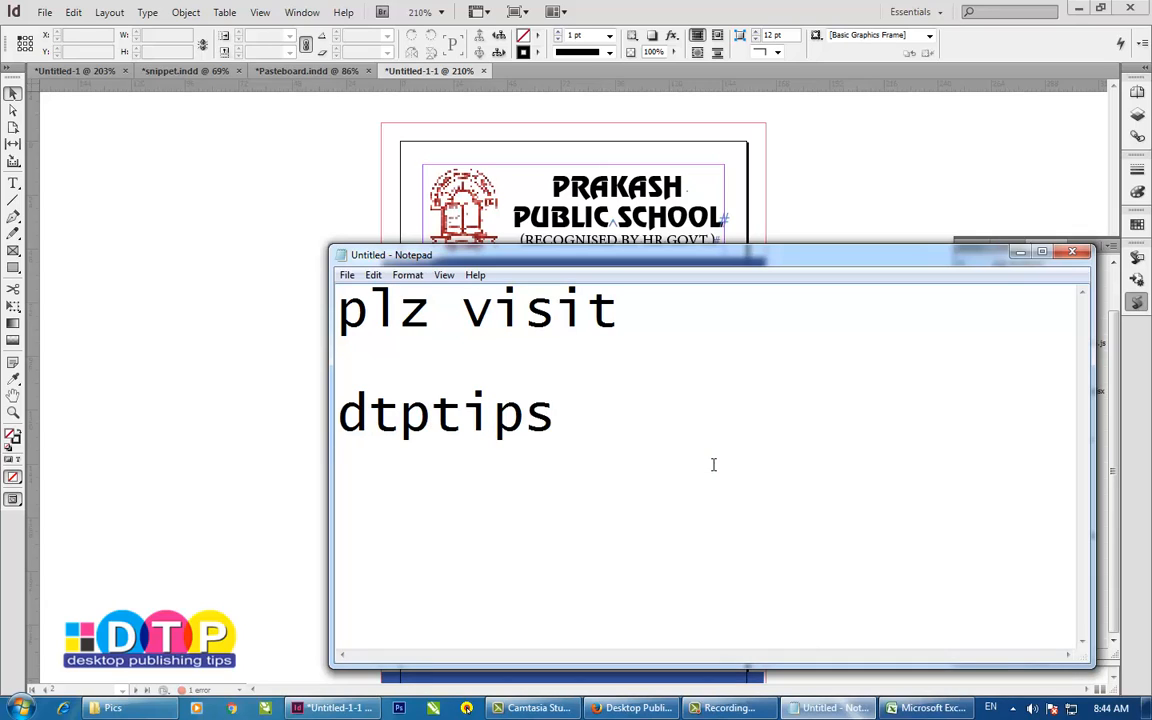
type(".com")
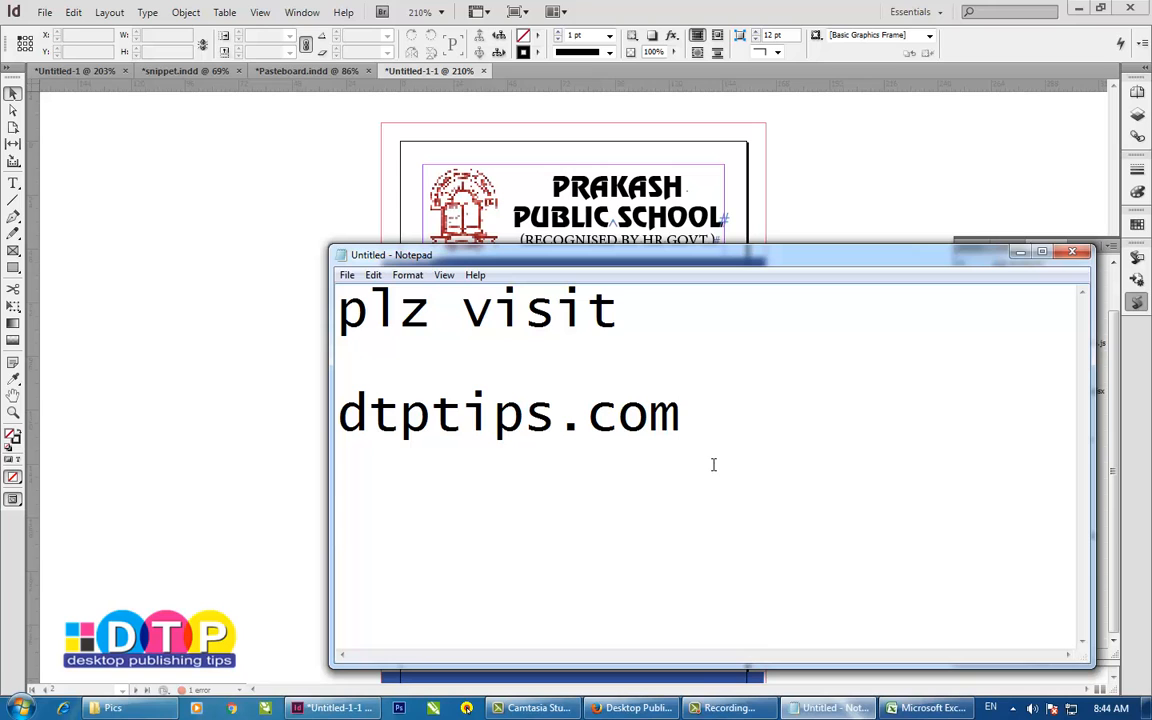
Step: Switch to Firefox and view the Community Talk forum topics on dtptips.com
left_click(625, 708)
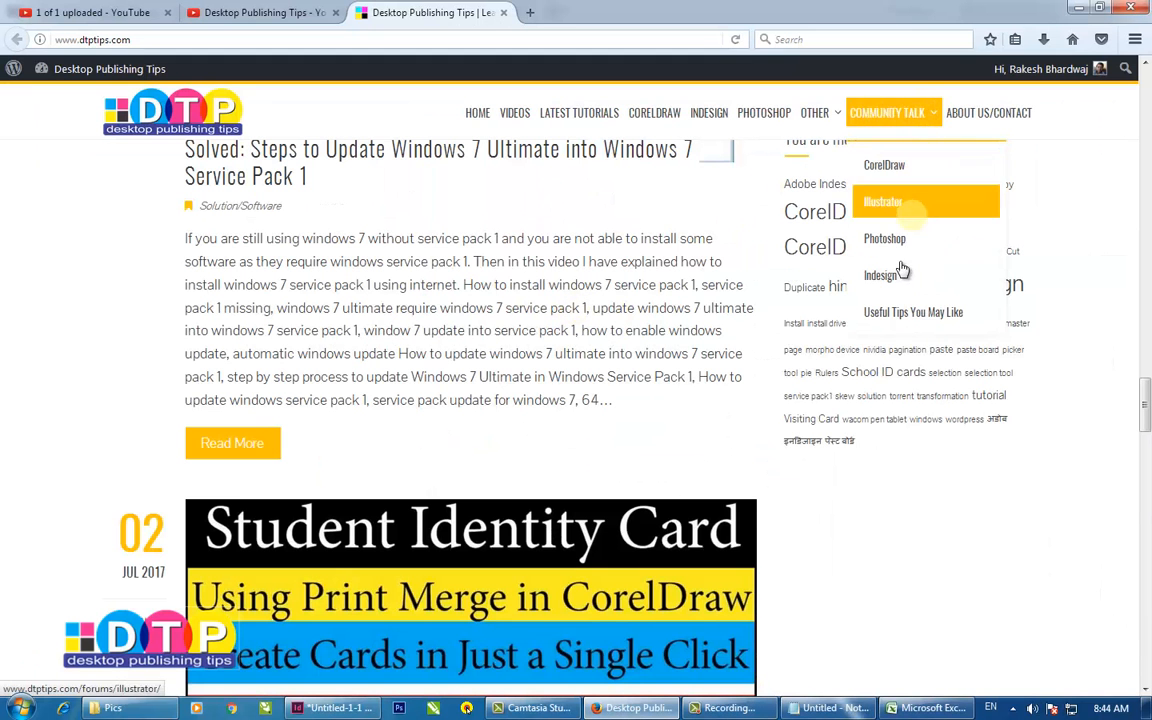
mouse_move(915, 113)
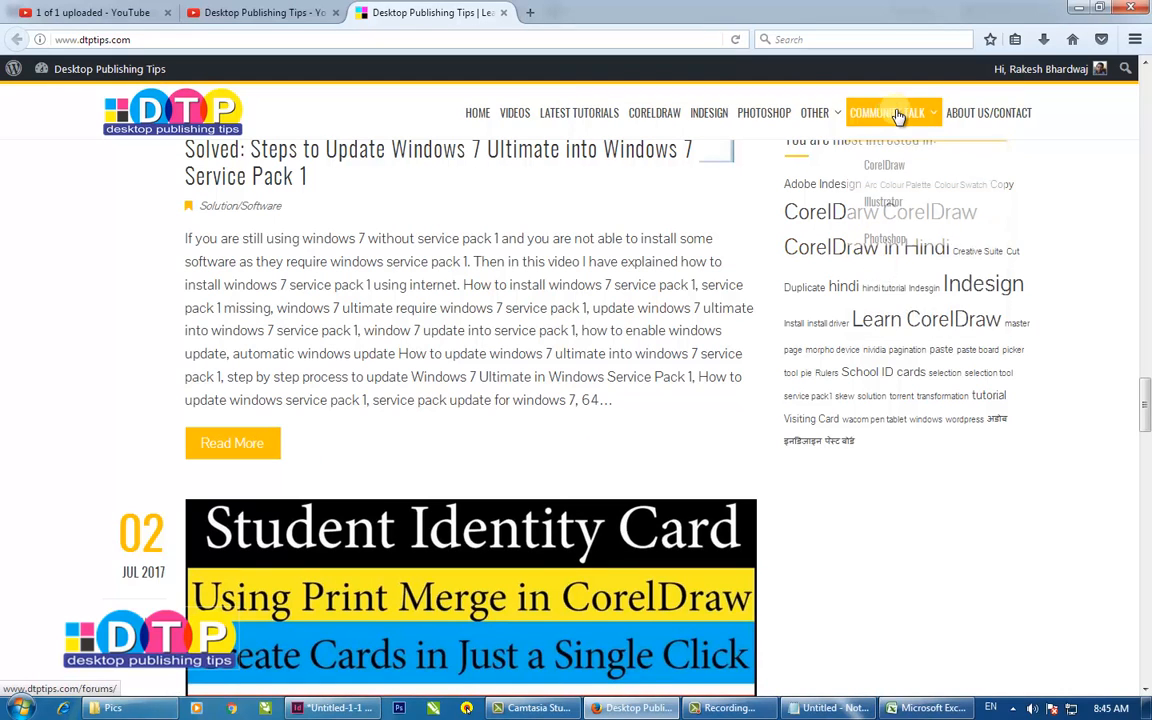
Step: Open the Indesign forum on dtptips.com and look through its list of topics
left_click(890, 278)
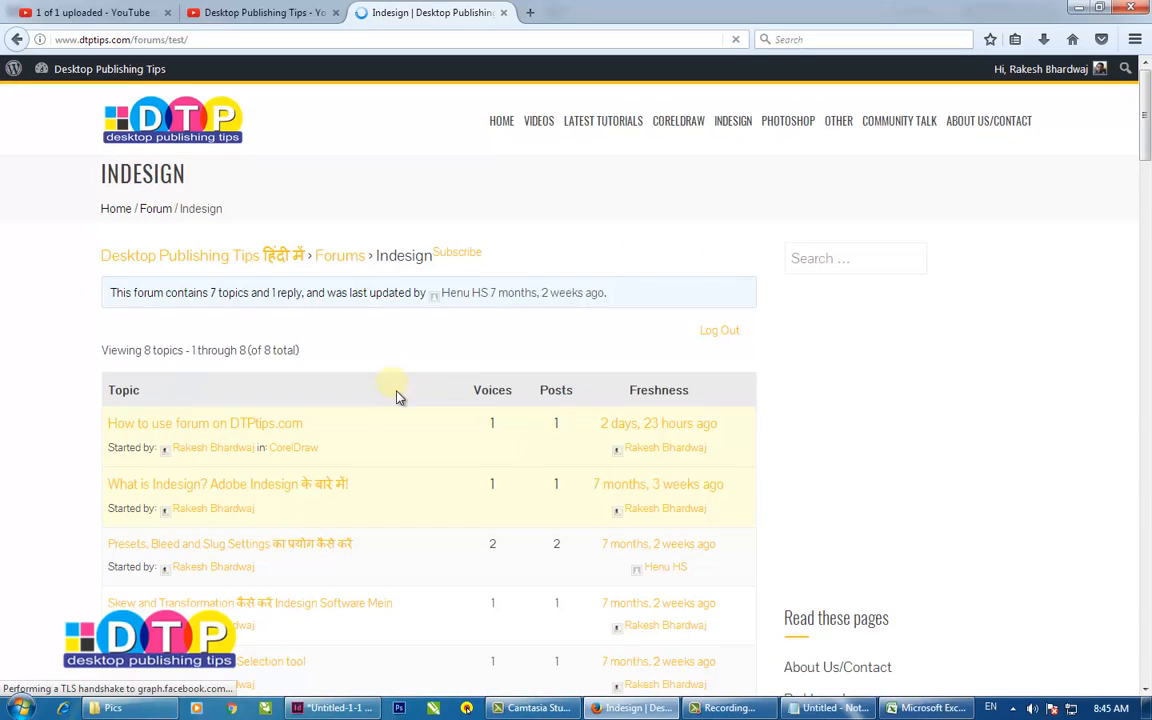
scroll(964, 500, "down", 3)
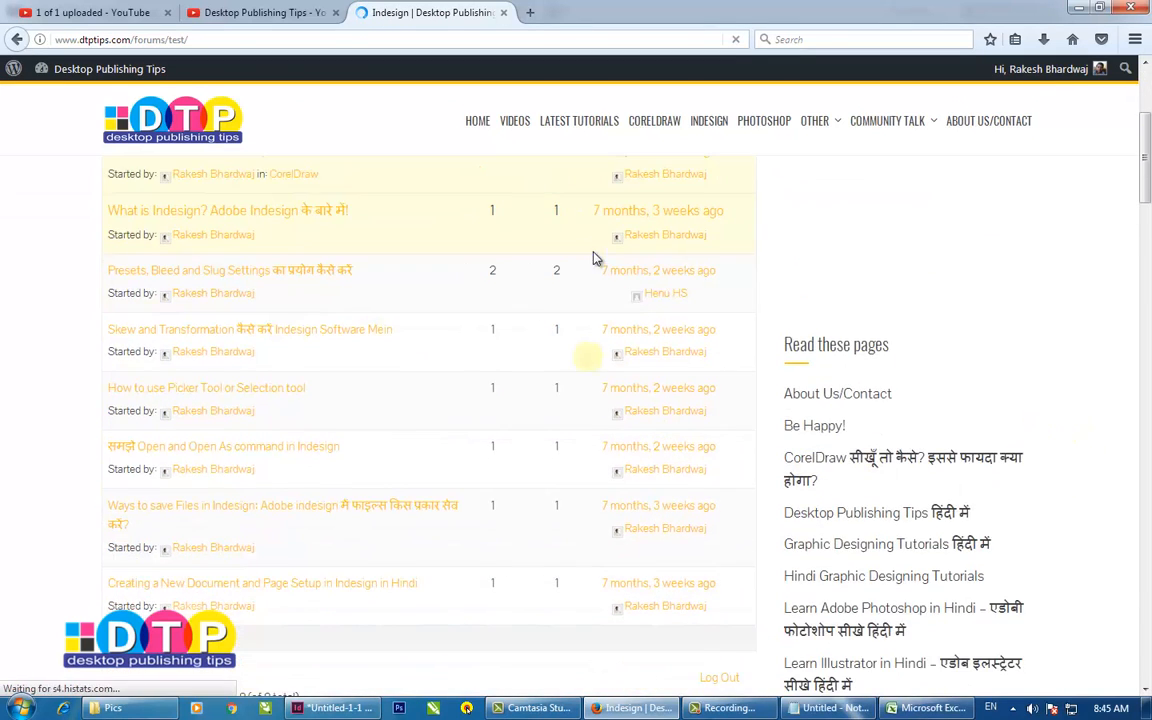
scroll(640, 272, "up", 3)
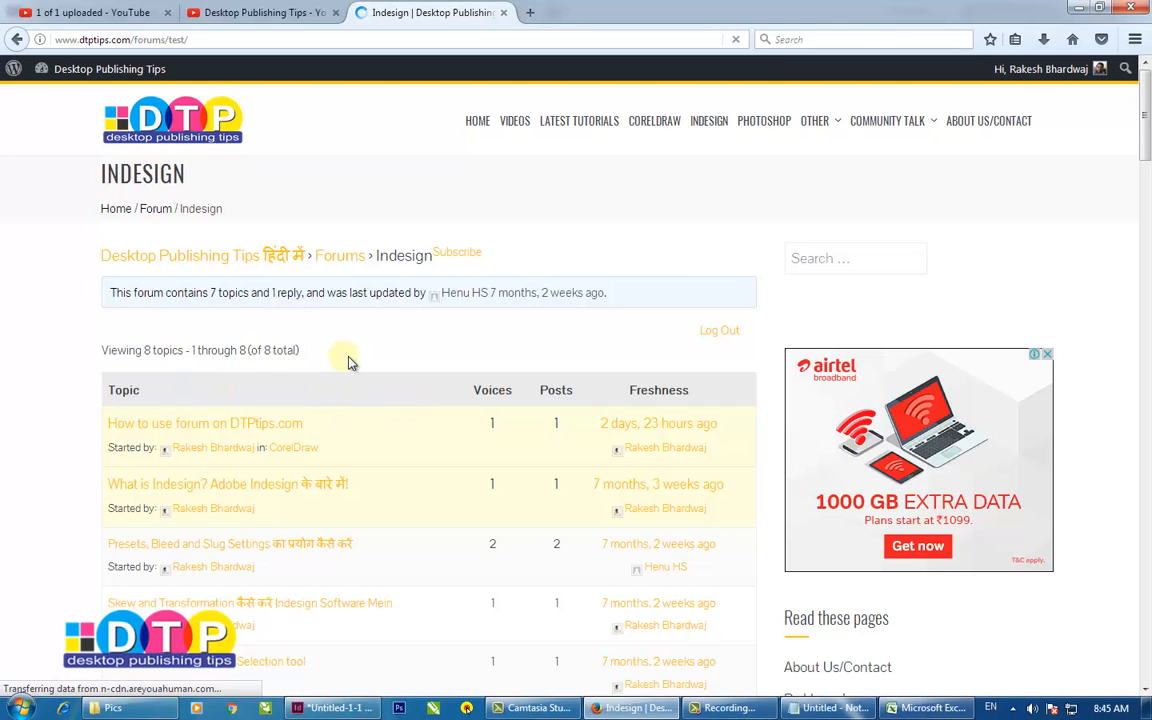
scroll(358, 358, "down", 3)
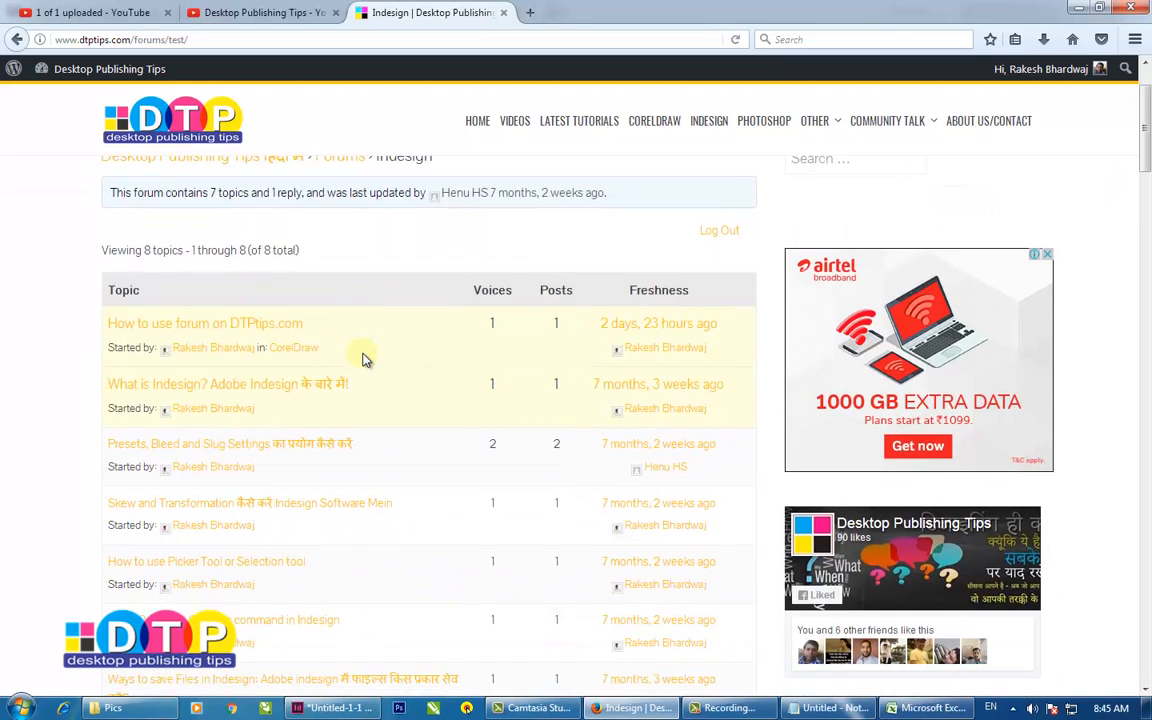
Step: Examine the forum's Create New Topic form, from the topic title and message editor to the tags and attachments
scroll(363, 358, "down", 5)
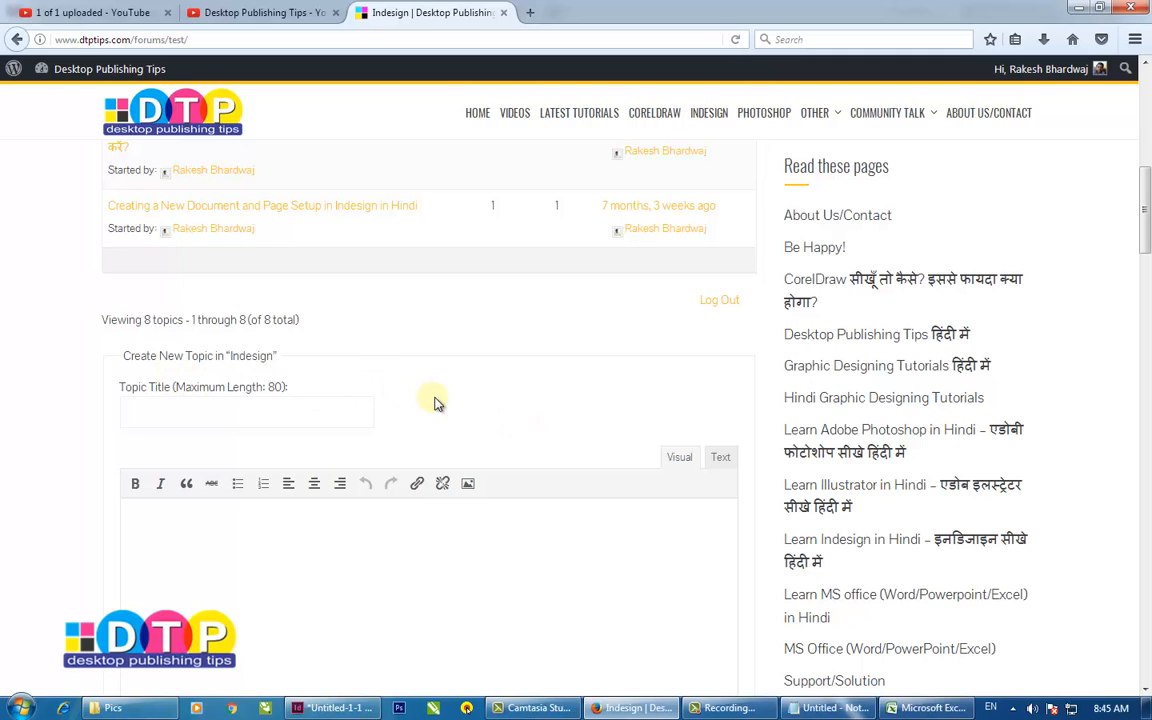
scroll(435, 403, "up", 3)
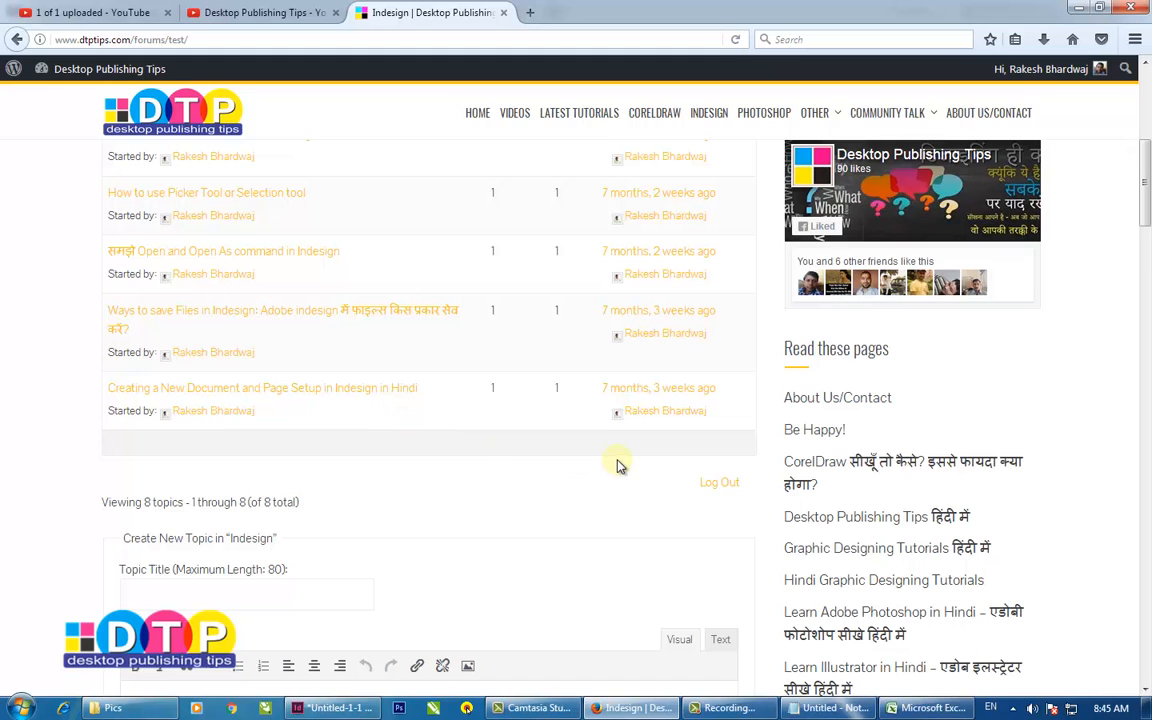
scroll(540, 501, "down", 10)
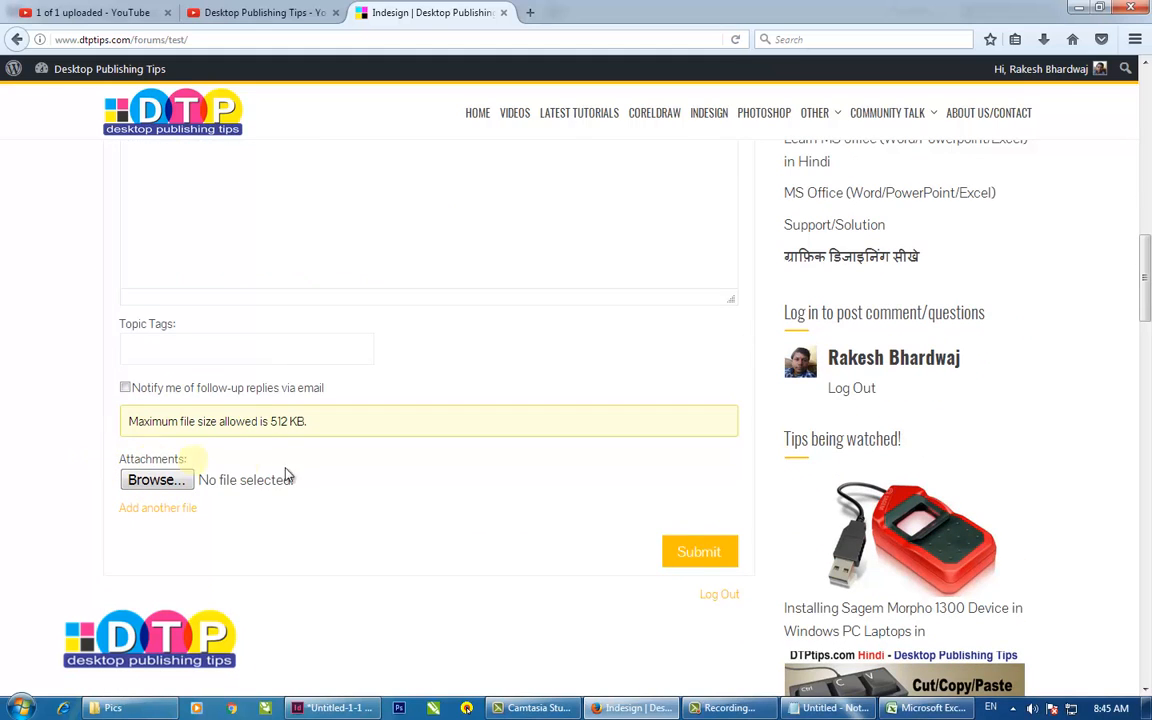
scroll(465, 490, "up", 4)
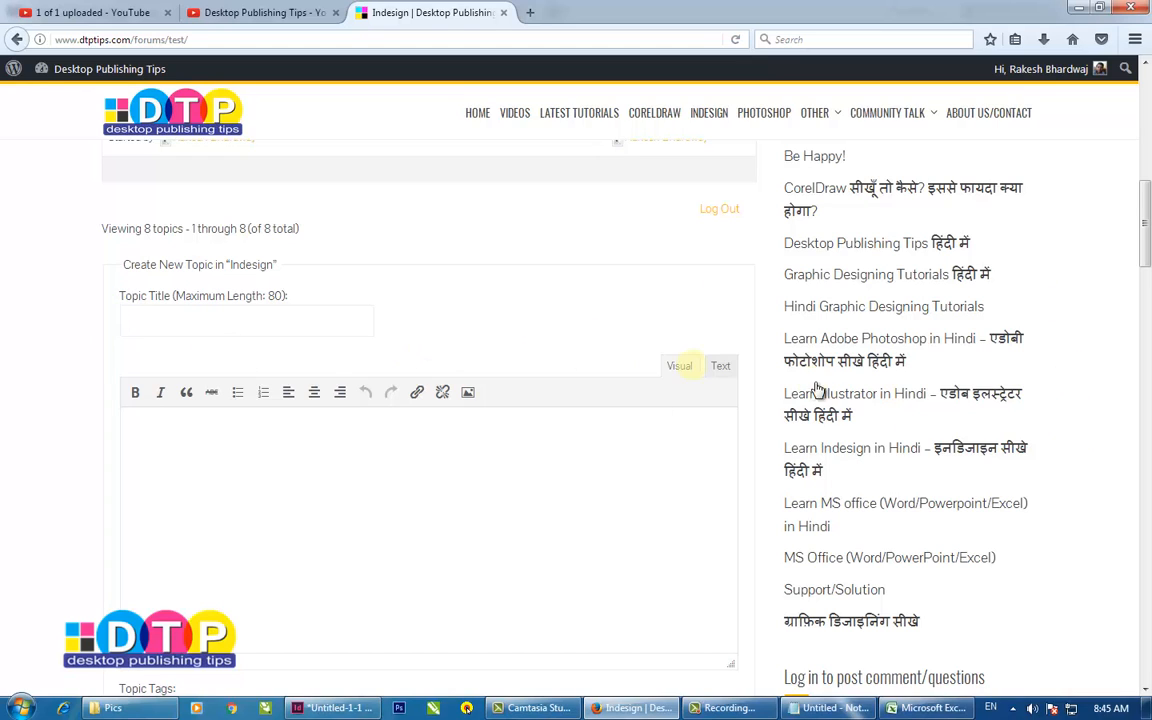
Step: Switch to the Desktop Publishing Tips channel page on YouTube and point out its Subscribe option
mouse_move(887, 112)
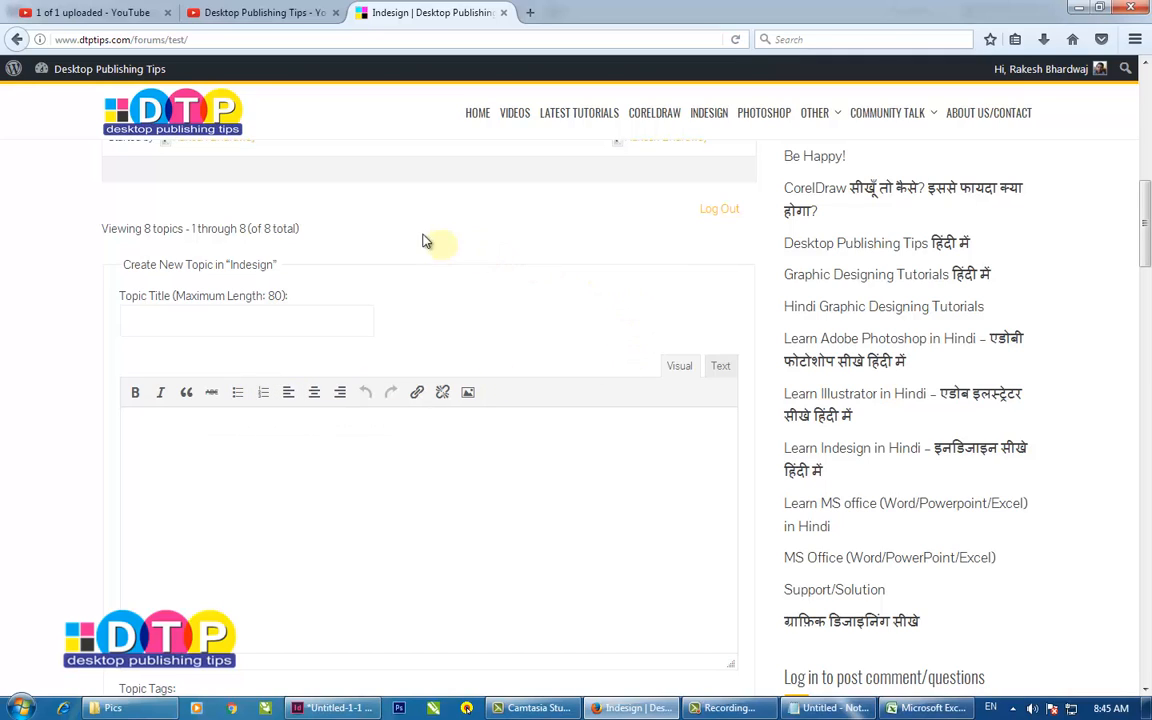
left_click(240, 14)
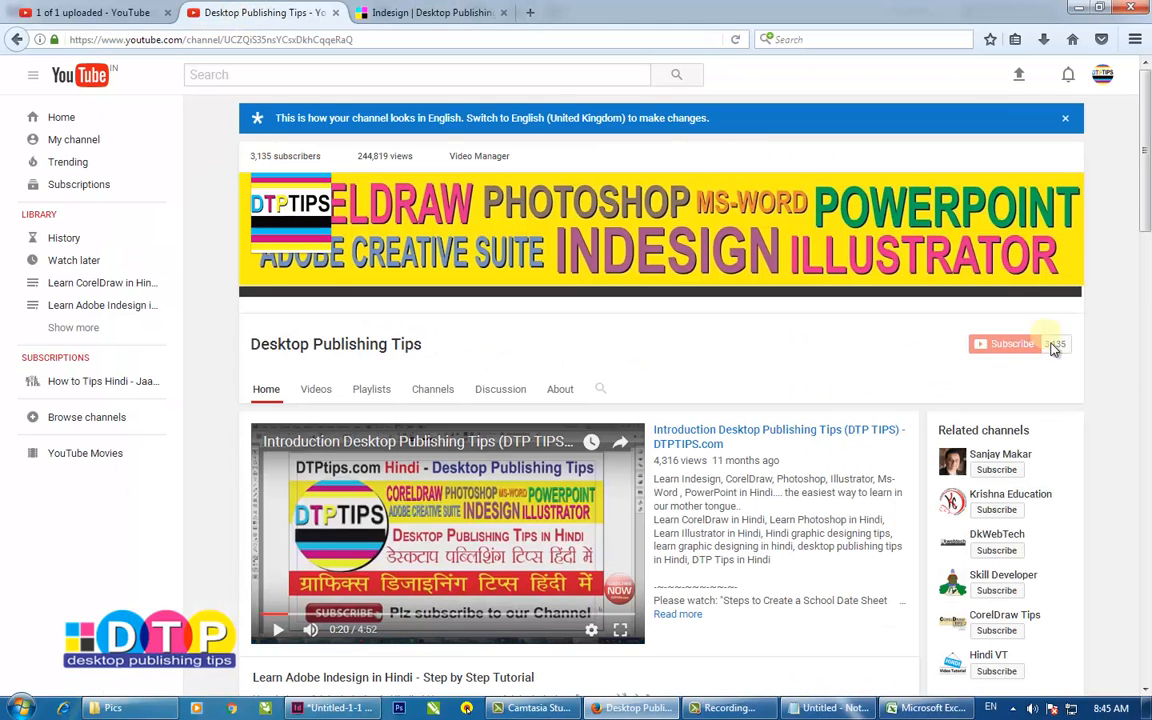